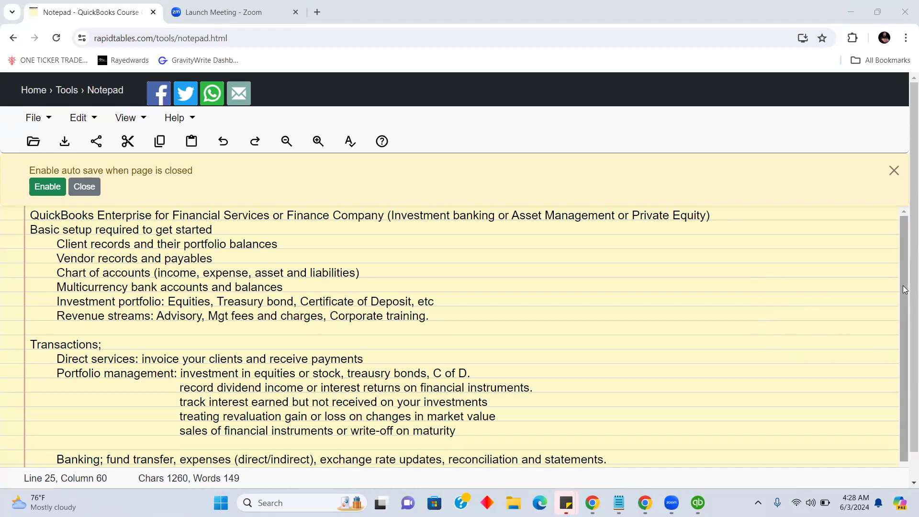
# Step: Review the course outline covering basic setup, transactions and financial reports for a finance company
pyautogui.scroll(-1, 906, 297)
pyautogui.scroll(1, 906, 298)
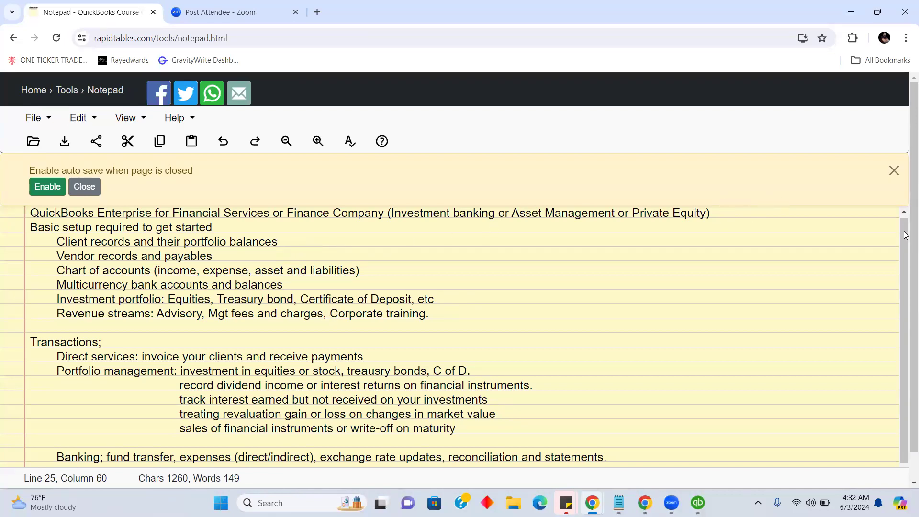
pyautogui.moveTo(906, 238); pyautogui.dragTo(906, 274)
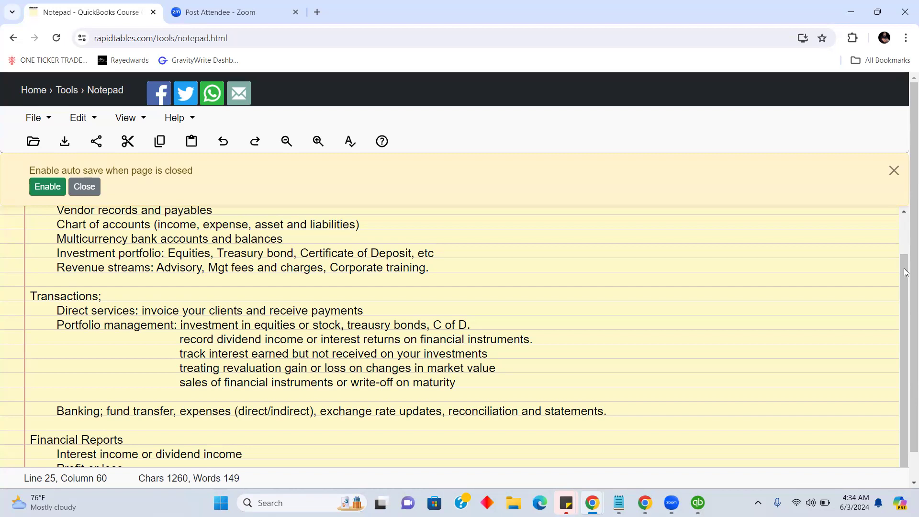
pyautogui.moveTo(906, 271); pyautogui.dragTo(906, 308)
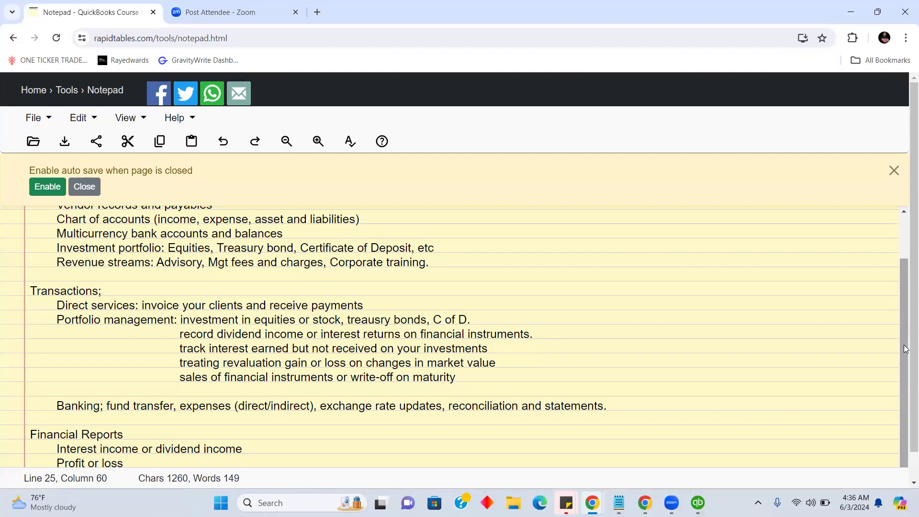
pyautogui.scroll(2, 906, 349)
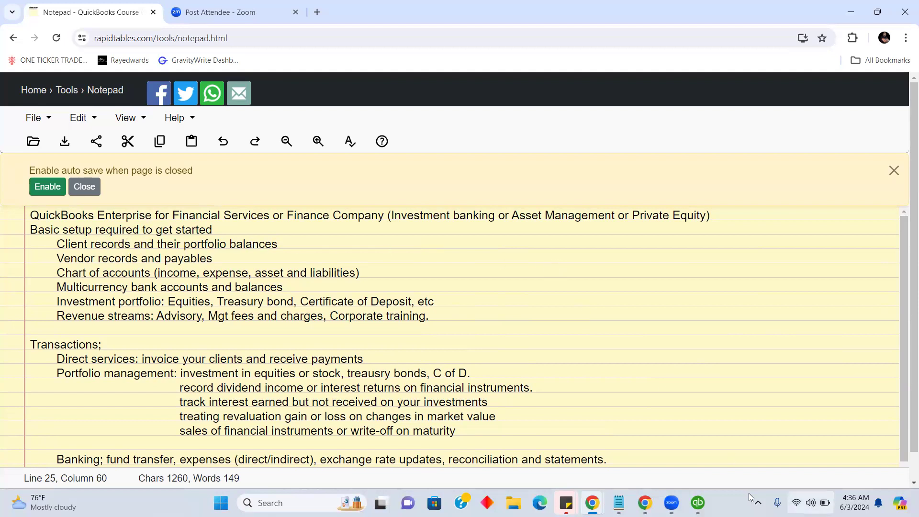
# Step: Switch to QuickBooks Enterprise and start a new customer record named Joe Tech Limited
pyautogui.click(697, 503)
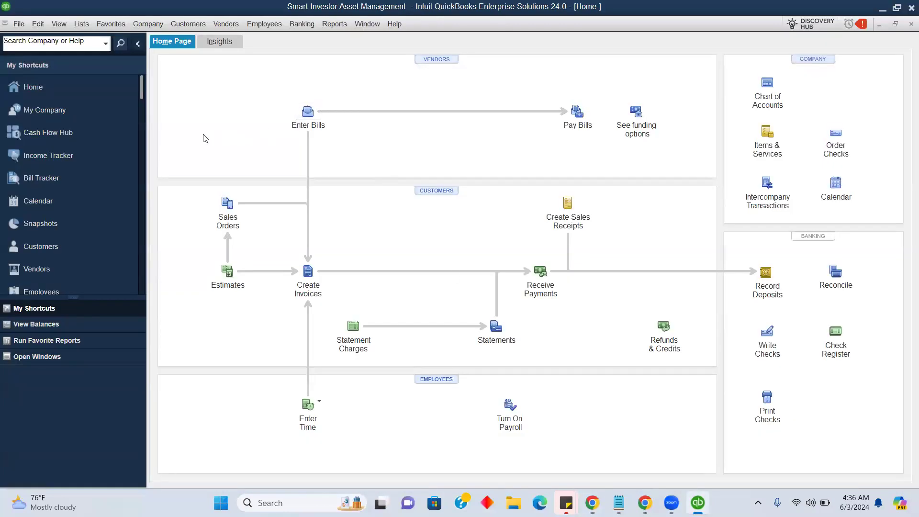
pyautogui.click(435, 190)
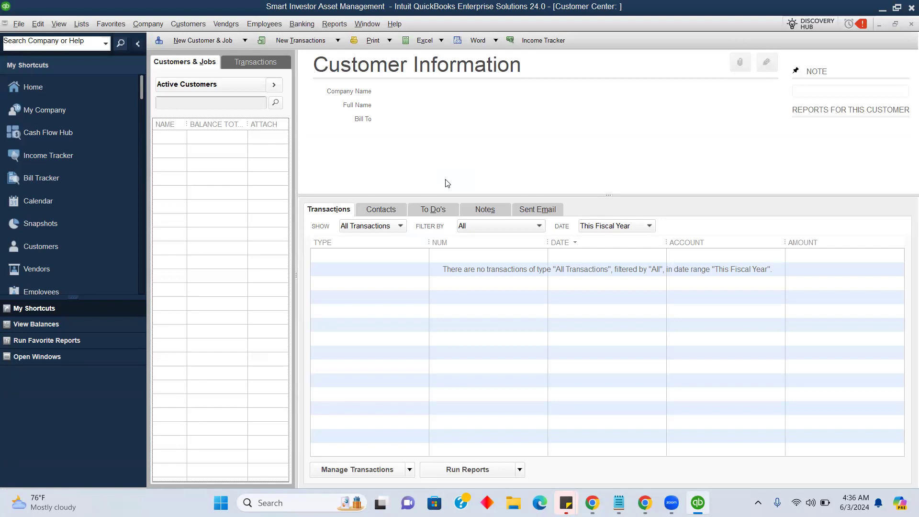
pyautogui.click(201, 40)
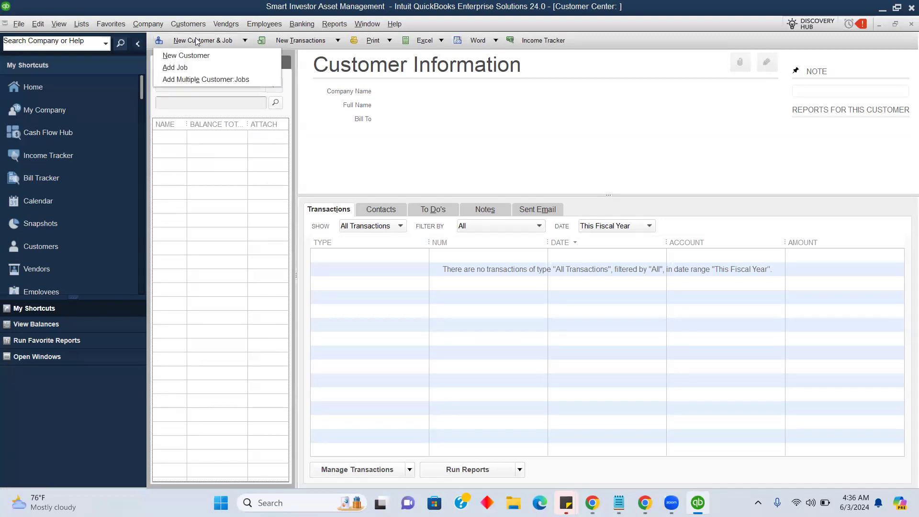
pyautogui.click(191, 56)
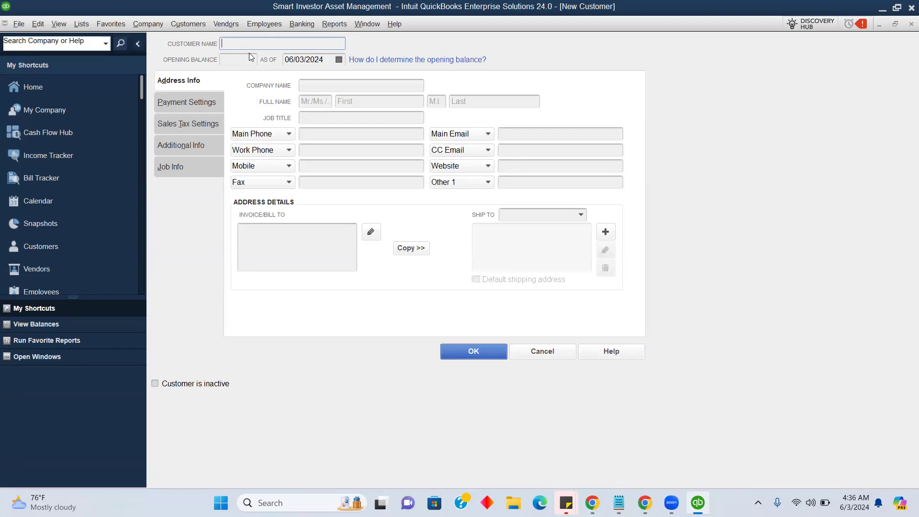
pyautogui.write('Joe Tech Limited')
# Step: Set the customer's bill-to address to "Joe Tech Limited, USA", save the record and widen the customer list's name column
pyautogui.moveTo(292, 44); pyautogui.dragTo(215, 44)
pyautogui.hotkey('ctrl', 'c')
pyautogui.click(259, 239)
pyautogui.hotkey('ctrl', 'v')
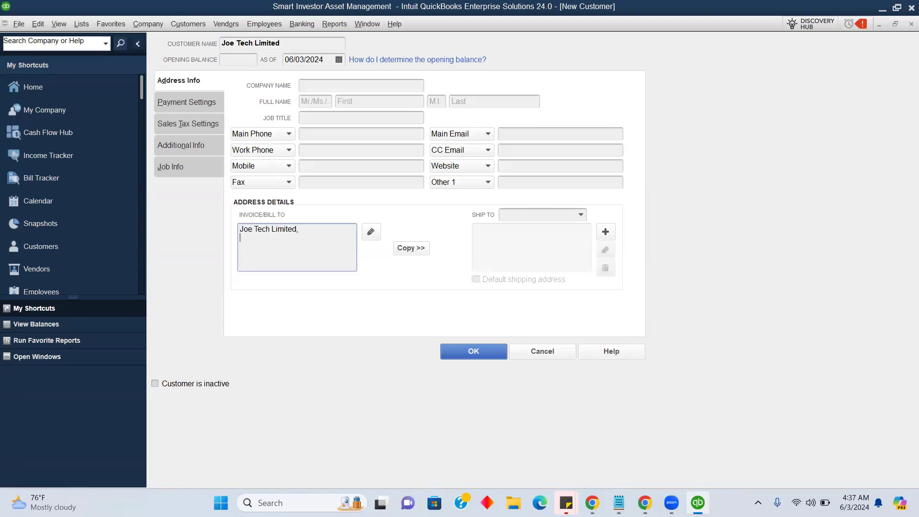
pyautogui.write(',')
pyautogui.press('Return')
pyautogui.write('USA')
pyautogui.click(242, 60)
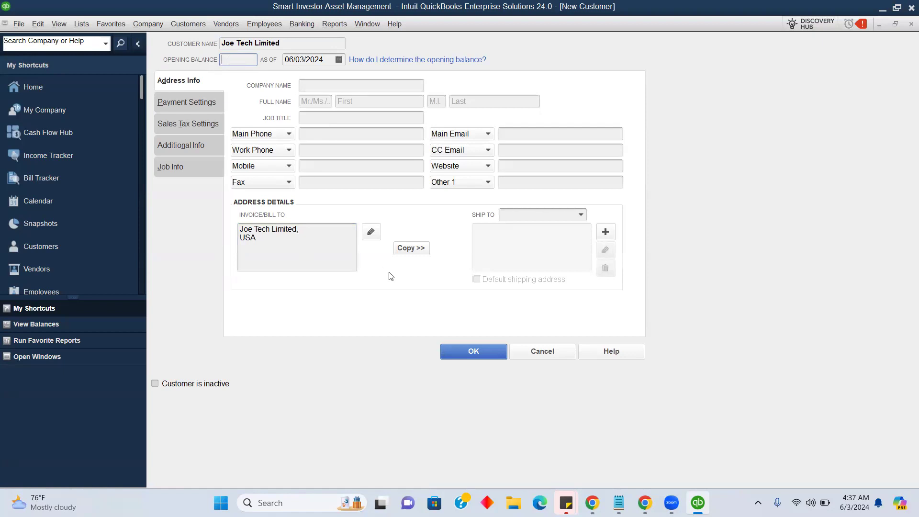
pyautogui.click(453, 353)
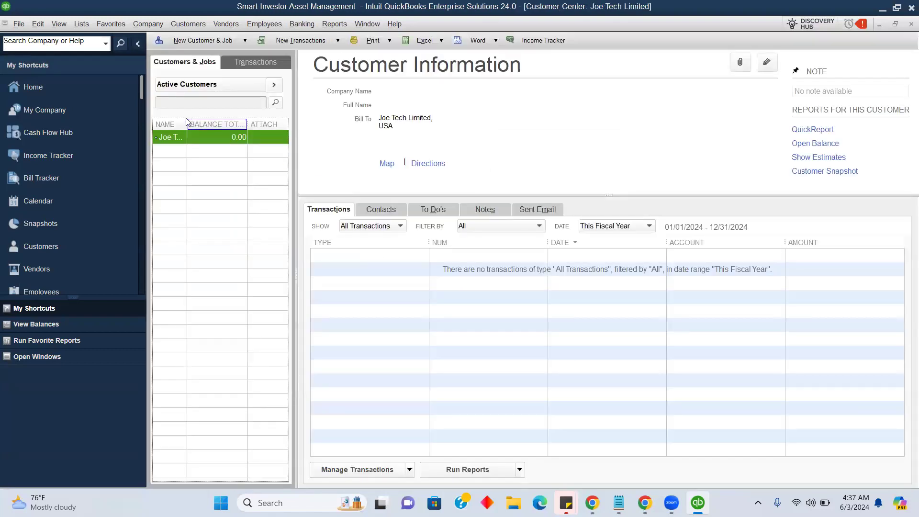
pyautogui.moveTo(186, 124); pyautogui.dragTo(216, 123)
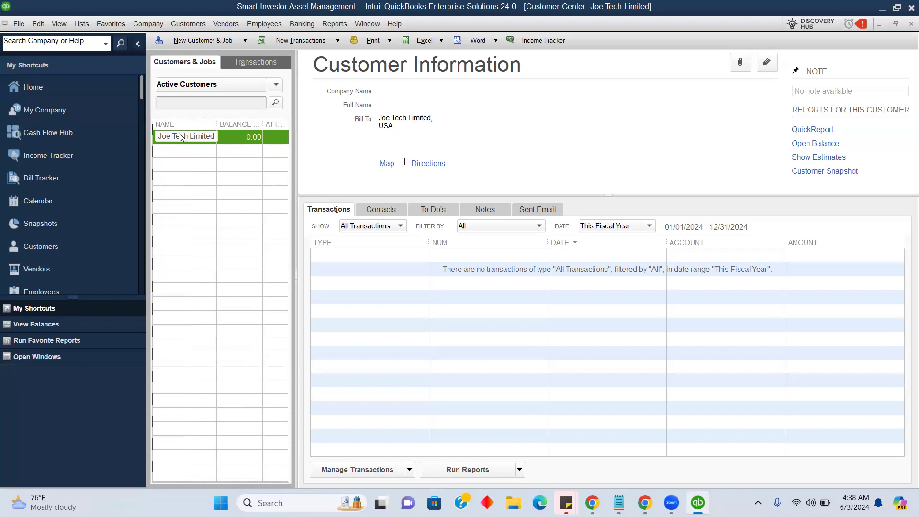
# Step: Turn on multiple currencies in the company preferences and accept the multicurrency conditions
pyautogui.click(39, 27)
pyautogui.click(77, 280)
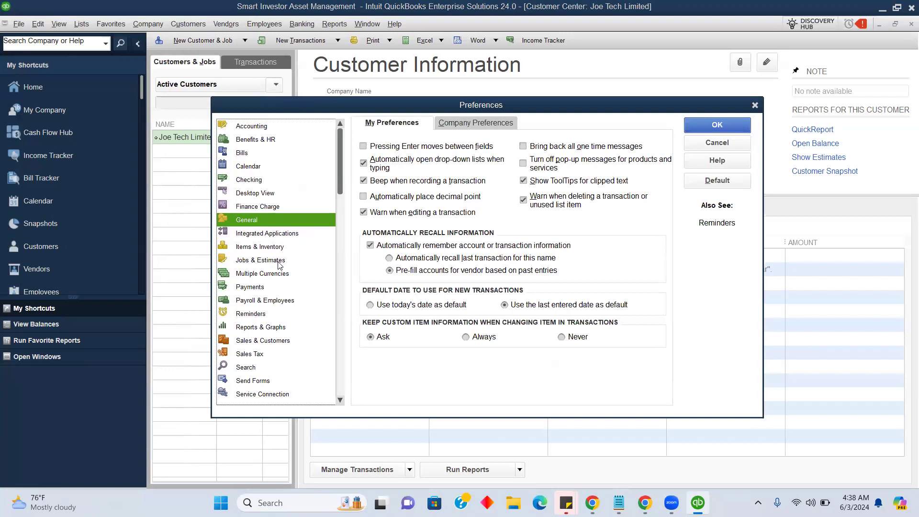
pyautogui.click(275, 275)
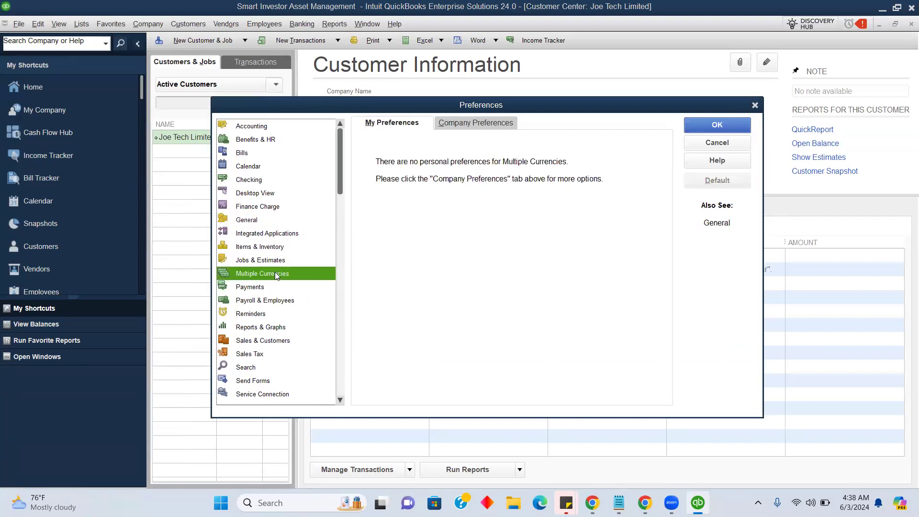
pyautogui.click(469, 124)
pyautogui.click(368, 177)
pyautogui.click(437, 364)
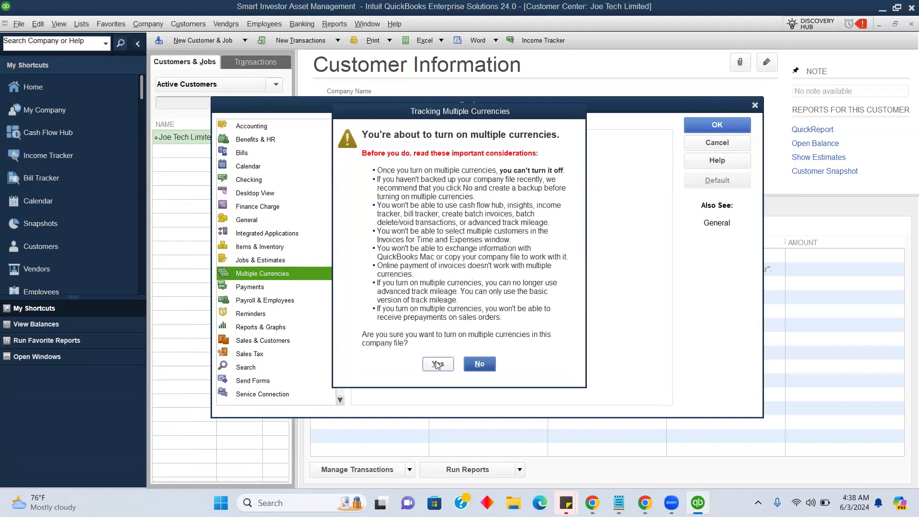
# Step: Choose US Dollar as the home currency, save the preferences so the company file reopens, and postpone the payroll activation reminder
pyautogui.click(549, 214)
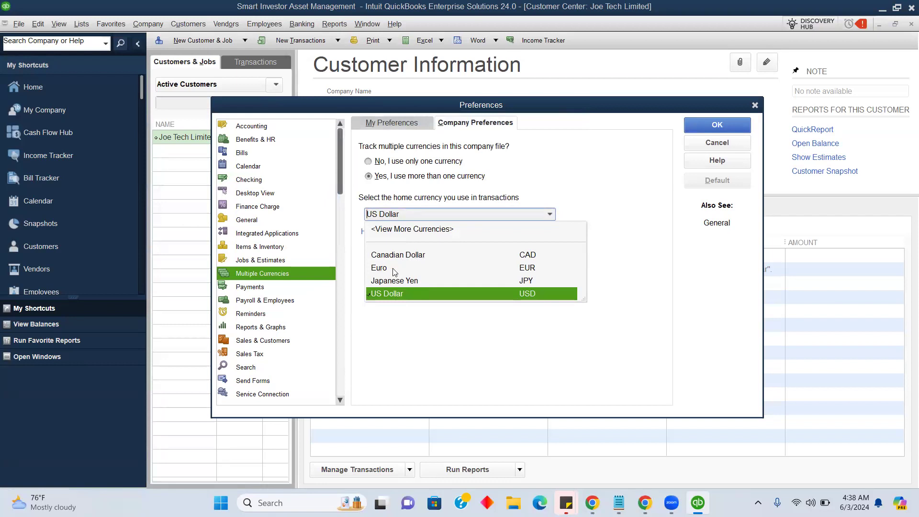
pyautogui.click(410, 233)
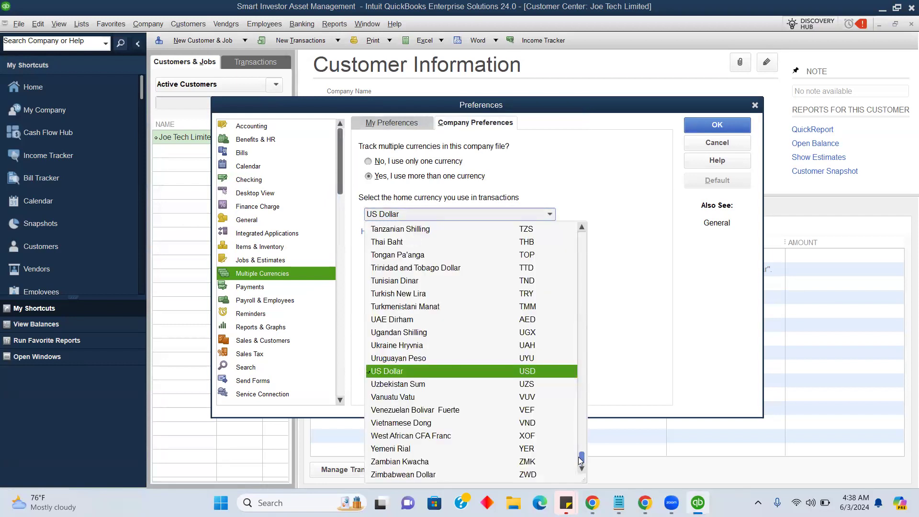
pyautogui.moveTo(580, 460); pyautogui.dragTo(582, 388)
pyautogui.moveTo(584, 426); pyautogui.dragTo(583, 461)
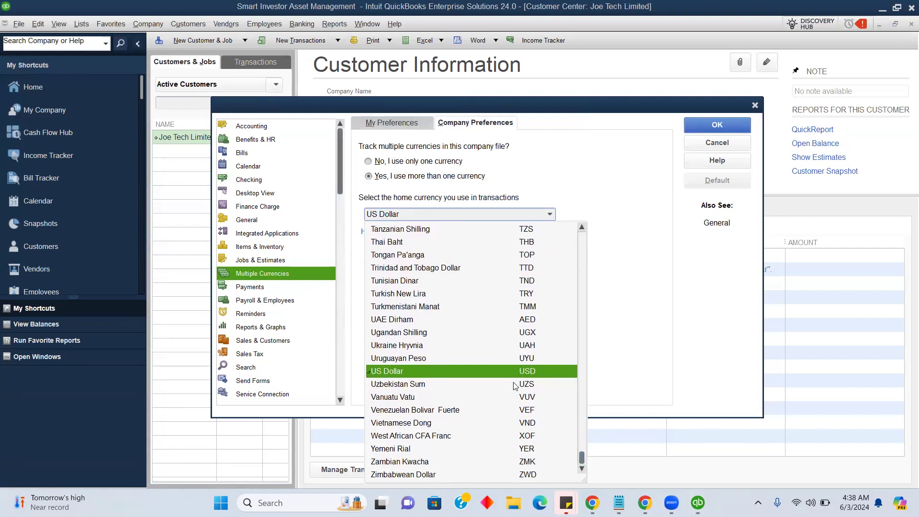
pyautogui.click(496, 370)
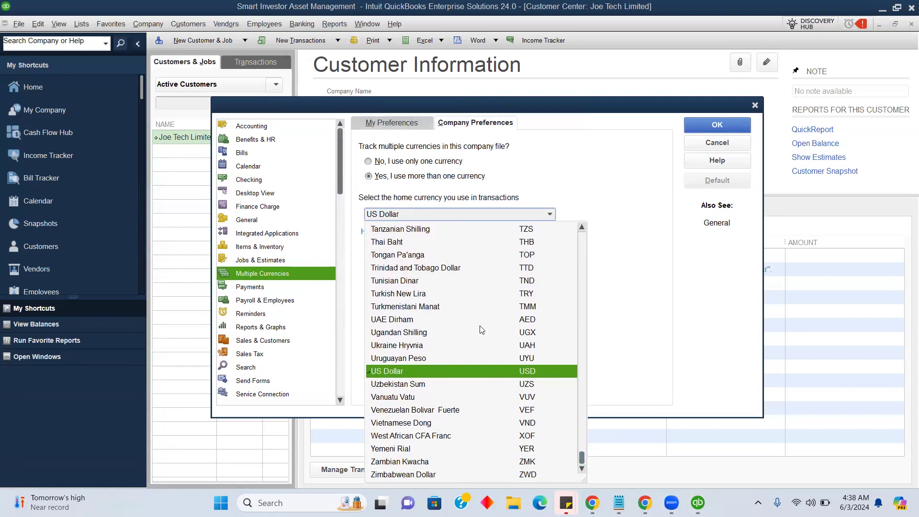
pyautogui.click(717, 125)
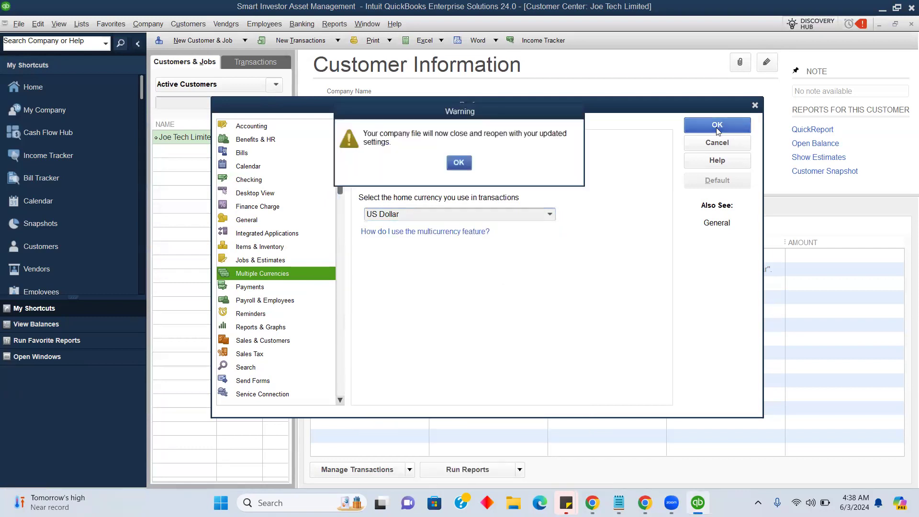
pyautogui.click(461, 165)
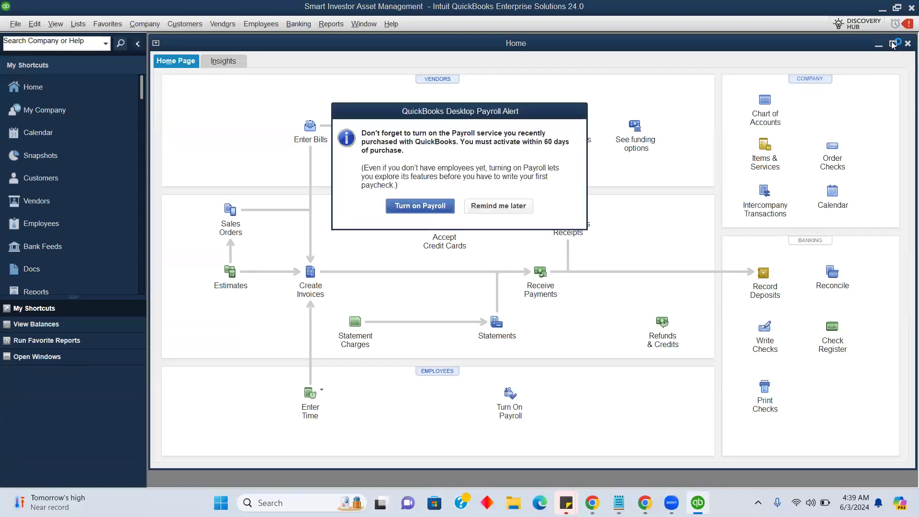
pyautogui.click(508, 203)
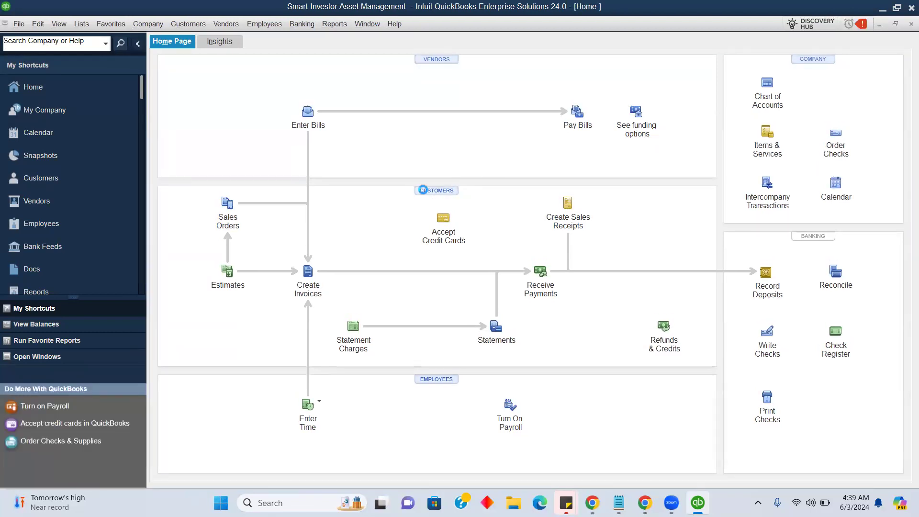
# Step: Start a new customer record in the Customer Center and name it Microsoft Inc
pyautogui.hotkey('ctrl', 'j')
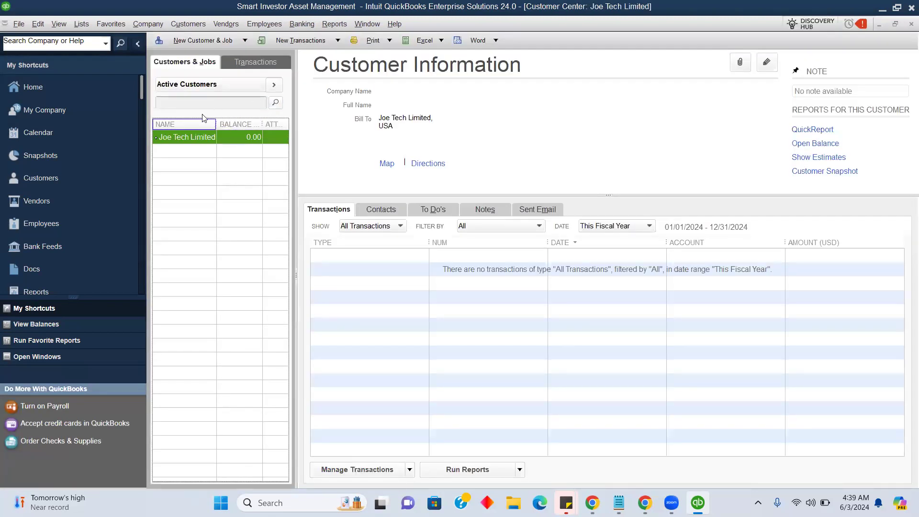
pyautogui.click(184, 44)
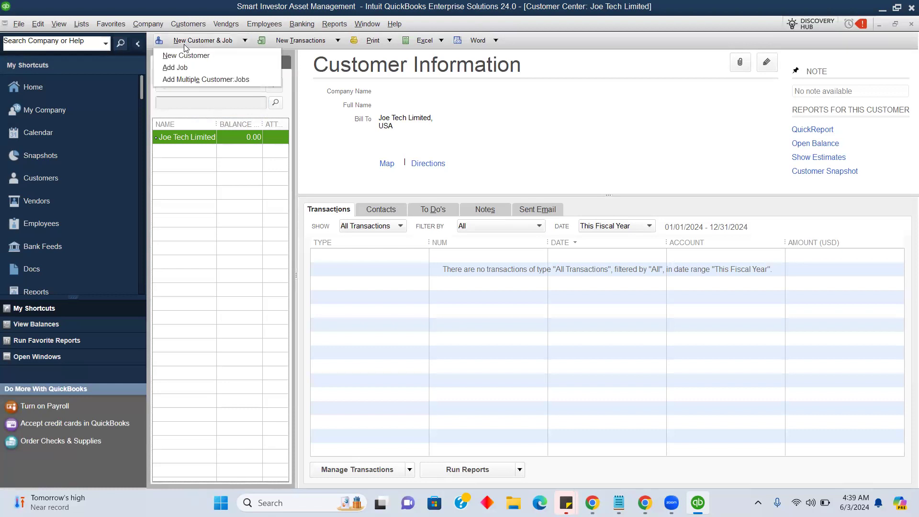
pyautogui.click(185, 55)
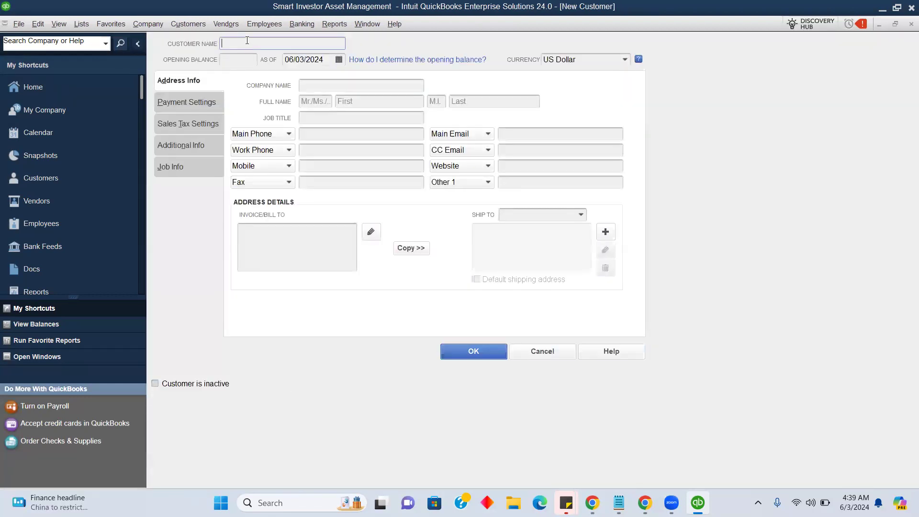
pyautogui.write('M')
pyautogui.write('icros')
pyautogui.write('oft')
pyautogui.press('BackSpace')
pyautogui.write('5')
pyautogui.press('BackSpace')
pyautogui.write('t Inc')
# Step: Copy the name Microsoft Inc into the bill-to address, save the customer and widen the customer list's name column
pyautogui.moveTo(273, 44); pyautogui.dragTo(215, 47)
pyautogui.click(252, 226)
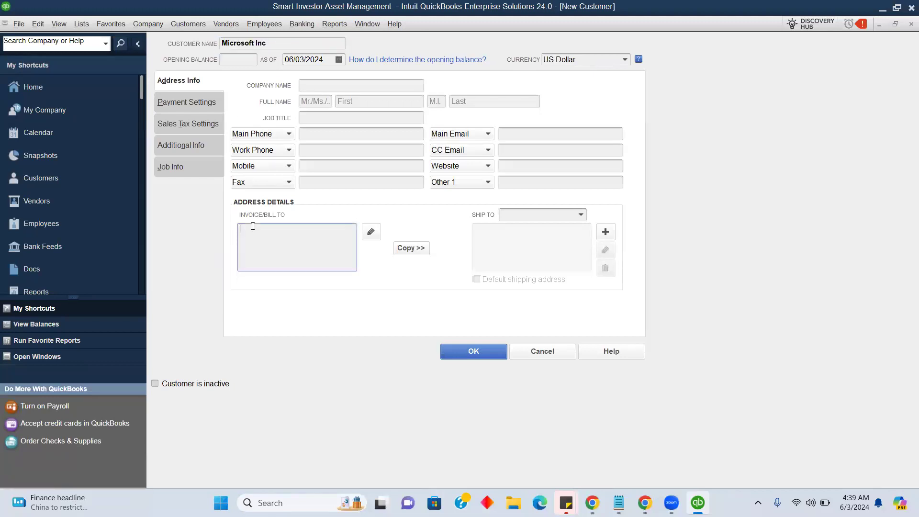
pyautogui.hotkey('ctrl', 'v')
pyautogui.click(472, 353)
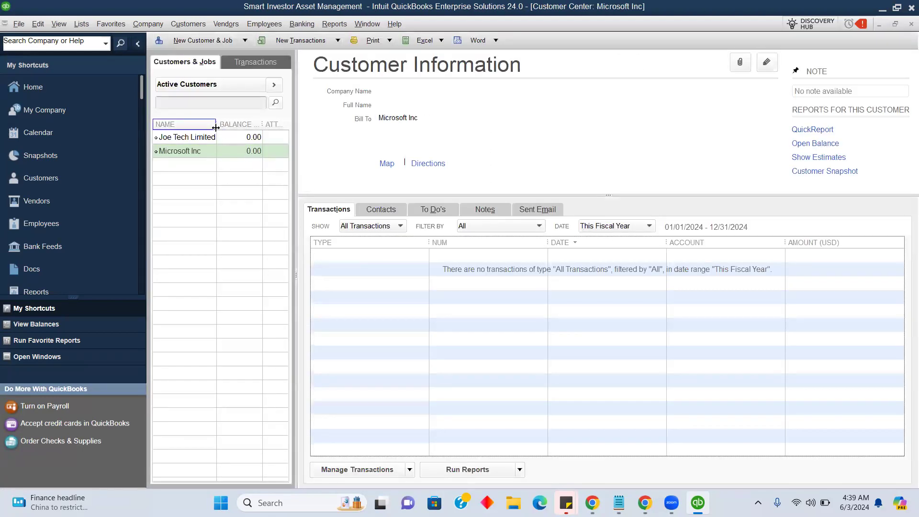
pyautogui.moveTo(216, 128); pyautogui.dragTo(238, 125)
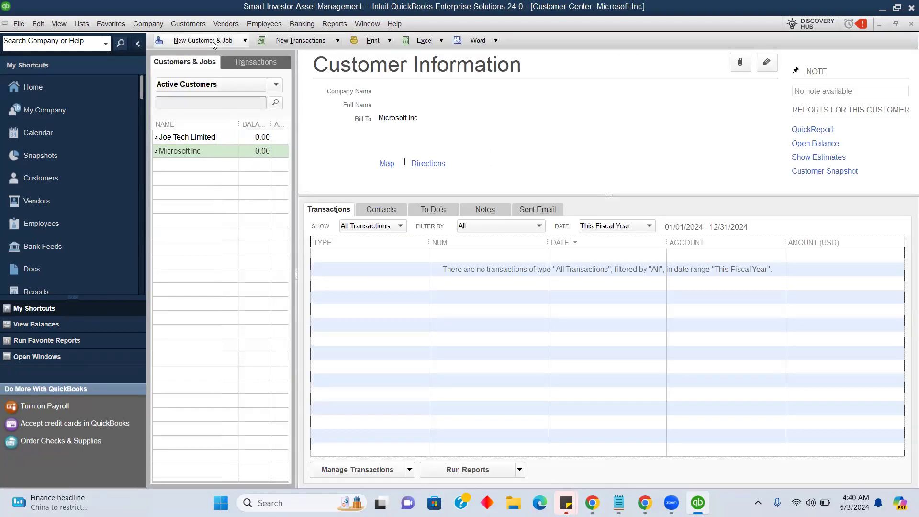
# Step: Add another customer named NVIDIA Inc with US Dollar as its currency and save the record
pyautogui.click(214, 42)
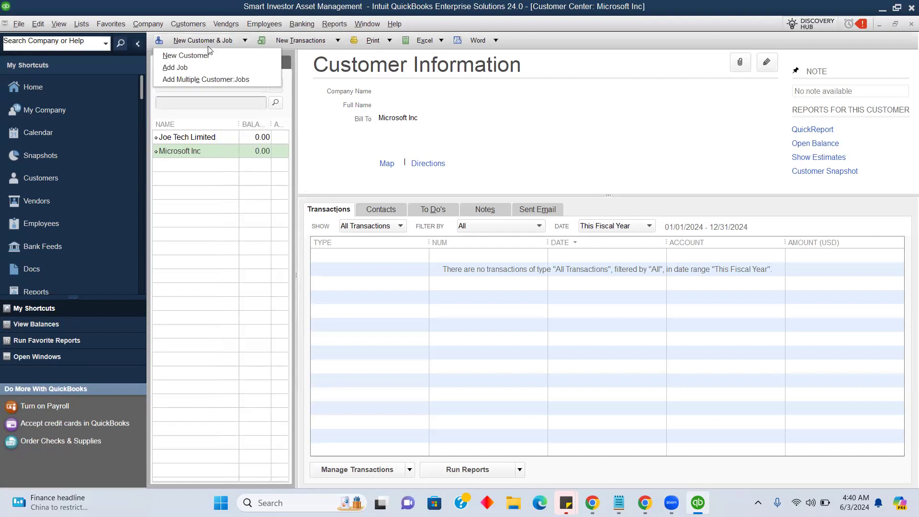
pyautogui.click(213, 56)
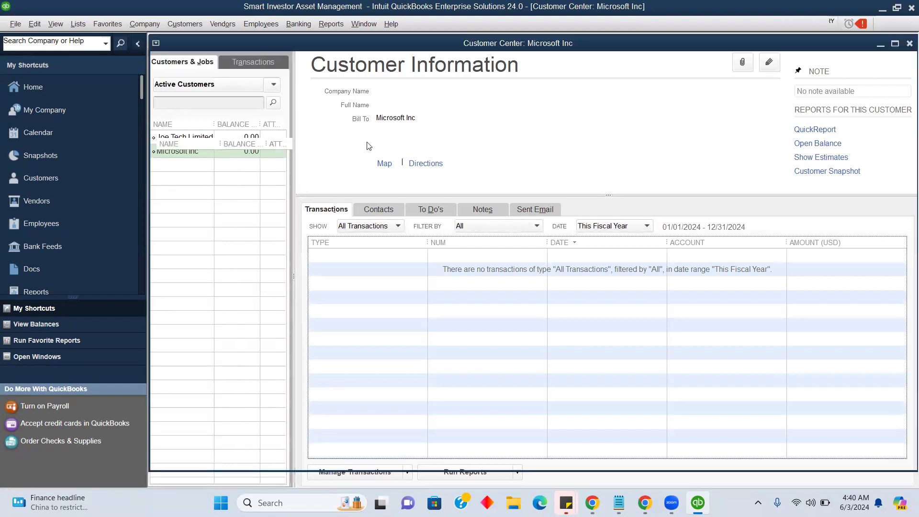
pyautogui.write('NVDIA')
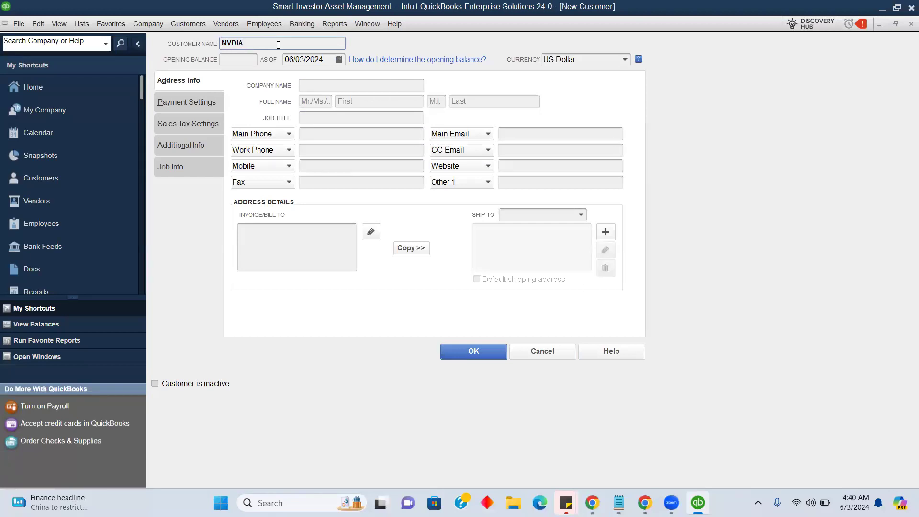
pyautogui.click(233, 43)
pyautogui.write('IA Inc')
pyautogui.click(477, 350)
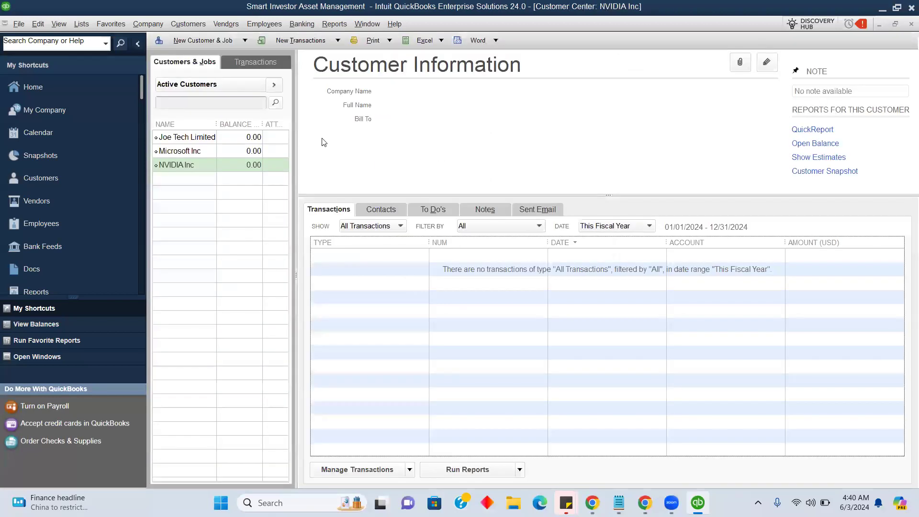
pyautogui.moveTo(217, 124); pyautogui.dragTo(212, 124)
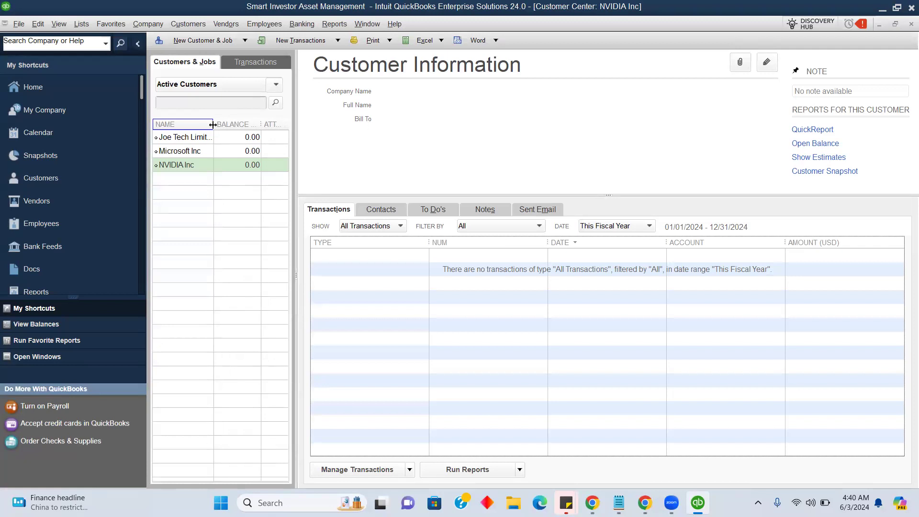
pyautogui.moveTo(212, 124); pyautogui.dragTo(213, 124)
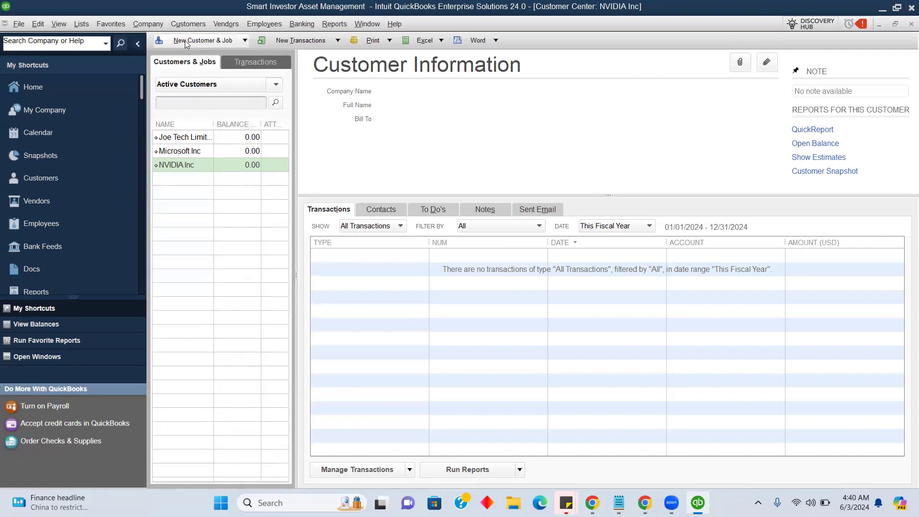
# Step: Start a new customer record named Bank of Canada and choose Canadian Dollar as its currency
pyautogui.click(184, 40)
pyautogui.click(185, 54)
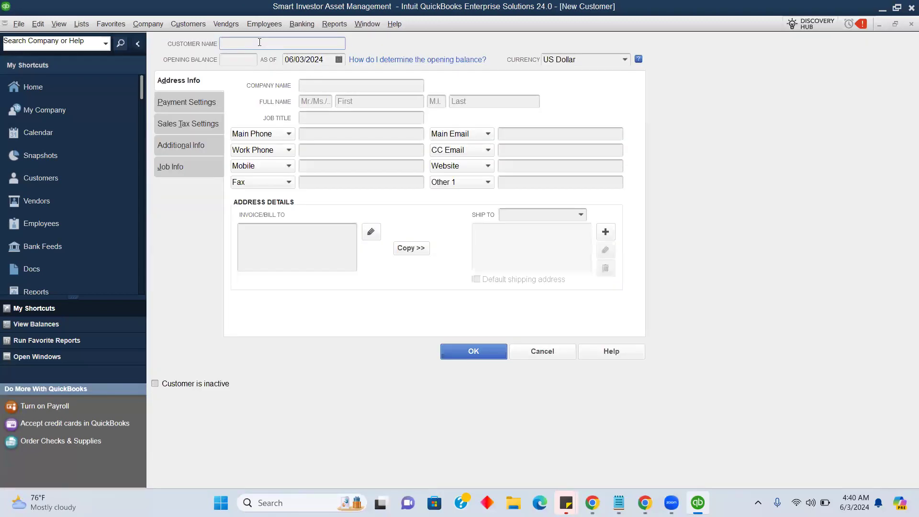
pyautogui.write('Bnak of Canada')
pyautogui.click(621, 60)
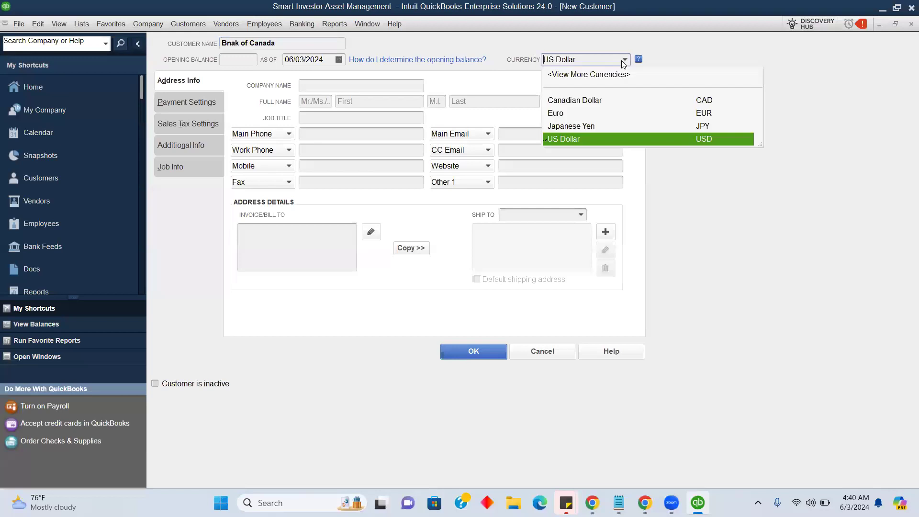
pyautogui.click(576, 76)
pyautogui.write('Canadian')
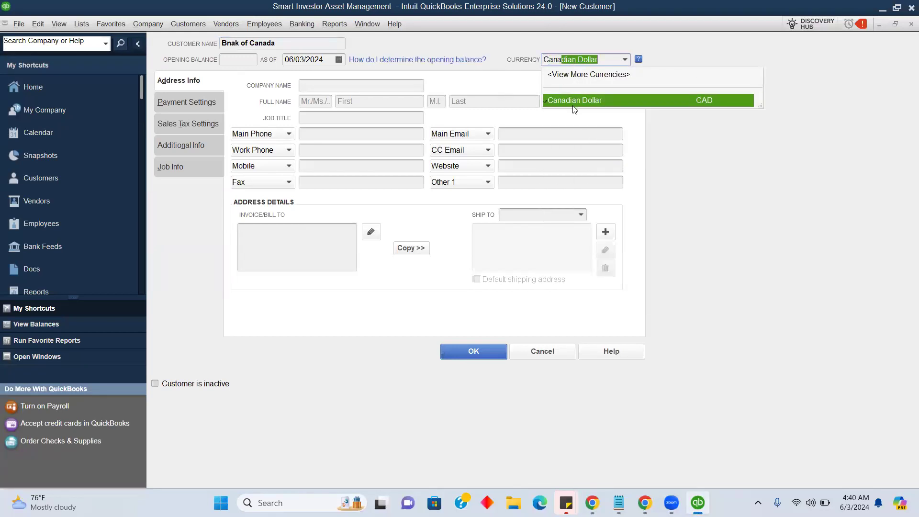
pyautogui.click(572, 105)
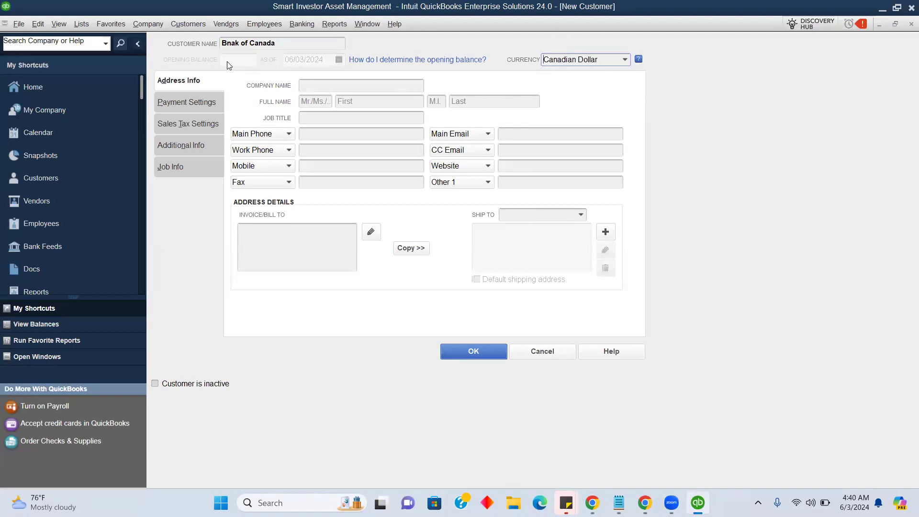
pyautogui.moveTo(277, 44); pyautogui.dragTo(230, 44)
pyautogui.click(230, 45)
pyautogui.press('Delete')
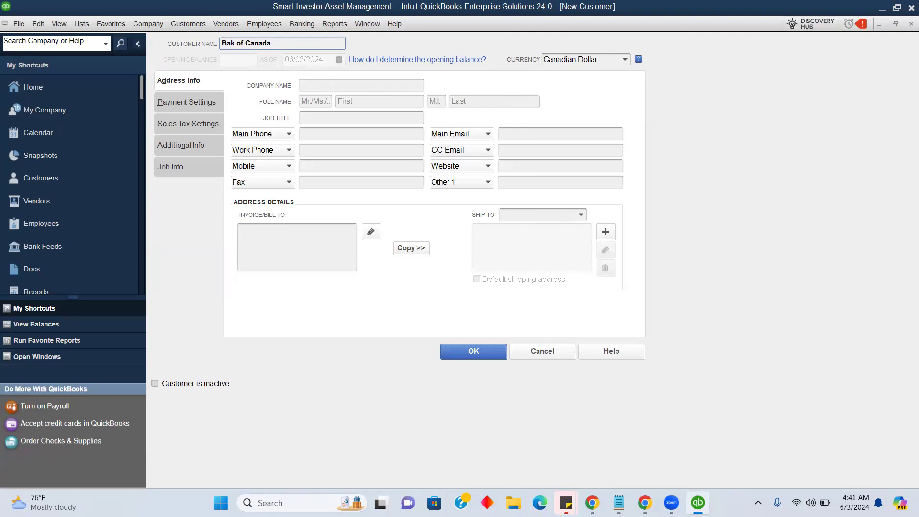
pyautogui.write('n')
# Step: Copy the name Bank of Canada into the bill-to address, add Canada to it and save the customer
pyautogui.moveTo(263, 46); pyautogui.dragTo(209, 46)
pyautogui.hotkey('ctrl', 'c')
pyautogui.click(305, 250)
pyautogui.hotkey('ctrl', 'v')
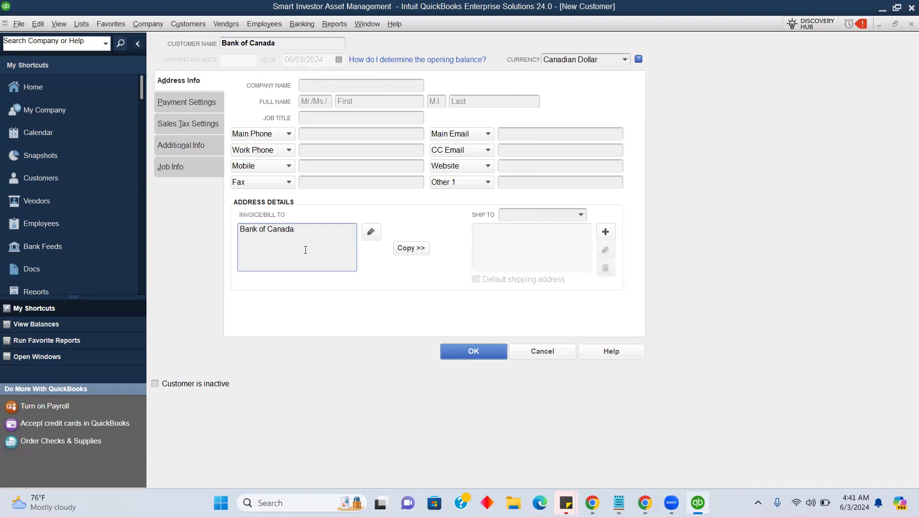
pyautogui.write('Canada')
pyautogui.click(461, 351)
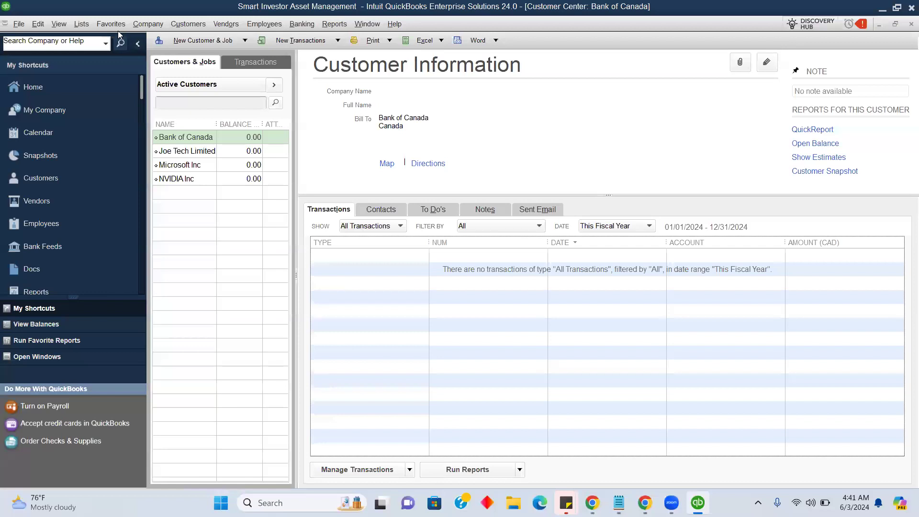
# Step: Start a general journal entry, dismiss the entry-numbering notice and set the entry's currency to Canadian Dollar
pyautogui.click(151, 27)
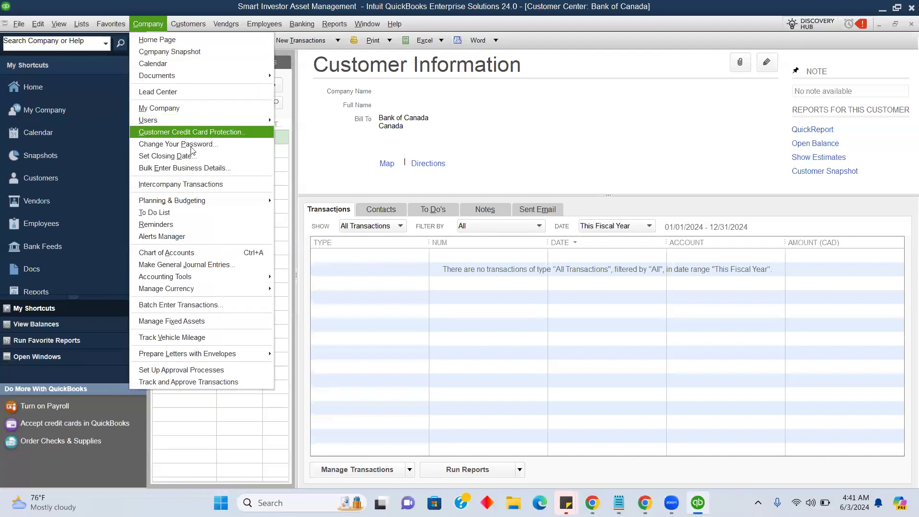
pyautogui.click(196, 262)
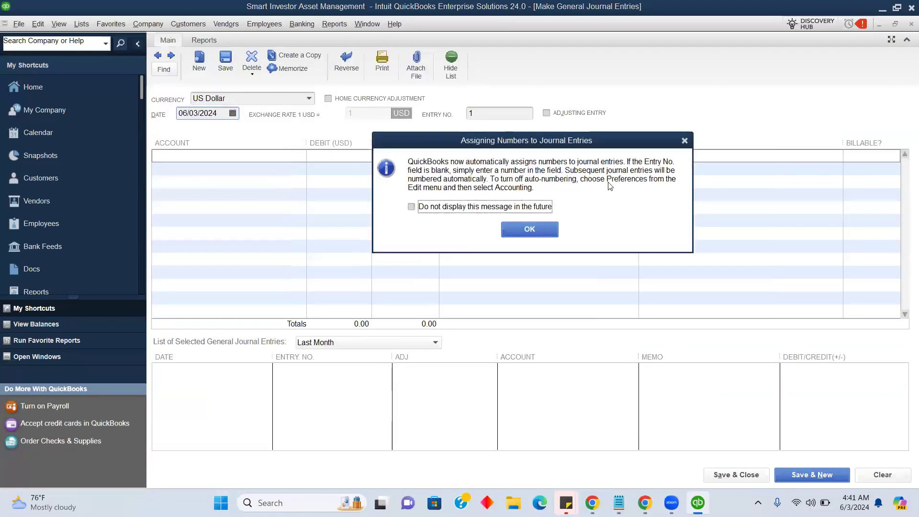
pyautogui.click(685, 140)
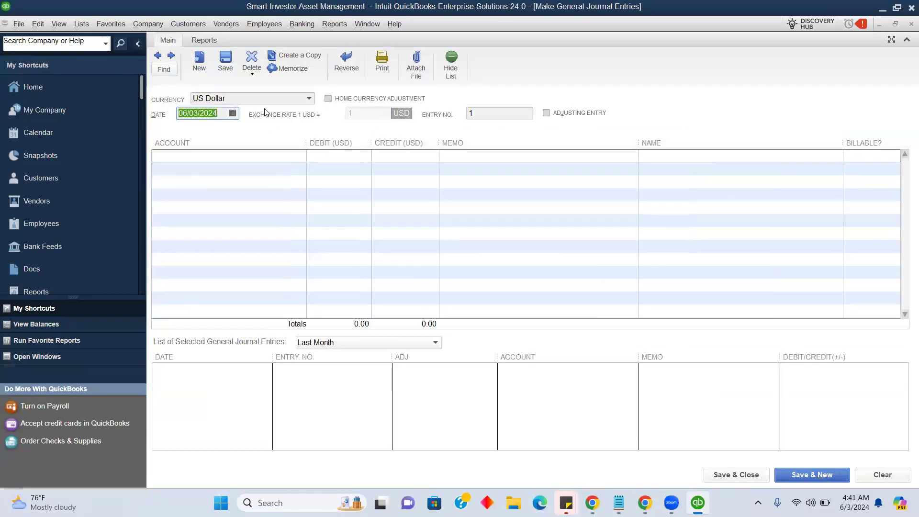
pyautogui.click(309, 99)
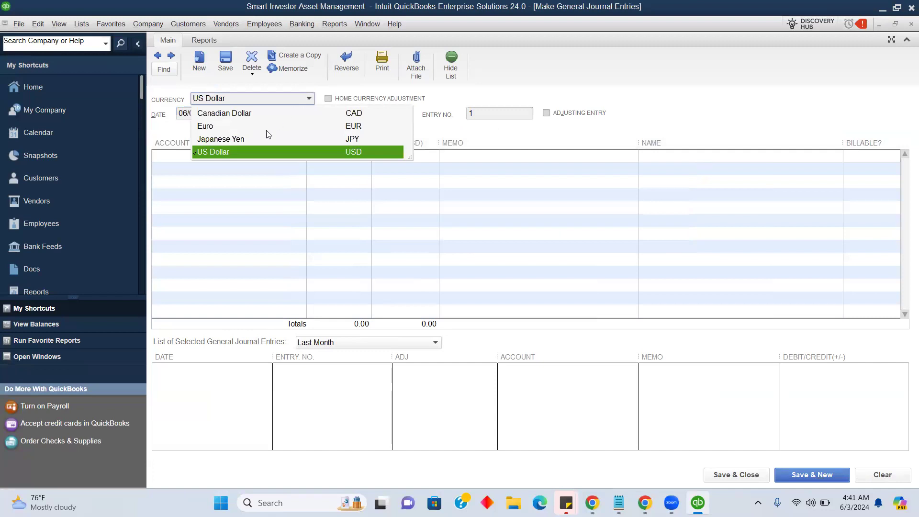
pyautogui.click(214, 115)
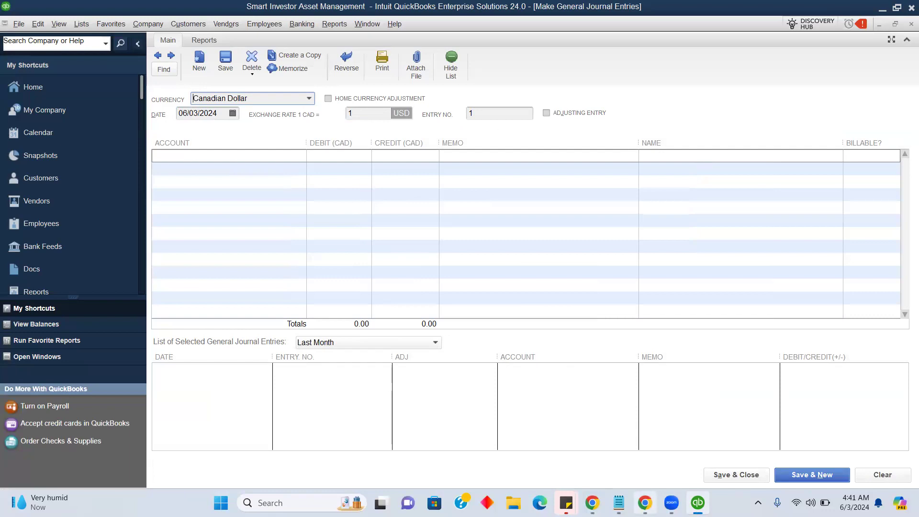
# Step: Switch to Chrome and look up the Canadian to US dollar exchange rate by searching for "cad to usd"
pyautogui.moveTo(645, 502)
pyautogui.click(653, 440)
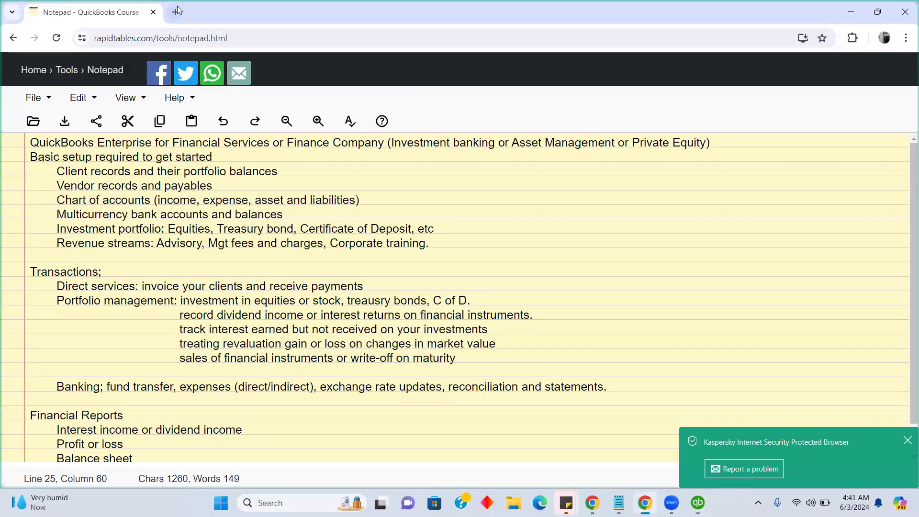
pyautogui.hotkey('ctrl', 't')
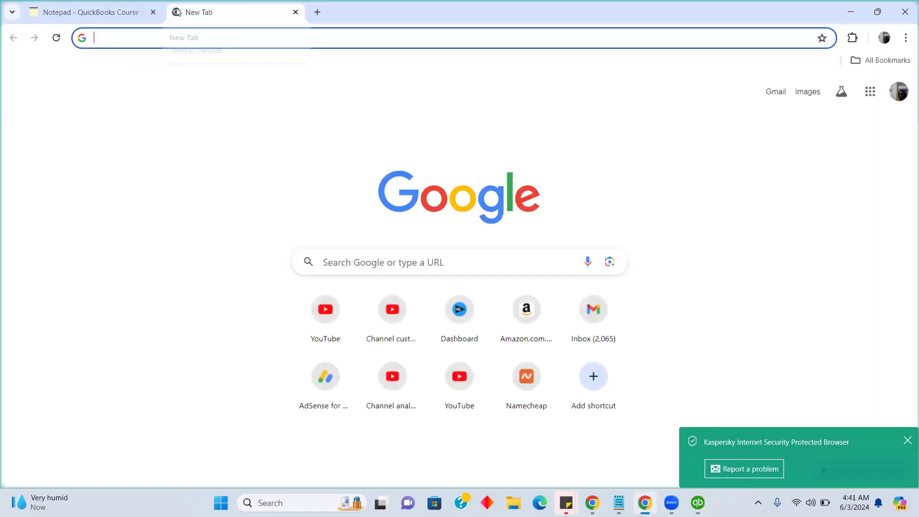
pyautogui.write('icad tro')
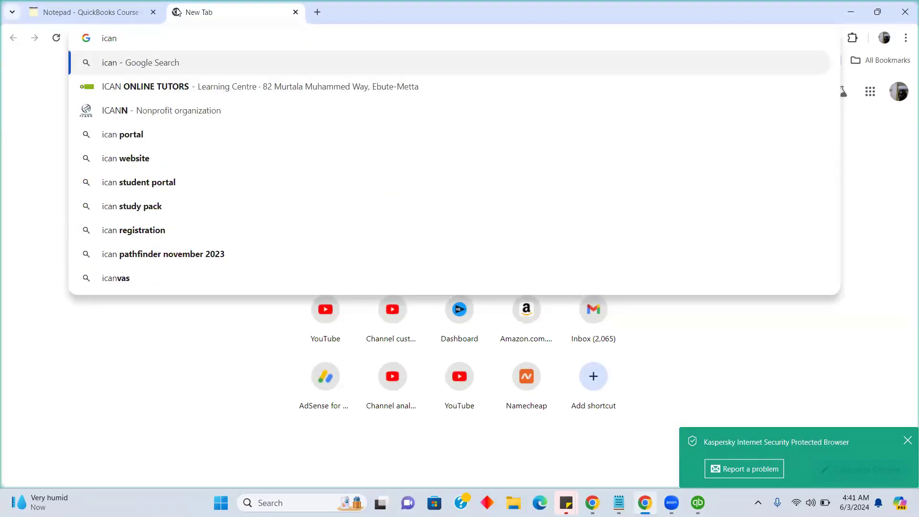
pyautogui.press('BackSpace')
pyautogui.press('BackSpace')
pyautogui.press('BackSpace')
pyautogui.press('BackSpace')
pyautogui.press('BackSpace')
pyautogui.press('BackSpace')
pyautogui.press('BackSpace')
pyautogui.press('BackSpace')
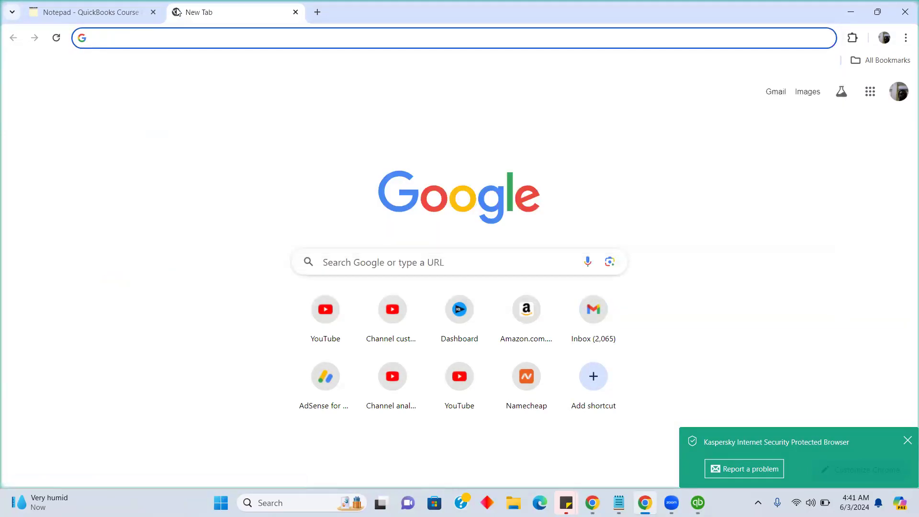
pyautogui.write('cad to usd')
pyautogui.press('Return')
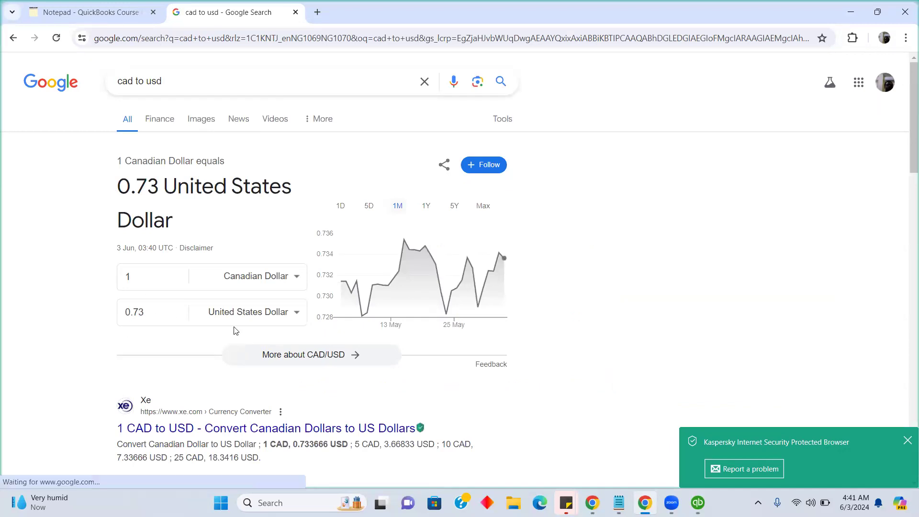
# Step: Return to the journal entry in QuickBooks and enter 0.73 as the exchange rate for 1 CAD
pyautogui.moveTo(698, 502)
pyautogui.click(697, 444)
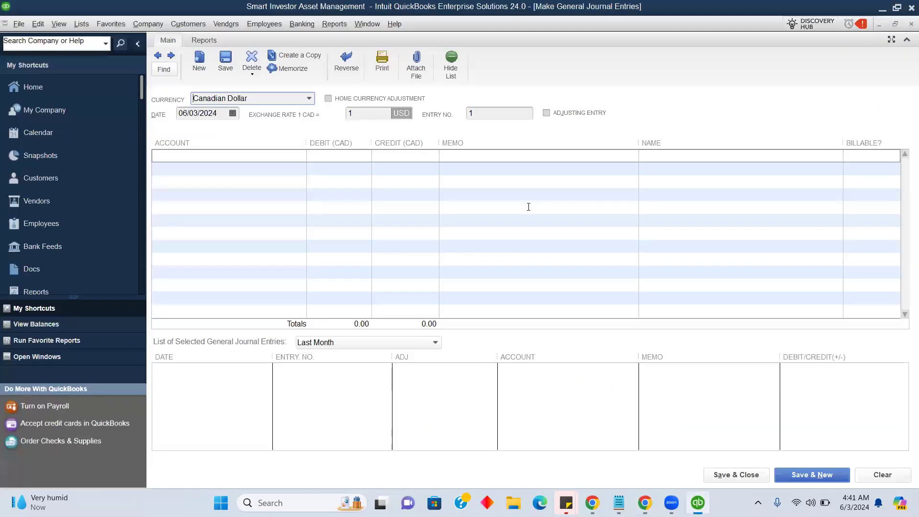
pyautogui.click(364, 111)
pyautogui.write('0.73')
# Step: Fill the first journal line with Accounts Receivable - CAD, the name Bank of Canada and a debit of 10000
pyautogui.click(284, 155)
pyautogui.click(300, 157)
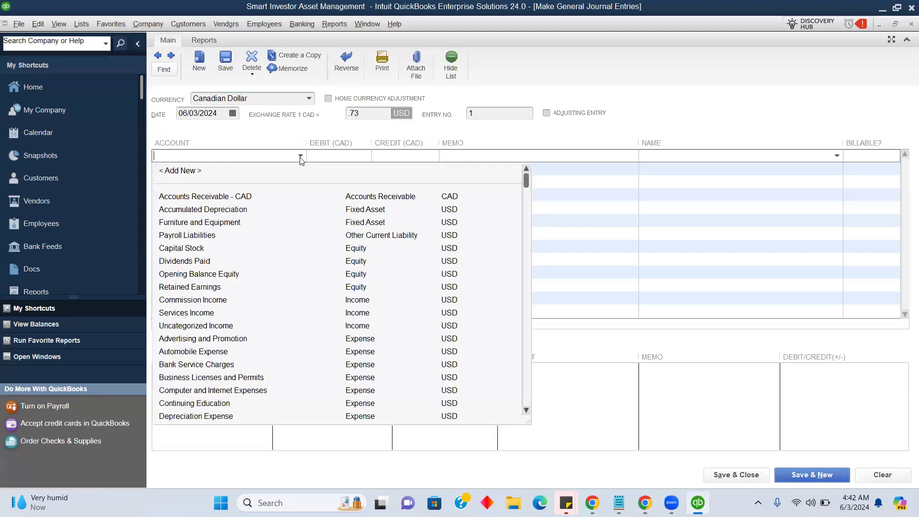
pyautogui.click(235, 197)
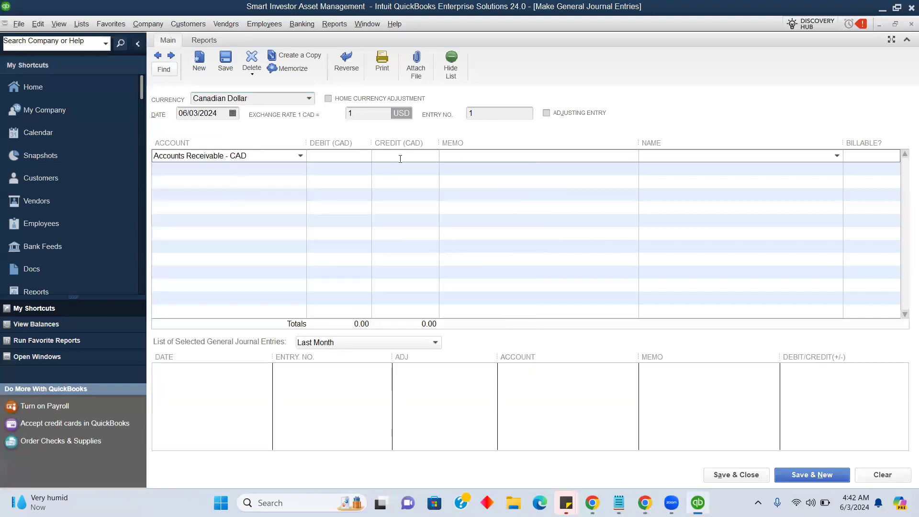
pyautogui.click(837, 156)
pyautogui.click(633, 199)
pyautogui.write('10000')
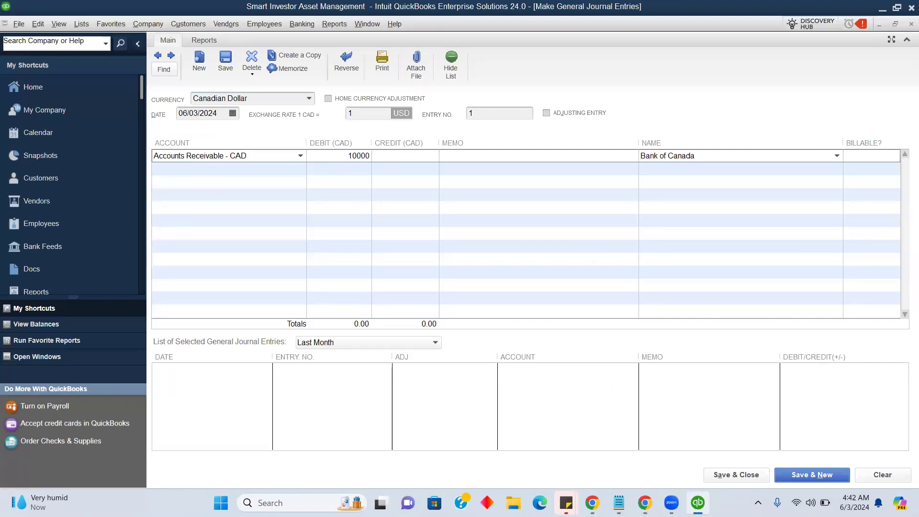
# Step: Assign Opening Balance Equity to the second journal line as the offsetting 10,000.00 credit
pyautogui.click(259, 173)
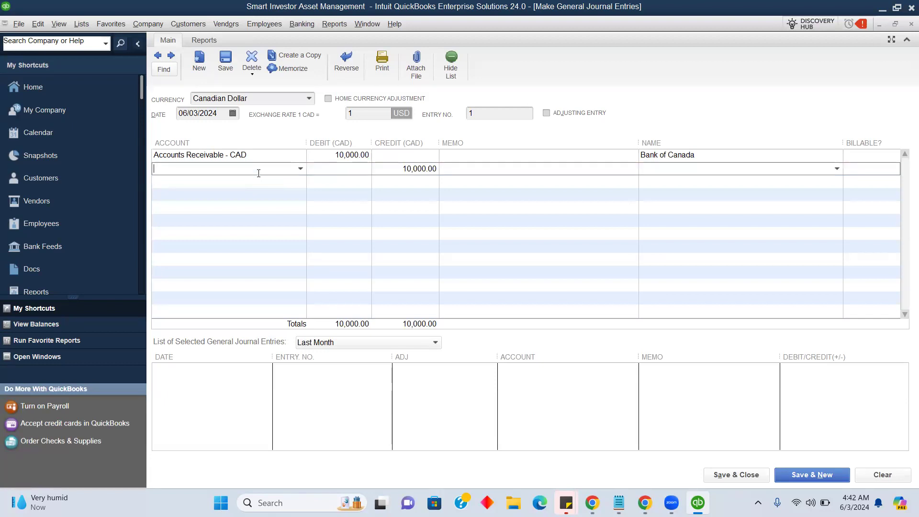
pyautogui.write('Opening Balance Equity')
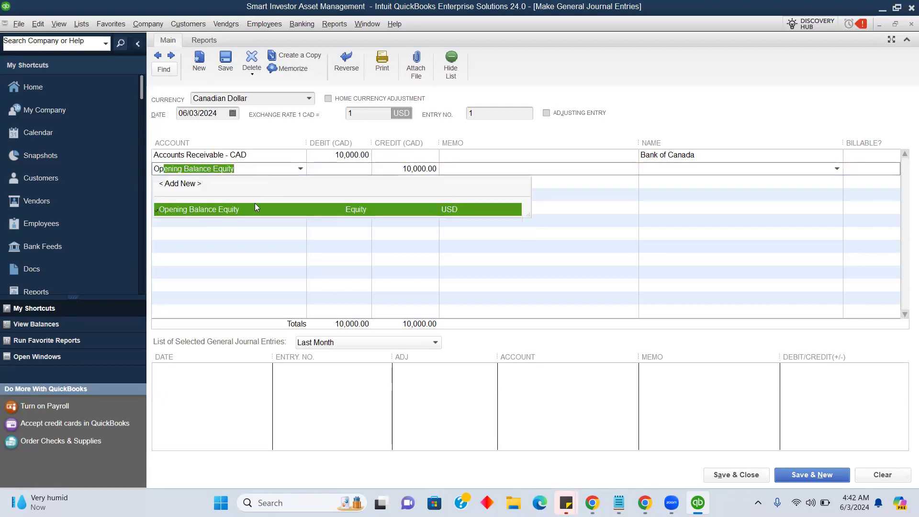
pyautogui.click(255, 209)
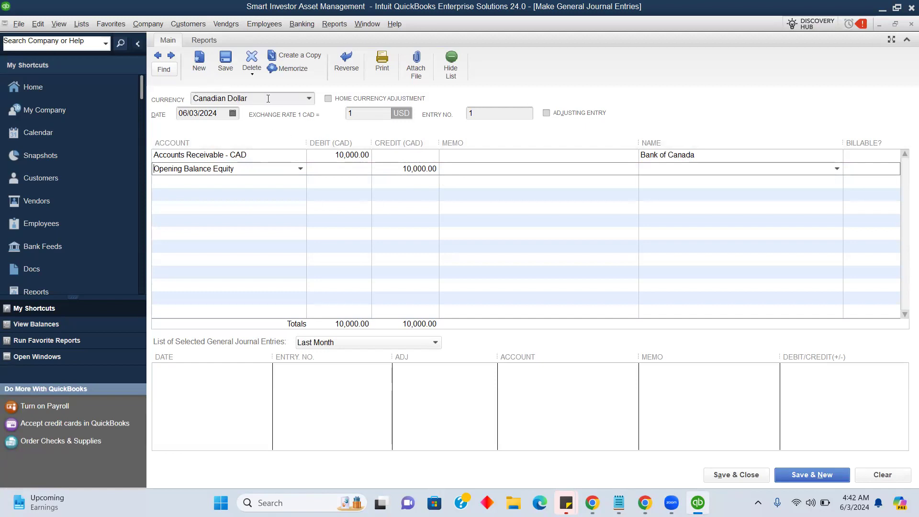
# Step: Set the exchange rate back to 0.73 USD per CAD, and save and close the journal entry
pyautogui.click(352, 115)
pyautogui.write('0.73')
pyautogui.click(487, 114)
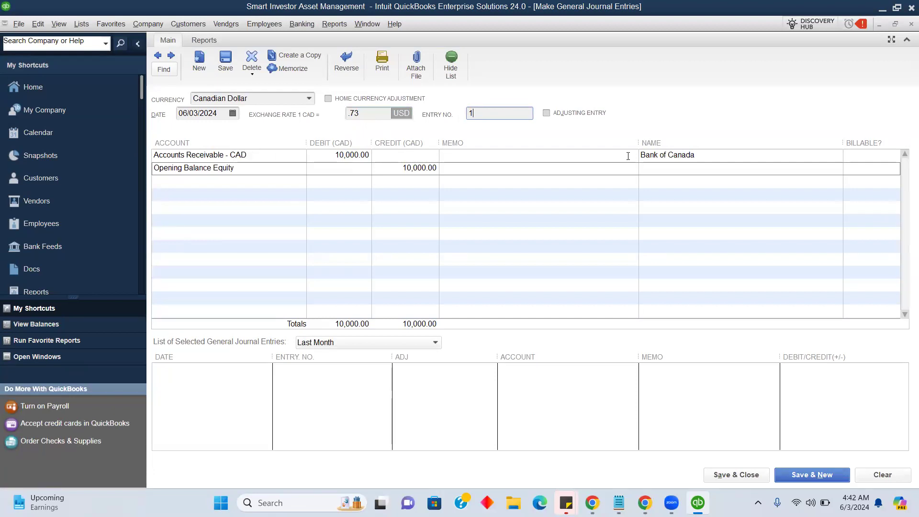
pyautogui.rightClick(820, 170)
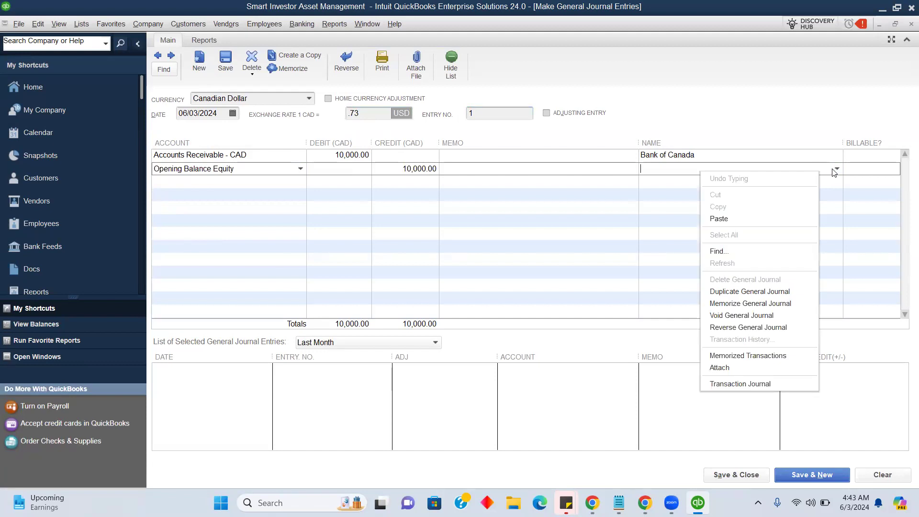
pyautogui.click(820, 170)
pyautogui.click(641, 212)
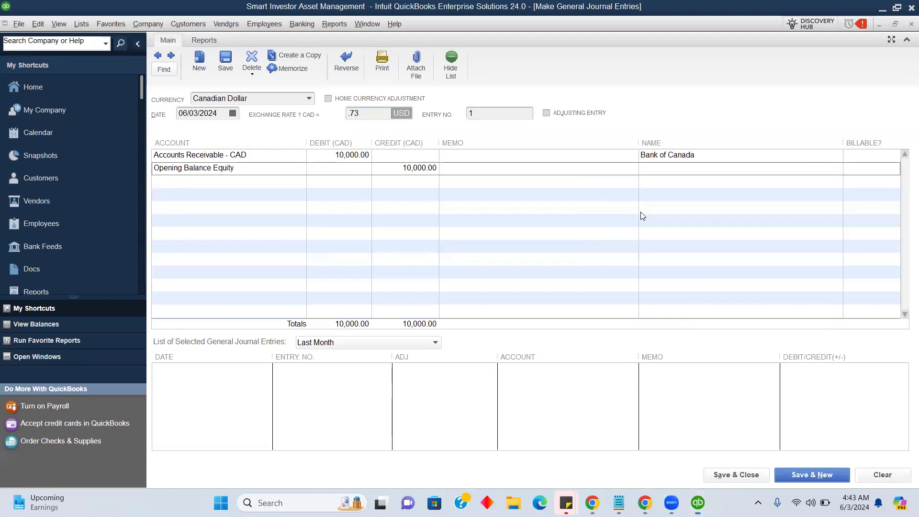
pyautogui.click(458, 163)
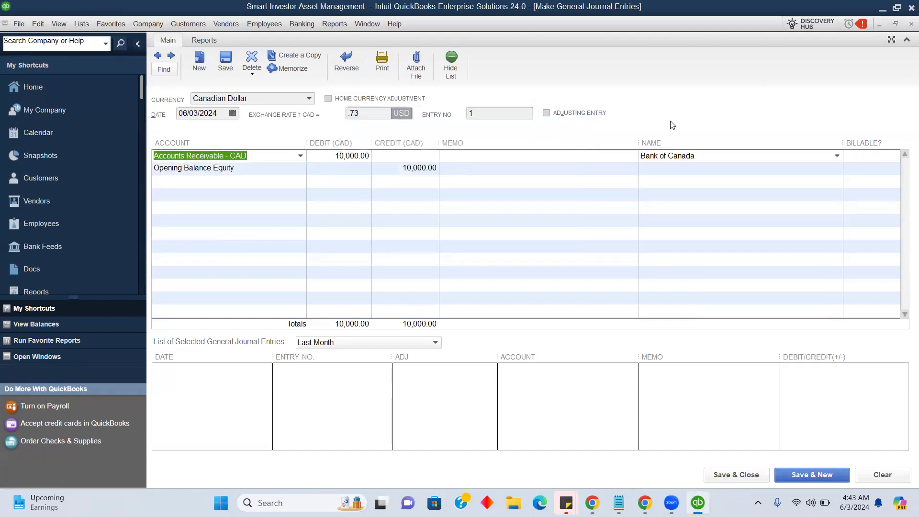
pyautogui.click(765, 476)
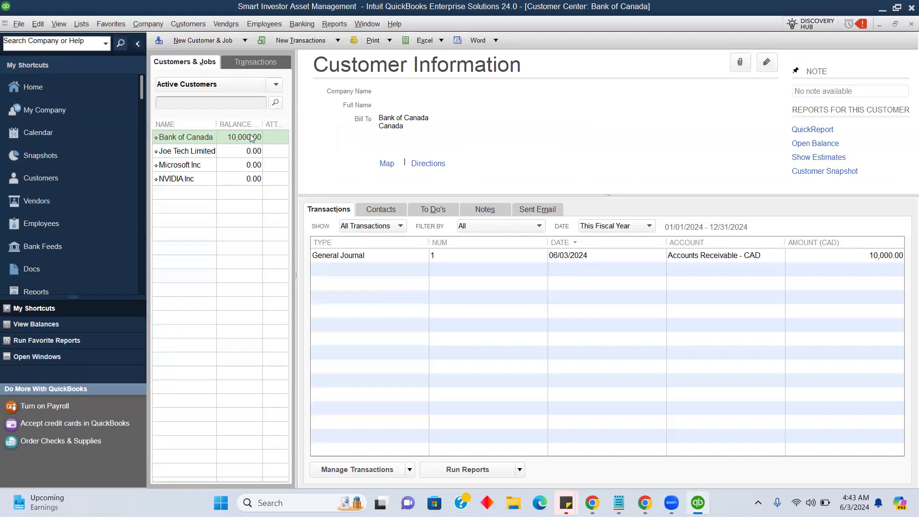
# Step: Run the Customer Balance Summary report to check the Bank of Canada balance in home currency, and close it
pyautogui.click(341, 26)
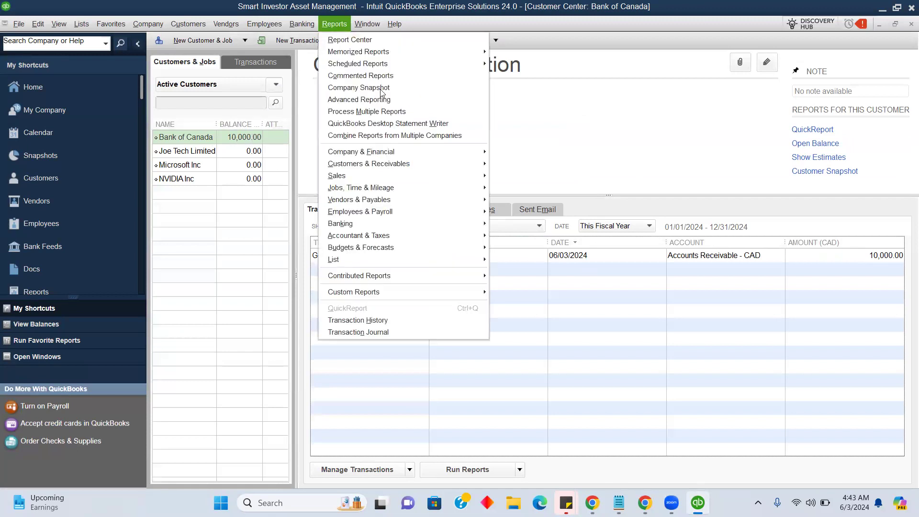
pyautogui.moveTo(411, 162)
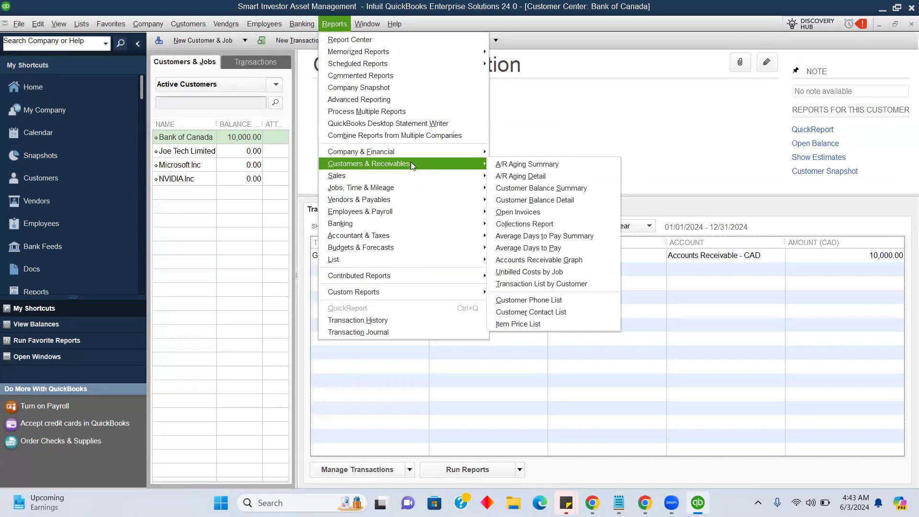
pyautogui.click(544, 189)
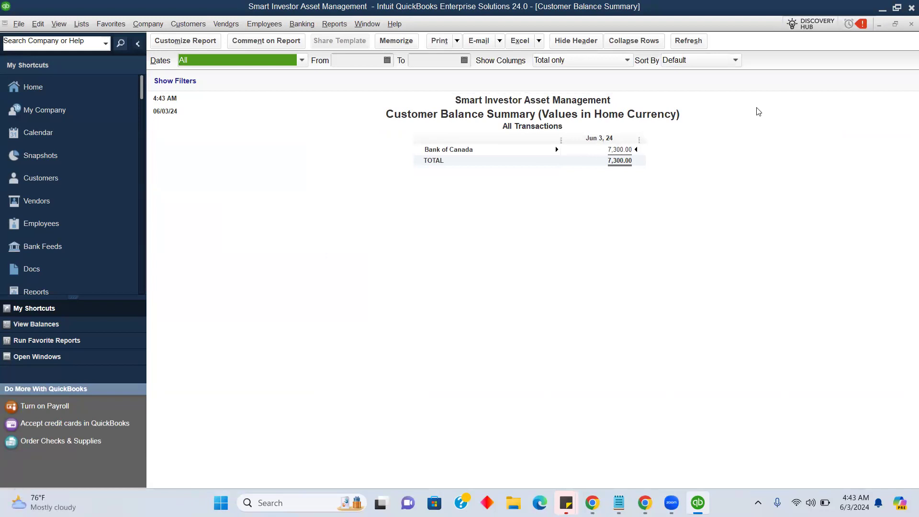
pyautogui.click(909, 24)
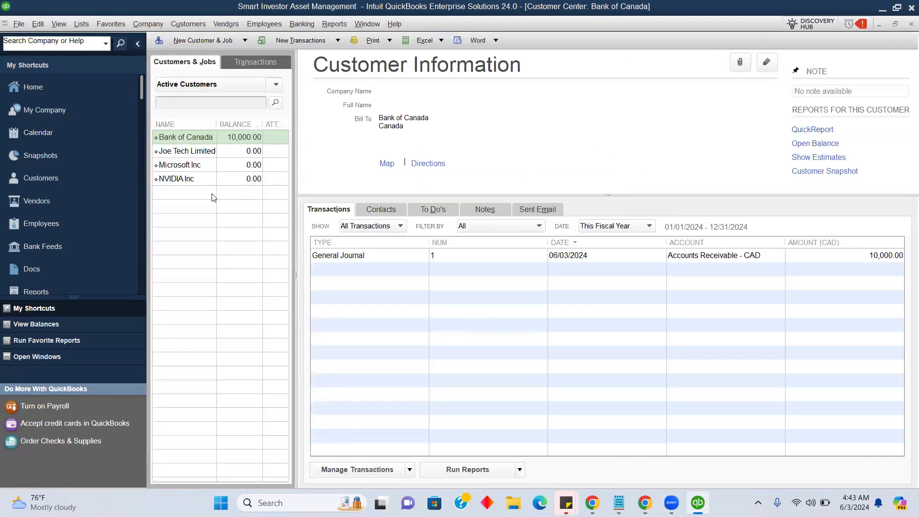
# Step: Start a new vendor record named Tradingview Inc in the Vendor Center
pyautogui.click(61, 94)
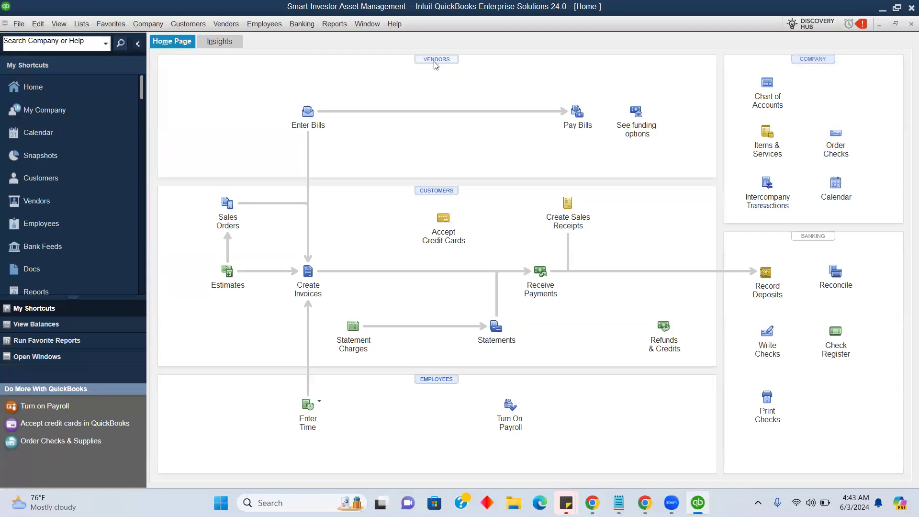
pyautogui.click(435, 60)
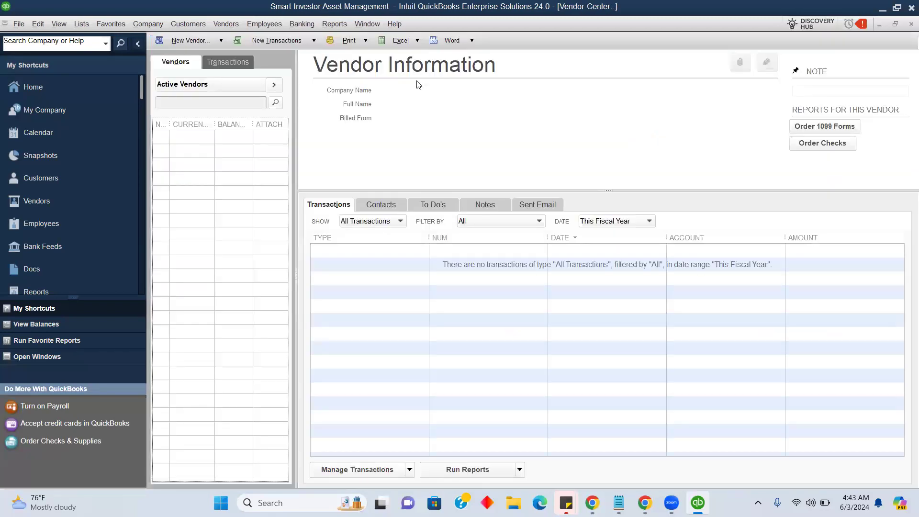
pyautogui.click(186, 42)
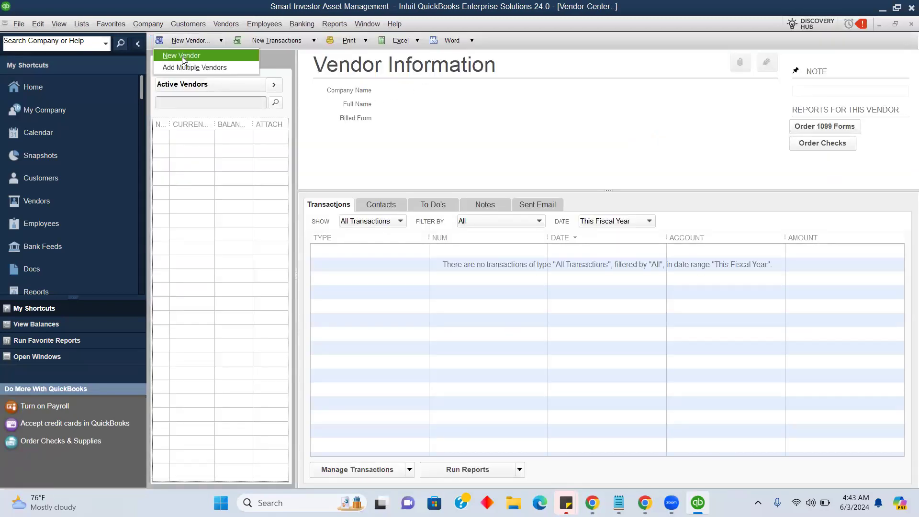
pyautogui.click(186, 57)
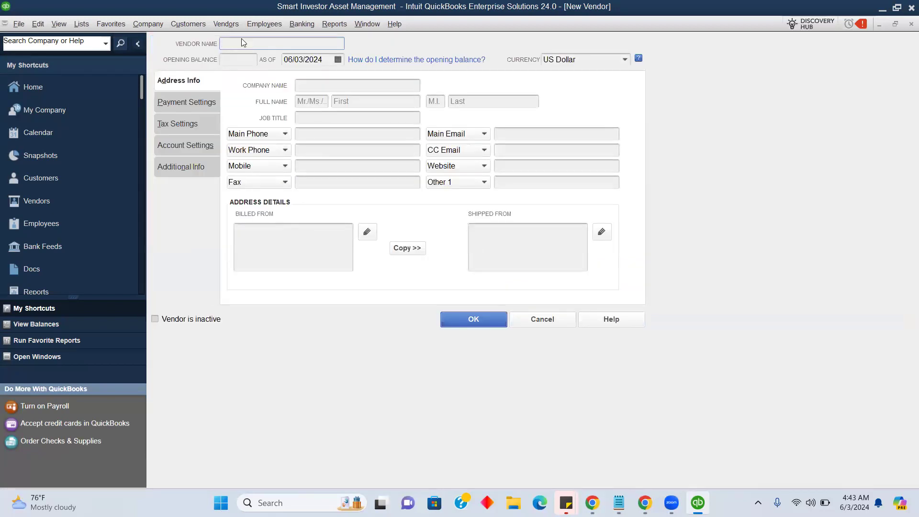
pyautogui.write('Tradingview')
# Step: Copy the vendor name into the Billed From address as "Tradingview Inc, USA" and save the vendor
pyautogui.moveTo(280, 42); pyautogui.dragTo(222, 44)
pyautogui.hotkey('ctrl', 'c')
pyautogui.click(267, 231)
pyautogui.hotkey('ctrl', 'v')
pyautogui.write(',')
pyautogui.press('Return')
pyautogui.write('USA')
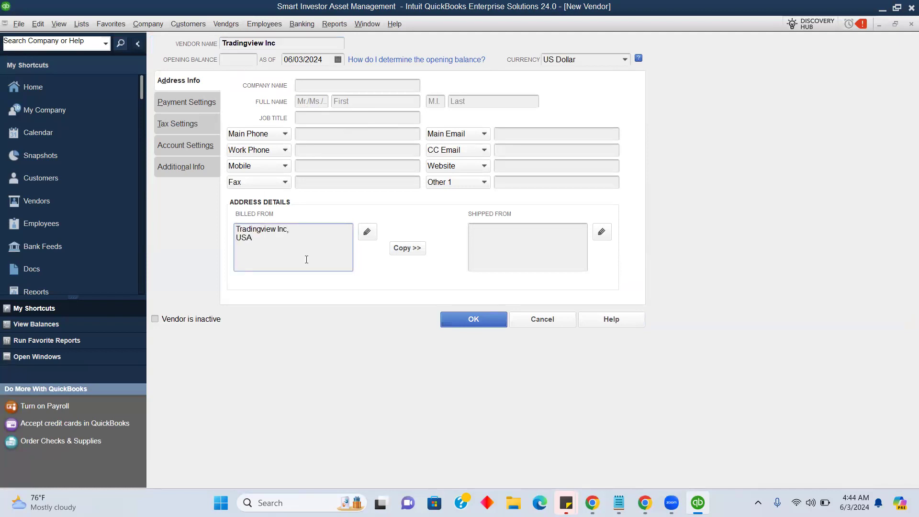
pyautogui.click(470, 320)
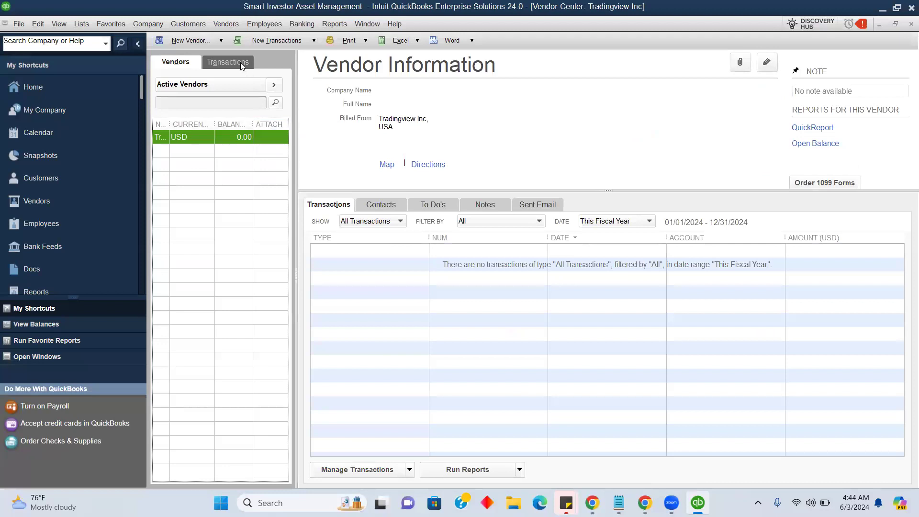
# Step: Add the vendor Nasdaq Inc with the Billed From address "Nasdaq Inc, USA", and widen the vendor list's Name column
pyautogui.click(190, 41)
pyautogui.click(194, 53)
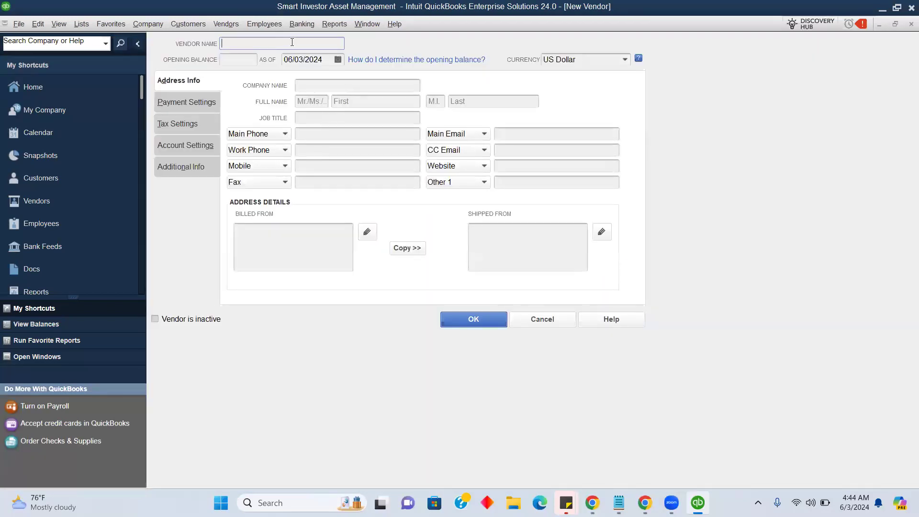
pyautogui.write('Nasdaq Inc')
pyautogui.moveTo(274, 44); pyautogui.dragTo(208, 41)
pyautogui.hotkey('ctrl', 'c')
pyautogui.click(276, 246)
pyautogui.hotkey('ctrl', 'v')
pyautogui.write(',')
pyautogui.press('Return')
pyautogui.write('USA')
pyautogui.click(453, 313)
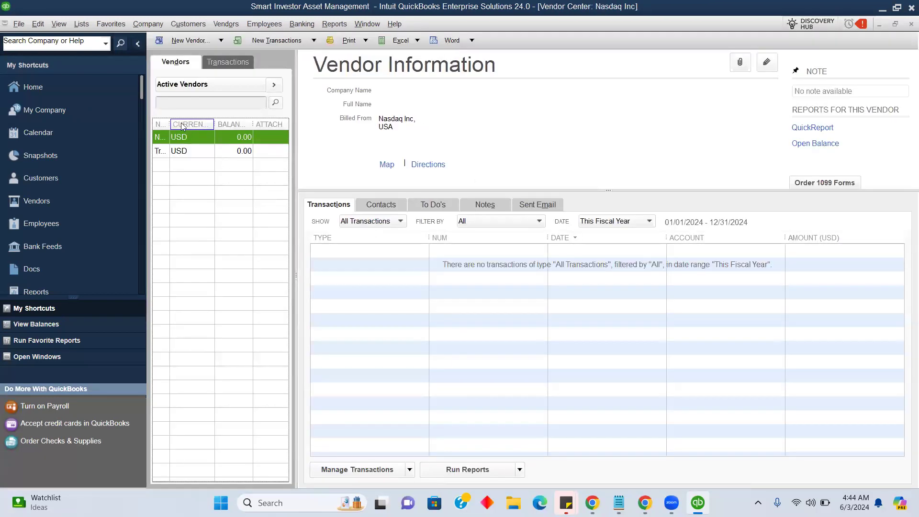
pyautogui.moveTo(170, 123); pyautogui.dragTo(223, 121)
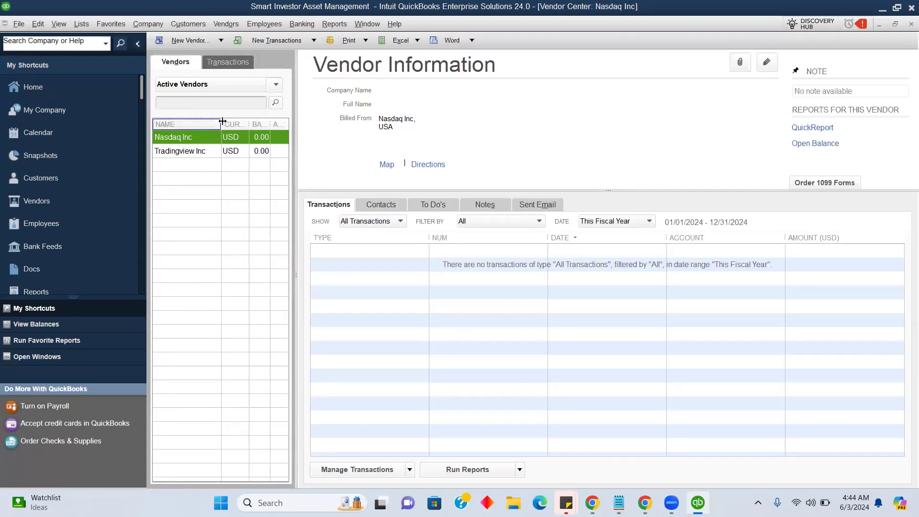
# Step: Add the vendor Bloomberg Inc with the Billed From address "Bloomberg Inc, USA", and widen the vendor list's Name column
pyautogui.click(205, 41)
pyautogui.click(195, 56)
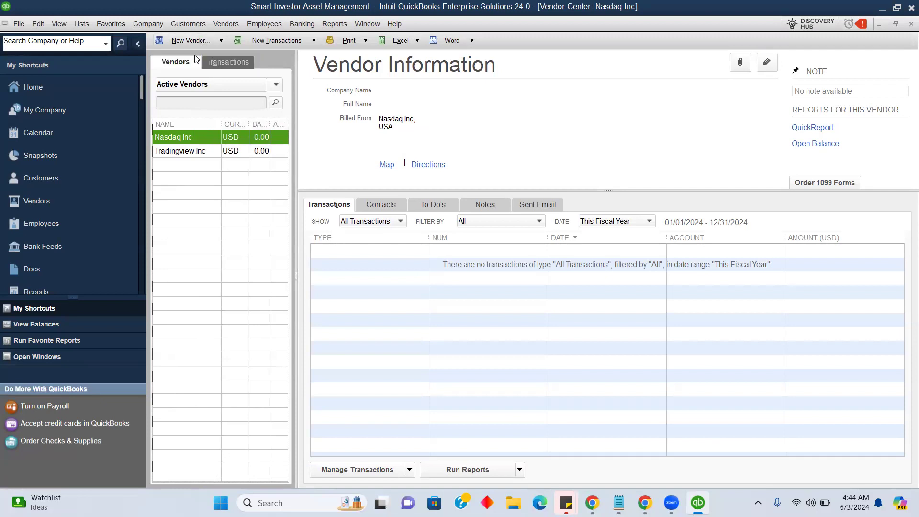
pyautogui.write('Bloomberg Inc')
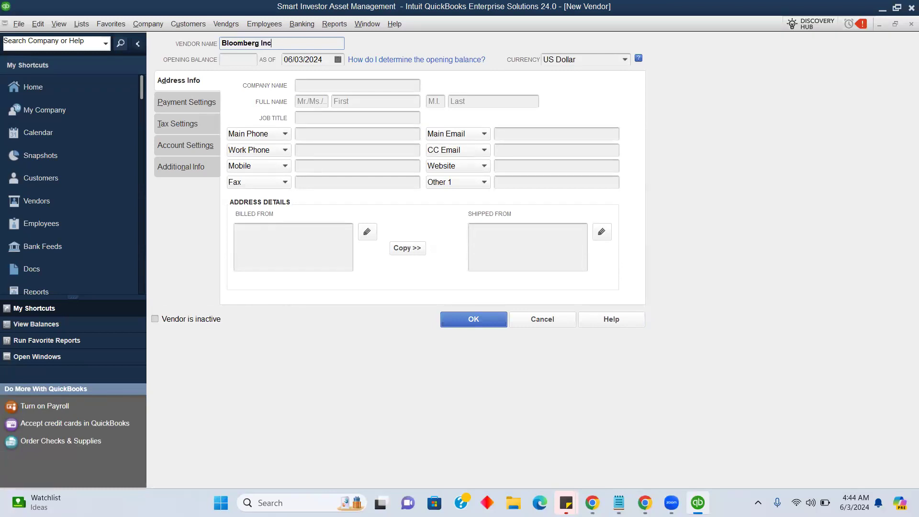
pyautogui.moveTo(280, 42); pyautogui.dragTo(209, 58)
pyautogui.click(277, 237)
pyautogui.hotkey('ctrl', 'v')
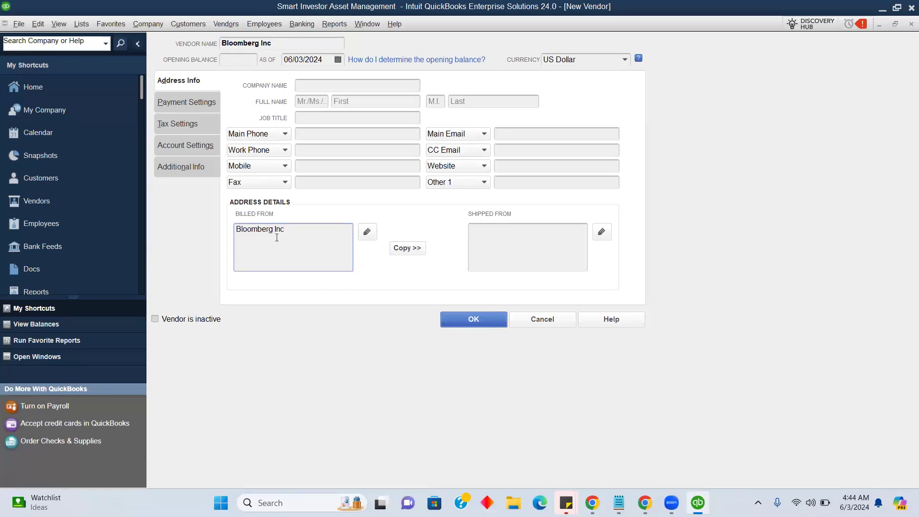
pyautogui.write('USA')
pyautogui.click(474, 320)
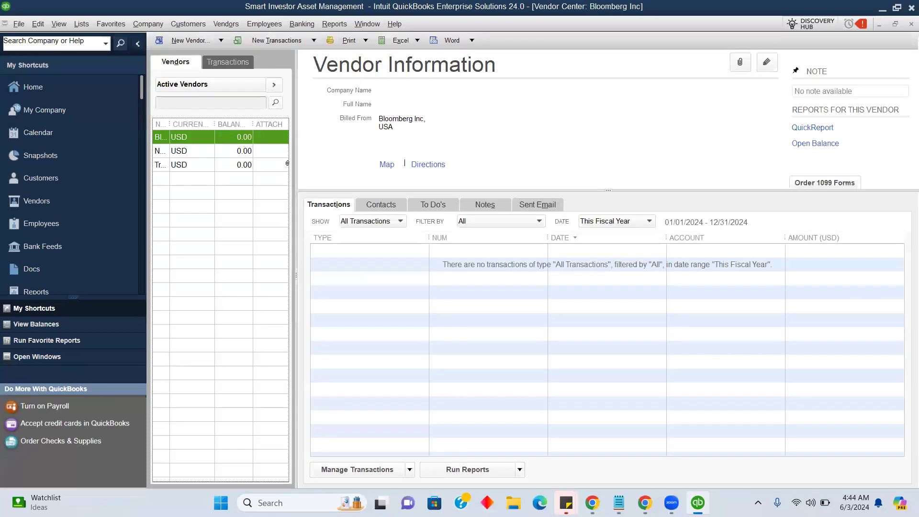
pyautogui.moveTo(168, 124); pyautogui.dragTo(220, 126)
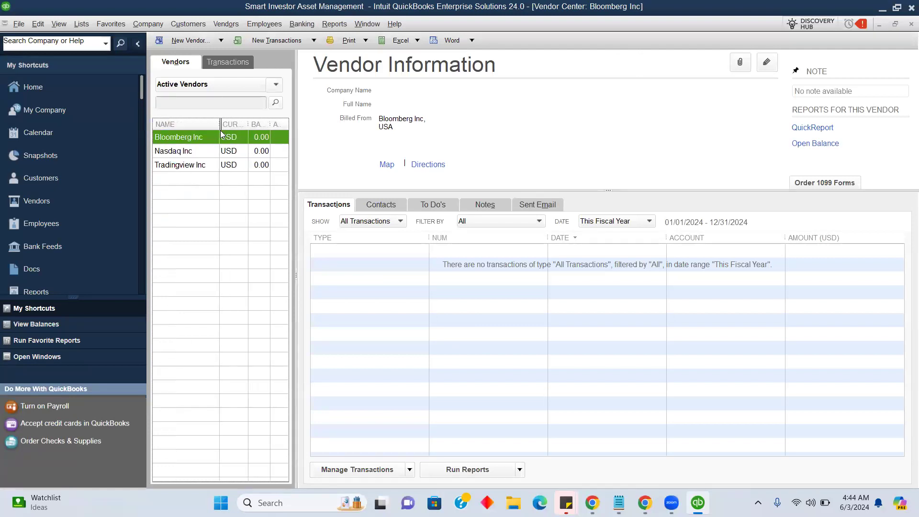
# Step: Return to the home page, consult the setup outline in the Chrome notepad, and switch back to QuickBooks
pyautogui.click(74, 86)
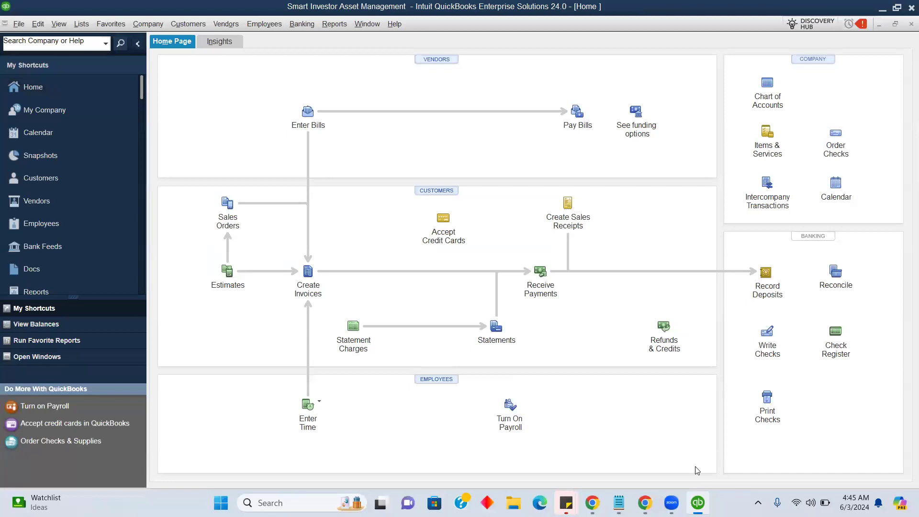
pyautogui.moveTo(645, 493)
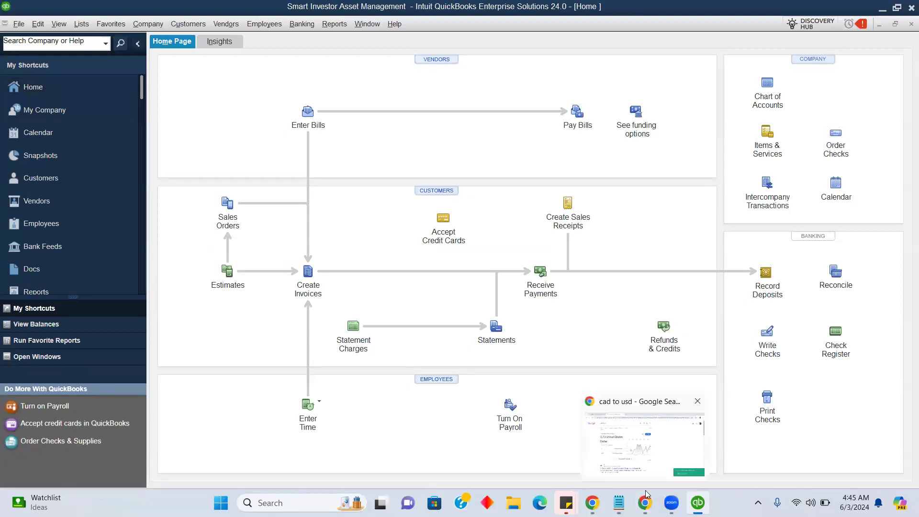
pyautogui.click(637, 448)
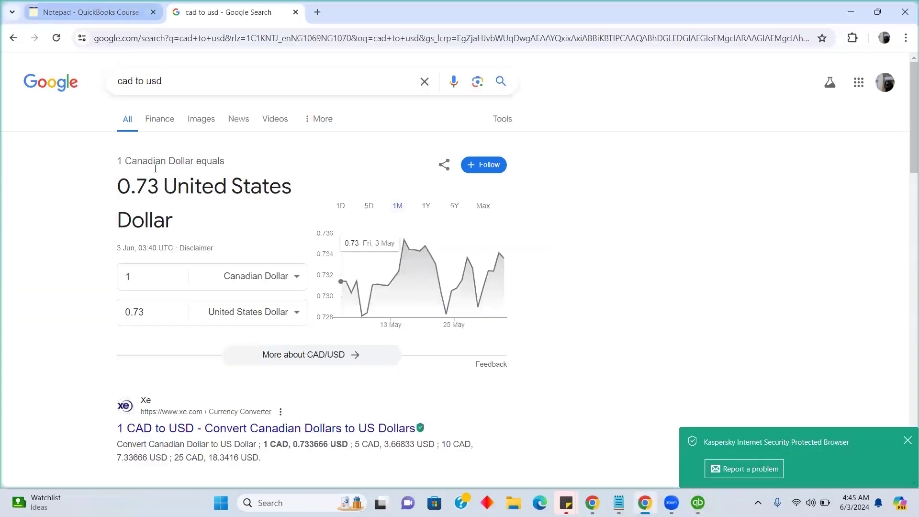
pyautogui.hotkey('ctrl', 'shift', 'Tab')
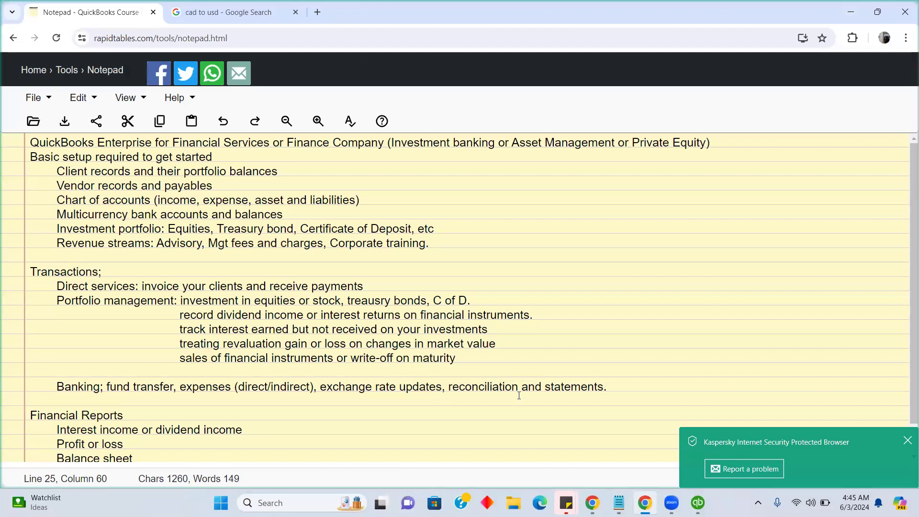
pyautogui.moveTo(698, 502)
pyautogui.click(684, 445)
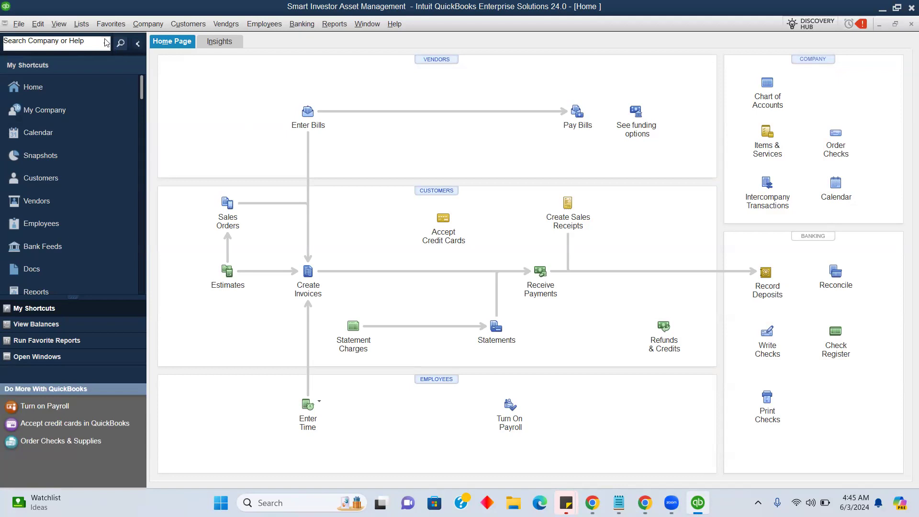
# Step: Rename the Services Income account in the Chart of Accounts to Mgt Fees and Charges
pyautogui.click(81, 24)
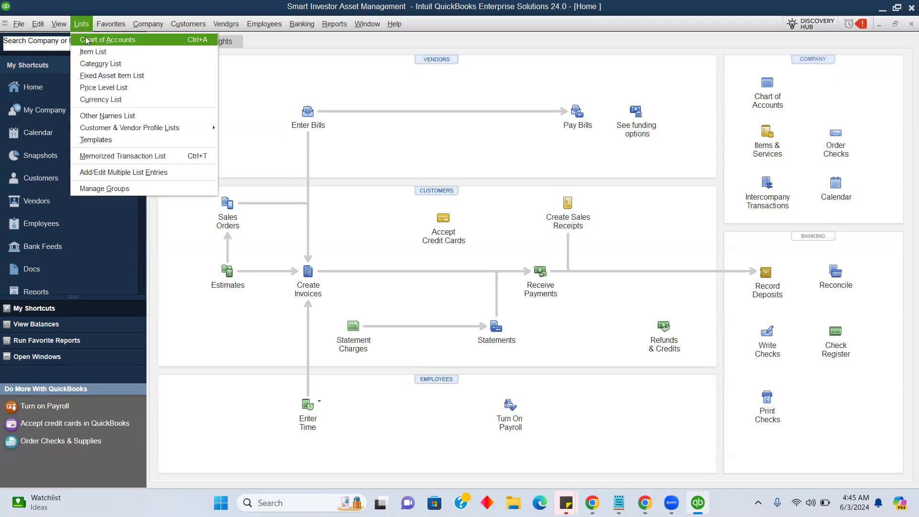
pyautogui.click(88, 39)
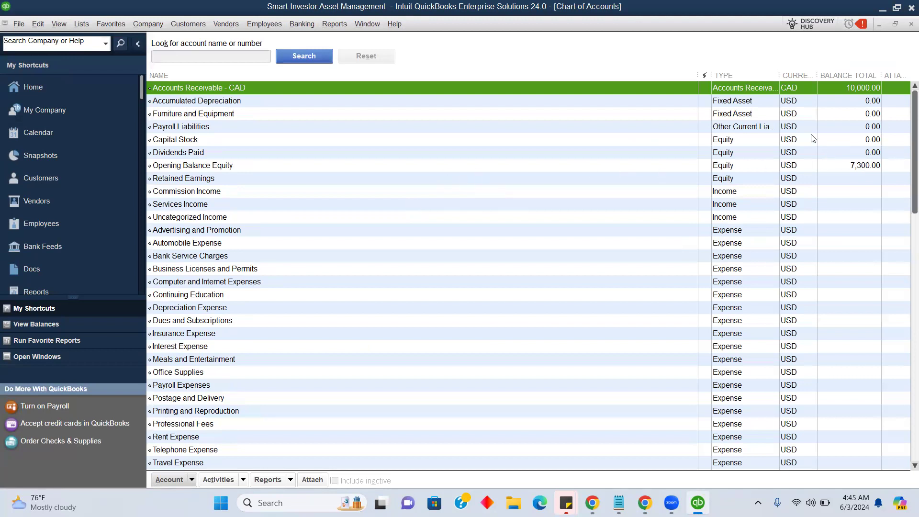
pyautogui.moveTo(906, 111); pyautogui.dragTo(904, 172)
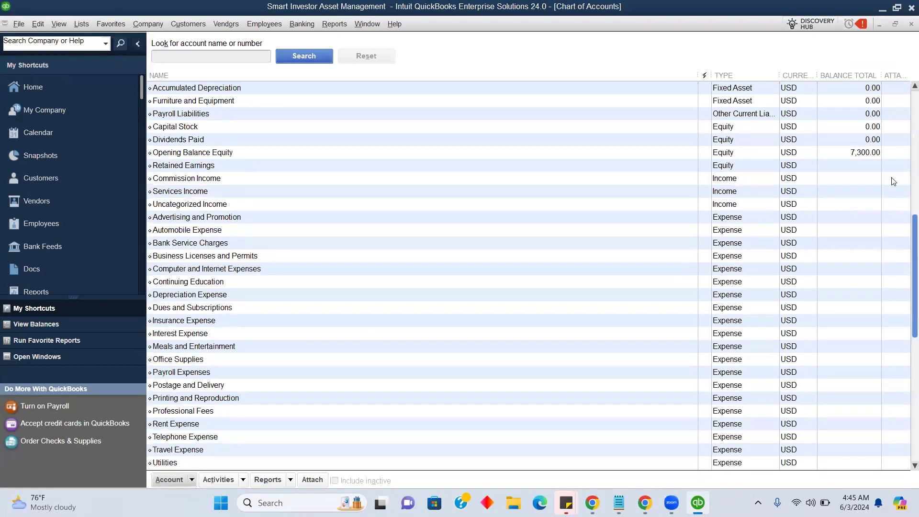
pyautogui.click(658, 195)
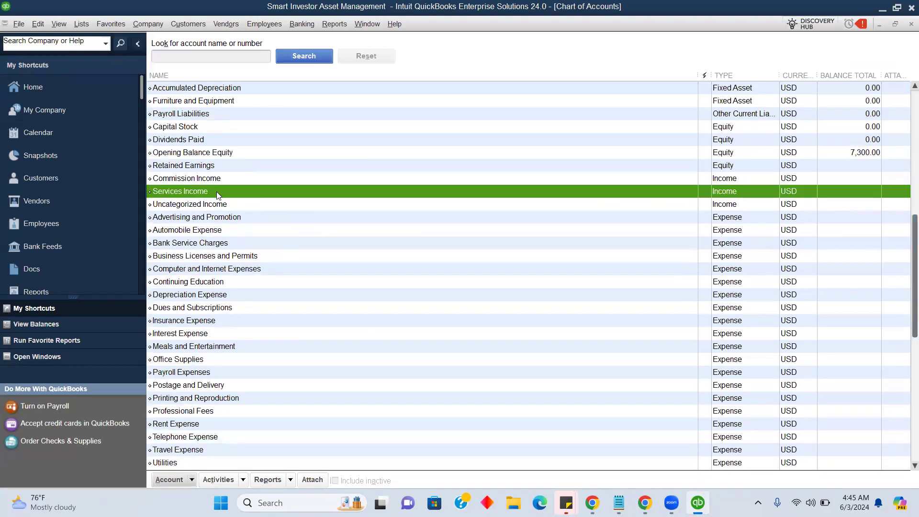
pyautogui.click(256, 203)
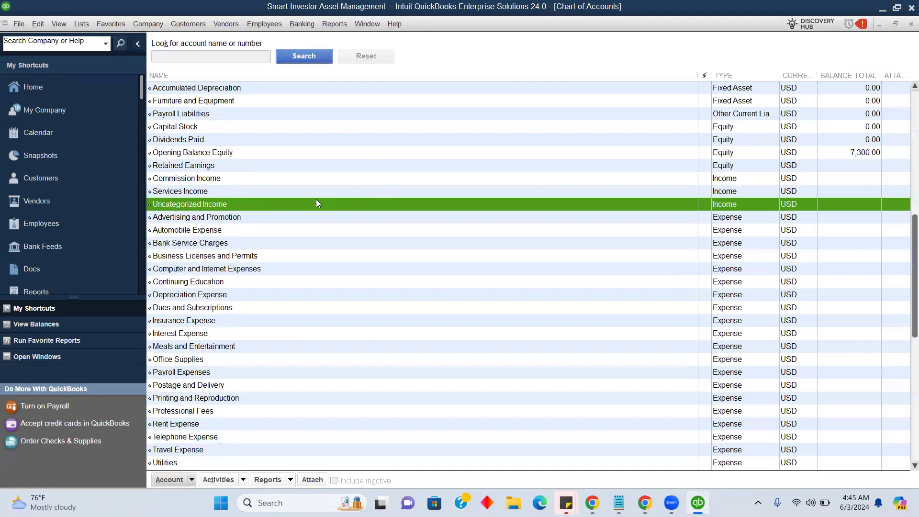
pyautogui.rightClick(242, 190)
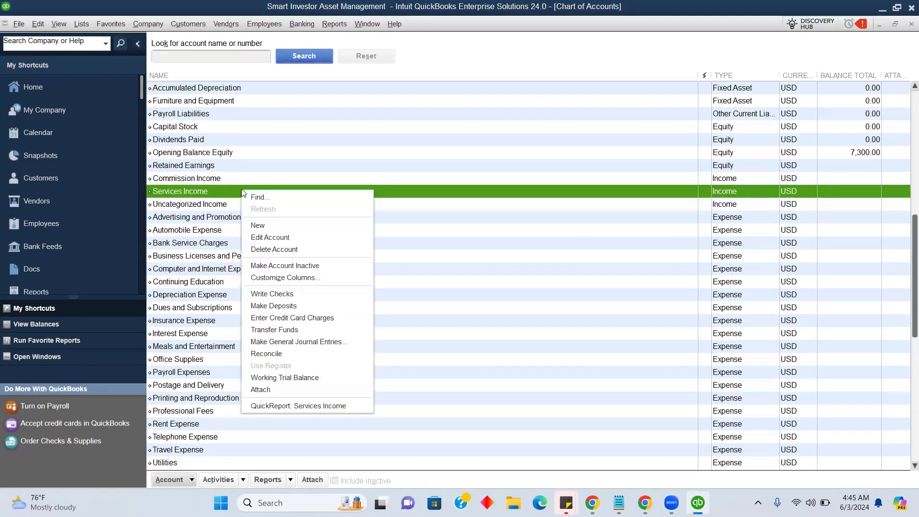
pyautogui.click(284, 238)
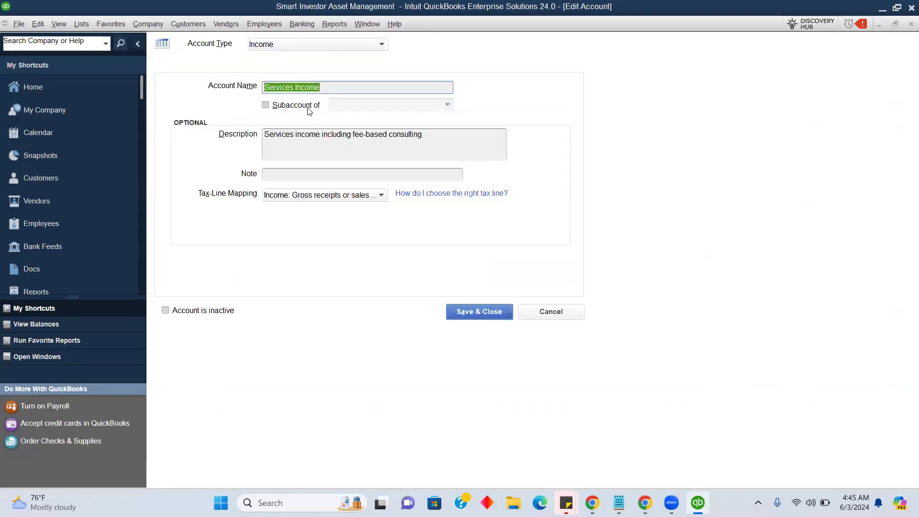
pyautogui.write('Mgt Fees and C')
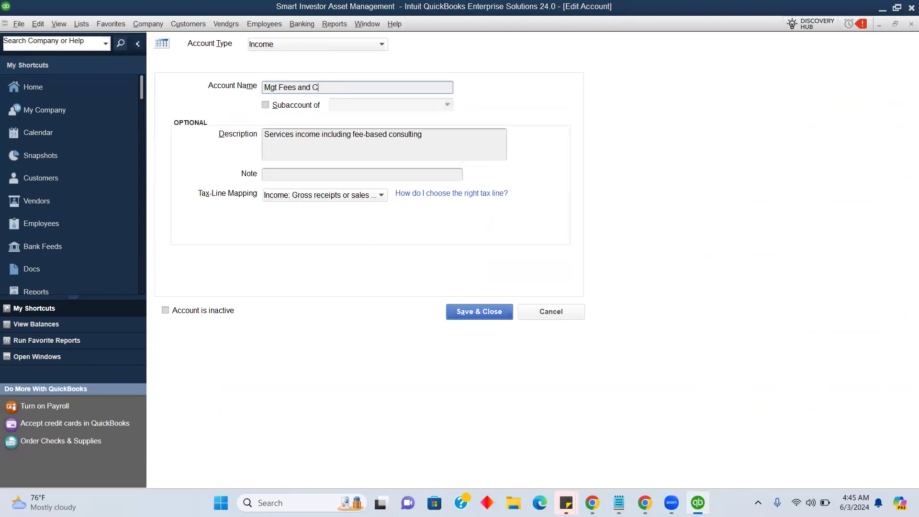
pyautogui.write('harges')
pyautogui.click(459, 308)
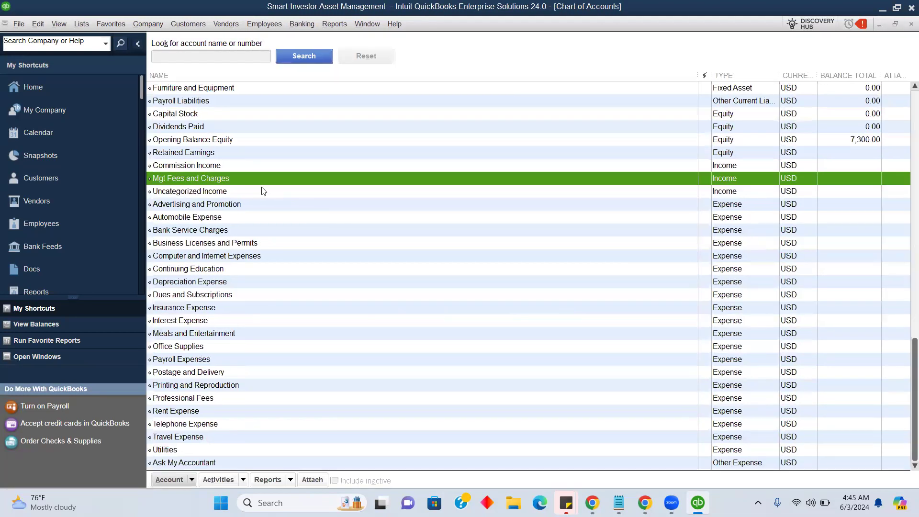
# Step: Rename the Uncategorized Income account to Advisory Services and save it
pyautogui.rightClick(263, 191)
pyautogui.click(301, 234)
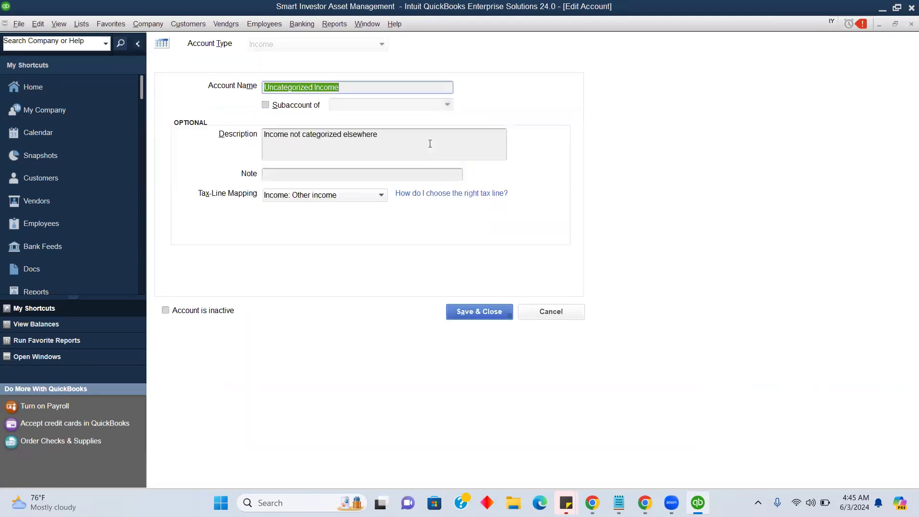
pyautogui.moveTo(384, 131); pyautogui.dragTo(309, 133)
pyautogui.moveTo(350, 91); pyautogui.dragTo(255, 87)
pyautogui.write('Advisto')
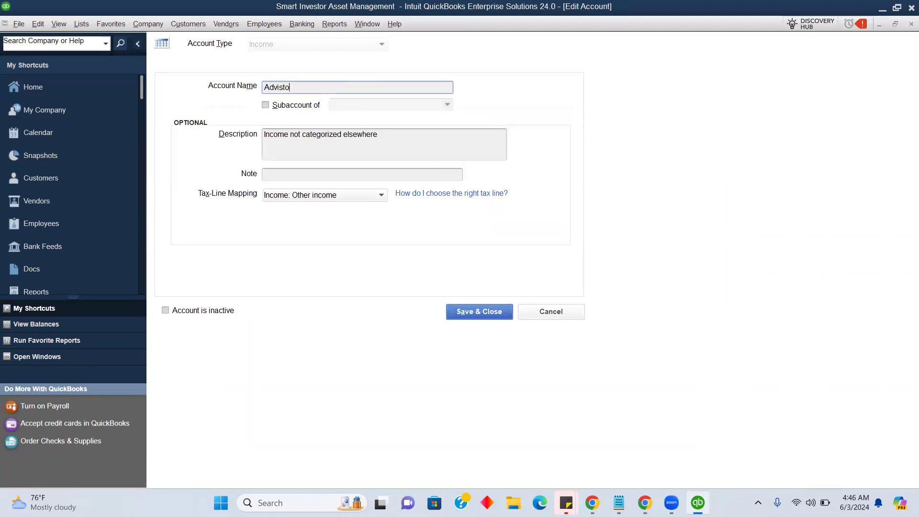
pyautogui.press('BackSpace')
pyautogui.write('ory Services')
pyautogui.click(463, 312)
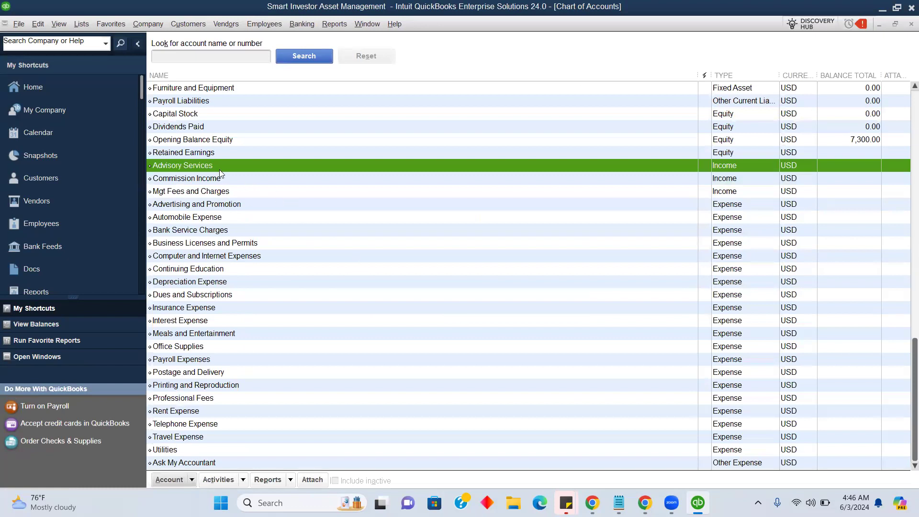
# Step: Check the revenue streams in the Chrome notepad outline and switch back to QuickBooks
pyautogui.moveTo(645, 502)
pyautogui.click(645, 458)
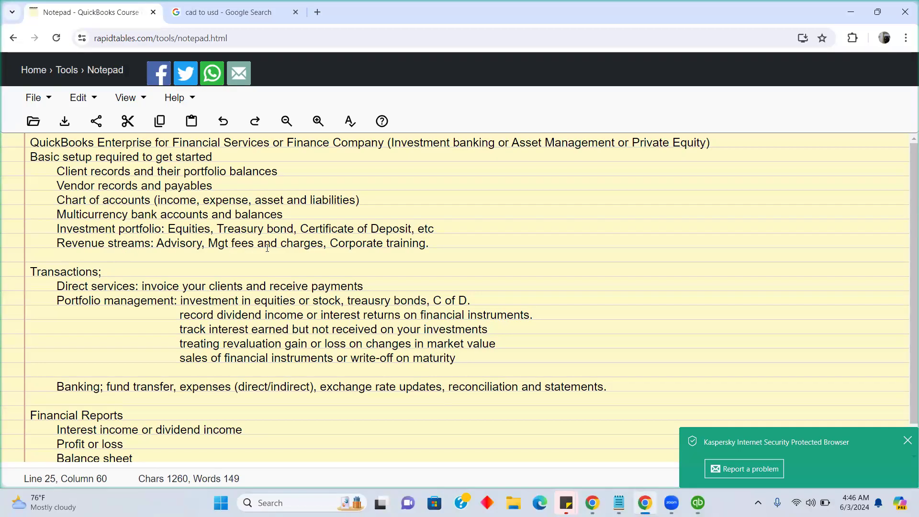
pyautogui.click(698, 503)
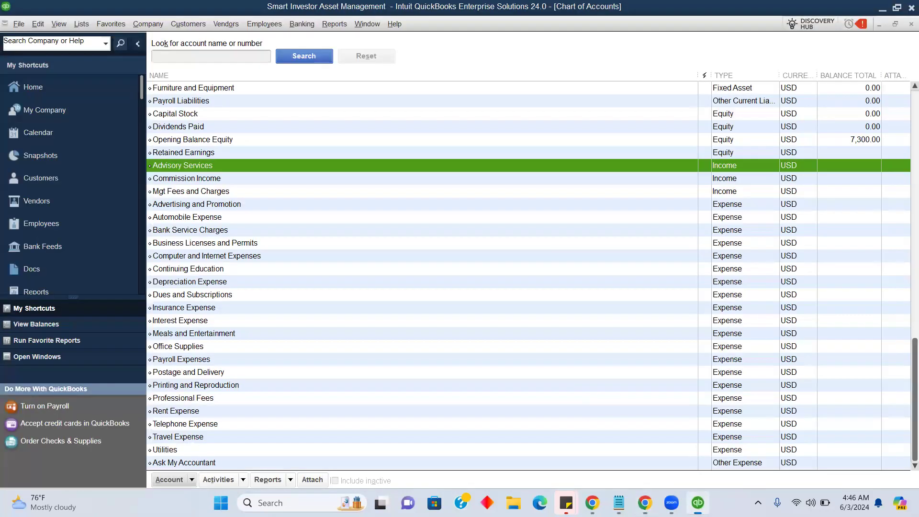
# Step: Add a new income account named Corporate Training to the Chart of Accounts and save it
pyautogui.rightClick(238, 373)
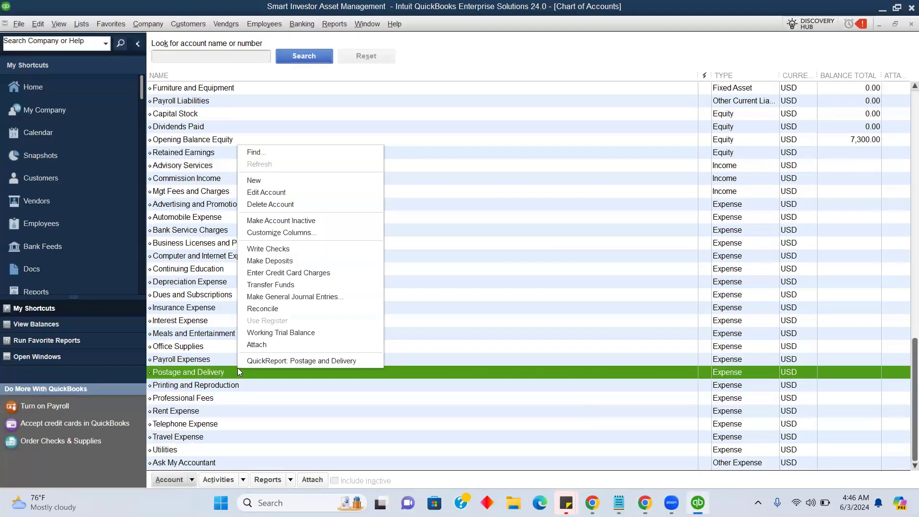
pyautogui.click(267, 180)
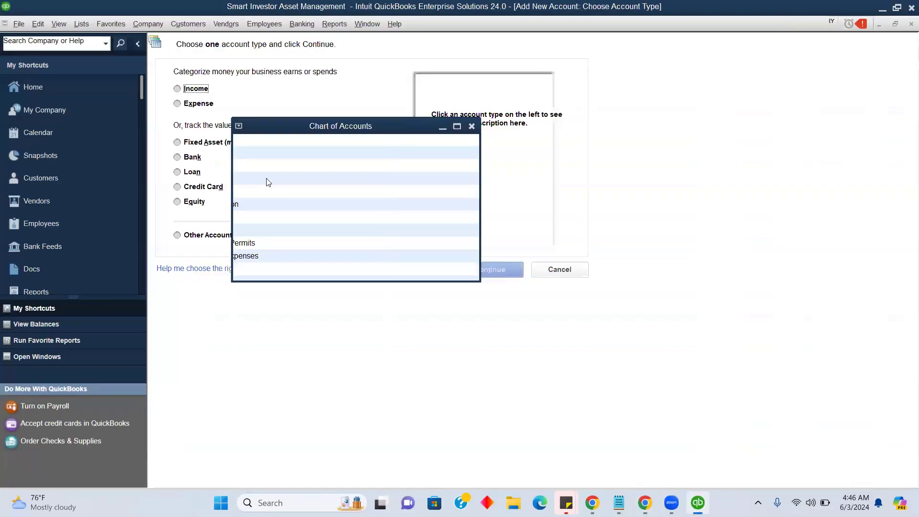
pyautogui.click(196, 89)
pyautogui.click(485, 269)
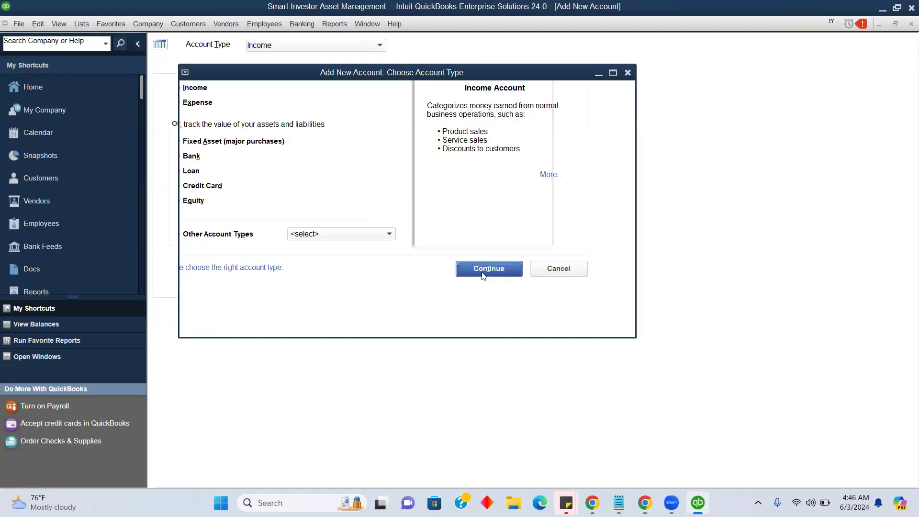
pyautogui.write('C')
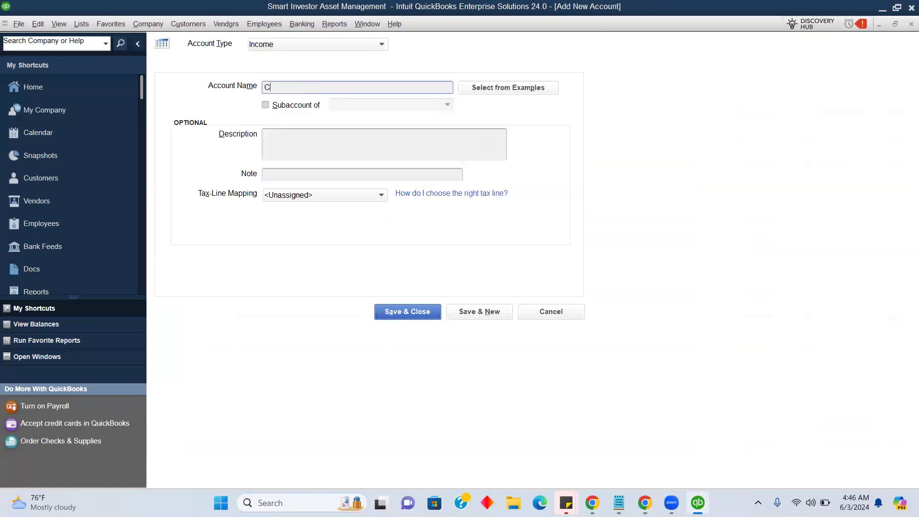
pyautogui.write('orporate Training')
pyautogui.click(421, 315)
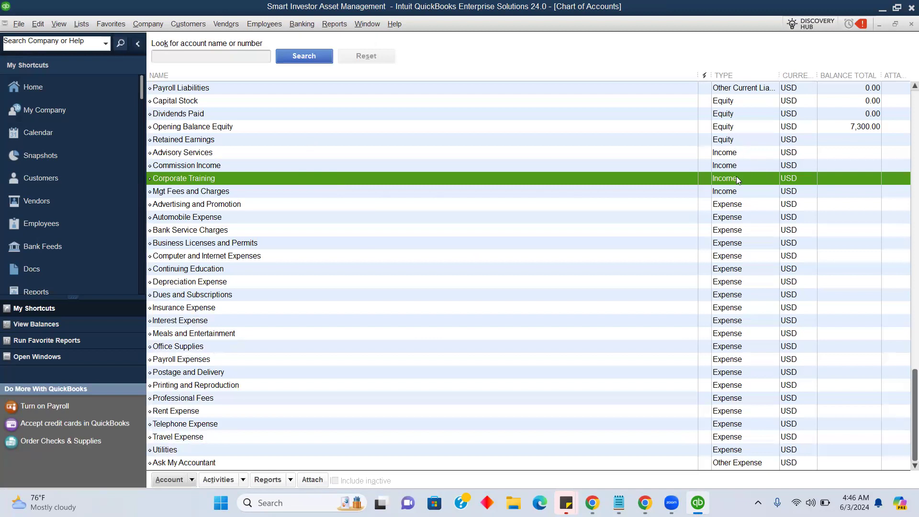
pyautogui.click(347, 155)
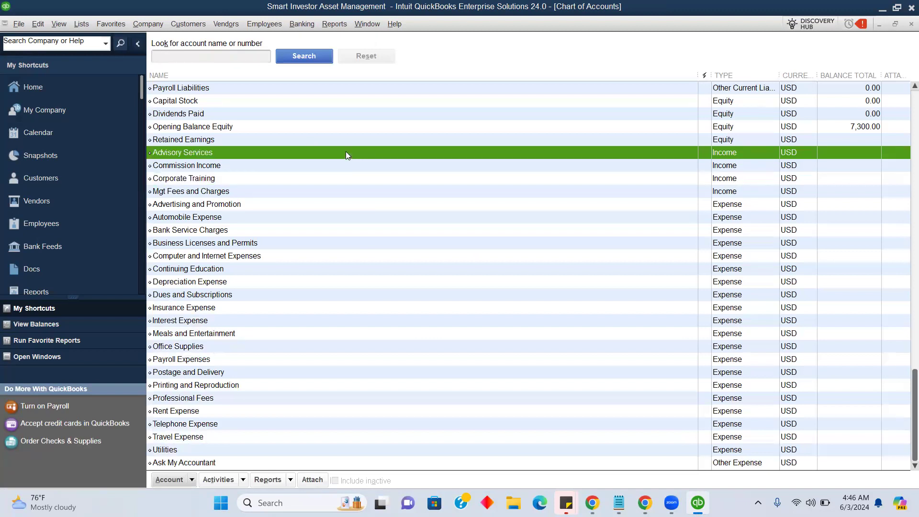
pyautogui.click(302, 170)
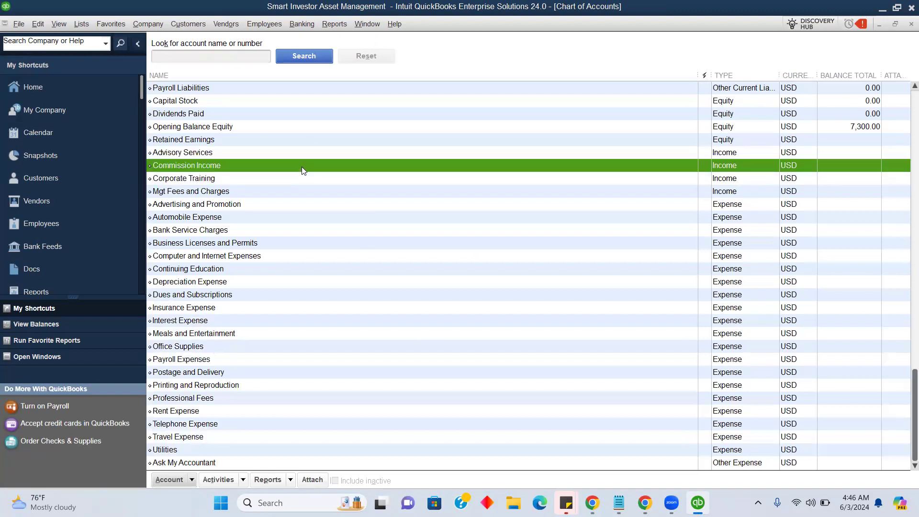
pyautogui.click(261, 183)
pyautogui.click(240, 197)
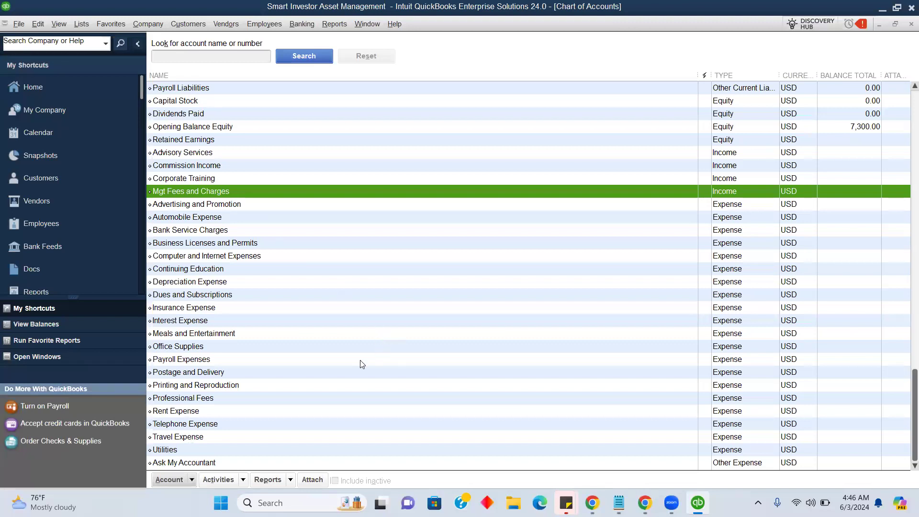
# Step: Create another income account named Dividend Income and save it
pyautogui.rightClick(339, 326)
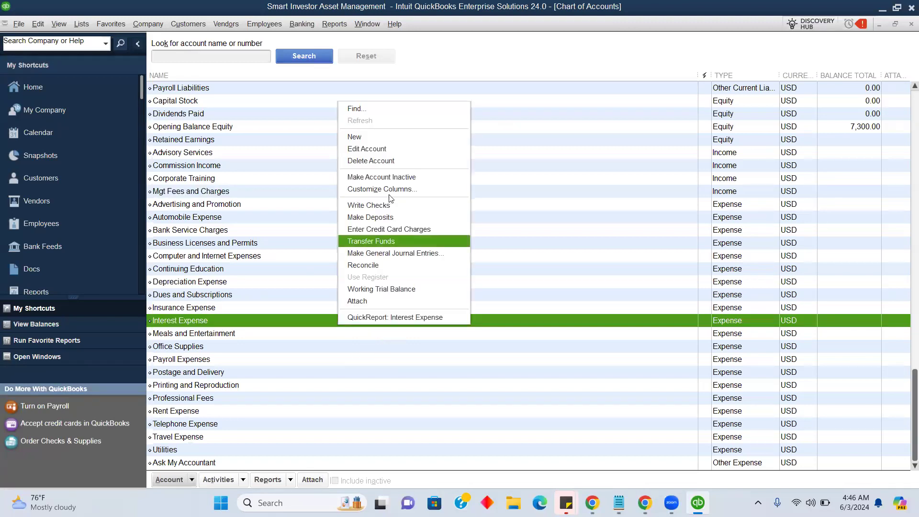
pyautogui.click(368, 135)
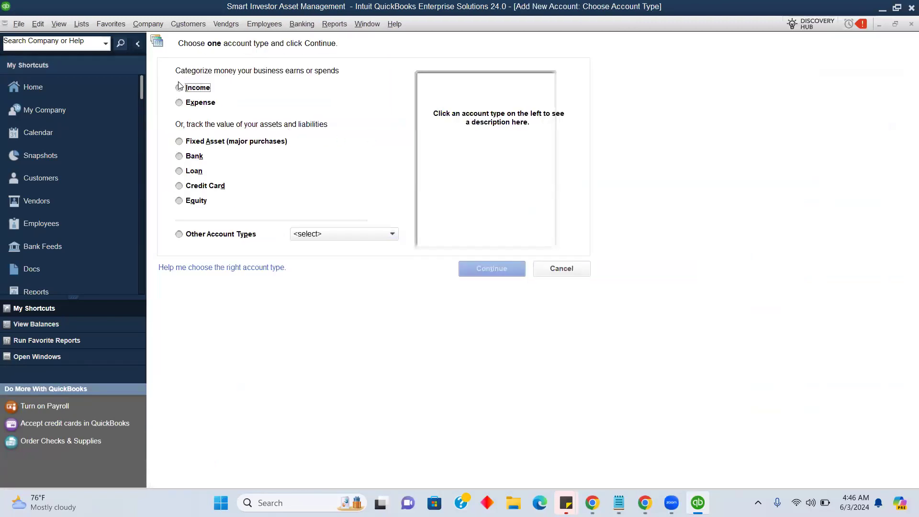
pyautogui.click(179, 87)
pyautogui.click(474, 267)
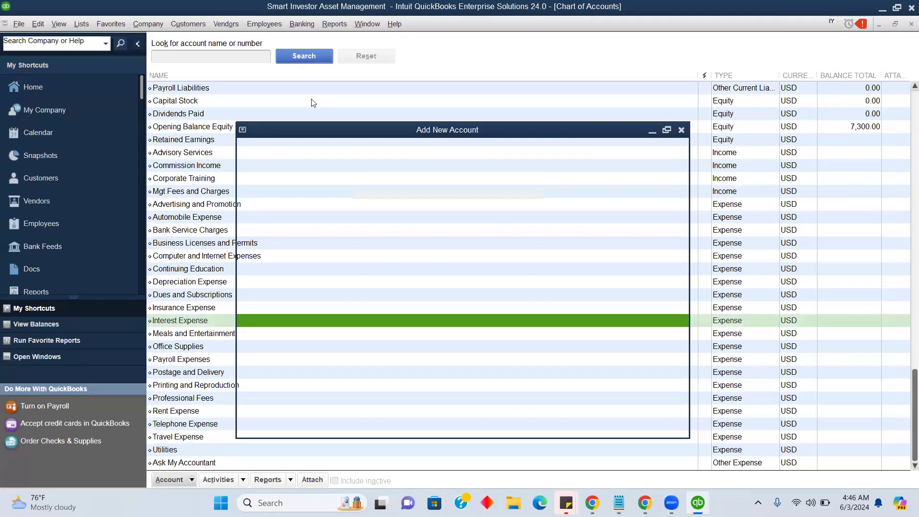
pyautogui.write('Div')
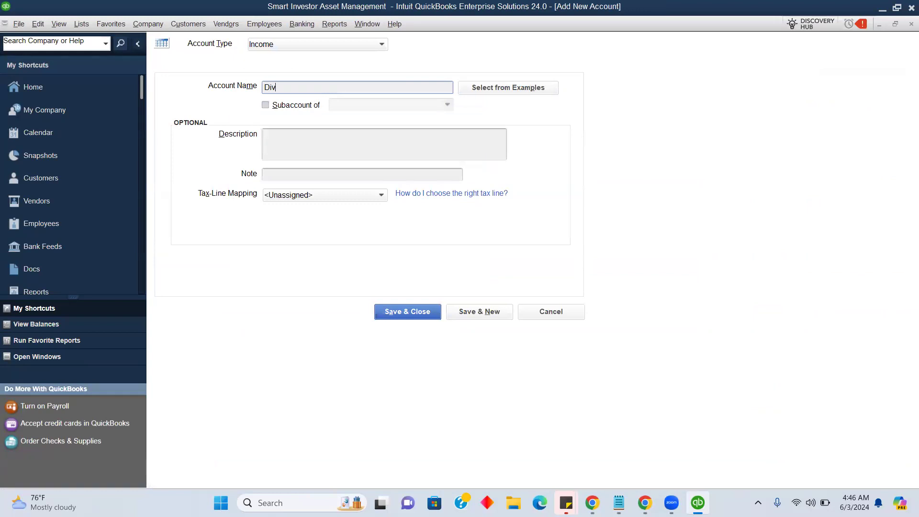
pyautogui.write('idend Income')
pyautogui.click(413, 310)
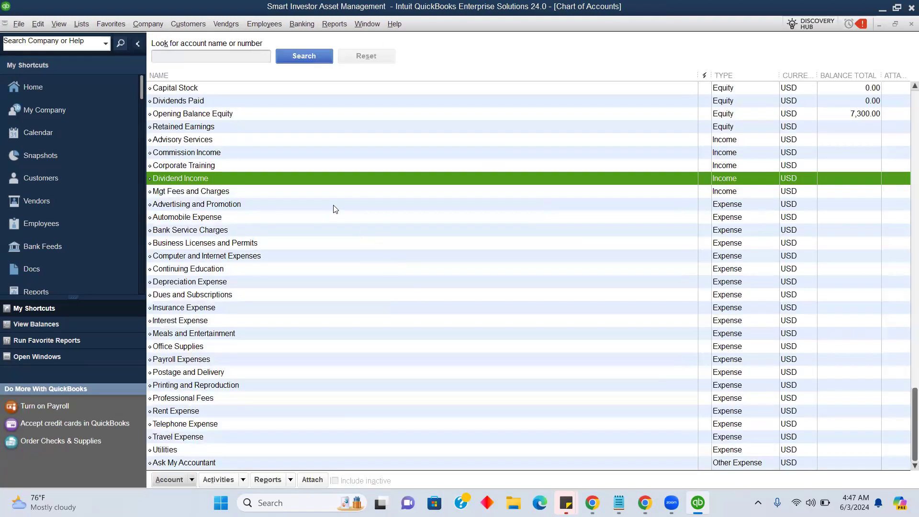
# Step: Create an income account named Interest Income and save it
pyautogui.rightClick(338, 210)
pyautogui.click(358, 241)
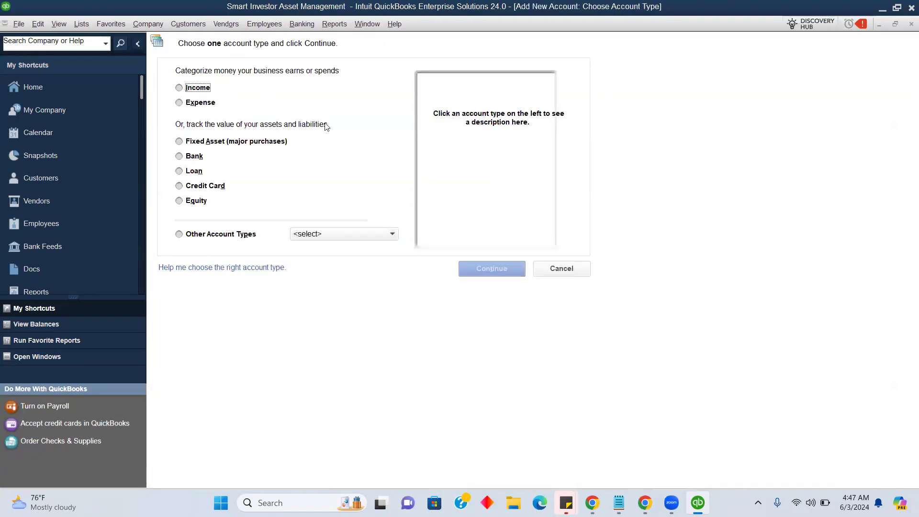
pyautogui.click(195, 90)
pyautogui.click(496, 272)
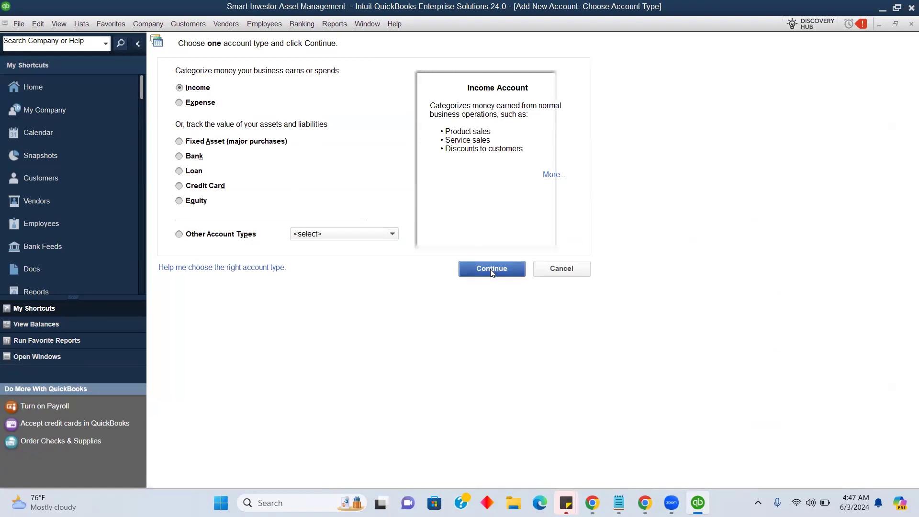
pyautogui.write('Interest Income')
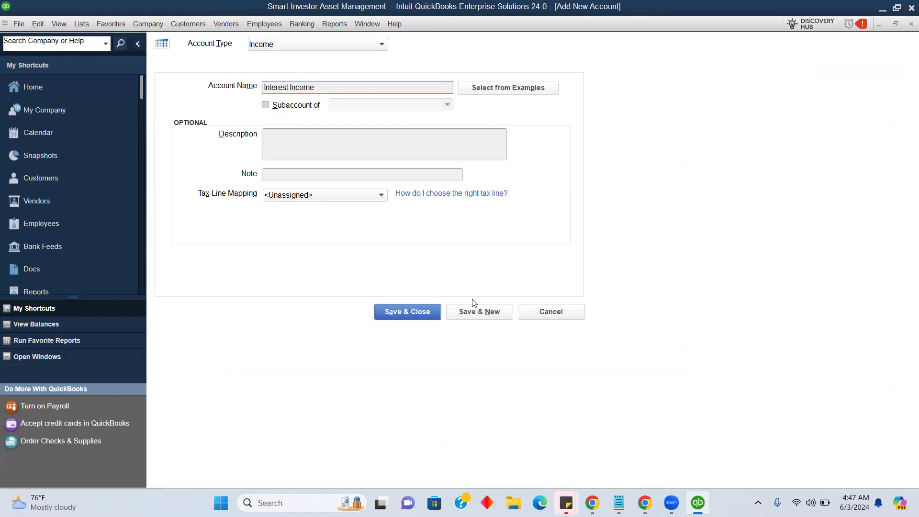
pyautogui.click(414, 307)
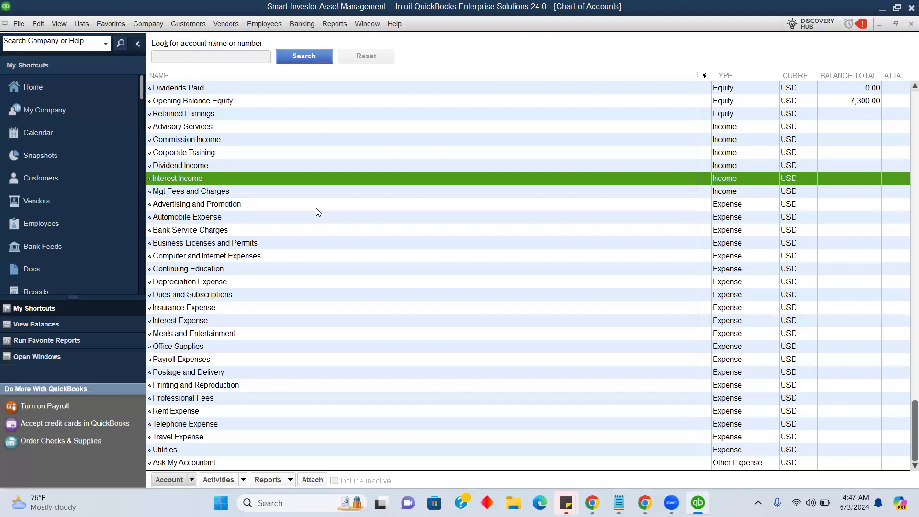
pyautogui.click(203, 152)
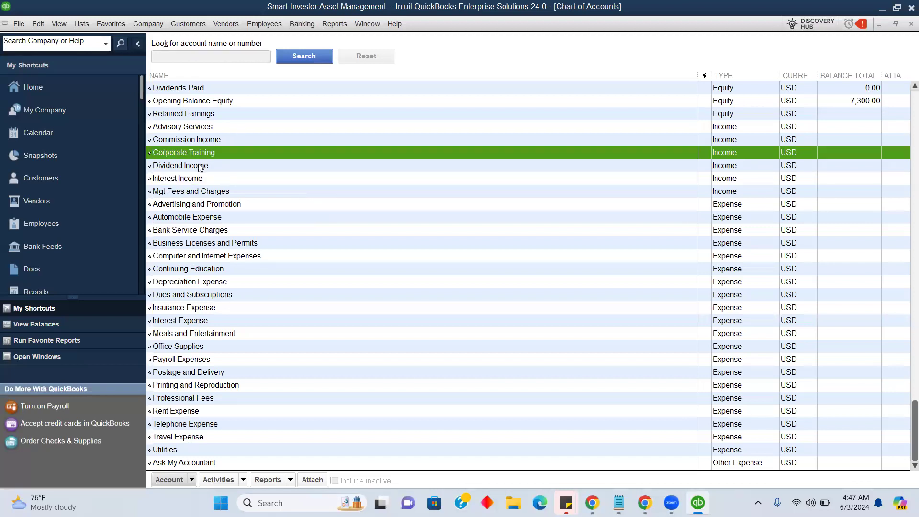
pyautogui.click(195, 166)
pyautogui.click(192, 180)
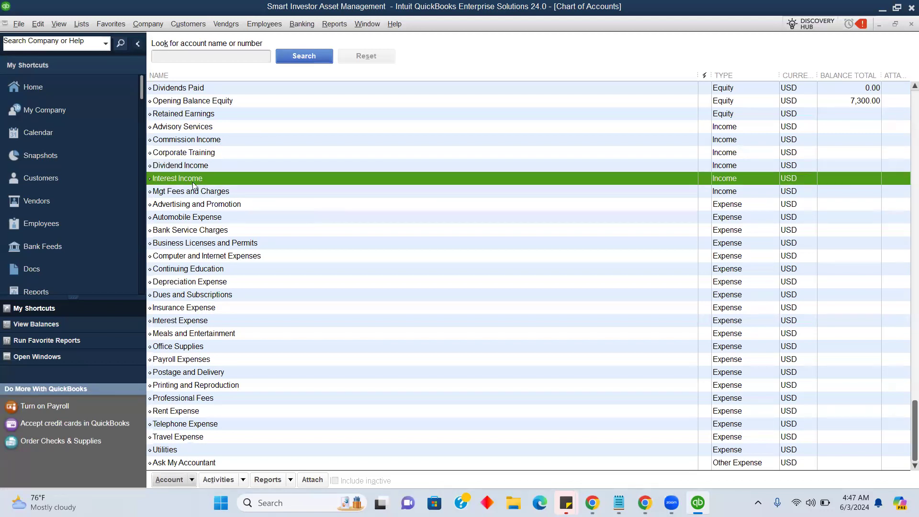
pyautogui.click(194, 193)
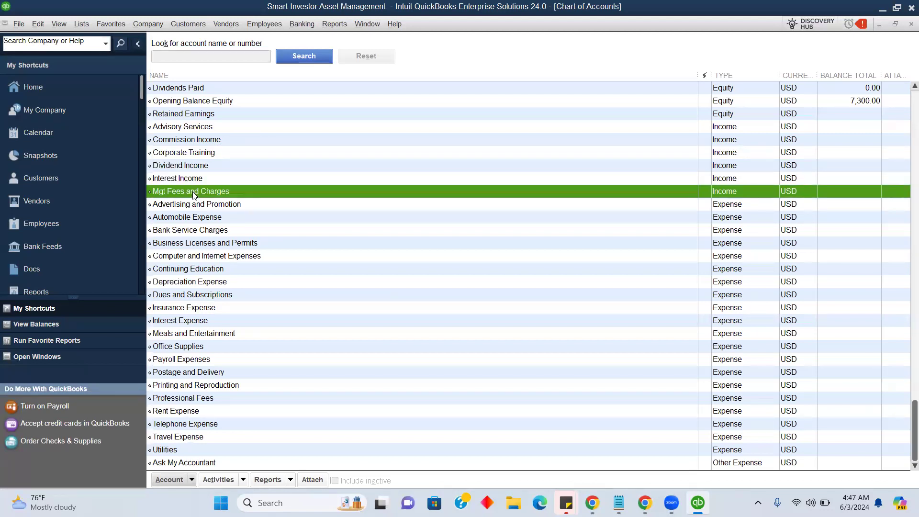
pyautogui.click(180, 129)
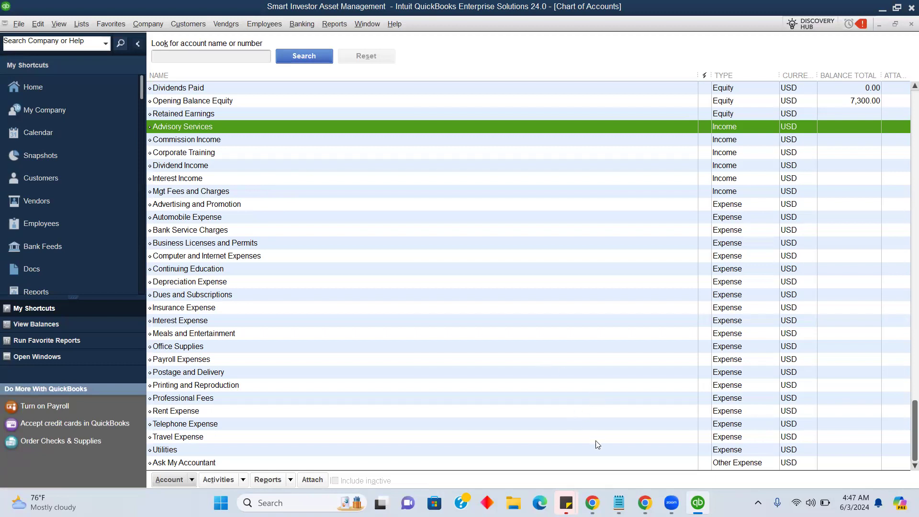
# Step: Switch to Chrome, search Google for bloomberg in the empty tab, and open the Bloomberg website
pyautogui.moveTo(644, 503)
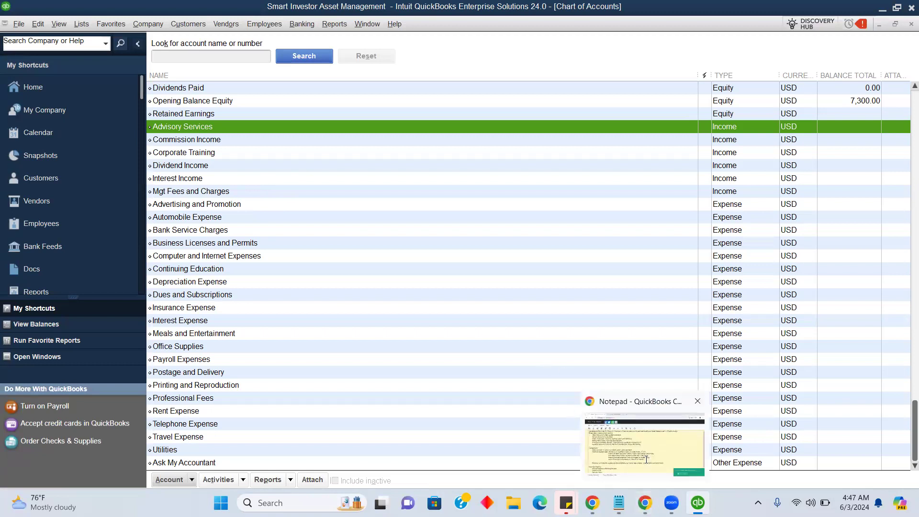
pyautogui.click(646, 459)
pyautogui.click(317, 13)
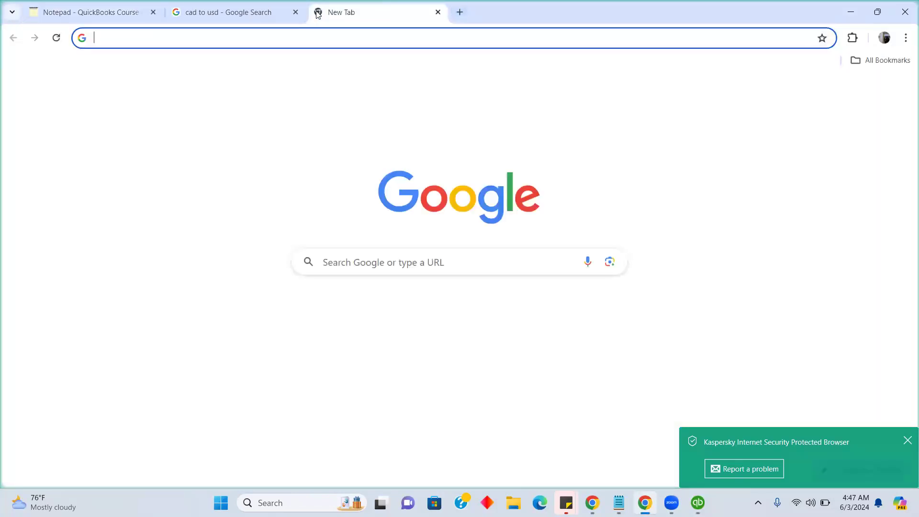
pyautogui.write('bloom')
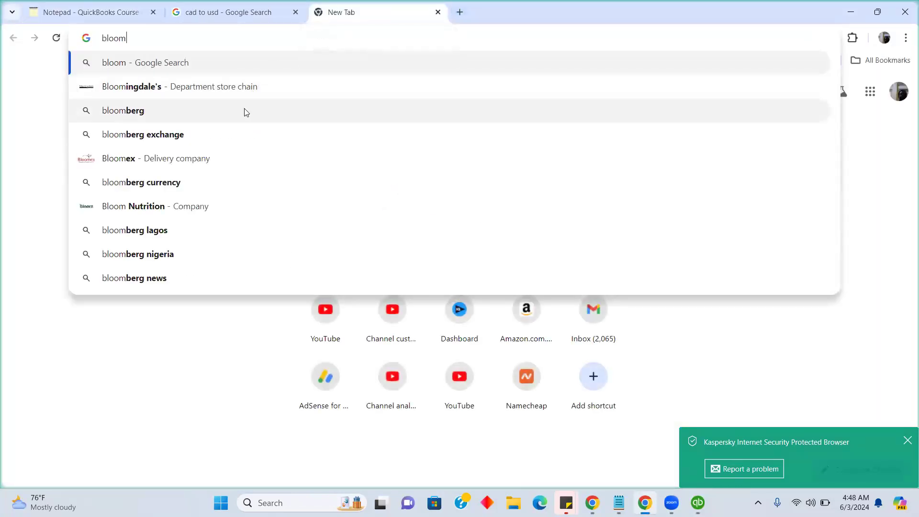
pyautogui.click(245, 111)
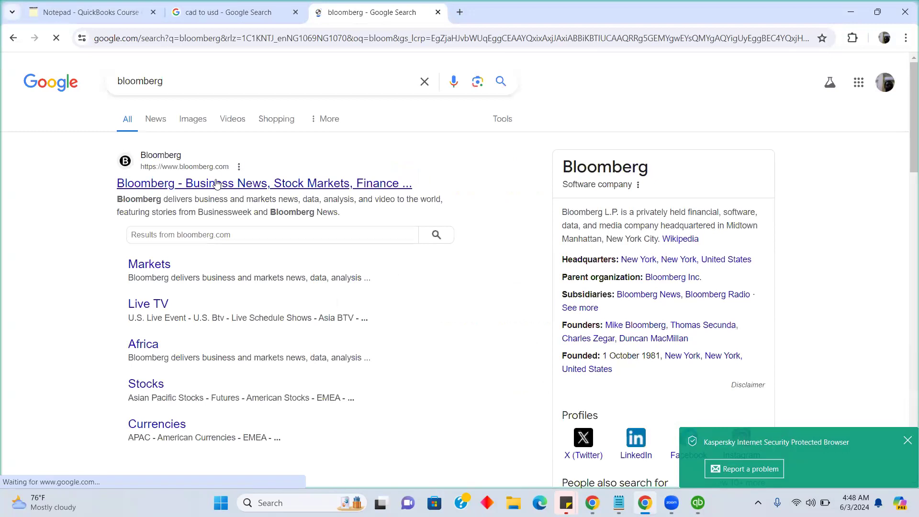
pyautogui.click(213, 184)
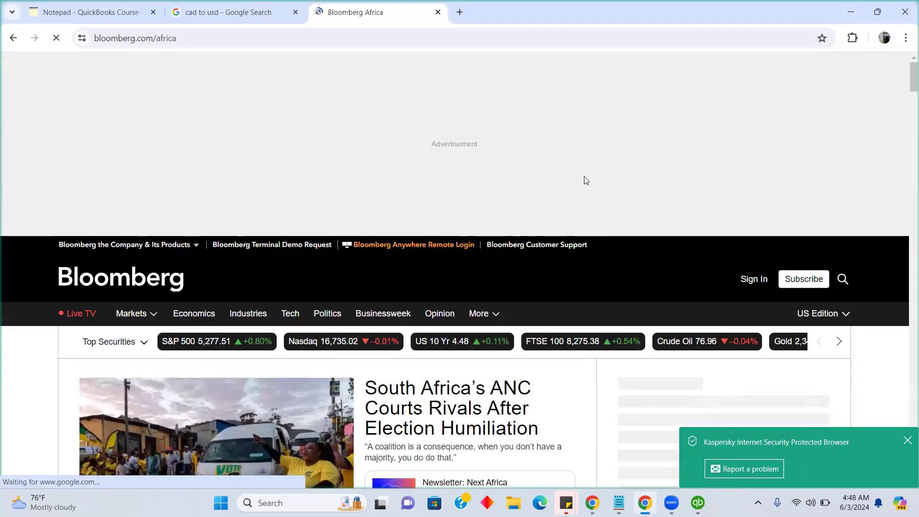
pyautogui.moveTo(906, 84); pyautogui.dragTo(500, 84)
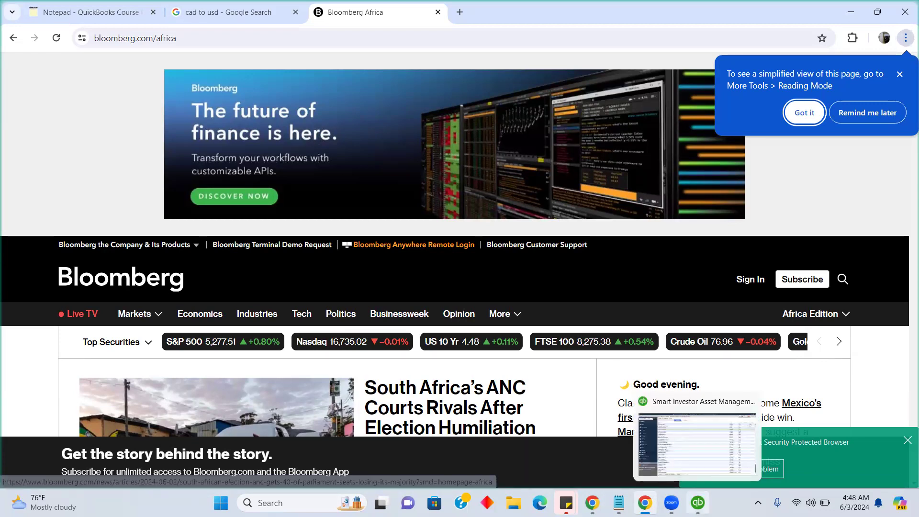
# Step: Switch back to QuickBooks and start a new account of type Cost of Goods Sold
pyautogui.click(697, 500)
pyautogui.rightClick(361, 191)
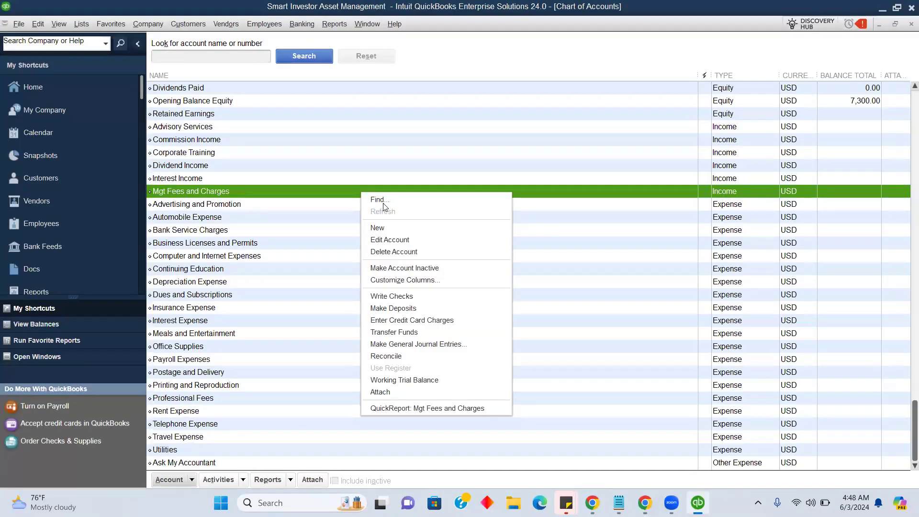
pyautogui.click(389, 227)
pyautogui.click(235, 236)
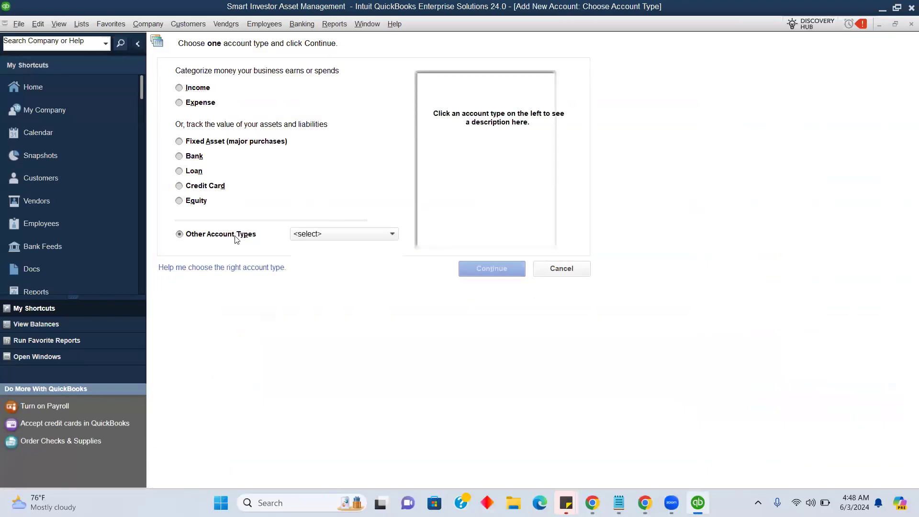
pyautogui.click(301, 235)
pyautogui.click(333, 325)
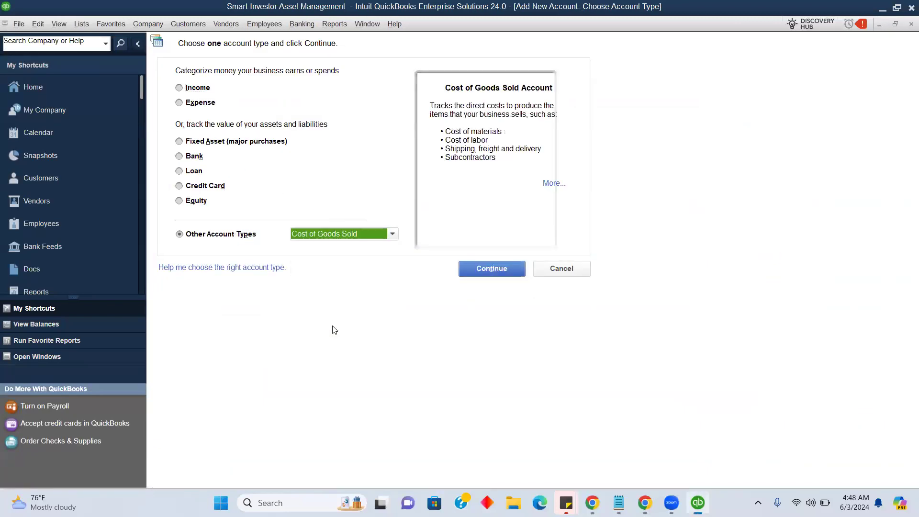
pyautogui.click(482, 268)
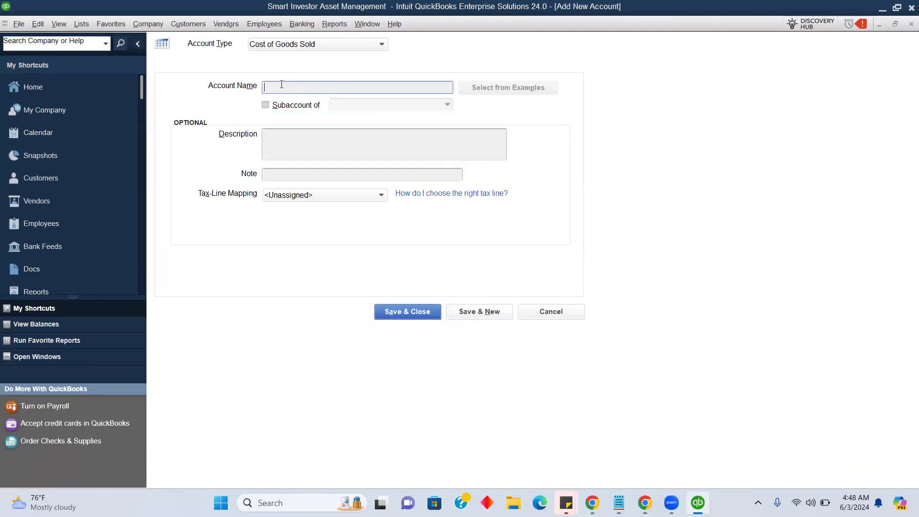
# Step: Name the Cost of Goods Sold account Subscription to Market Data and save it
pyautogui.write('Cost')
pyautogui.press('BackSpace')
pyautogui.press('BackSpace')
pyautogui.press('BackSpace')
pyautogui.press('BackSpace')
pyautogui.write('Subscription to Market Data (Bl')
pyautogui.press('BackSpace')
pyautogui.press('BackSpace')
pyautogui.press('BackSpace')
pyautogui.click(397, 316)
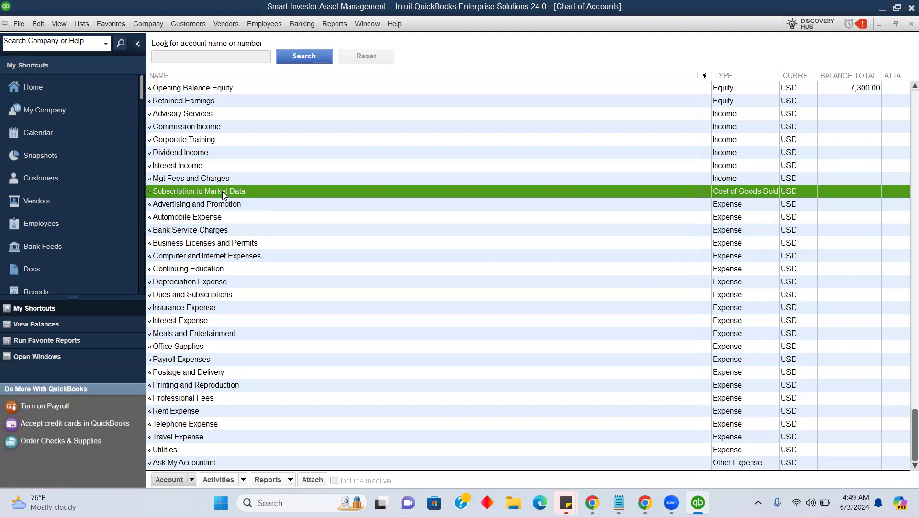
# Step: Create a Cost of Goods Sold account named Share of Profit and save it
pyautogui.click(291, 205)
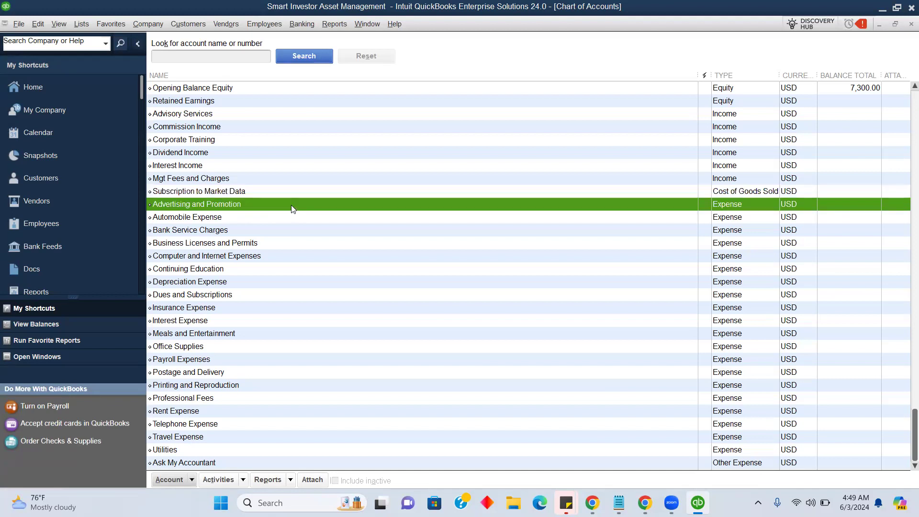
pyautogui.rightClick(269, 222)
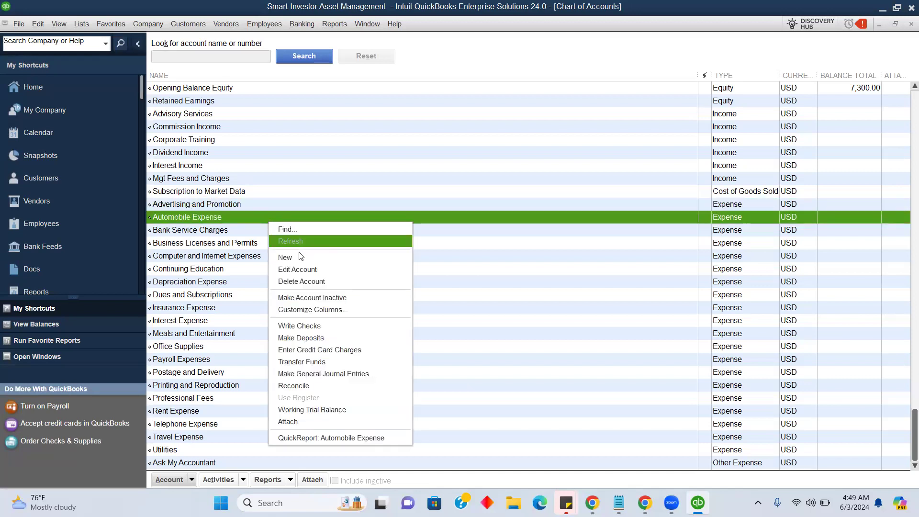
pyautogui.click(299, 253)
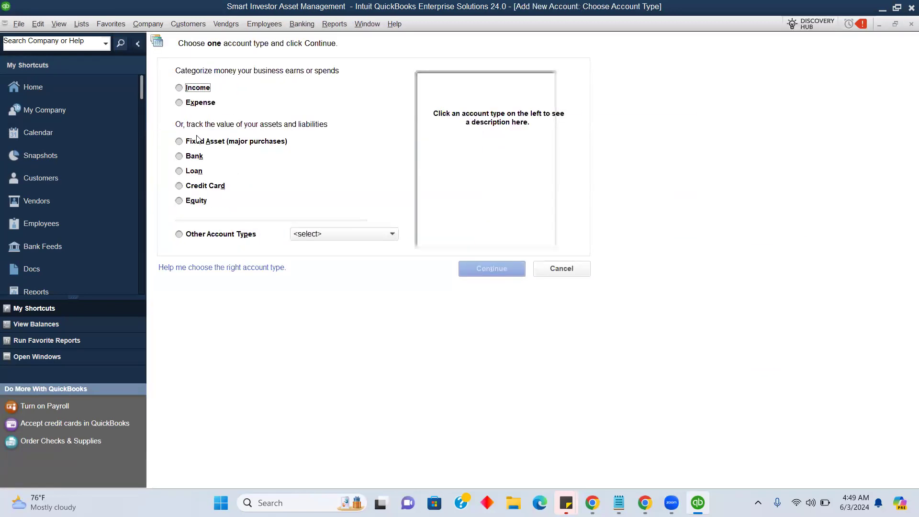
pyautogui.click(301, 237)
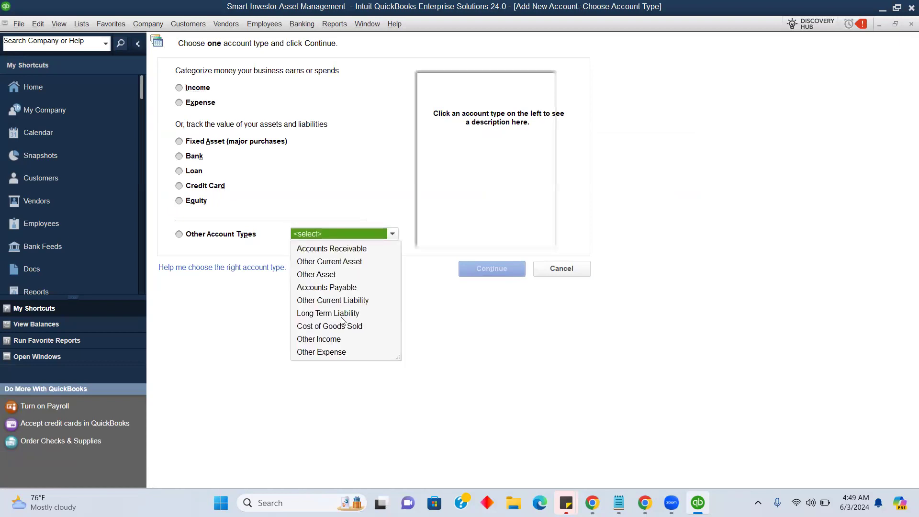
pyautogui.click(337, 326)
pyautogui.click(516, 267)
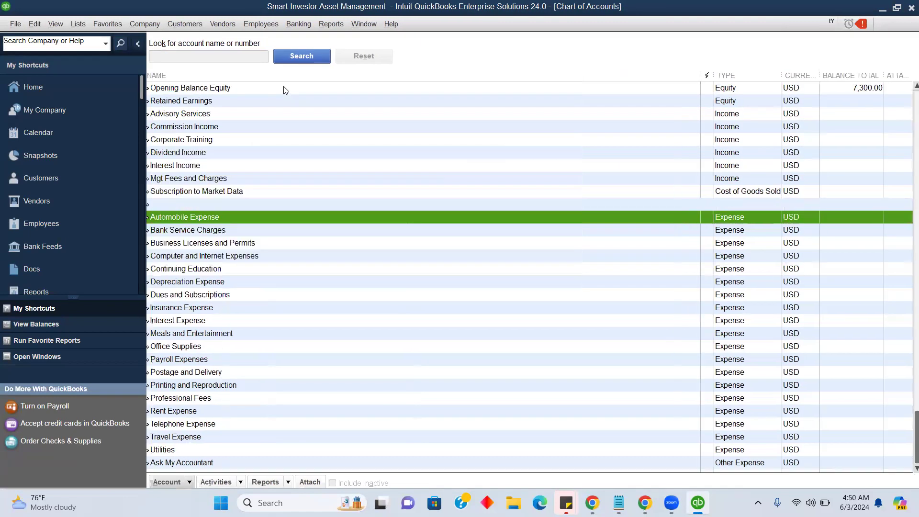
pyautogui.write('Share ')
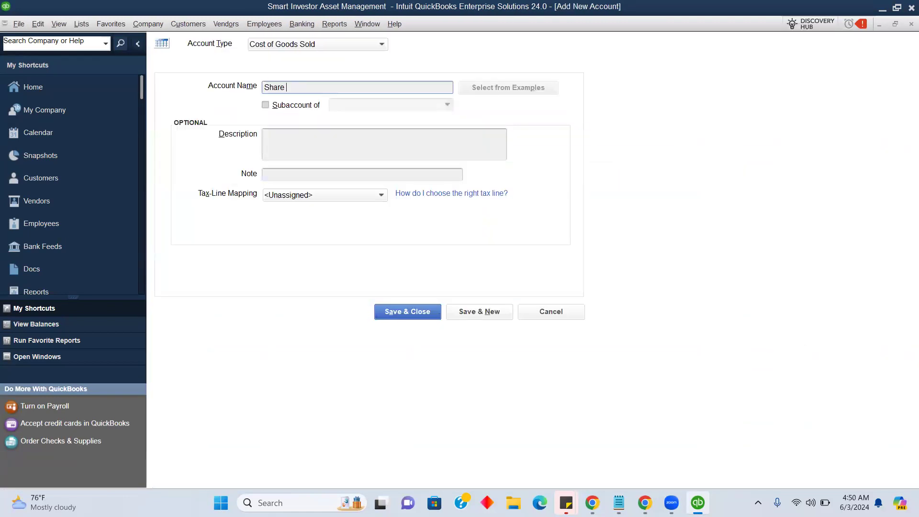
pyautogui.write('of Profit')
pyautogui.click(417, 309)
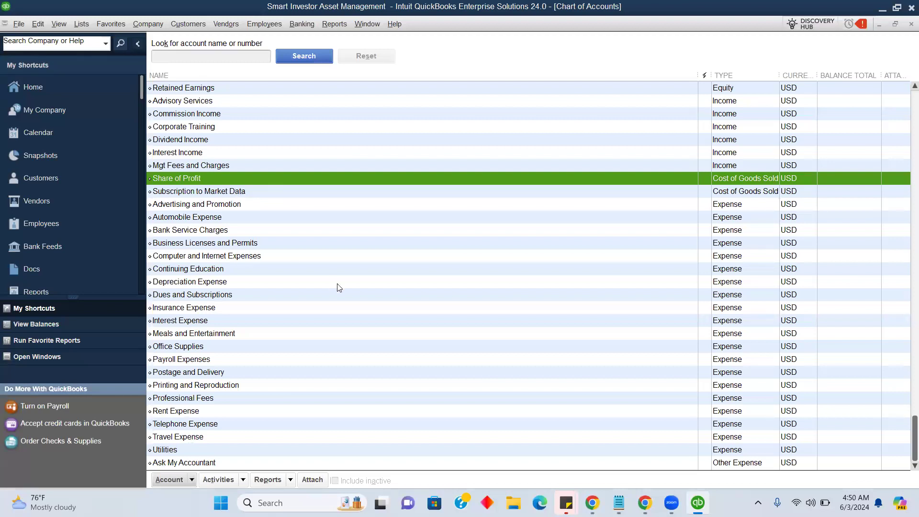
# Step: Switch to Chrome to review the setup notes in the Notepad page, and return to QuickBooks
pyautogui.moveTo(645, 503)
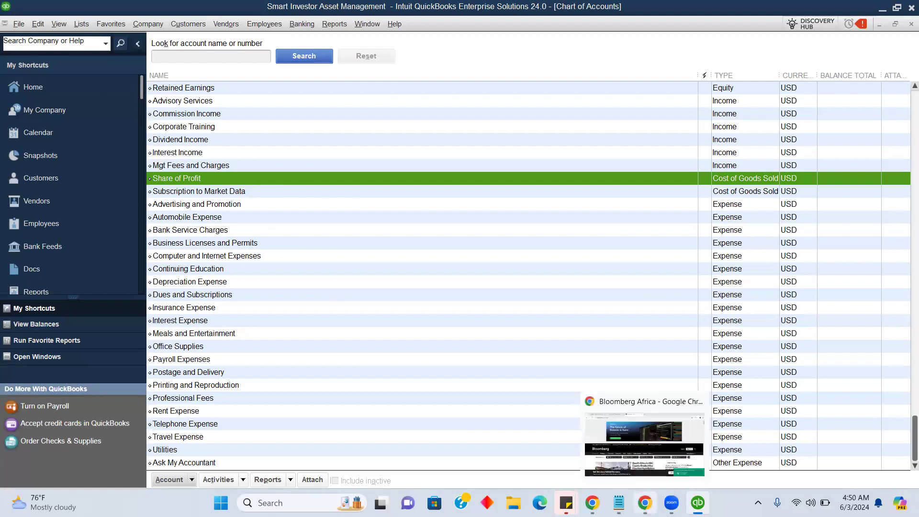
pyautogui.click(621, 413)
pyautogui.click(96, 14)
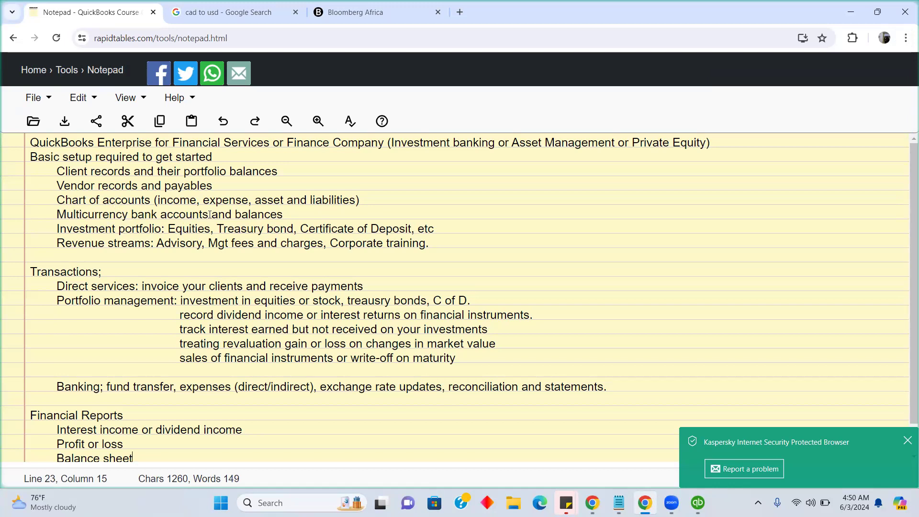
pyautogui.moveTo(697, 503)
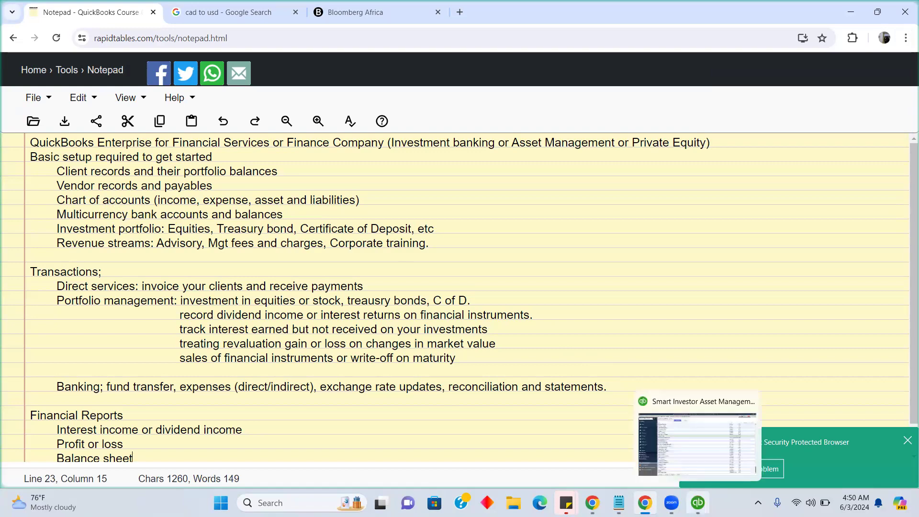
pyautogui.click(671, 427)
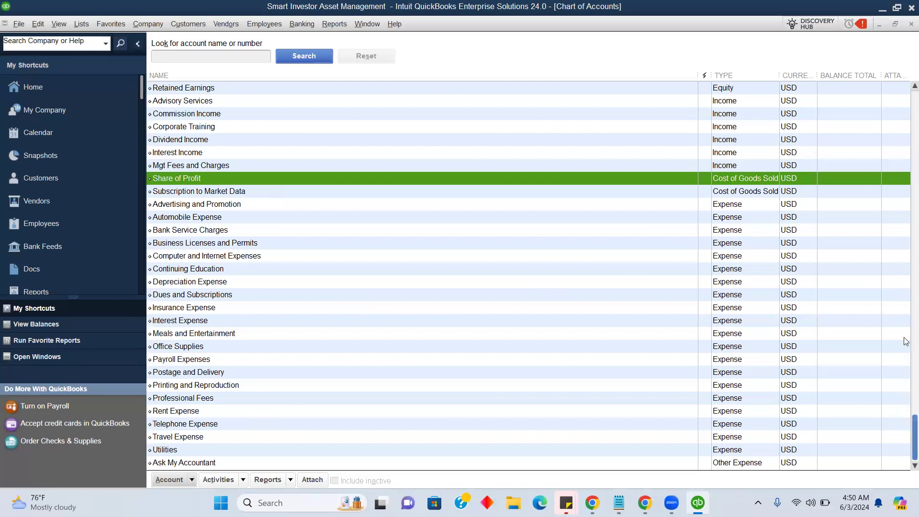
# Step: Start a new account of type Bank and name it Citigroup
pyautogui.scroll(2, 906, 425)
pyautogui.scroll(1, 905, 157)
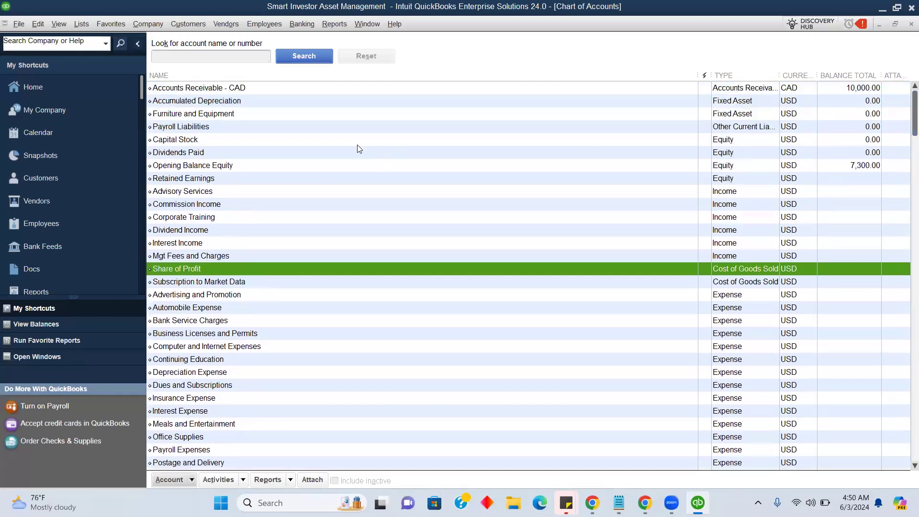
pyautogui.click(190, 479)
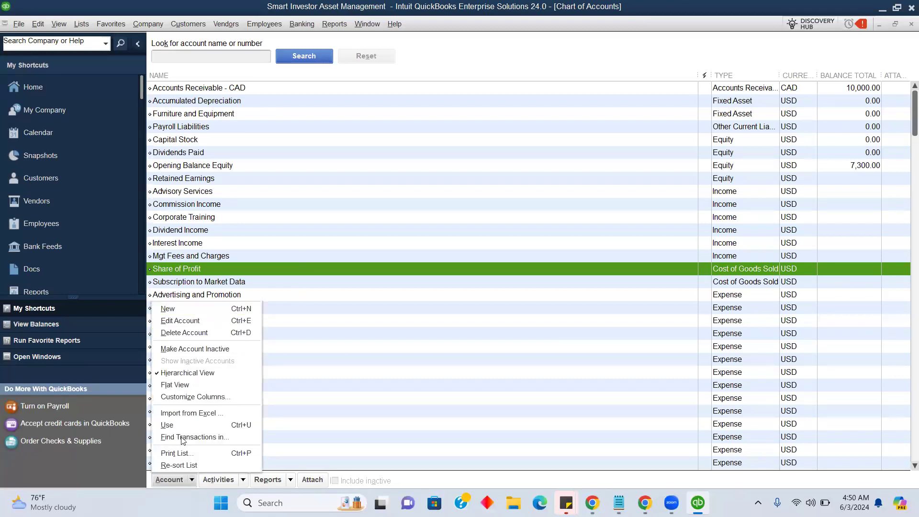
pyautogui.click(173, 313)
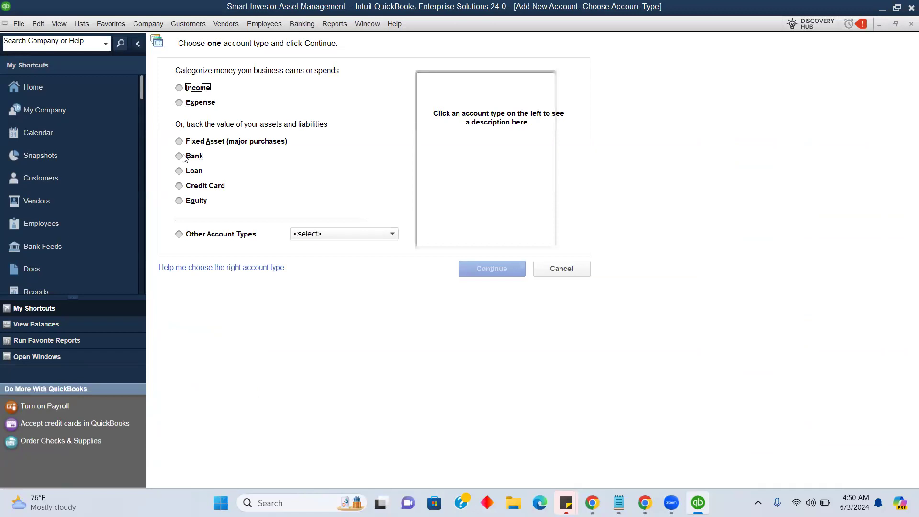
pyautogui.click(184, 158)
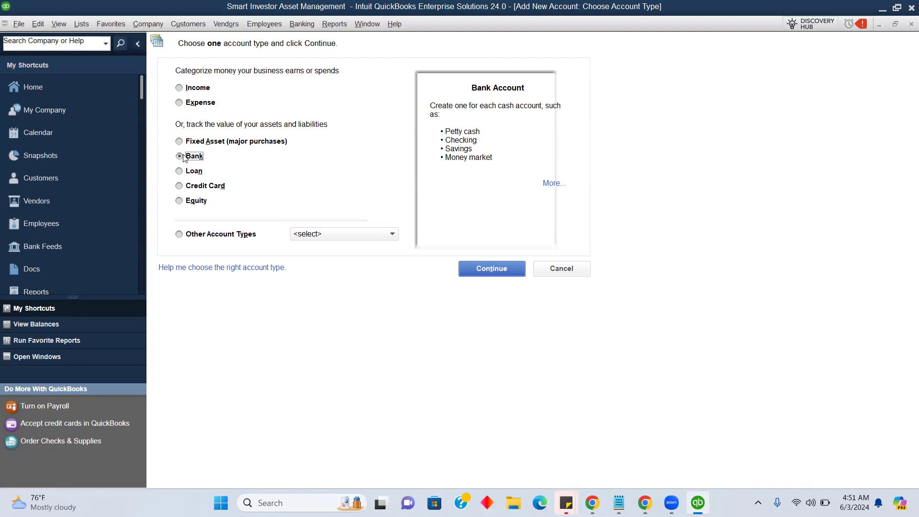
pyautogui.click(477, 269)
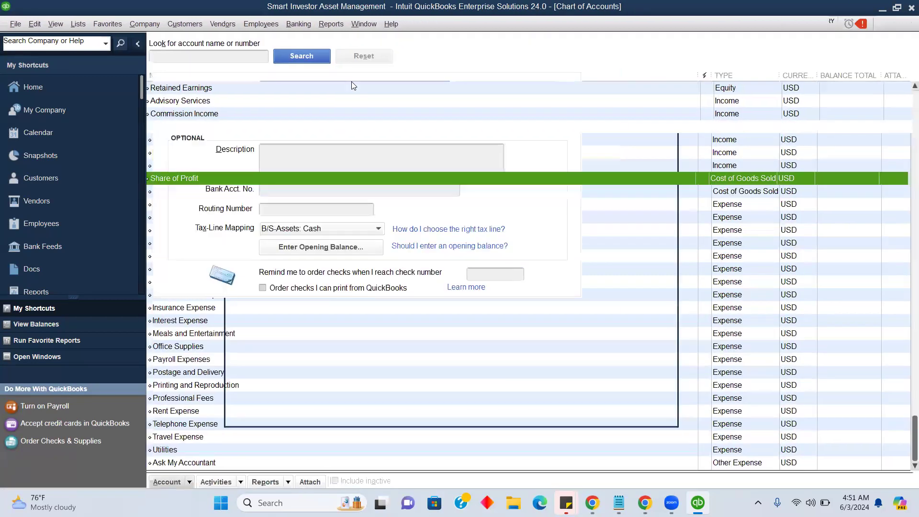
pyautogui.write('Cit')
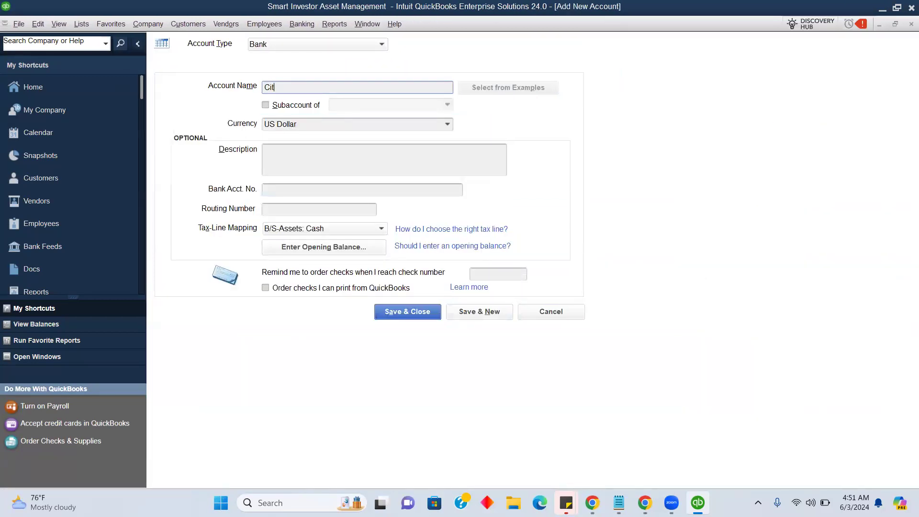
pyautogui.write('igroup')
# Step: Try the Income account type on the Citigroup account and restore the Bank type
pyautogui.click(267, 45)
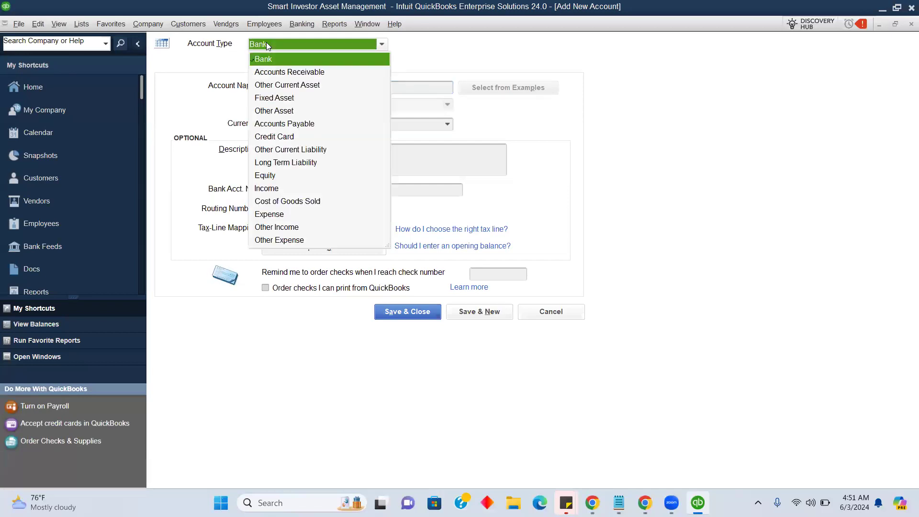
pyautogui.click(280, 187)
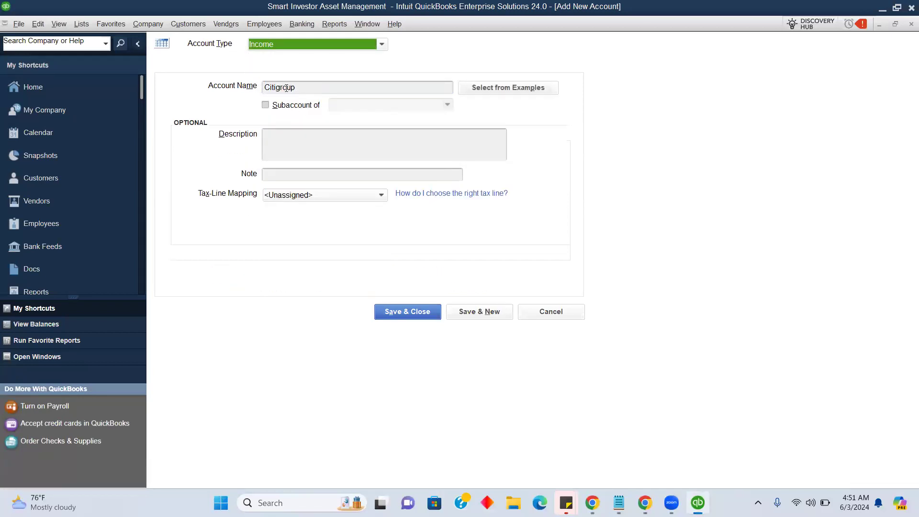
pyautogui.click(290, 41)
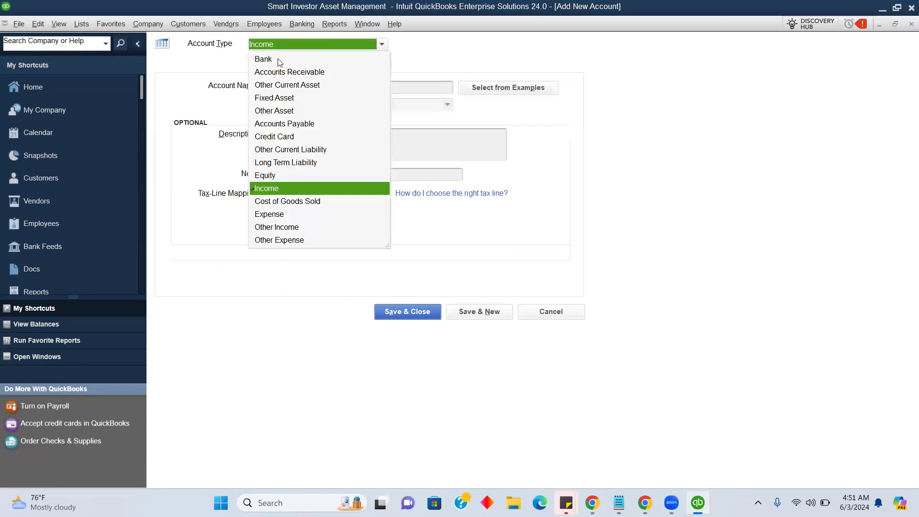
pyautogui.click(280, 61)
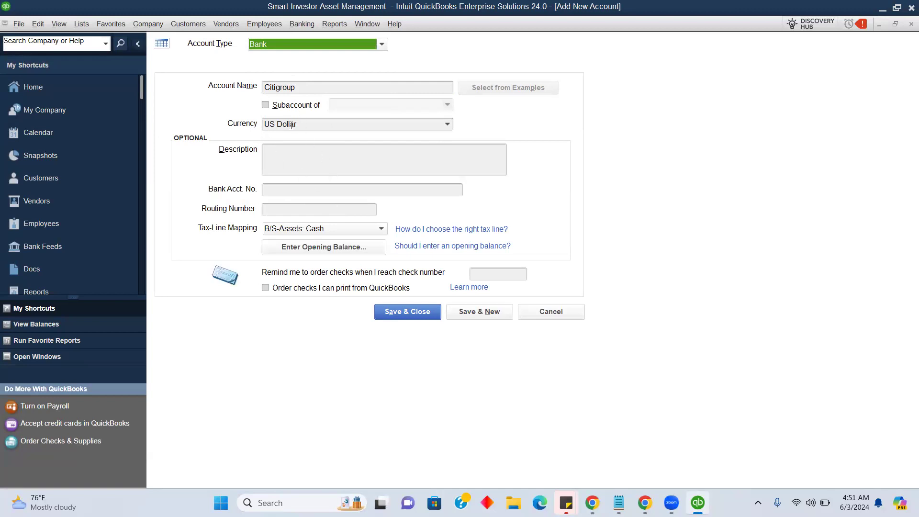
# Step: Enter a Citigroup opening balance of 1,400,000.00 USD dated 06/02/2024, and save the account to begin another
pyautogui.click(303, 248)
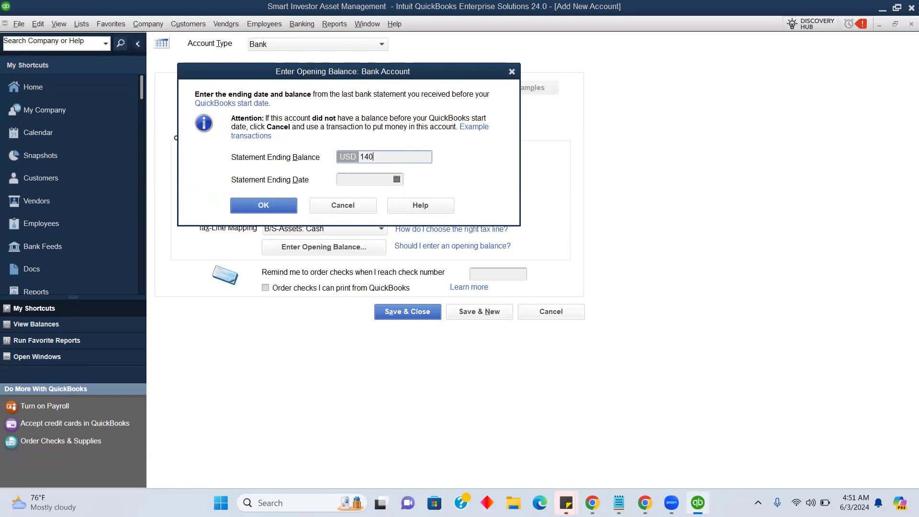
pyautogui.click(395, 178)
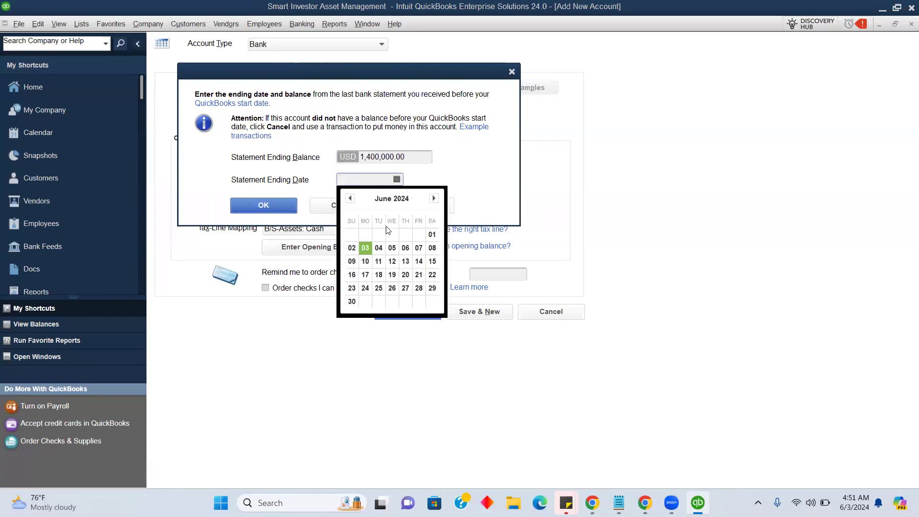
pyautogui.click(351, 248)
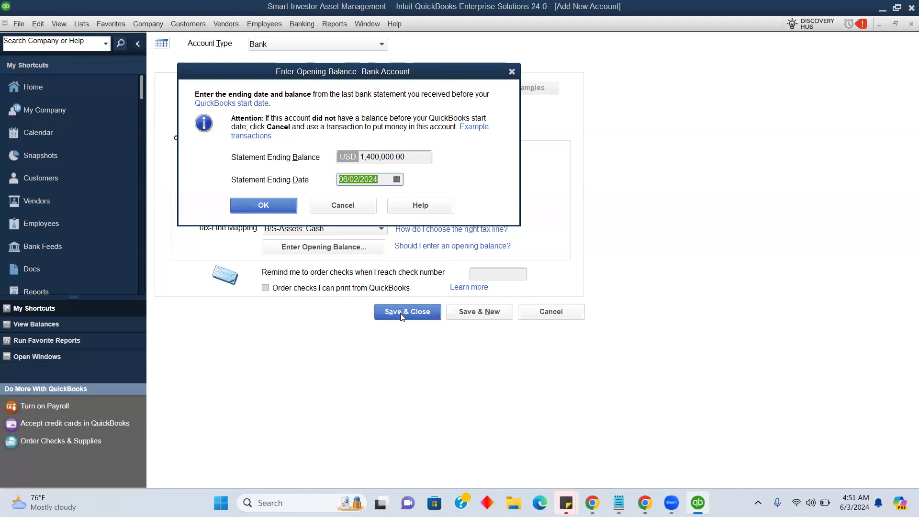
pyautogui.click(261, 205)
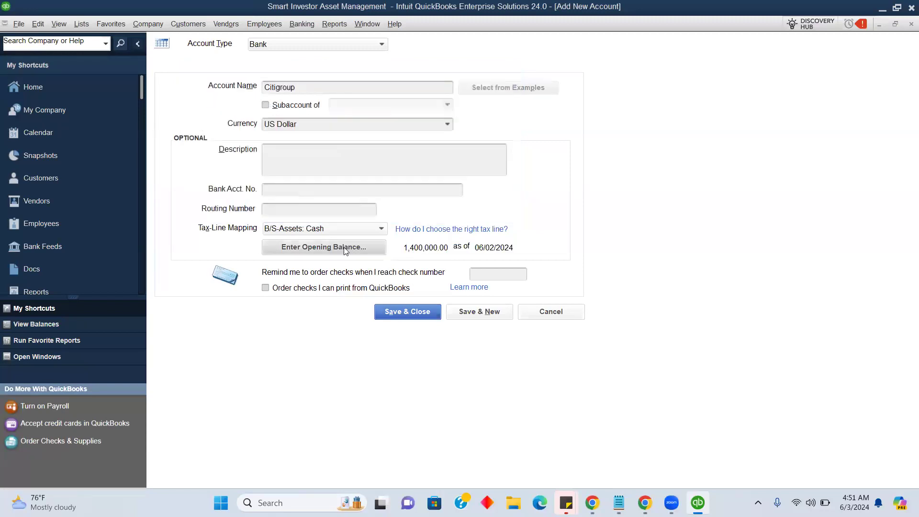
pyautogui.click(479, 312)
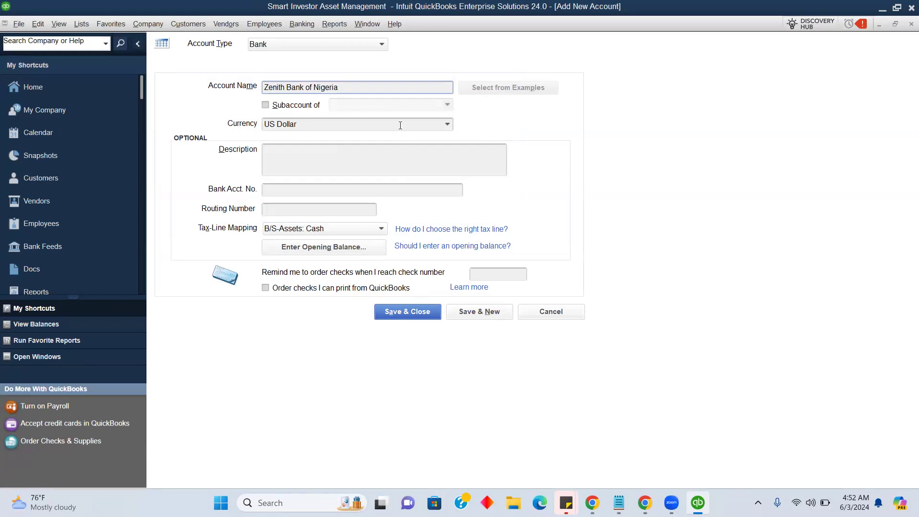
# Step: Name the new bank account Zenith Bank of Nigeria and set its currency to Nigerian Naira, making that currency active
pyautogui.click(447, 126)
pyautogui.click(354, 141)
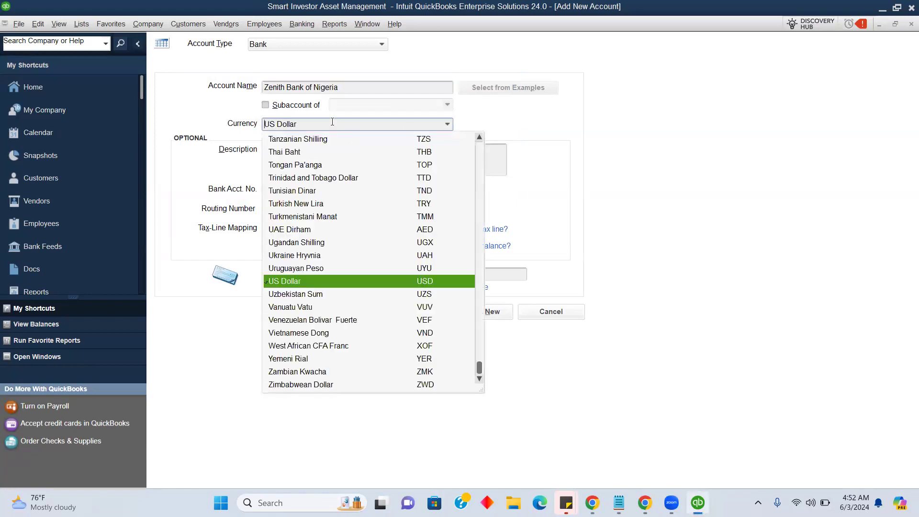
pyautogui.write('Nigerian Naira')
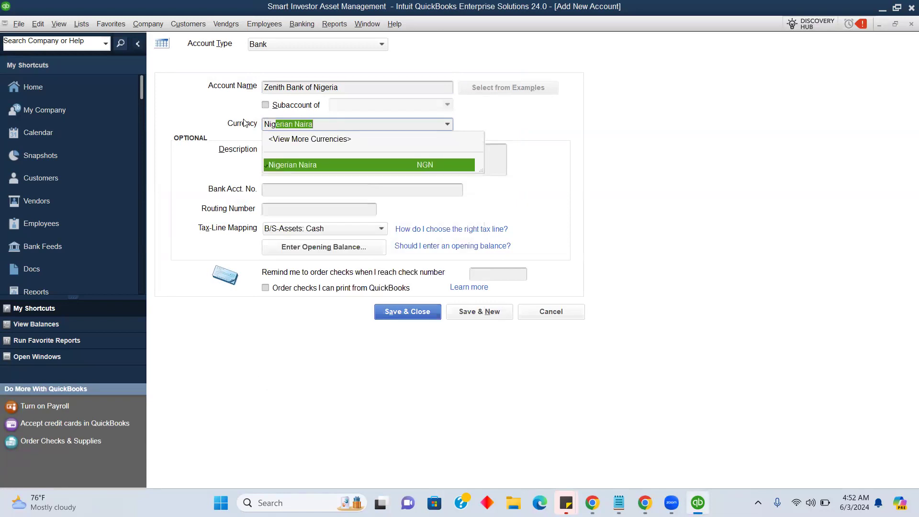
pyautogui.click(288, 164)
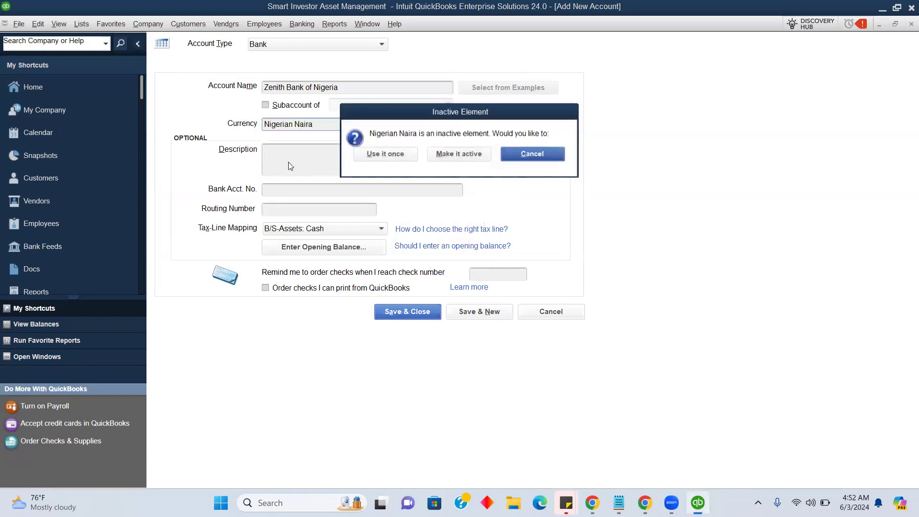
pyautogui.click(451, 155)
# Step: Enter a statement ending balance of 240,000,000.00 NGN dated 06/02/2024 for the Zenith Bank of Nigeria account
pyautogui.click(324, 247)
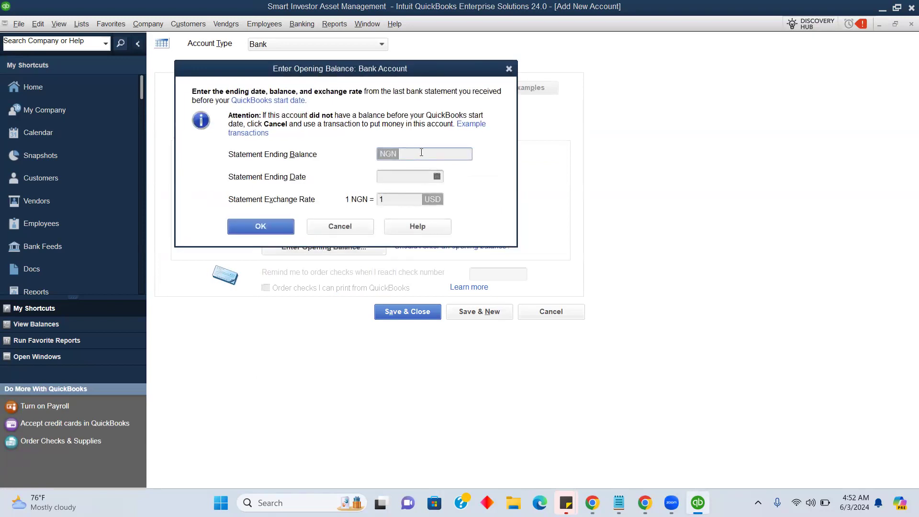
pyautogui.write('240000000')
pyautogui.click(437, 178)
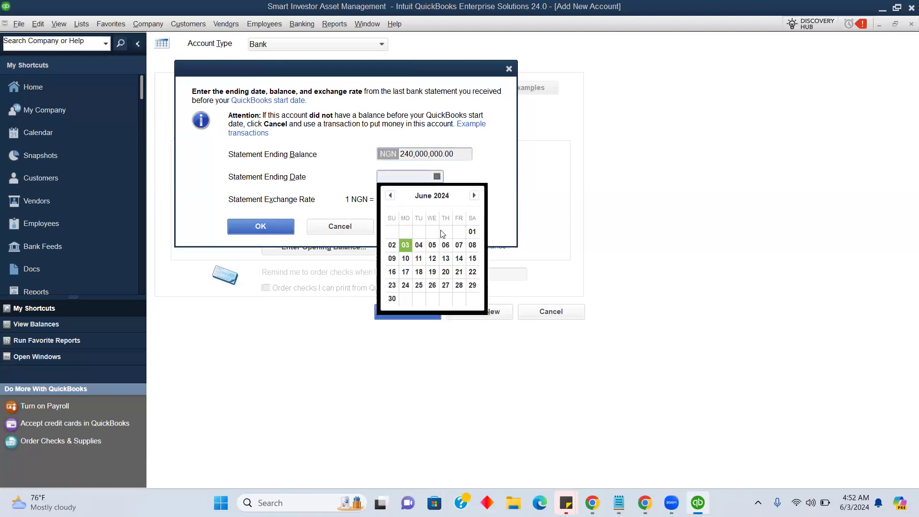
pyautogui.click(392, 245)
# Step: Switch to the Chrome browser and search Google for the NGN to USD exchange rate
pyautogui.moveTo(642, 498)
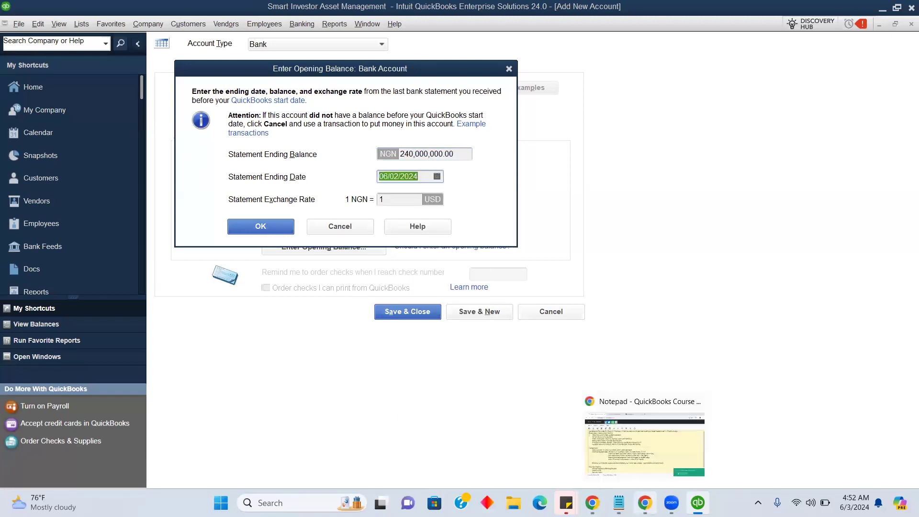
pyautogui.click(642, 462)
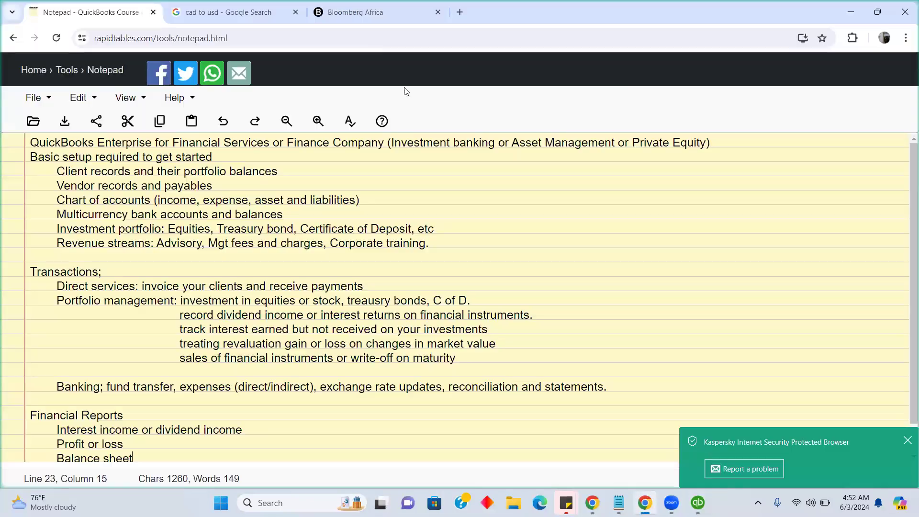
pyautogui.click(241, 5)
pyautogui.tripleClick(176, 87)
pyautogui.write('n')
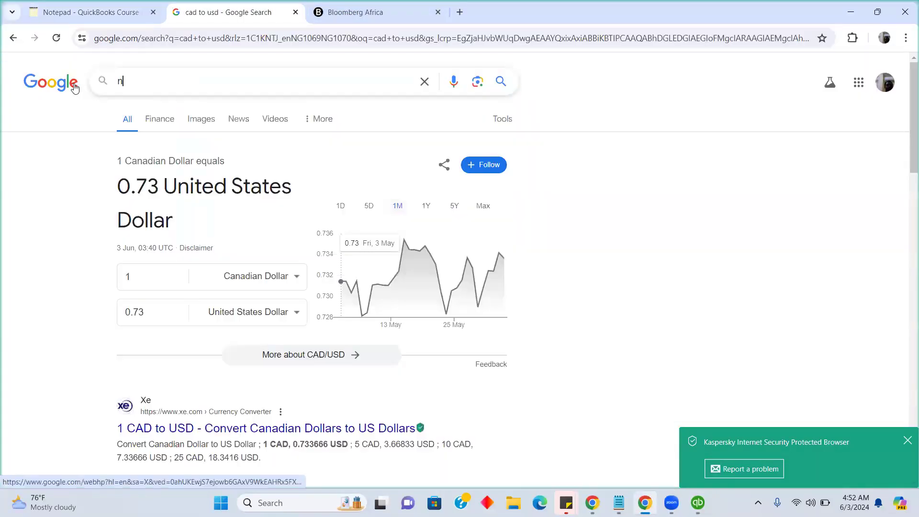
pyautogui.write('gn to u')
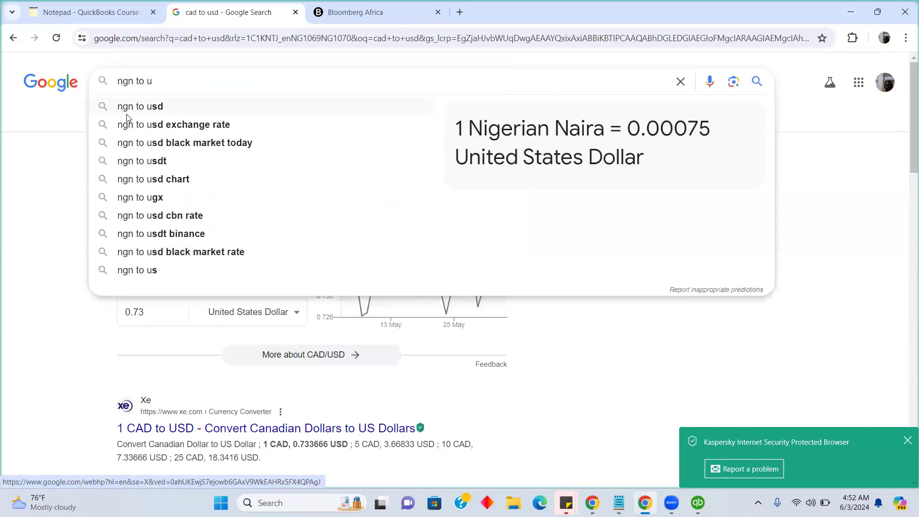
pyautogui.click(129, 125)
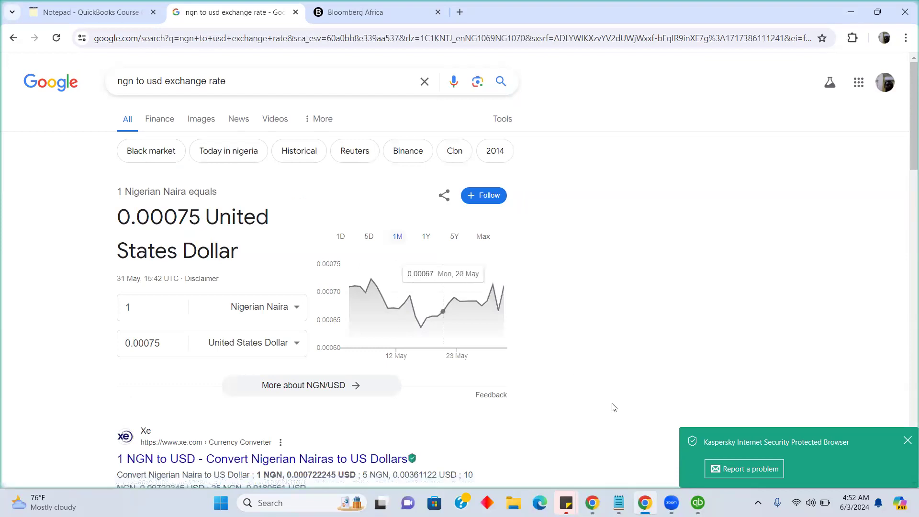
# Step: Return to QuickBooks, set the statement exchange rate to 0.00073 USD per NGN, and save and close the Zenith Bank of Nigeria account
pyautogui.click(698, 503)
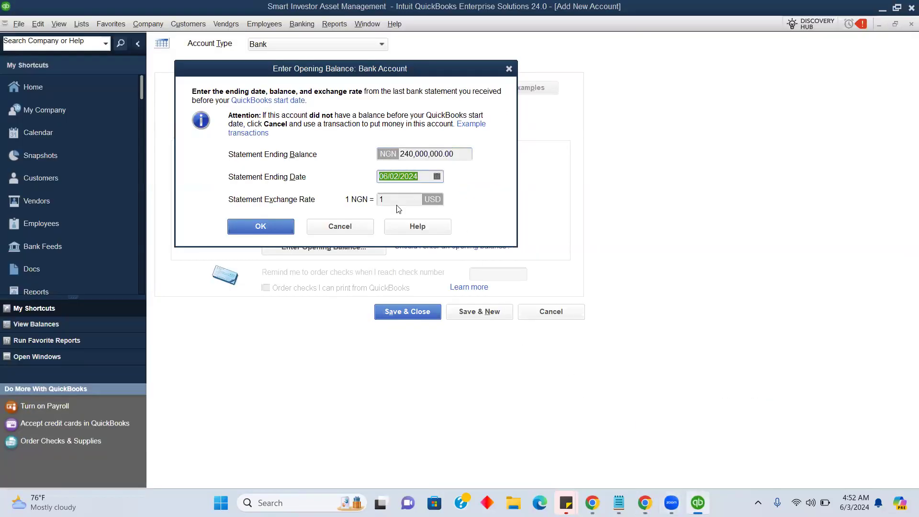
pyautogui.click(383, 205)
pyautogui.press('BackSpace')
pyautogui.write('0.00073')
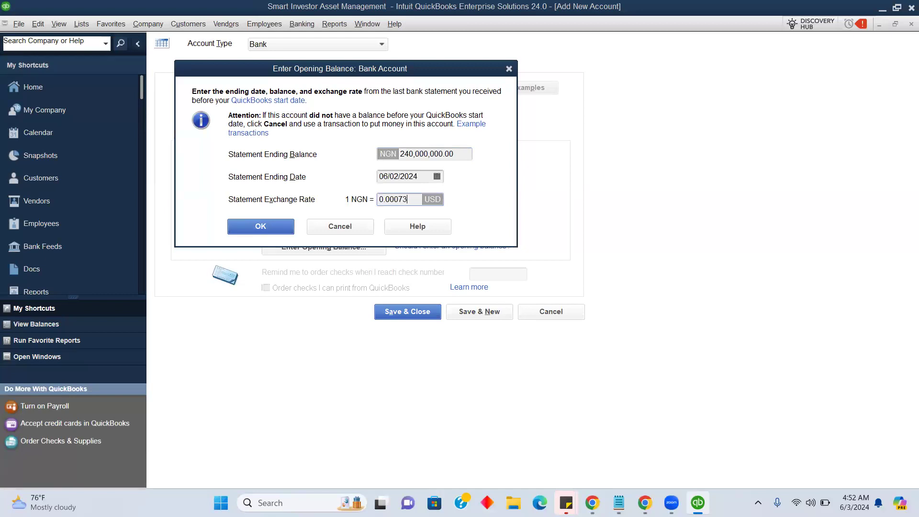
pyautogui.click(275, 225)
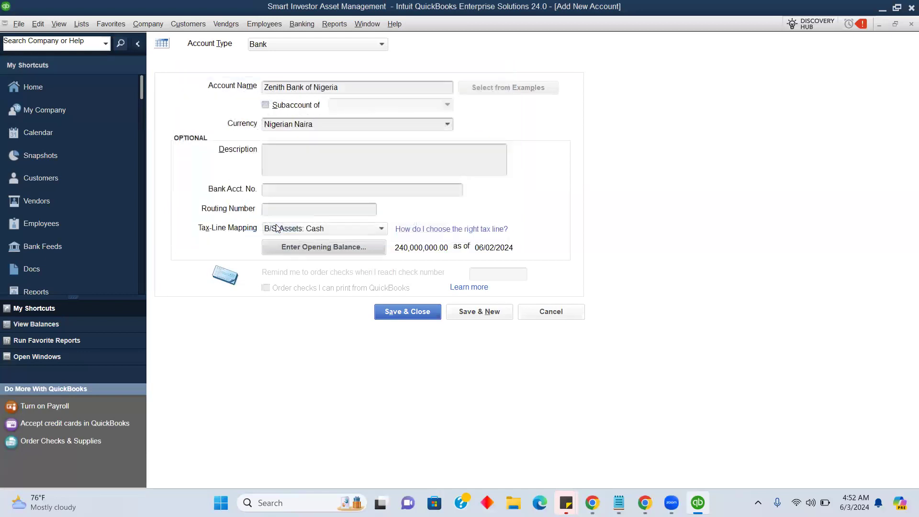
pyautogui.click(408, 317)
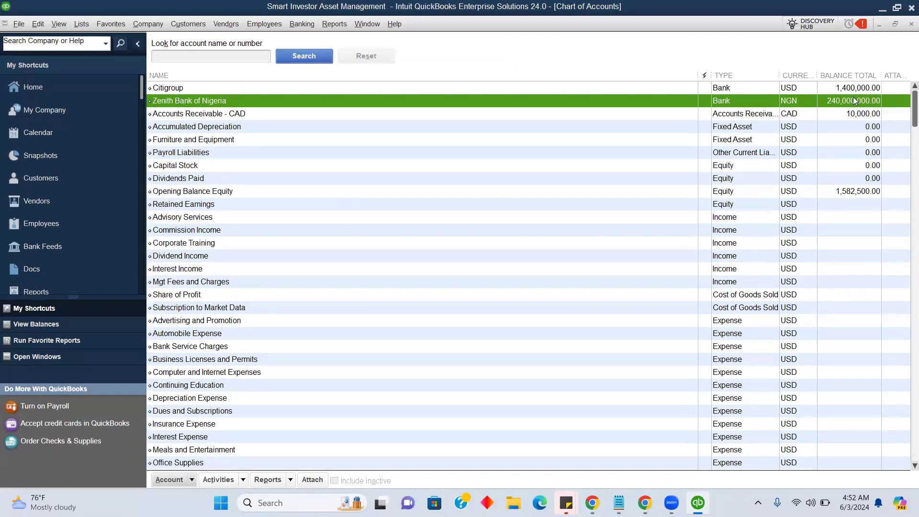
# Step: View the standard Balance Sheet report to check the opening balances, and close it
pyautogui.click(334, 25)
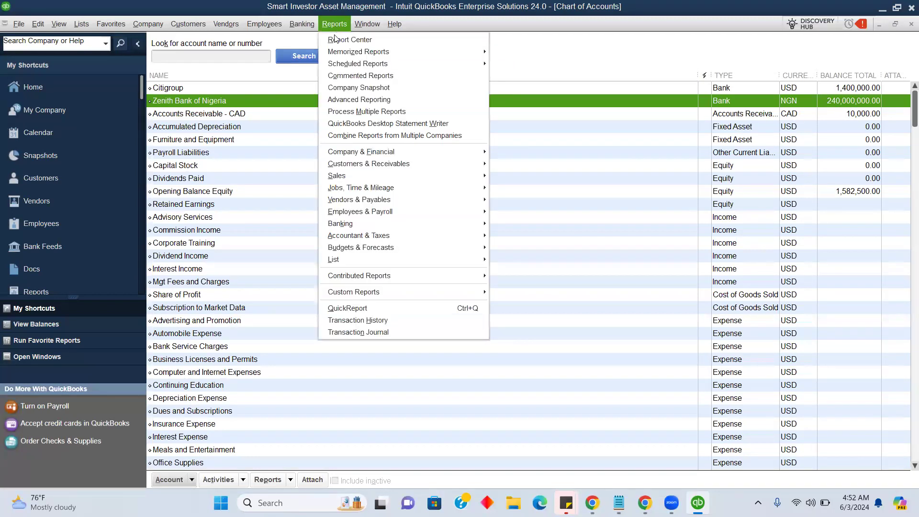
pyautogui.moveTo(383, 152)
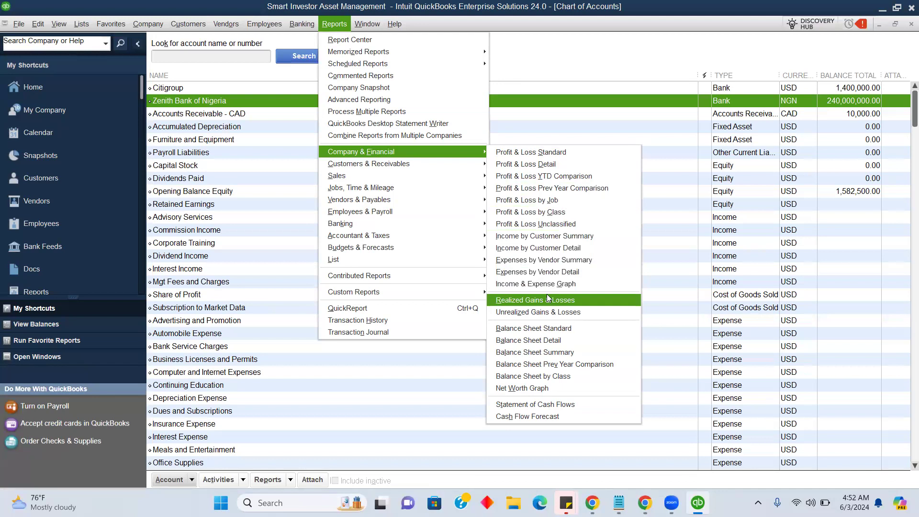
pyautogui.click(547, 329)
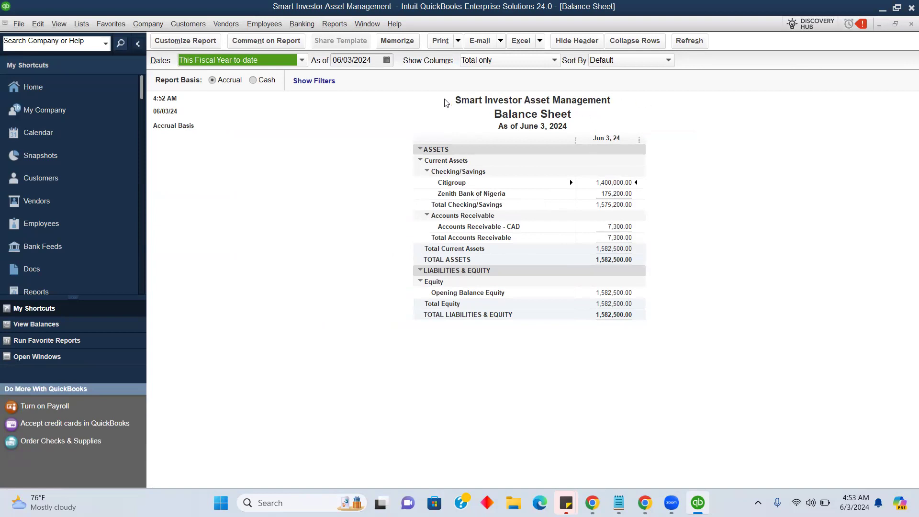
pyautogui.click(911, 24)
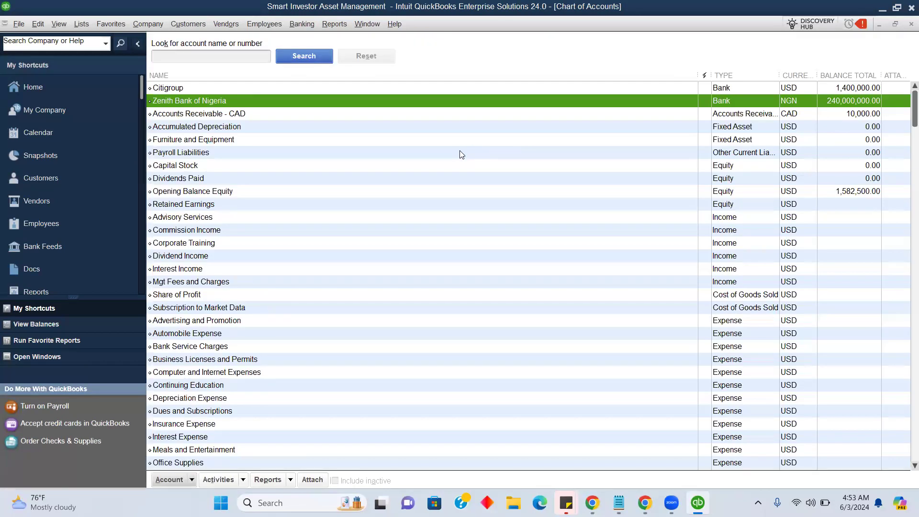
# Step: Switch to the Chrome browser and review the required setup items in the online notepad
pyautogui.moveTo(645, 503)
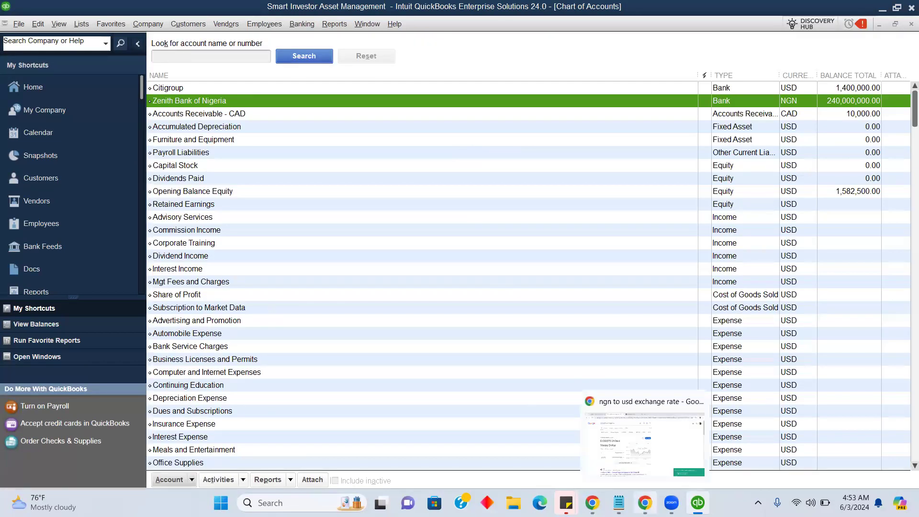
pyautogui.click(637, 443)
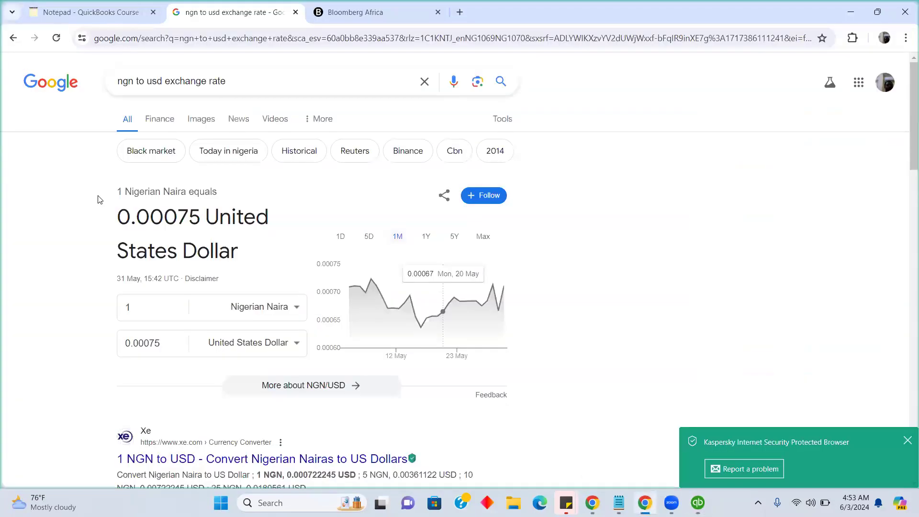
pyautogui.click(82, 3)
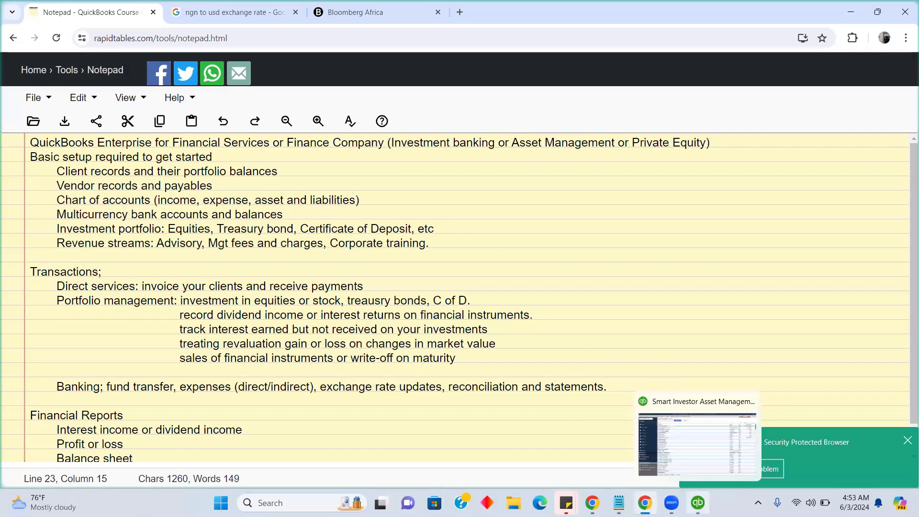
# Step: Return to QuickBooks and add an Other Asset account named Investment Portfolio to the chart of accounts
pyautogui.click(696, 501)
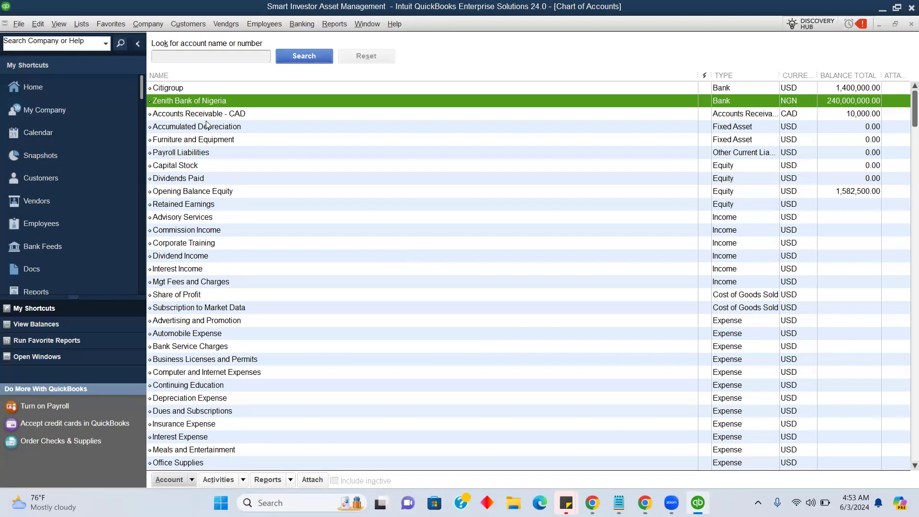
pyautogui.click(192, 479)
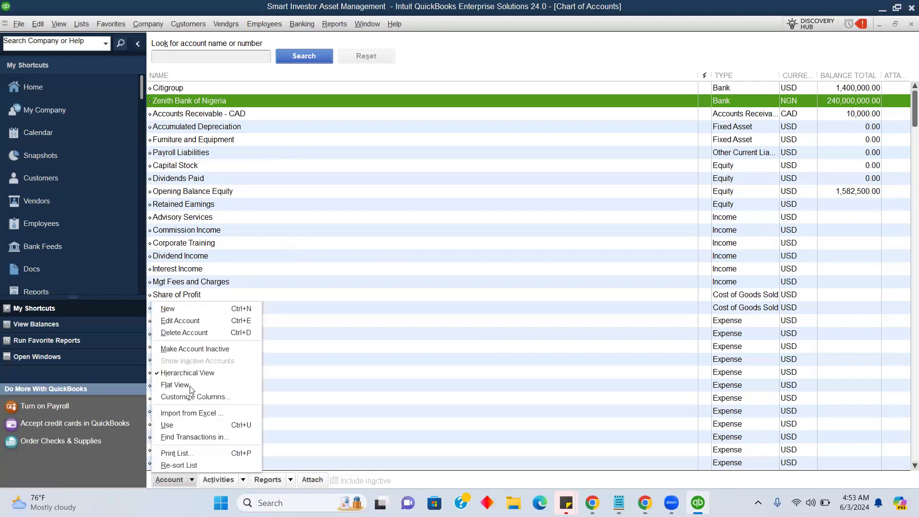
pyautogui.click(181, 308)
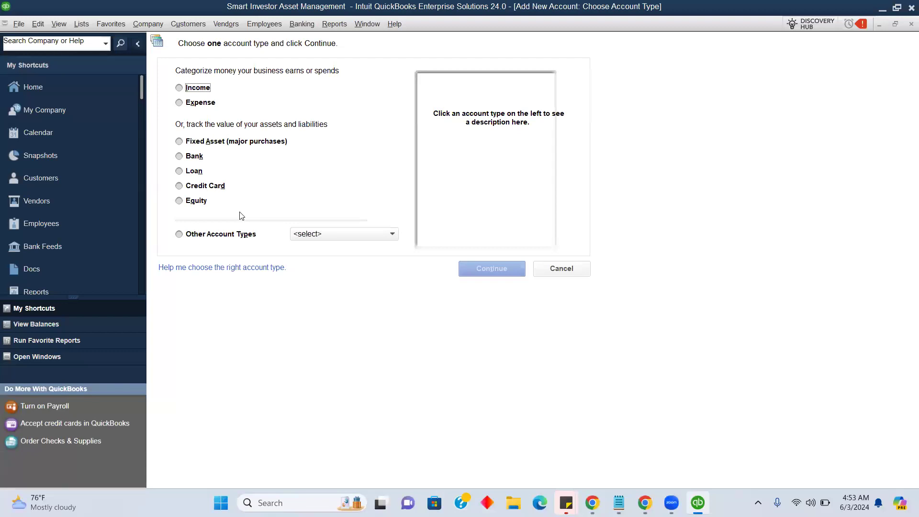
pyautogui.click(314, 236)
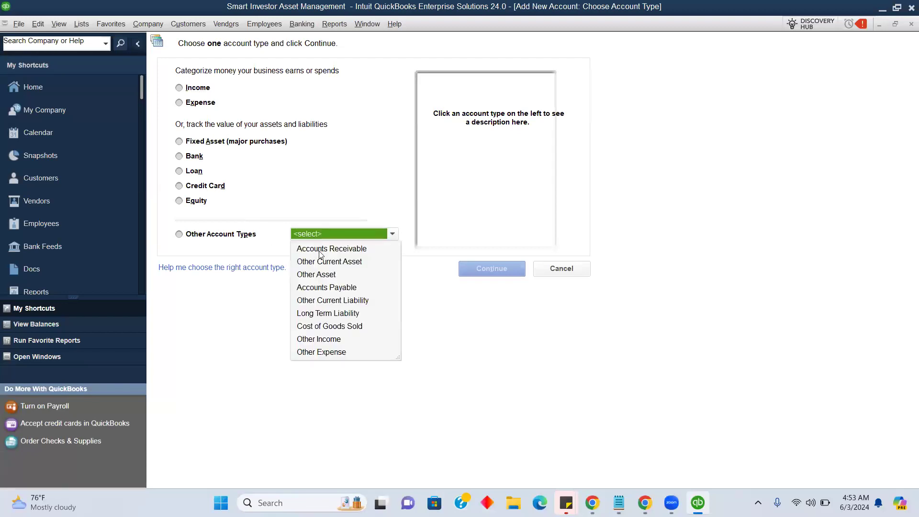
pyautogui.click(320, 276)
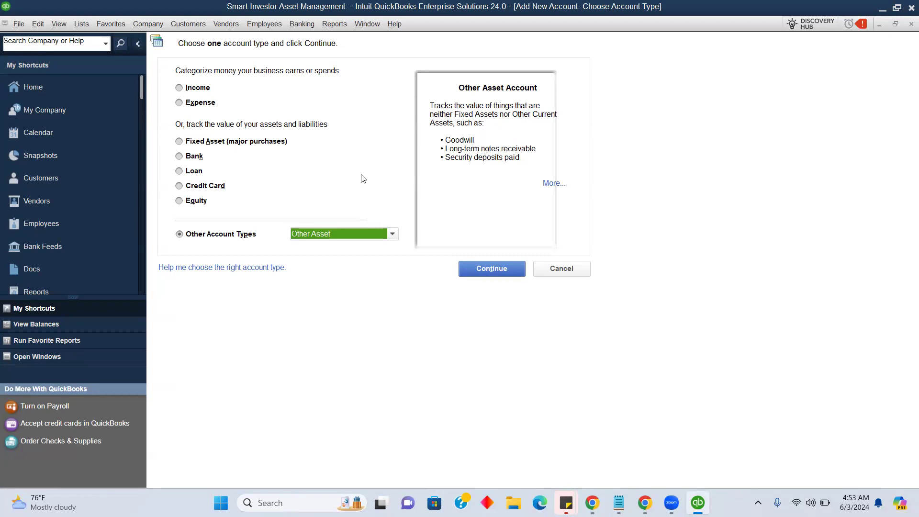
pyautogui.click(313, 237)
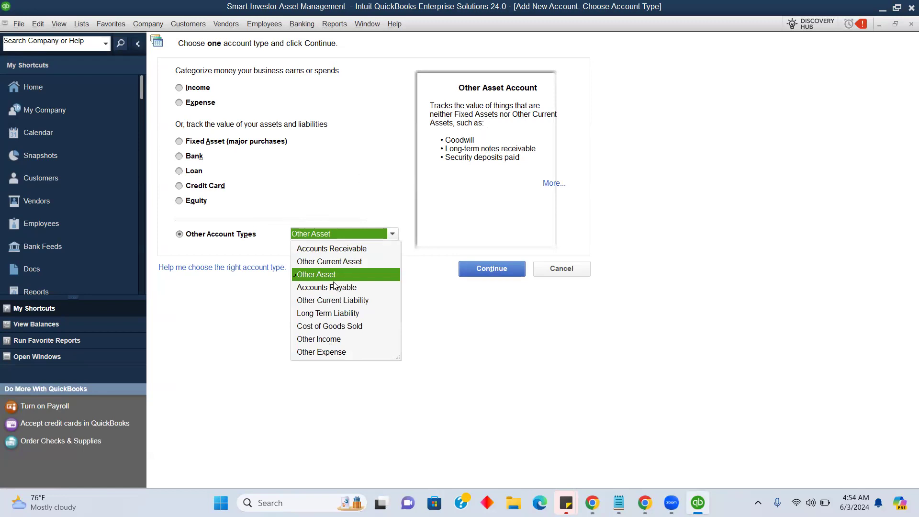
pyautogui.click(308, 275)
pyautogui.click(487, 277)
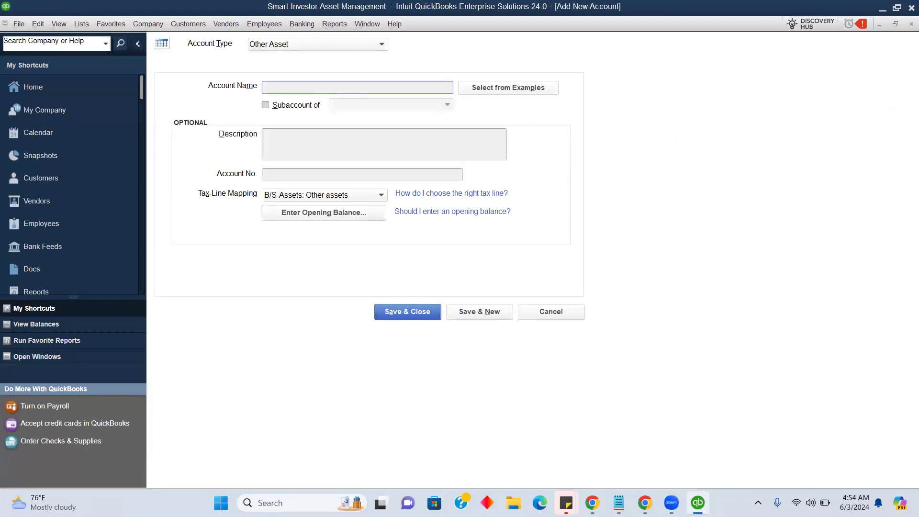
pyautogui.write('Investment Po')
pyautogui.click(419, 314)
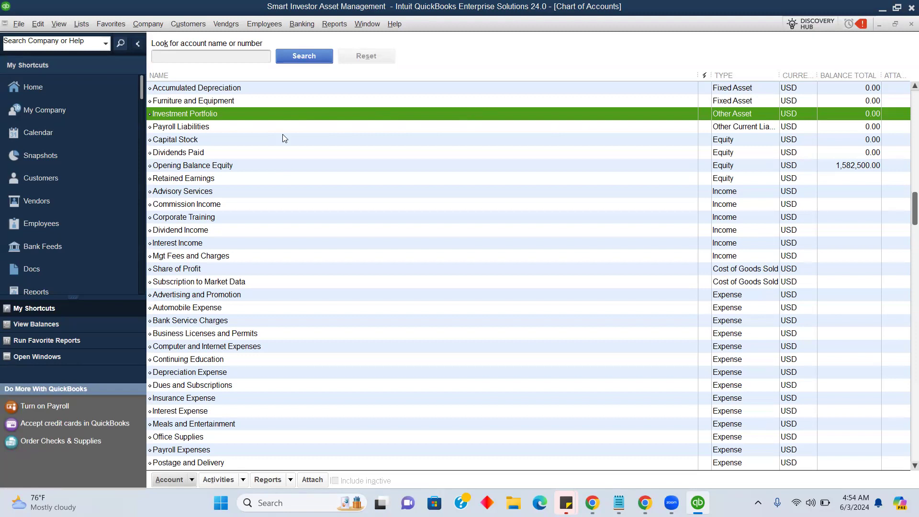
# Step: Start another Other Asset account named Shares in Meta as a subaccount of Investment Portfolio
pyautogui.rightClick(283, 136)
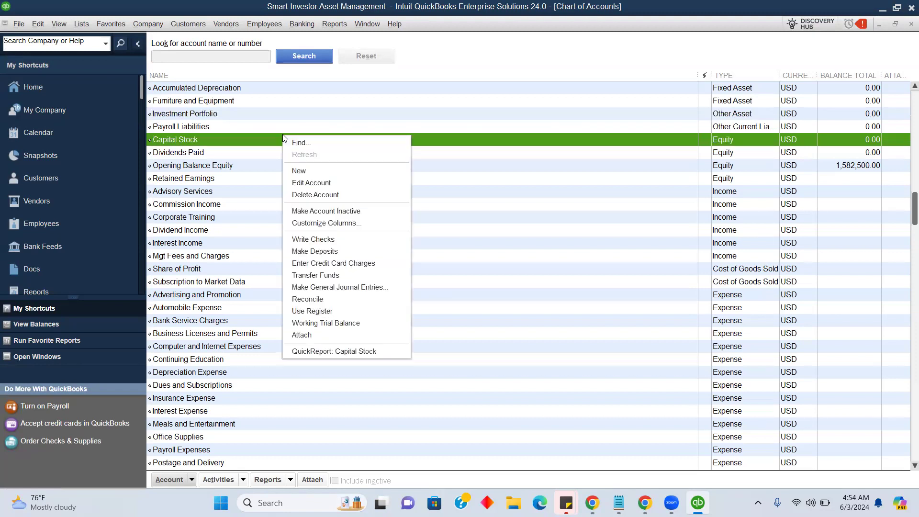
pyautogui.click(313, 169)
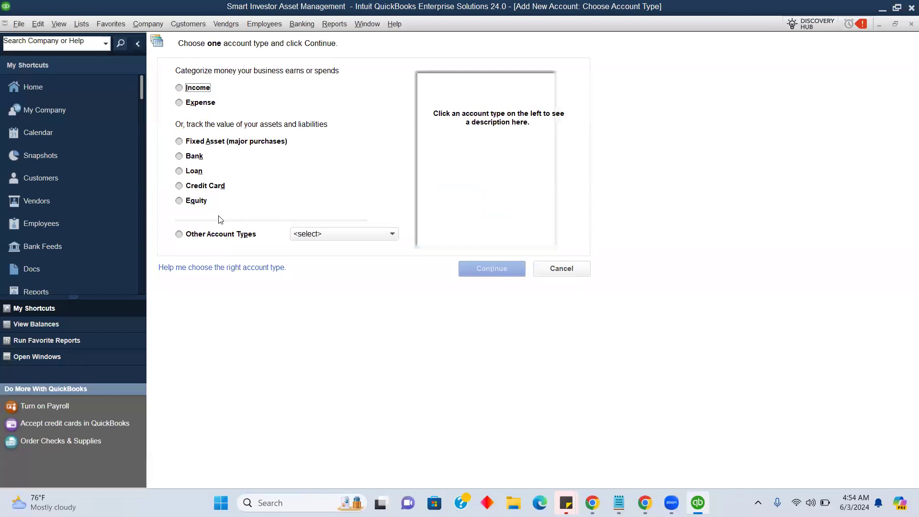
pyautogui.click(222, 234)
pyautogui.click(319, 278)
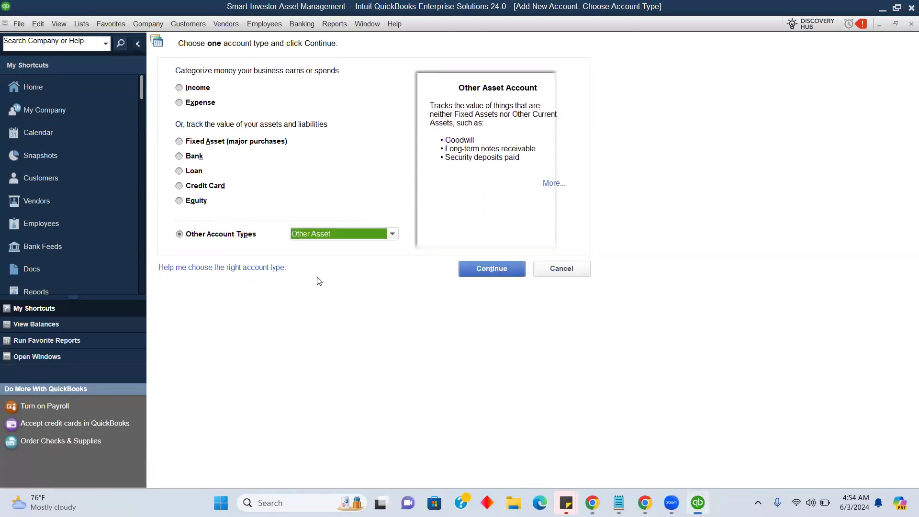
pyautogui.click(471, 267)
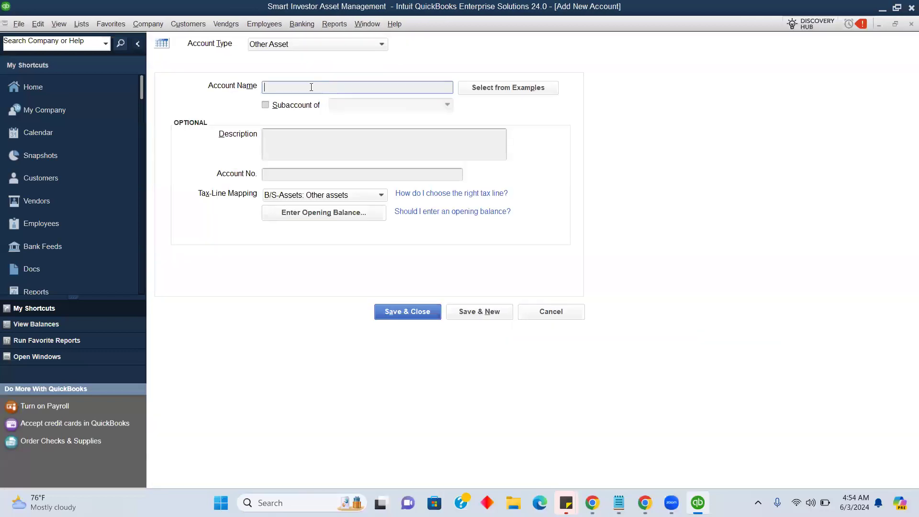
pyautogui.write('hares in Meta')
pyautogui.click(265, 107)
pyautogui.click(447, 106)
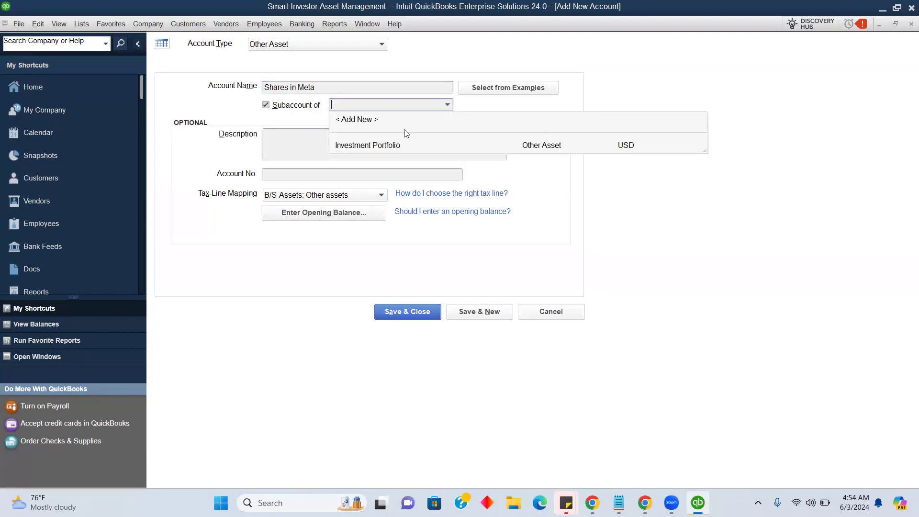
pyautogui.click(385, 146)
# Step: Enter an opening balance of 125,000.00 as of 06/02/2024 for Shares in Meta, and save the account to begin another
pyautogui.click(320, 212)
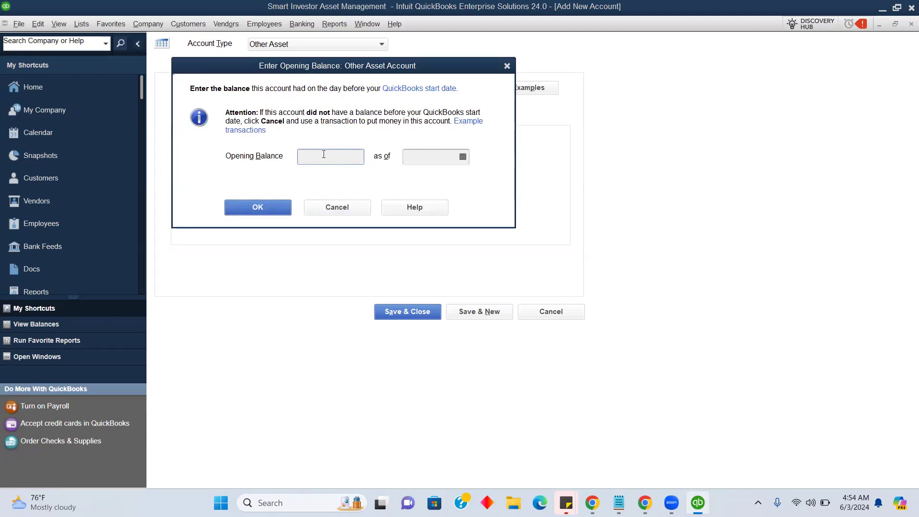
pyautogui.write('125000')
pyautogui.click(462, 156)
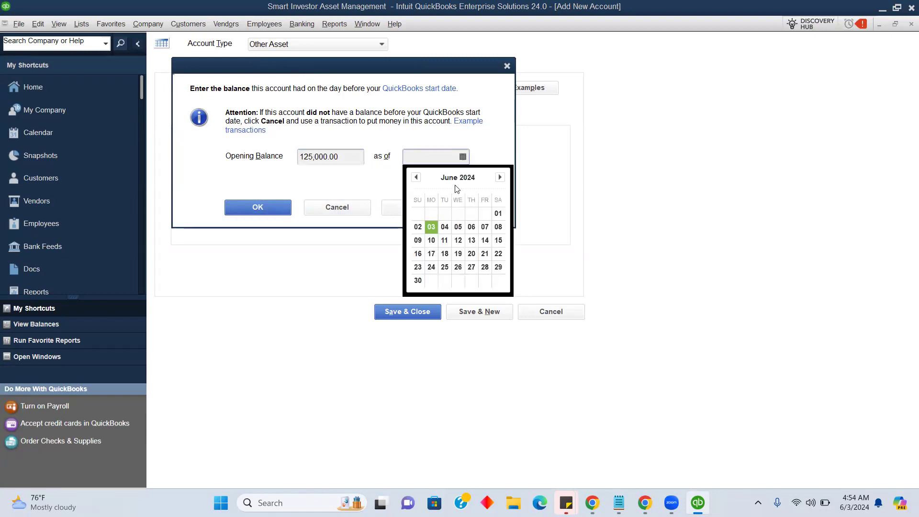
pyautogui.click(419, 227)
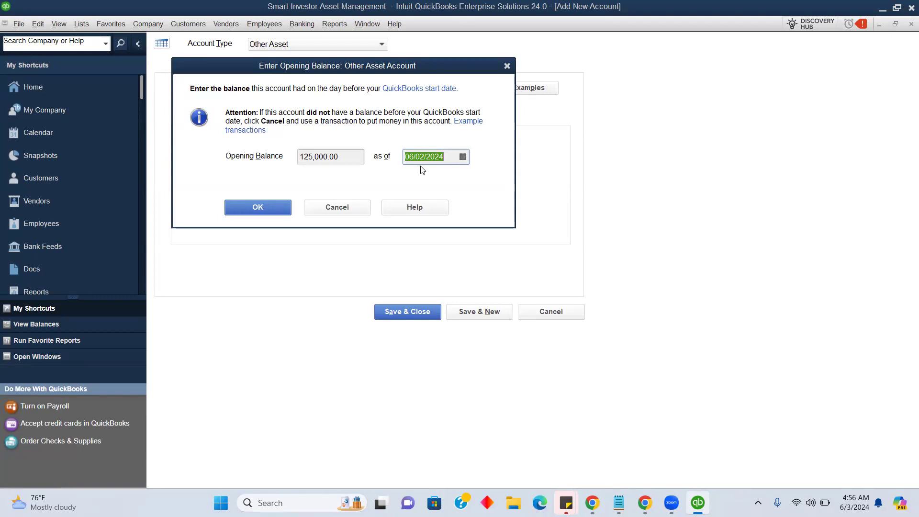
pyautogui.click(253, 208)
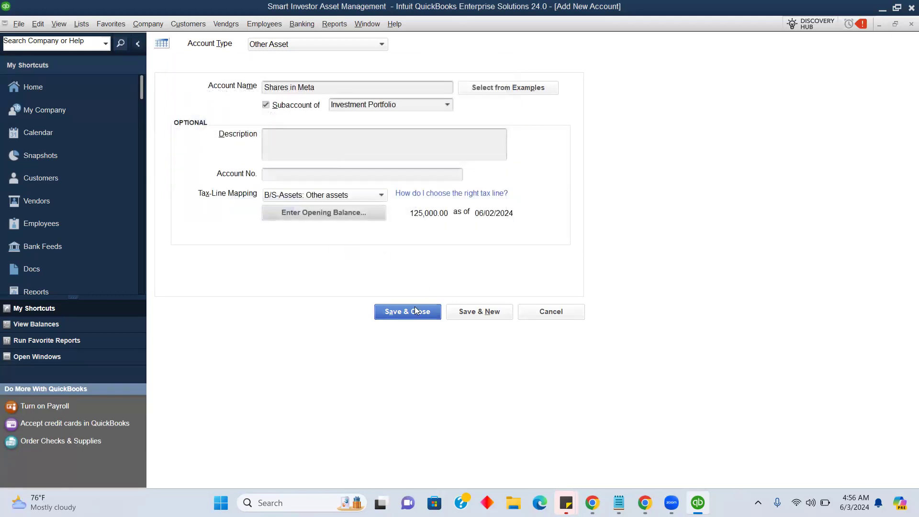
pyautogui.click(460, 312)
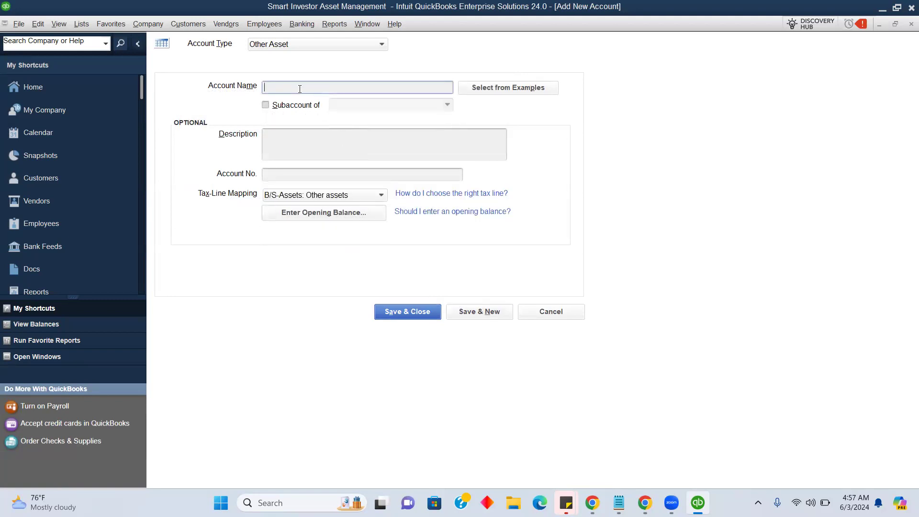
# Step: Name the new Other Asset account Shares in Apple and make it a subaccount of Investment Portfolio
pyautogui.write('Shares in Apple')
pyautogui.click(306, 105)
pyautogui.click(445, 104)
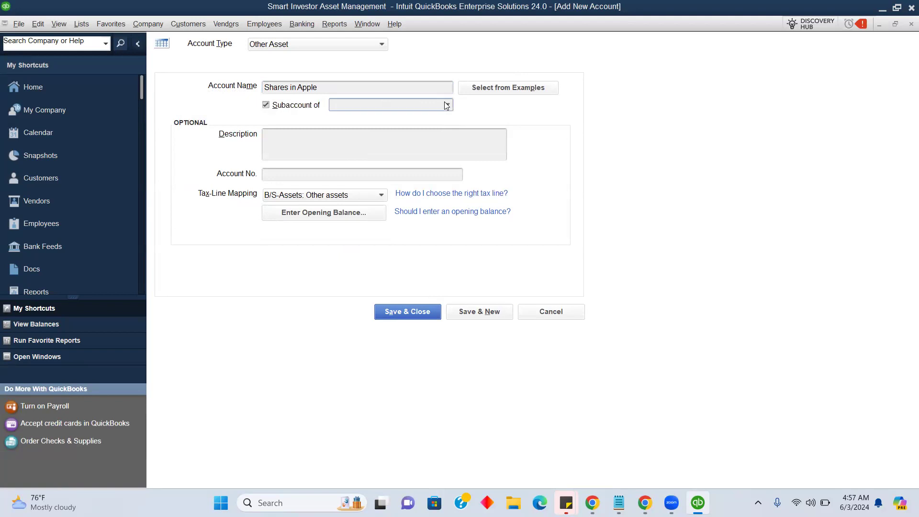
pyautogui.click(370, 145)
# Step: Enter an opening balance of 780,000.00 as of 06/02/2024 for Shares in Apple, and save the account to begin another
pyautogui.click(335, 211)
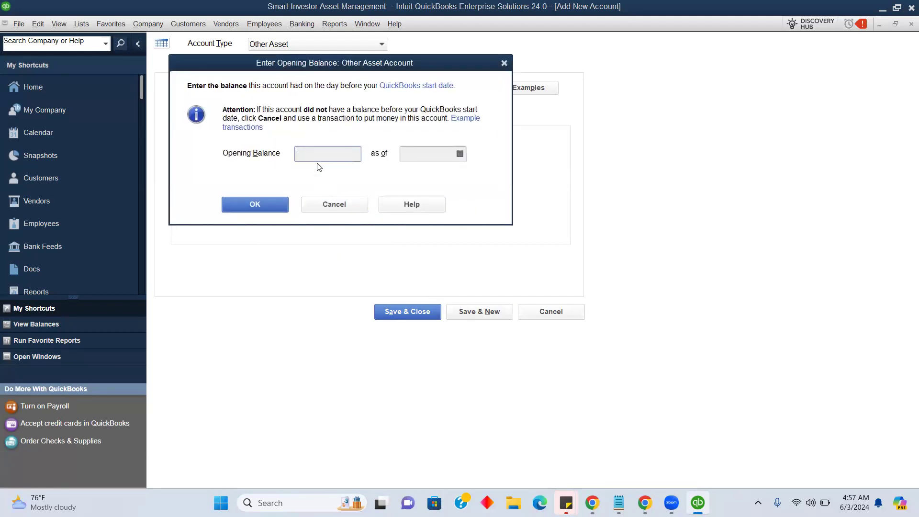
pyautogui.write('780000')
pyautogui.click(460, 154)
pyautogui.click(416, 224)
pyautogui.click(253, 204)
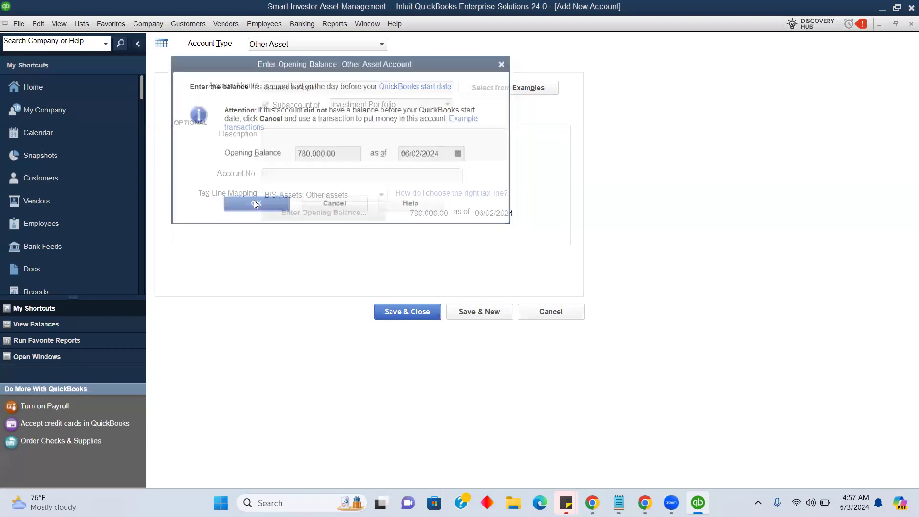
pyautogui.click(476, 312)
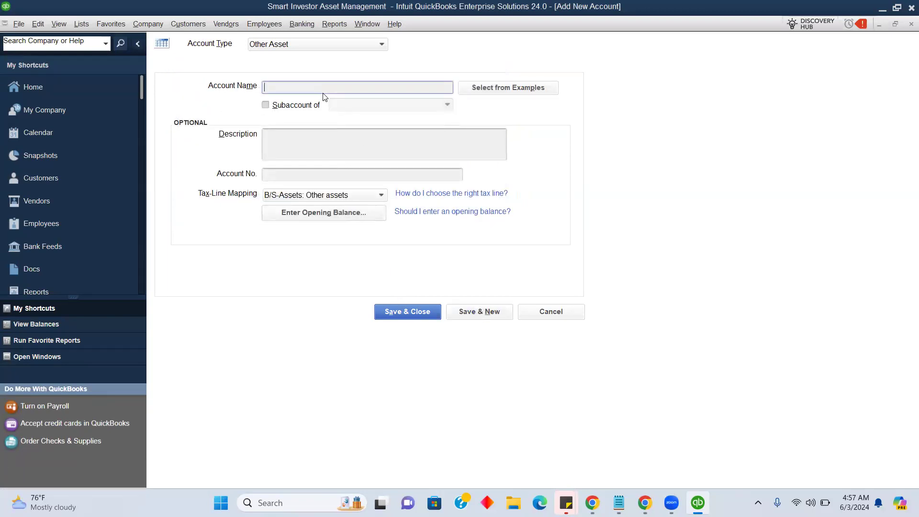
# Step: Name the next Other Asset account US Govt Treasury Bond and make it a subaccount of Investment Portfolio
pyautogui.write('US Govt Treasury Bond')
pyautogui.click(313, 105)
pyautogui.click(447, 105)
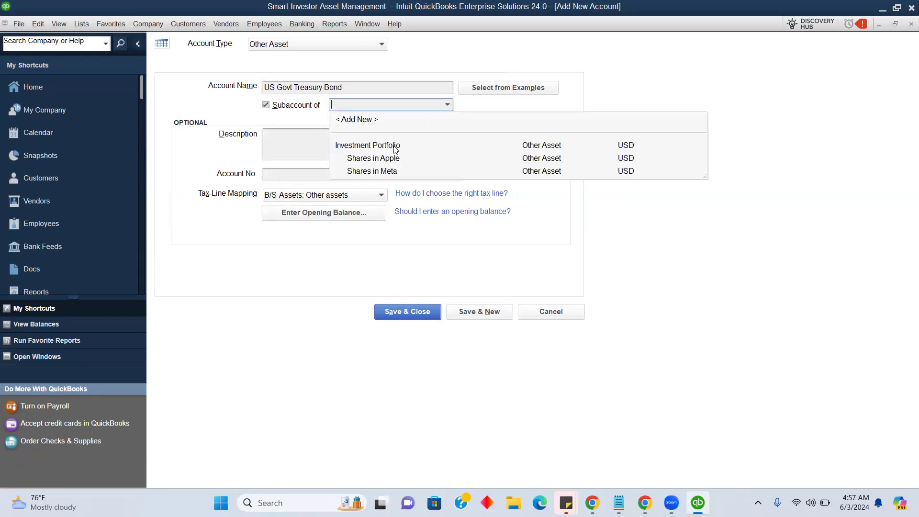
pyautogui.click(378, 145)
# Step: Give US Govt Treasury Bond an opening balance of 1,500,000.00 as of 06/02/2024, and save the account to finish adding accounts
pyautogui.click(319, 213)
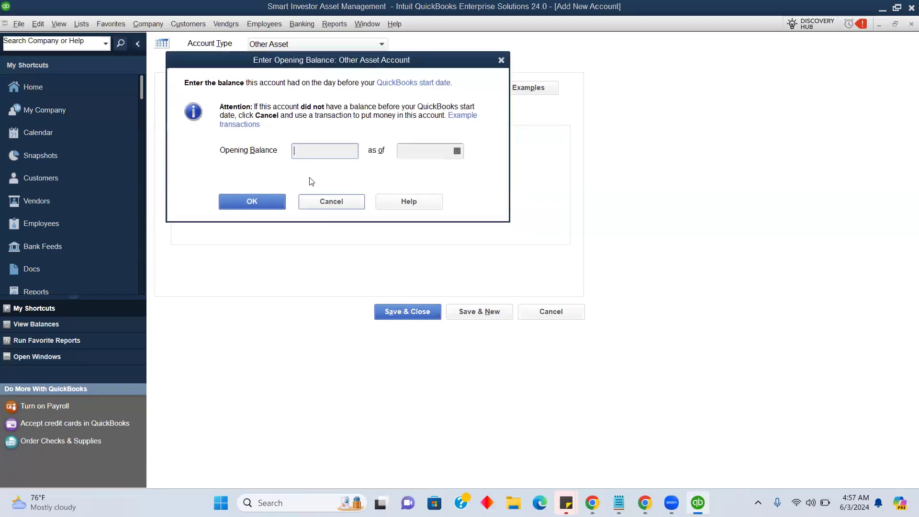
pyautogui.write('1,')
pyautogui.write('500,0')
pyautogui.write('00')
pyautogui.click(456, 151)
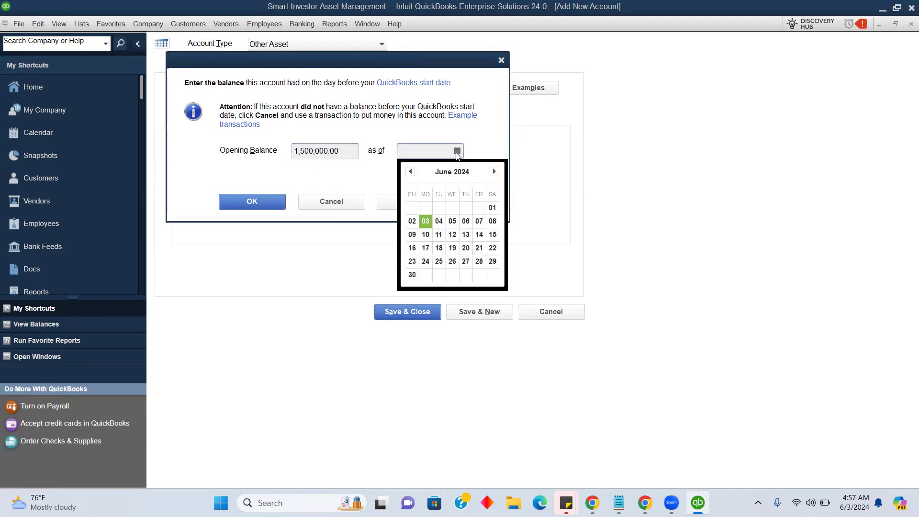
pyautogui.click(411, 221)
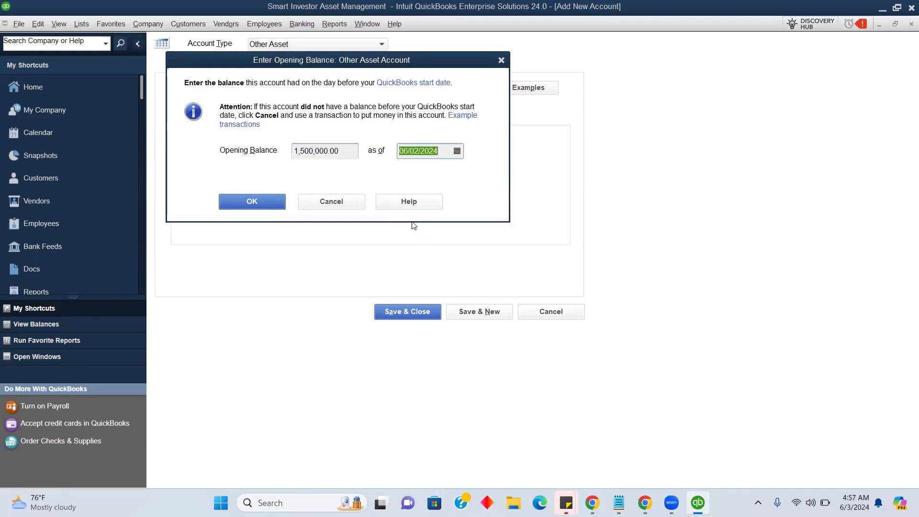
pyautogui.click(252, 201)
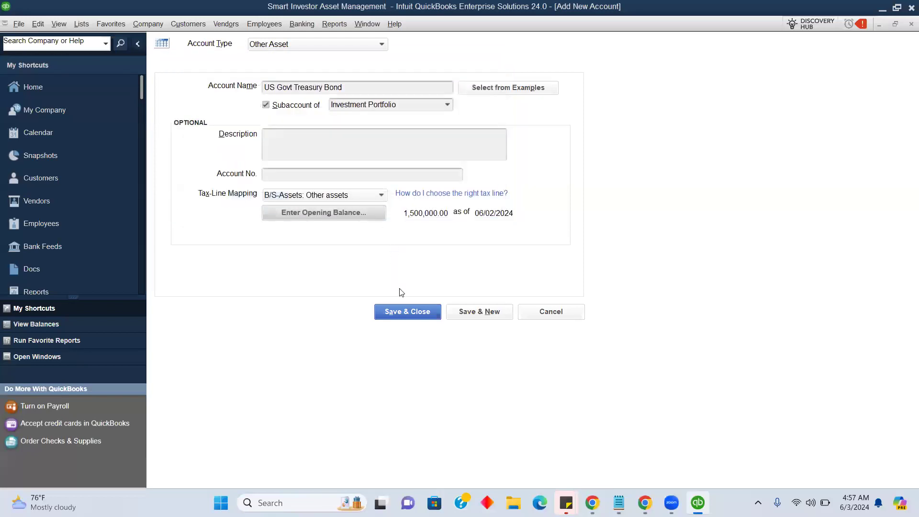
pyautogui.click(407, 312)
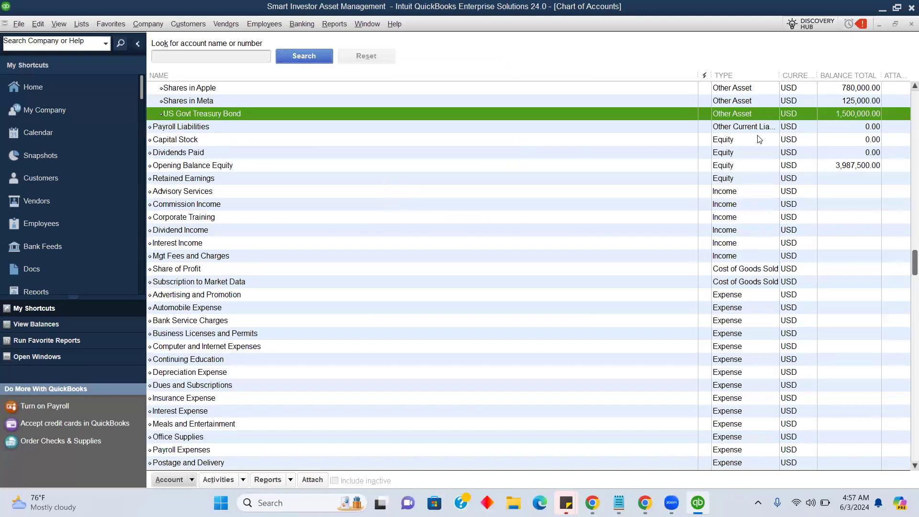
# Step: Check the Investment Portfolio subaccounts and their balances in the chart of accounts
pyautogui.scroll(5, 905, 90)
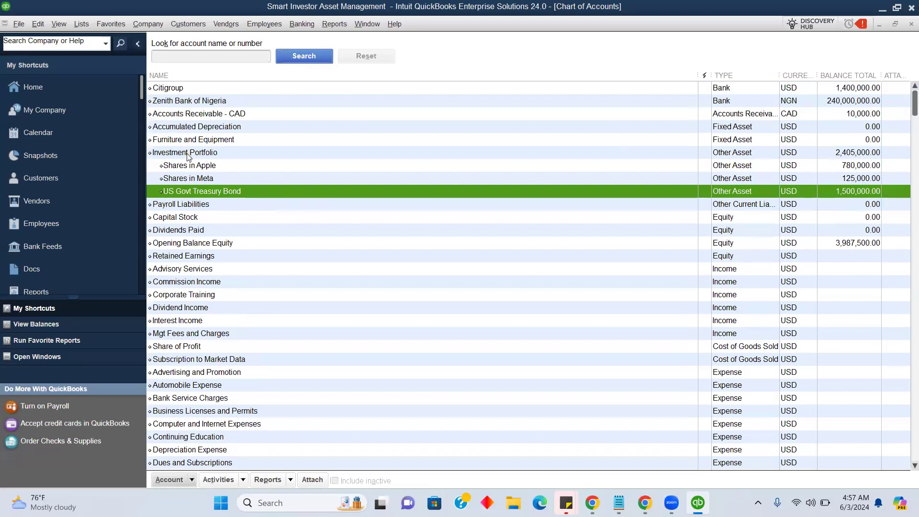
pyautogui.click(187, 164)
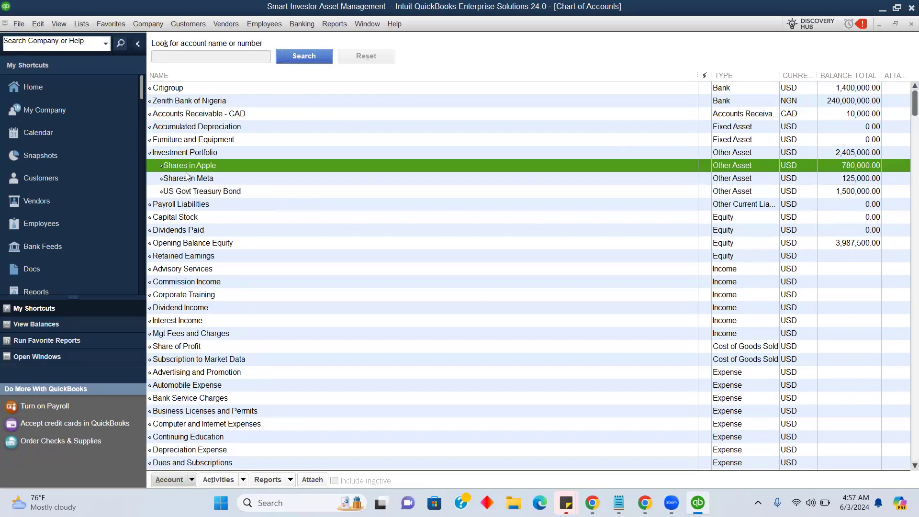
pyautogui.click(186, 178)
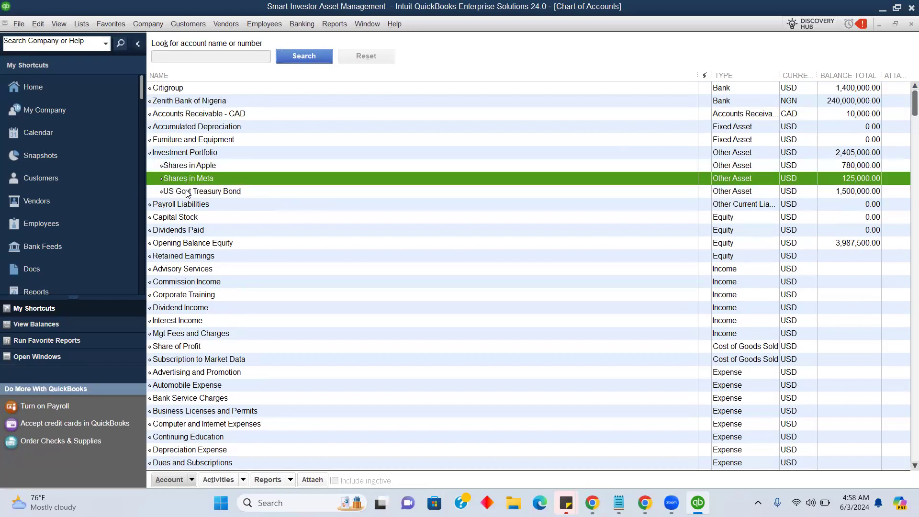
pyautogui.click(186, 191)
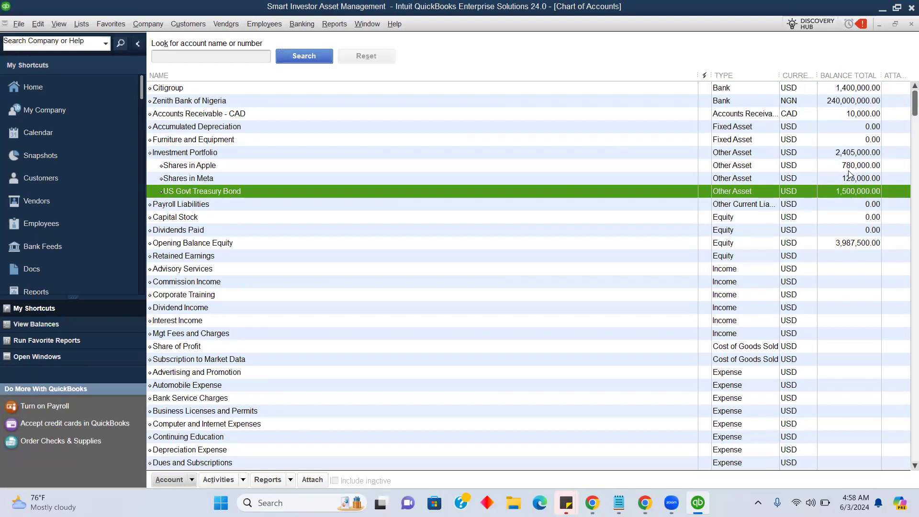
# Step: Run the standard Balance Sheet report and set its date range to All
pyautogui.click(340, 24)
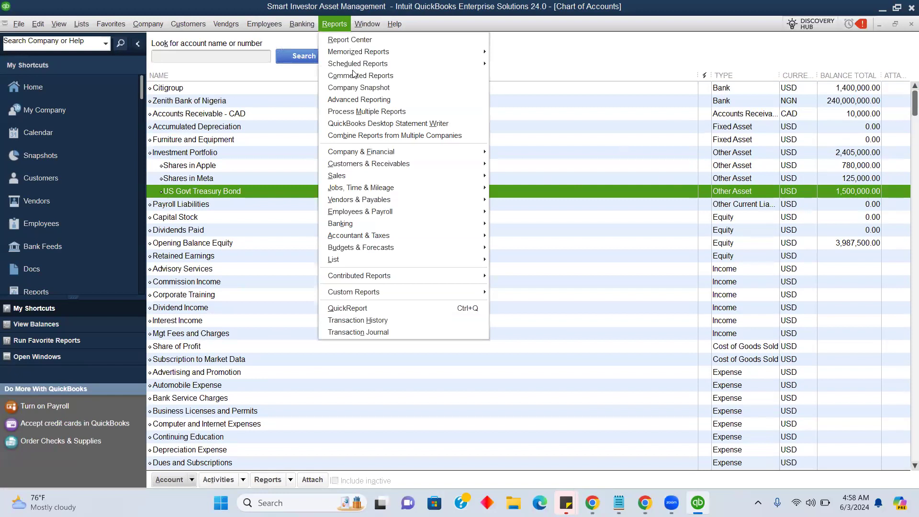
pyautogui.moveTo(369, 154)
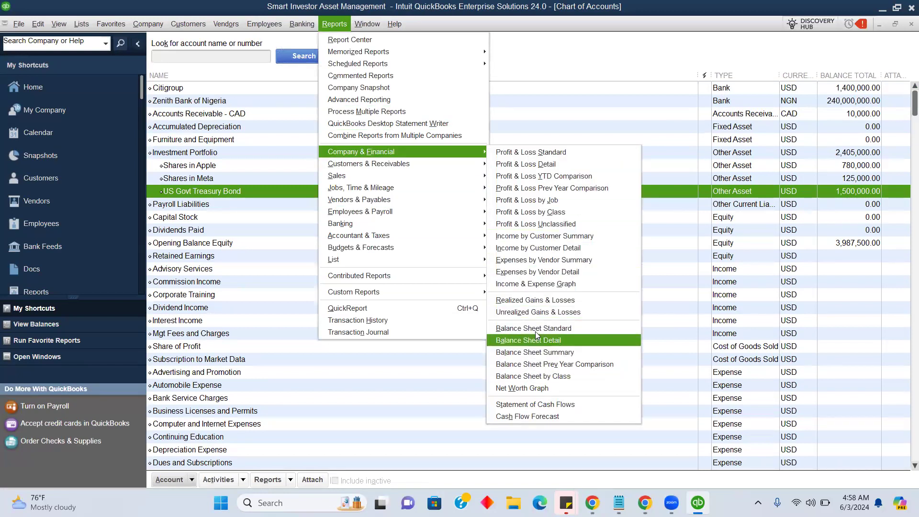
pyautogui.click(533, 328)
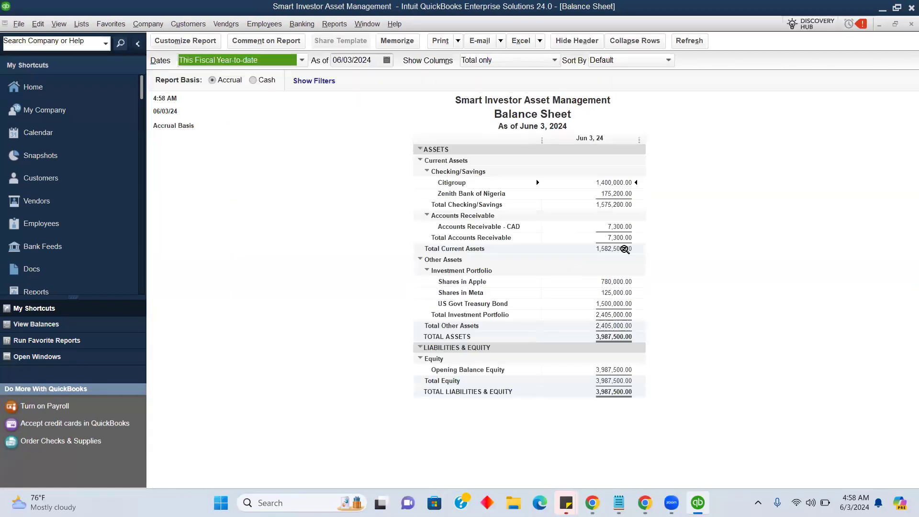
pyautogui.click(302, 59)
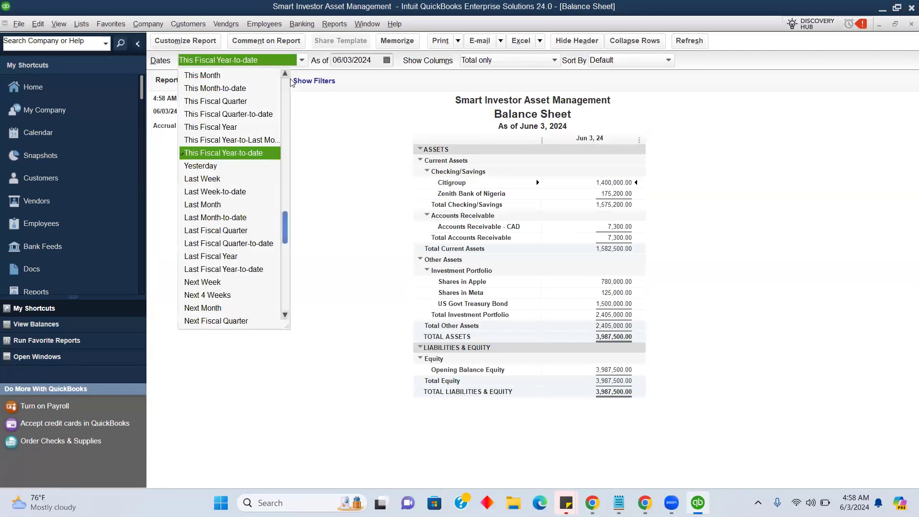
pyautogui.scroll(2, 287, 81)
pyautogui.click(239, 75)
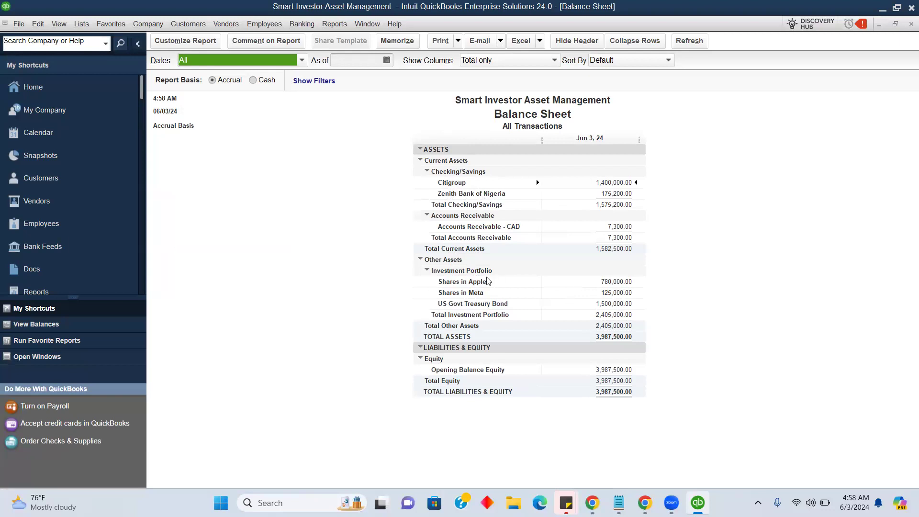
# Step: Collapse the Investment Portfolio, Accounts Receivable and Checking/Savings groups in the Balance Sheet report
pyautogui.click(428, 270)
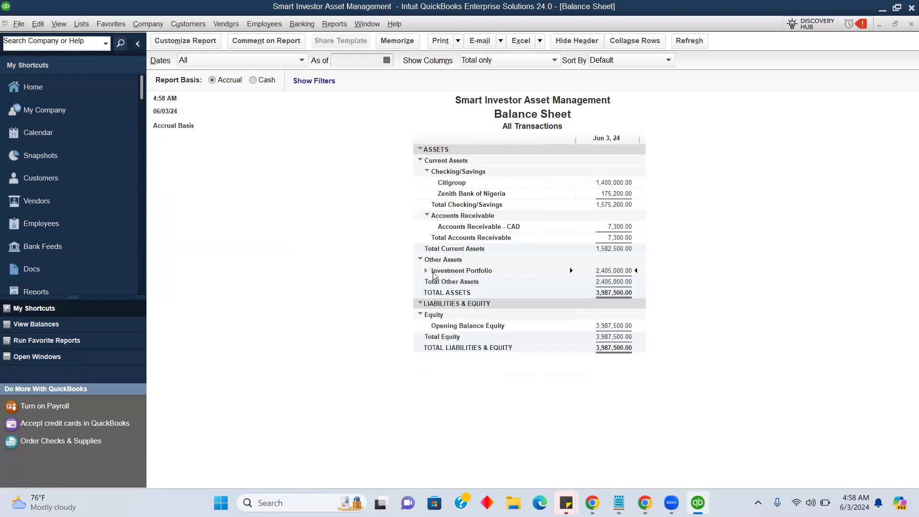
pyautogui.click(427, 216)
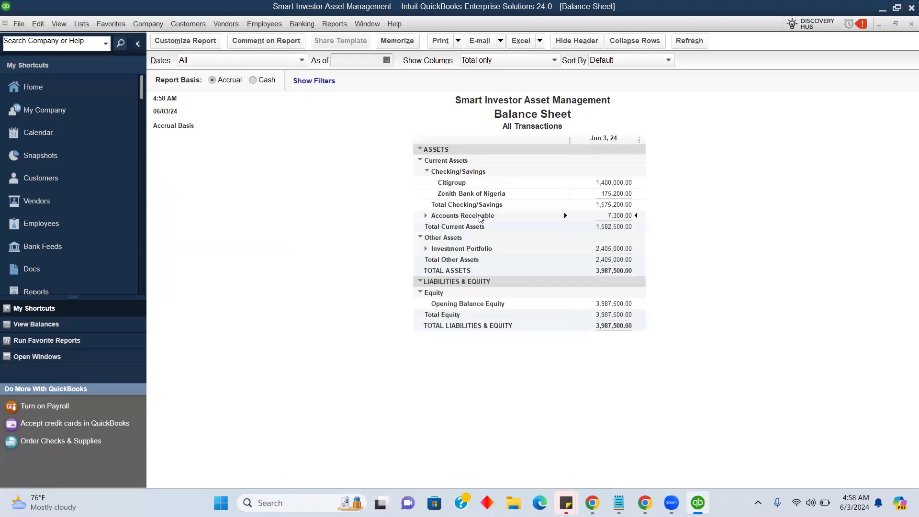
pyautogui.click(427, 172)
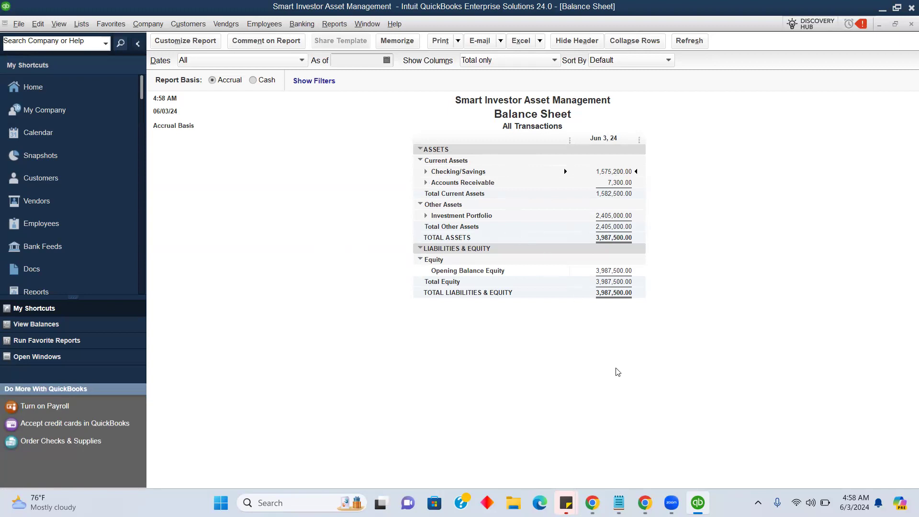
# Step: Switch to Chrome to review the revenue streams in the online notepad, and return to QuickBooks to check the chart of accounts
pyautogui.moveTo(645, 502)
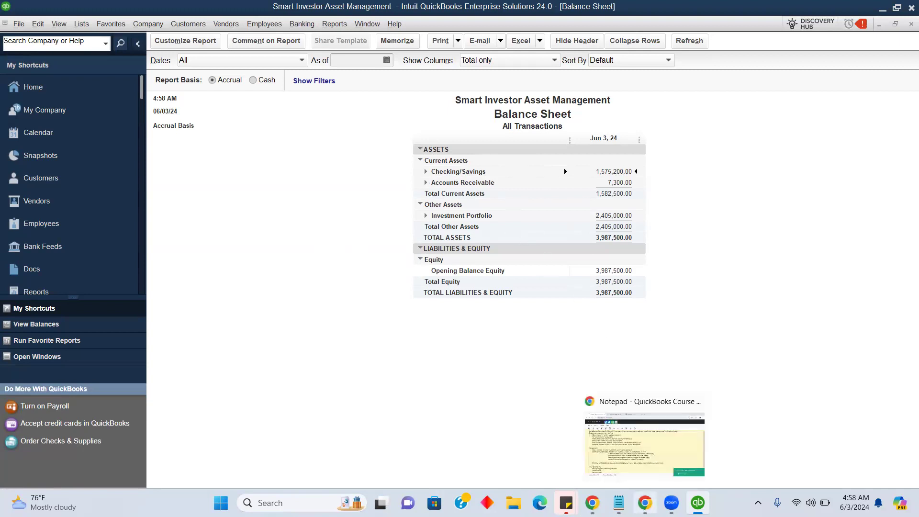
pyautogui.click(624, 434)
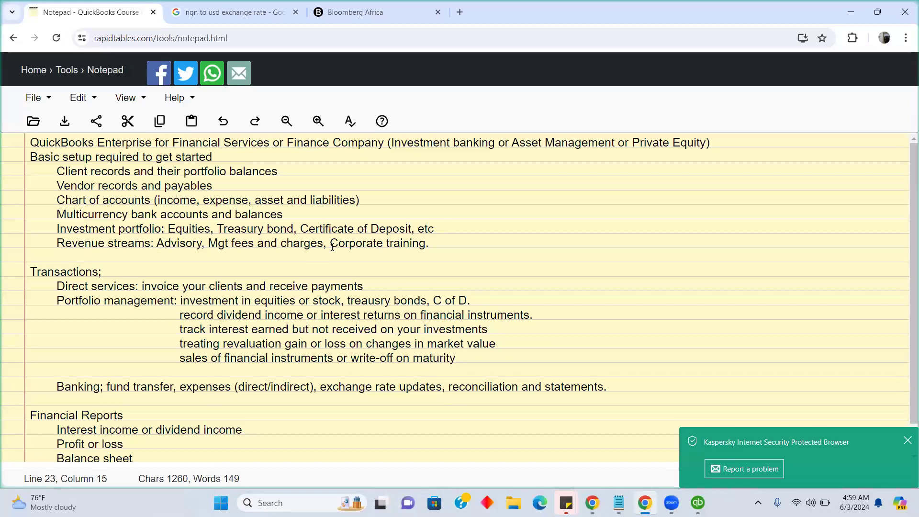
pyautogui.moveTo(697, 503)
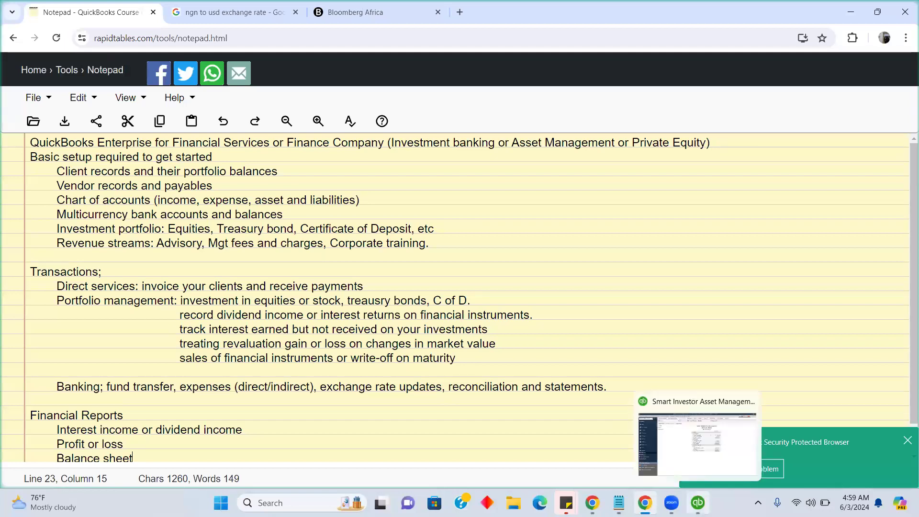
pyautogui.click(683, 467)
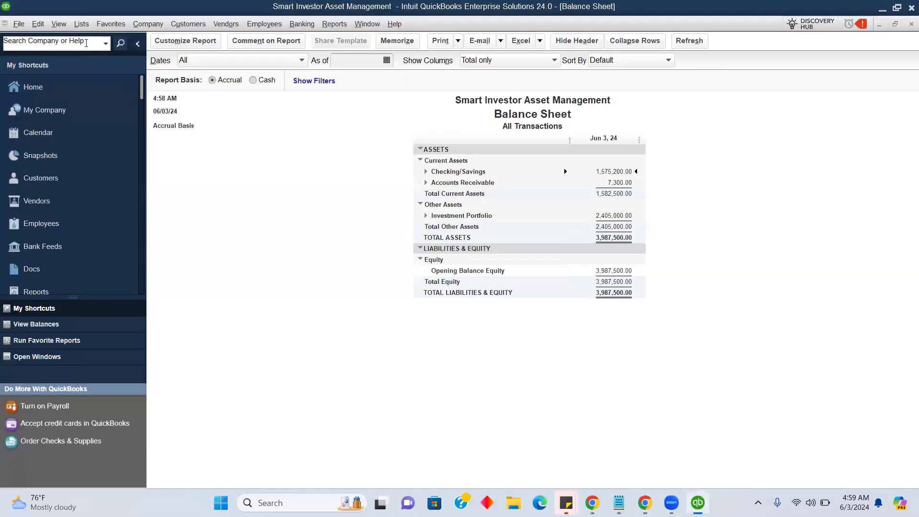
pyautogui.click(77, 24)
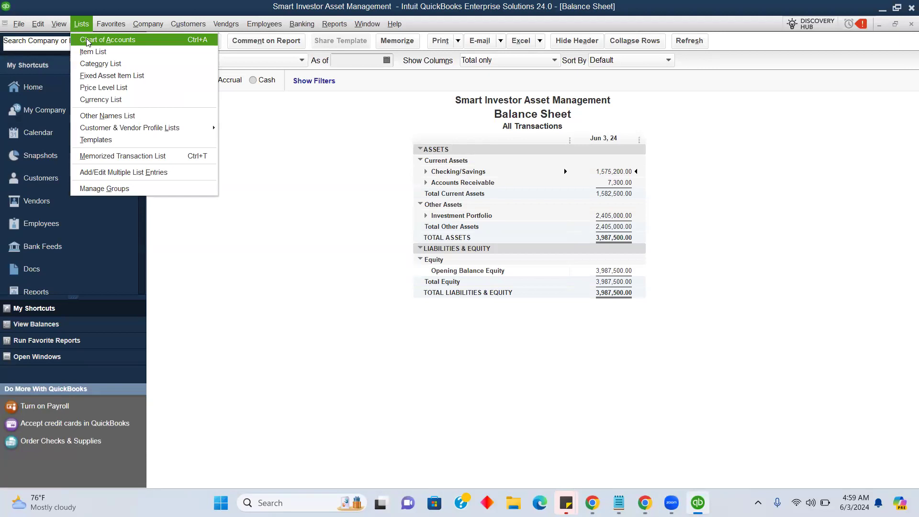
pyautogui.click(88, 42)
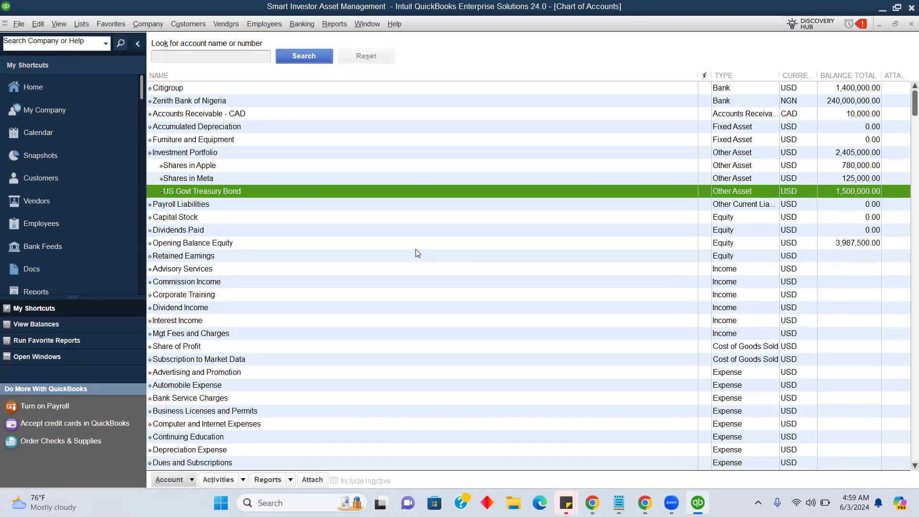
# Step: Add a Service item named Advistory Services to the Item List, linked to the Advisory Services income account
pyautogui.click(81, 24)
pyautogui.click(98, 53)
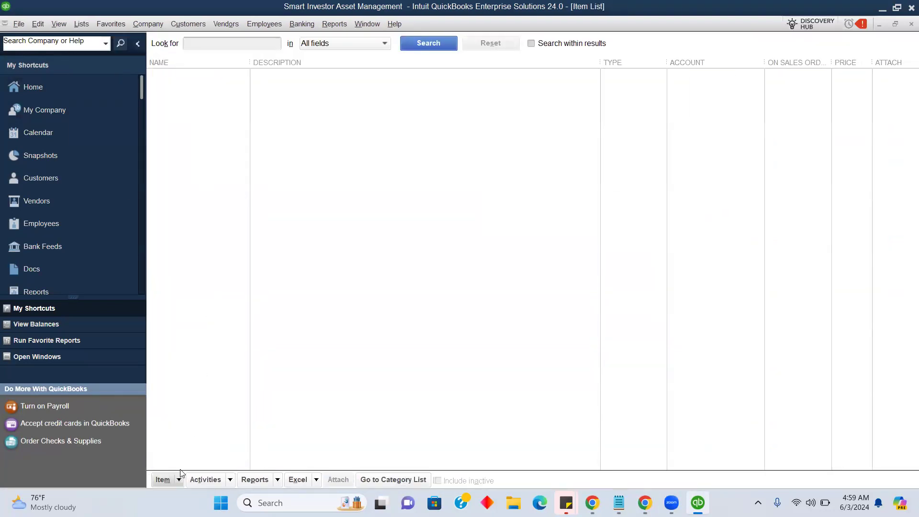
pyautogui.click(178, 479)
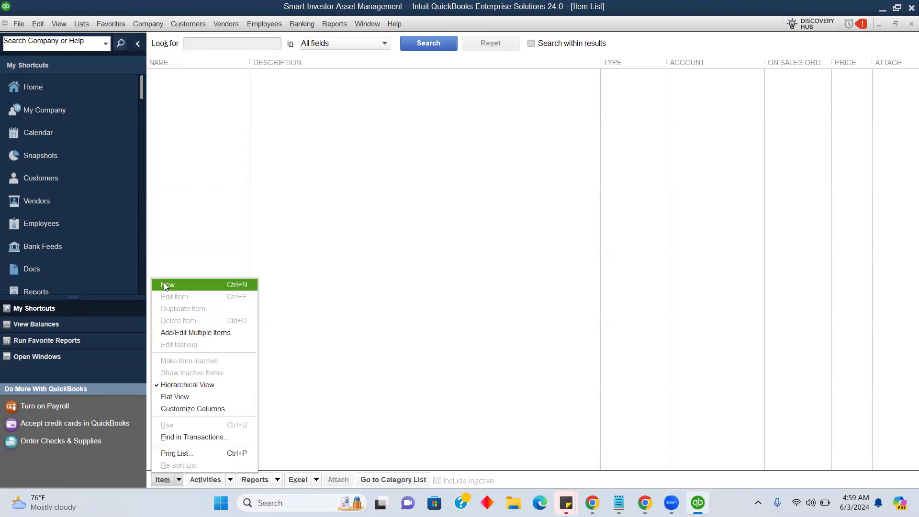
pyautogui.click(164, 285)
pyautogui.click(196, 73)
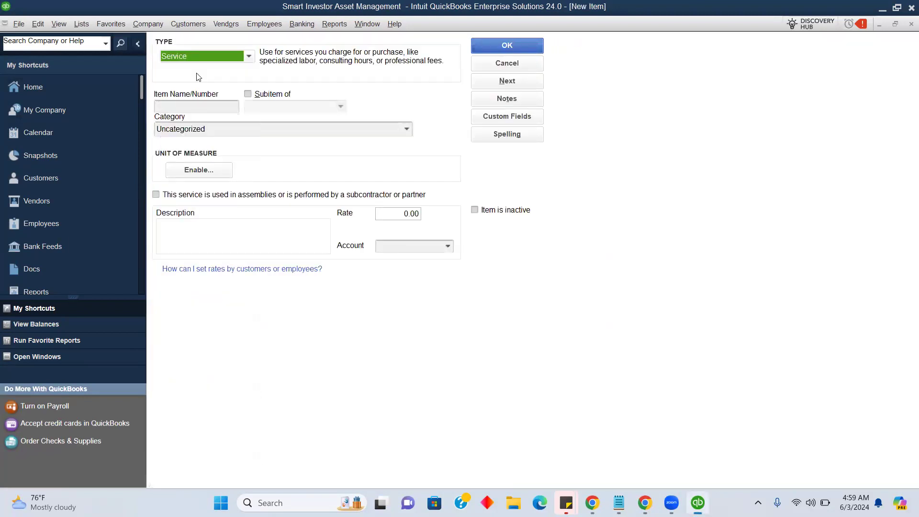
pyautogui.click(192, 102)
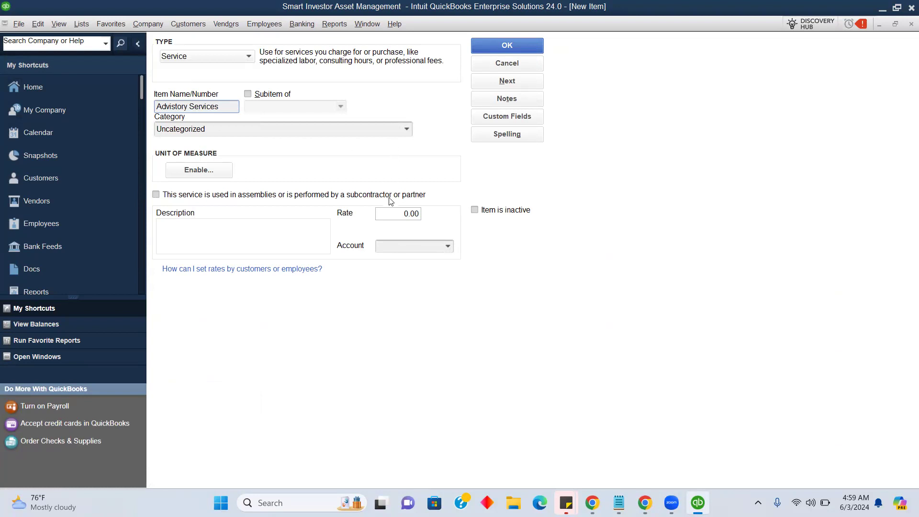
pyautogui.click(447, 247)
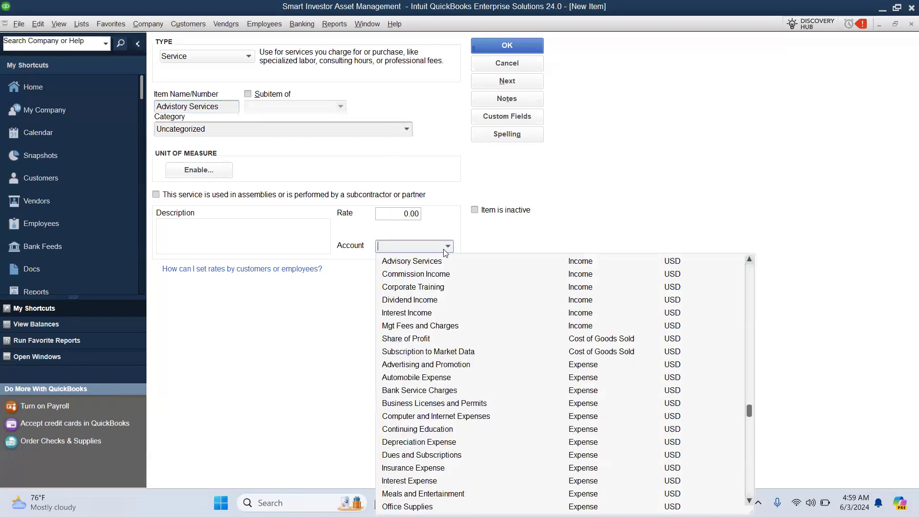
pyautogui.click(420, 264)
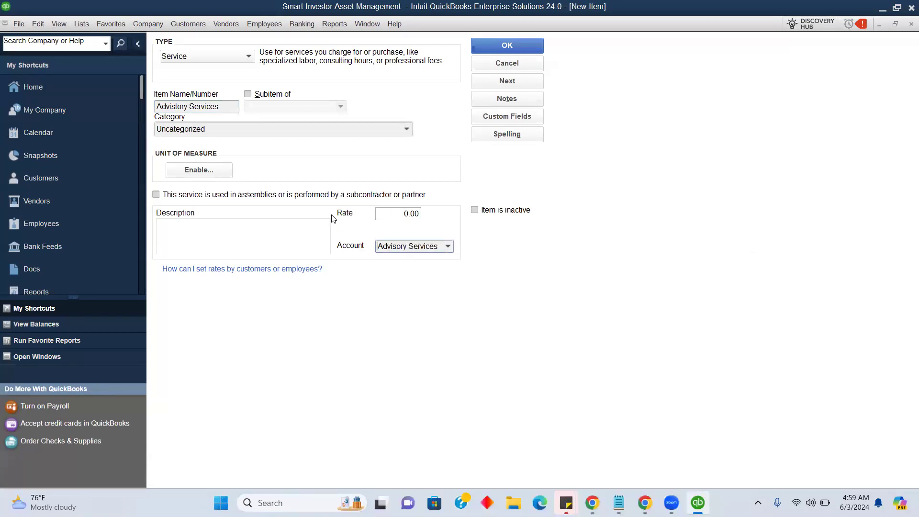
pyautogui.click(493, 44)
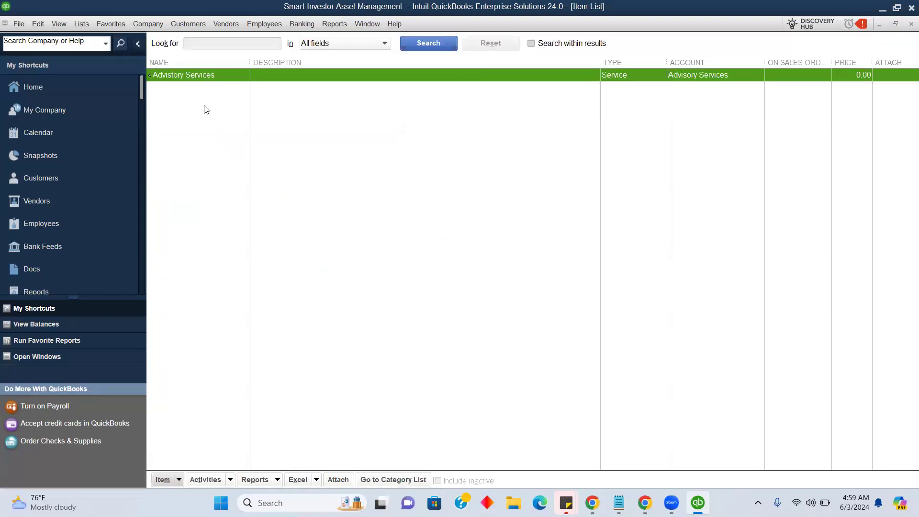
# Step: Add a Service item named Corporate Training to the Item List, linked to the Corporate Training income account
pyautogui.rightClick(203, 106)
pyautogui.click(228, 141)
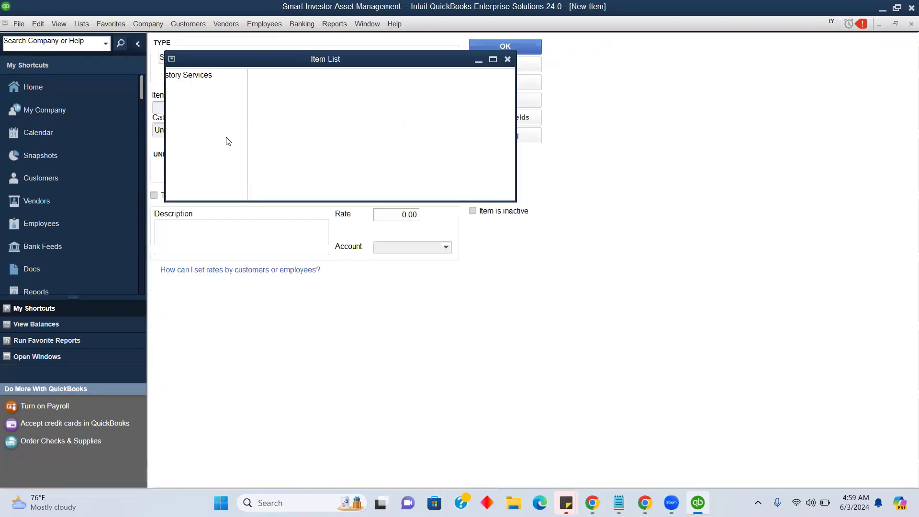
pyautogui.click(203, 72)
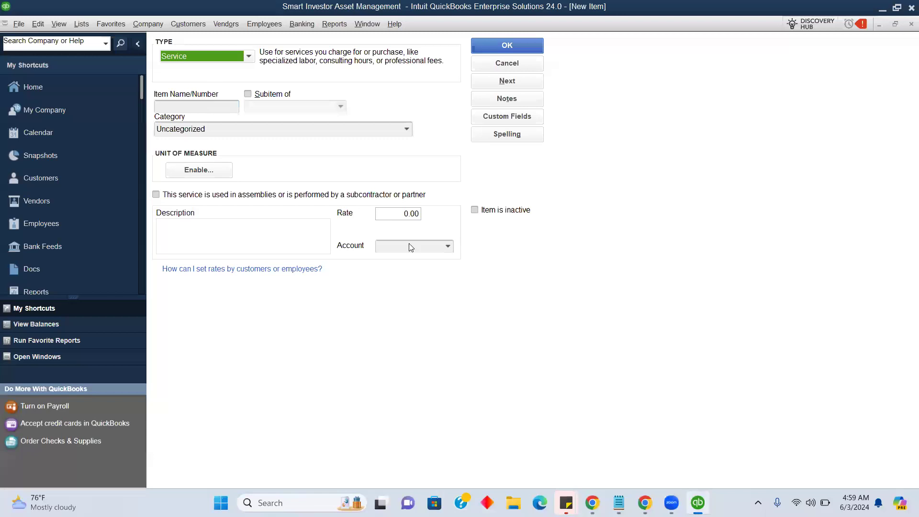
pyautogui.click(448, 246)
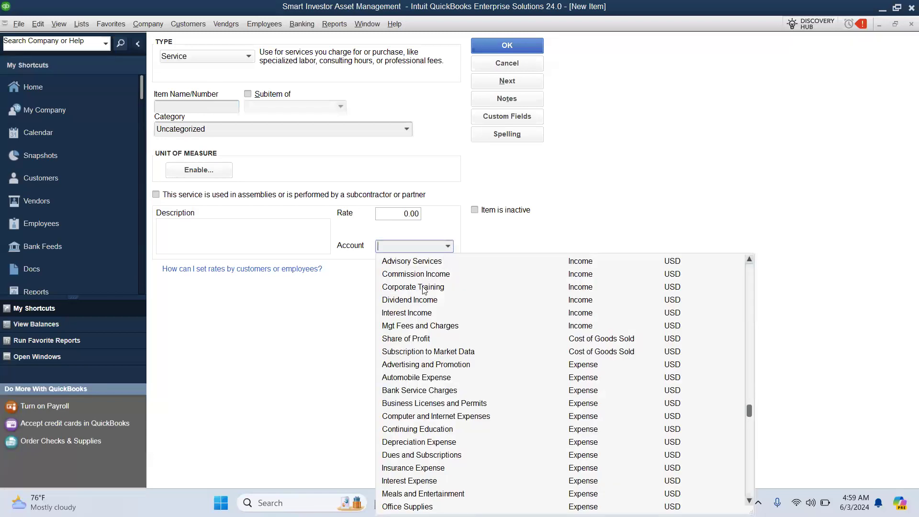
pyautogui.click(408, 300)
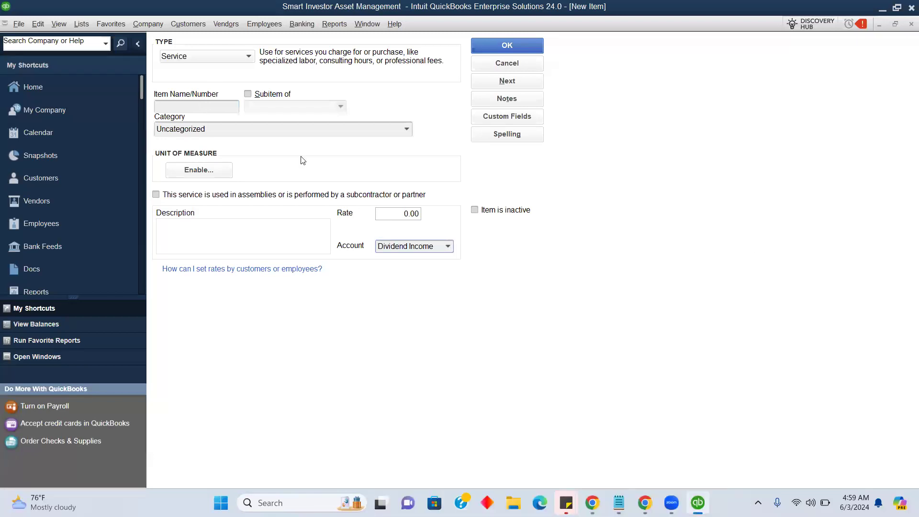
pyautogui.click(448, 246)
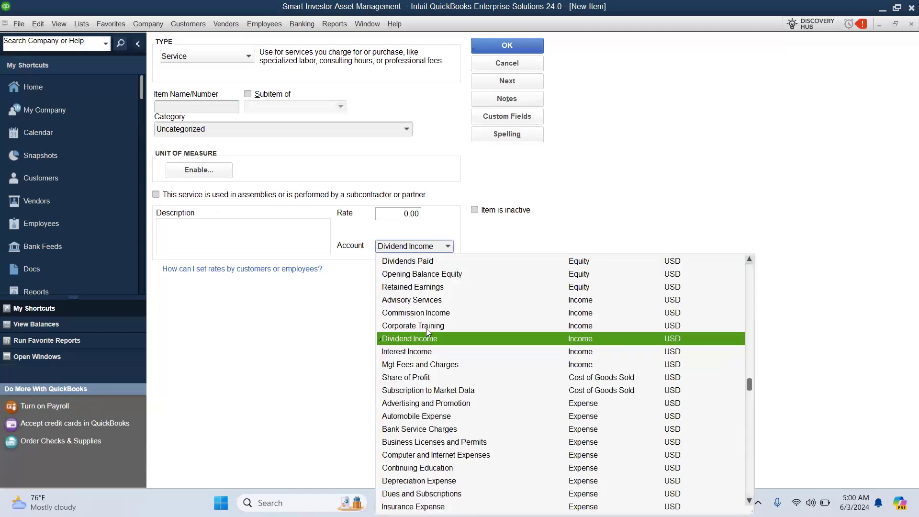
pyautogui.click(409, 326)
pyautogui.click(179, 106)
pyautogui.write('Corporate Training')
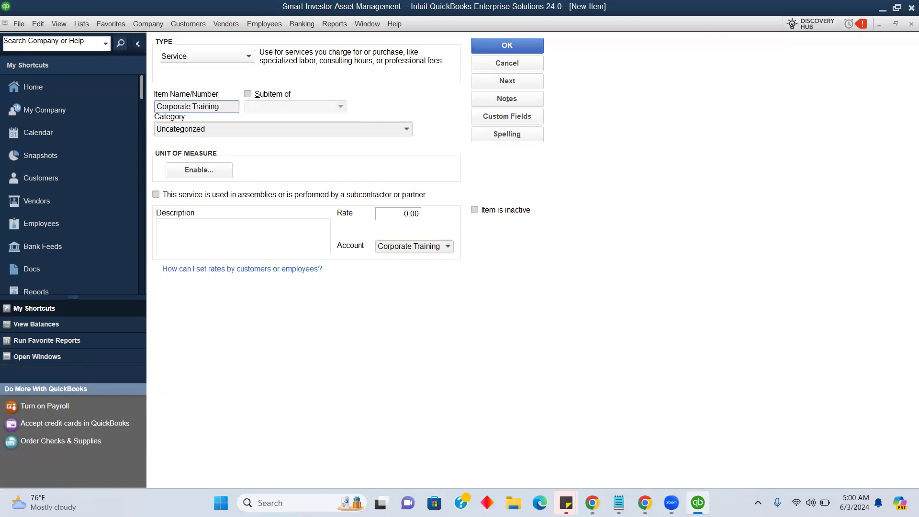
pyautogui.click(493, 43)
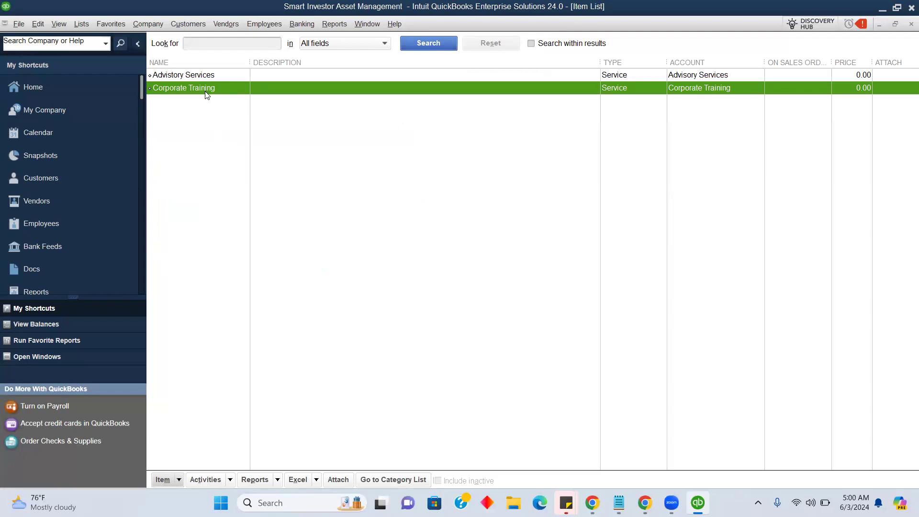
# Step: Switch to Chrome to review the Transactions section of the online notepad, and return to the QuickBooks Home page
pyautogui.click(102, 89)
pyautogui.moveTo(592, 493)
pyautogui.moveTo(644, 503)
pyautogui.click(646, 453)
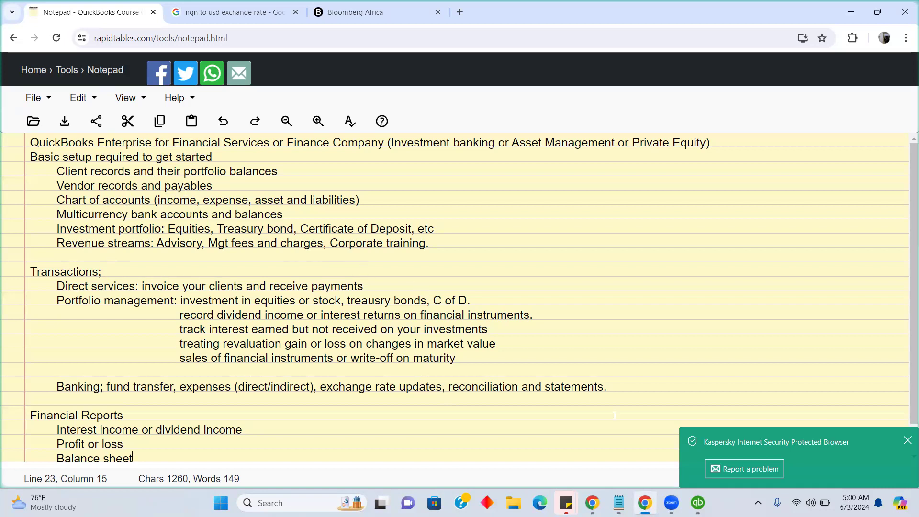
pyautogui.moveTo(698, 502)
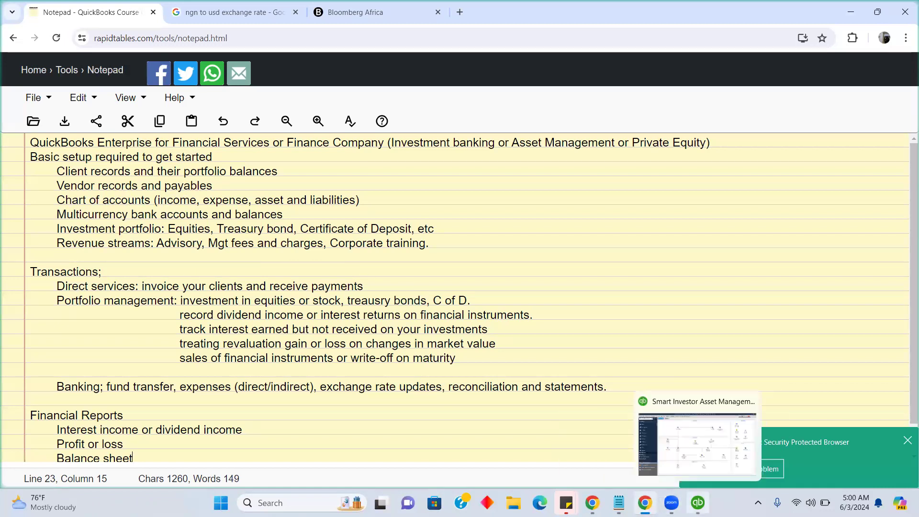
pyautogui.click(681, 458)
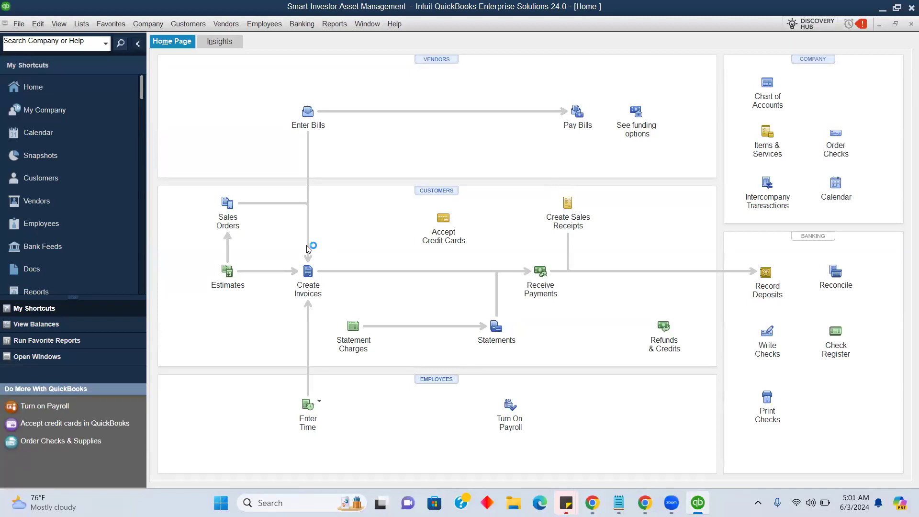
# Step: Start an invoice for Microsoft Inc, widen the Item column, and choose Advistory Services as the first line item
pyautogui.click(308, 271)
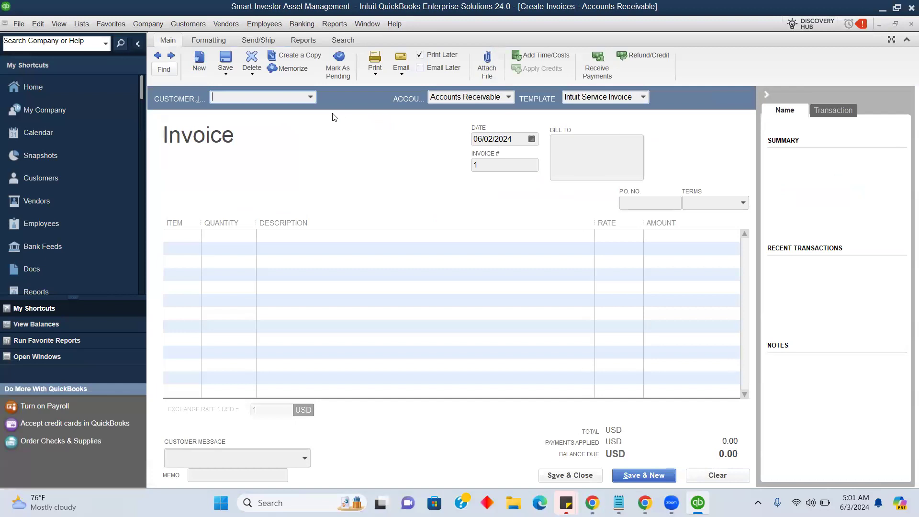
pyautogui.click(311, 98)
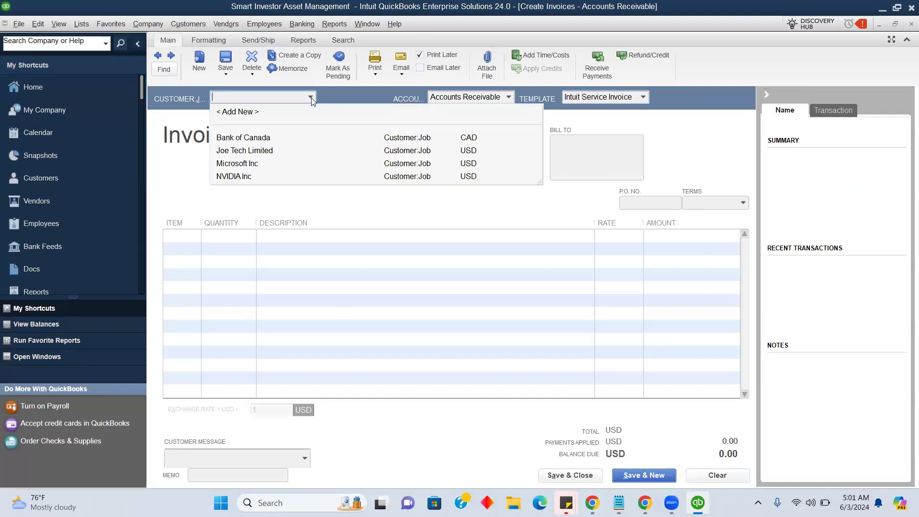
pyautogui.click(233, 164)
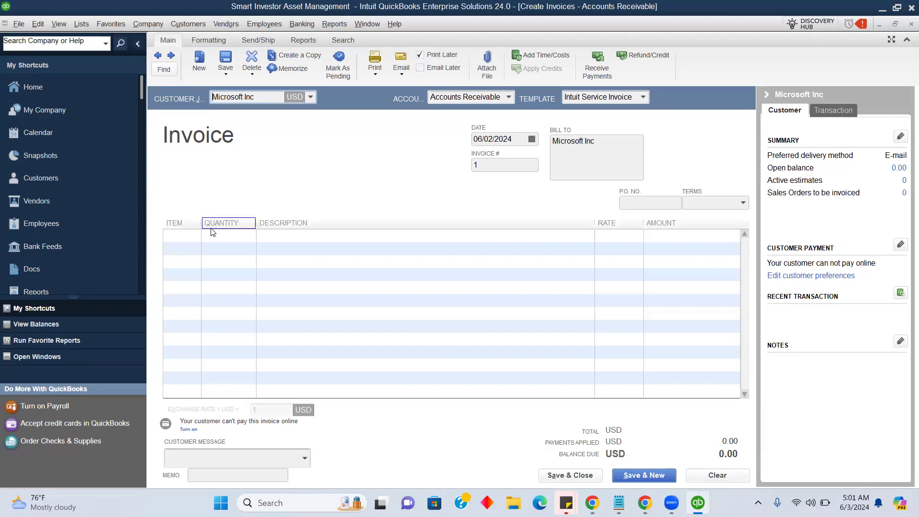
pyautogui.moveTo(201, 222); pyautogui.dragTo(226, 222)
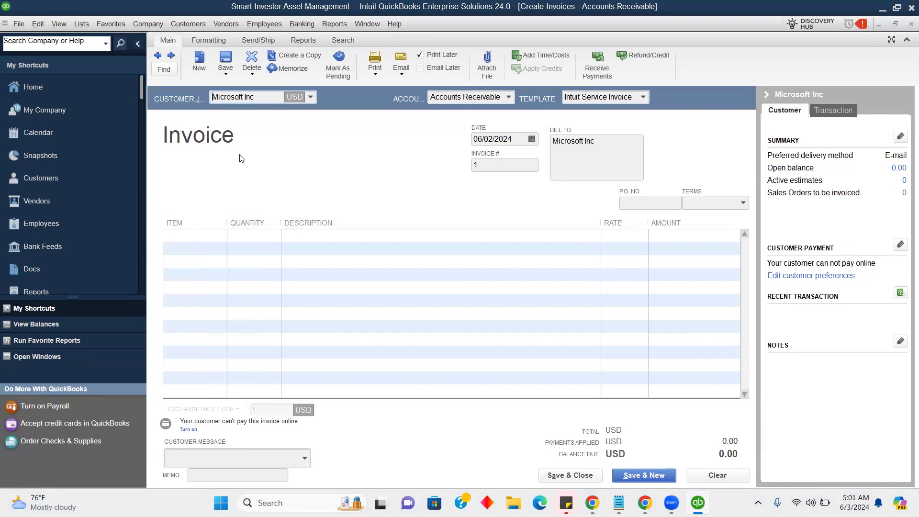
pyautogui.click(200, 238)
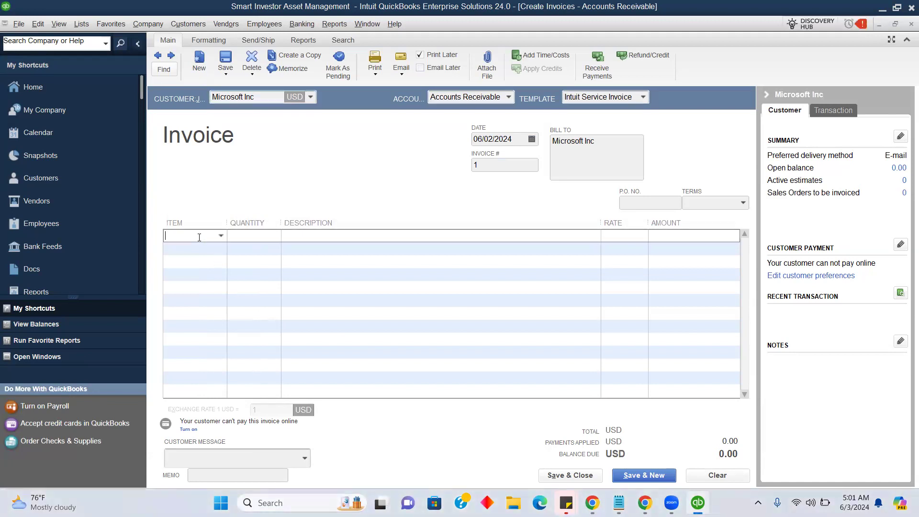
pyautogui.click(221, 238)
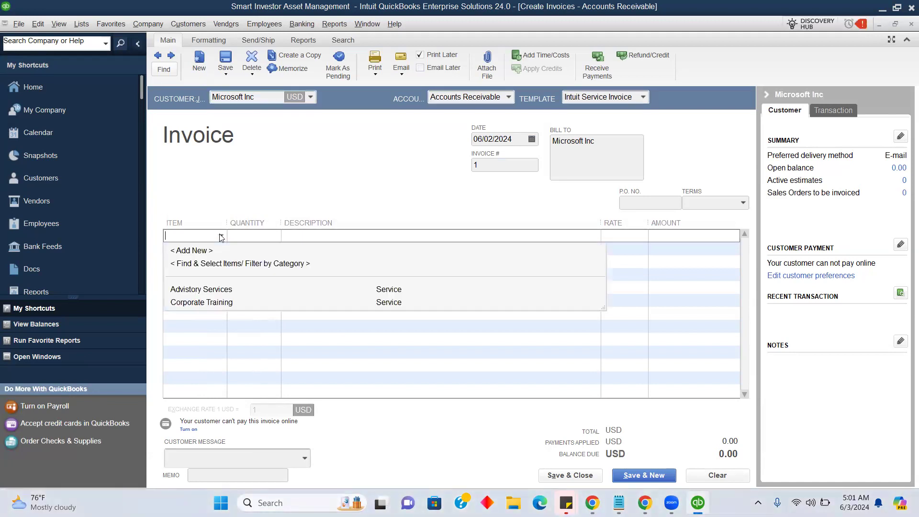
pyautogui.click(205, 288)
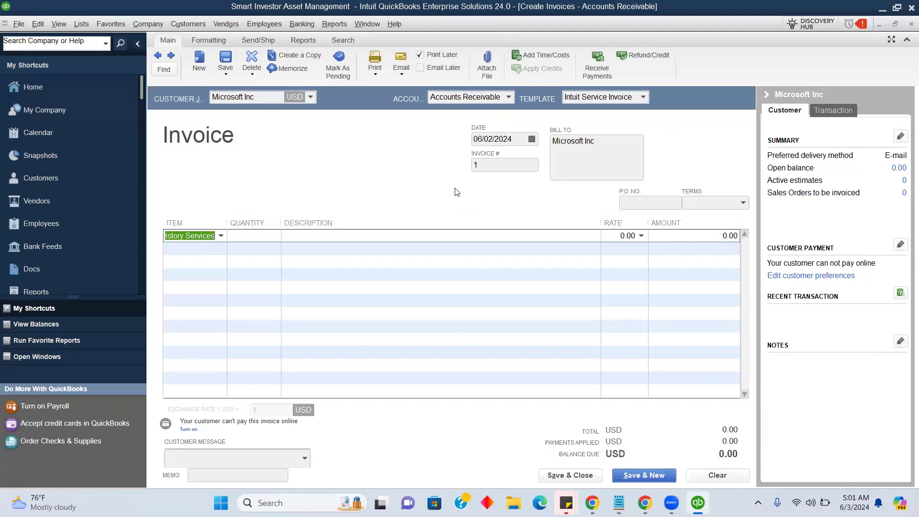
# Step: Customize the invoice's data layout to remove the Quantity column from both the screen and print versions
pyautogui.click(200, 40)
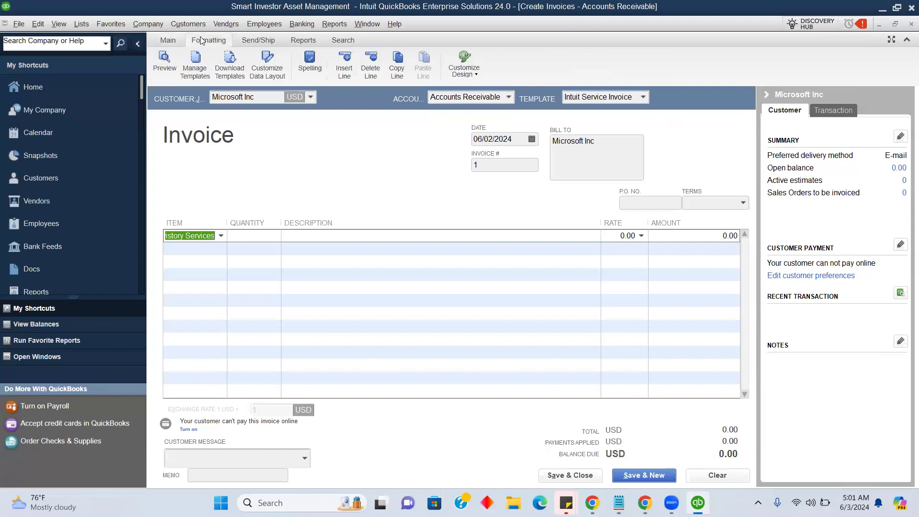
pyautogui.click(276, 56)
pyautogui.press('Escape')
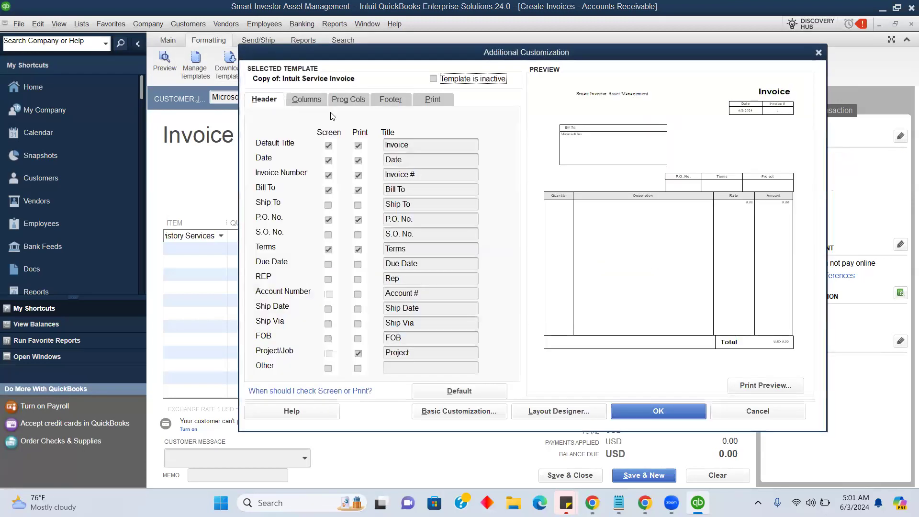
pyautogui.click(305, 100)
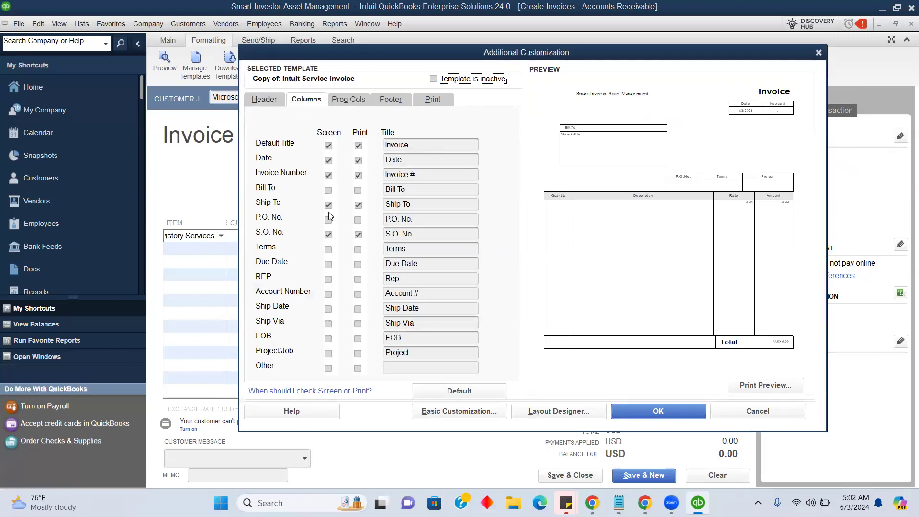
pyautogui.click(359, 210)
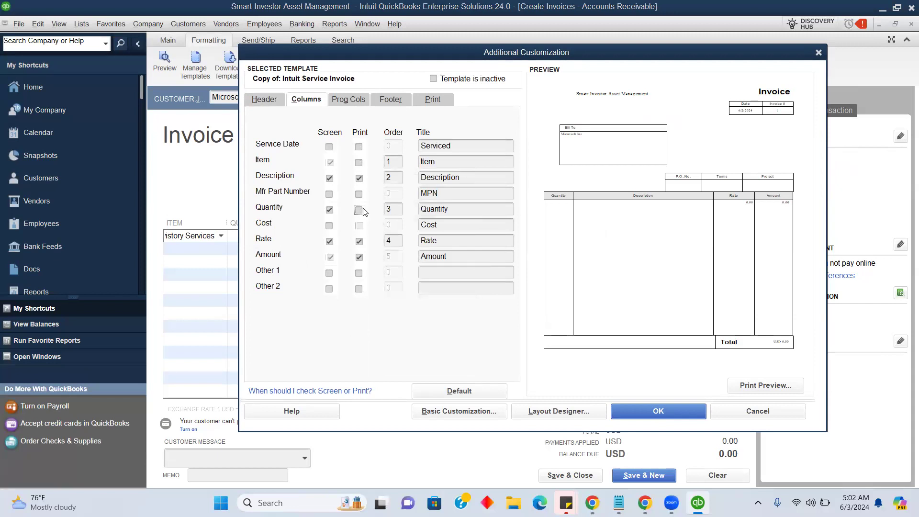
pyautogui.click(505, 218)
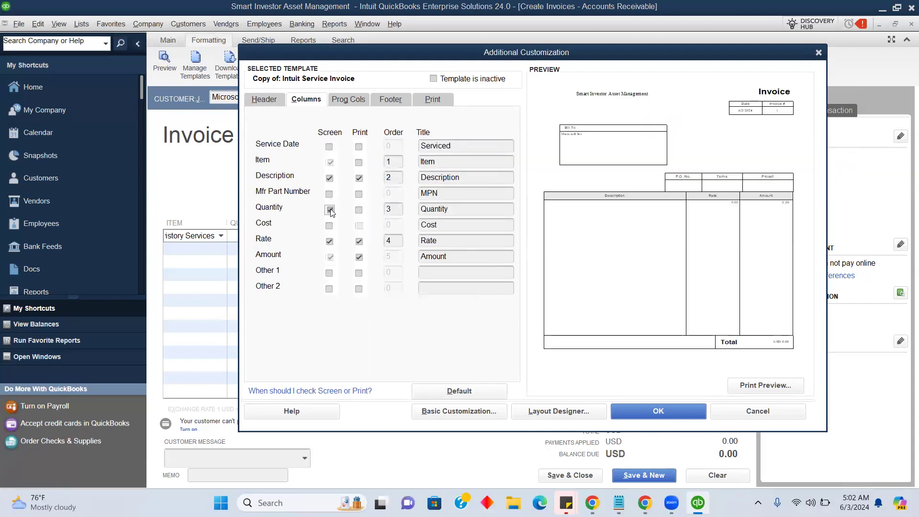
pyautogui.click(330, 210)
pyautogui.click(528, 219)
pyautogui.click(633, 411)
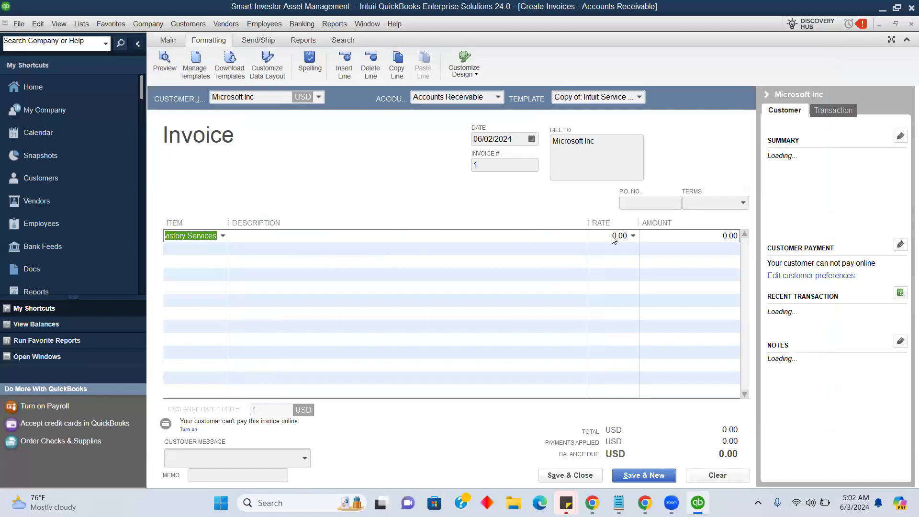
# Step: Widen the invoice's Rate and Amount columns and set the Advistory Services line's rate to 140,000, dismissing the price level notice
pyautogui.moveTo(587, 224)
pyautogui.mouseDown()
pyautogui.moveTo(539, 239)
pyautogui.moveTo(601, 232)
pyautogui.mouseUp()
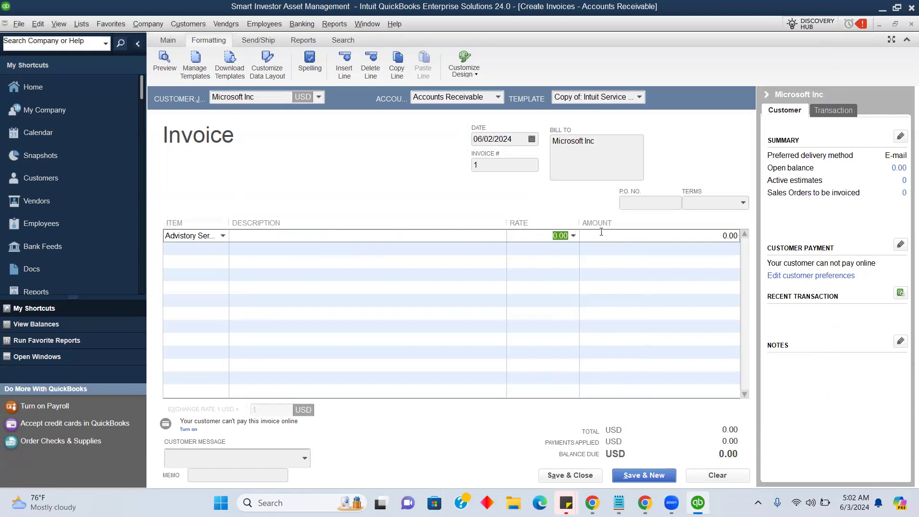
pyautogui.write('140000')
pyautogui.click(468, 235)
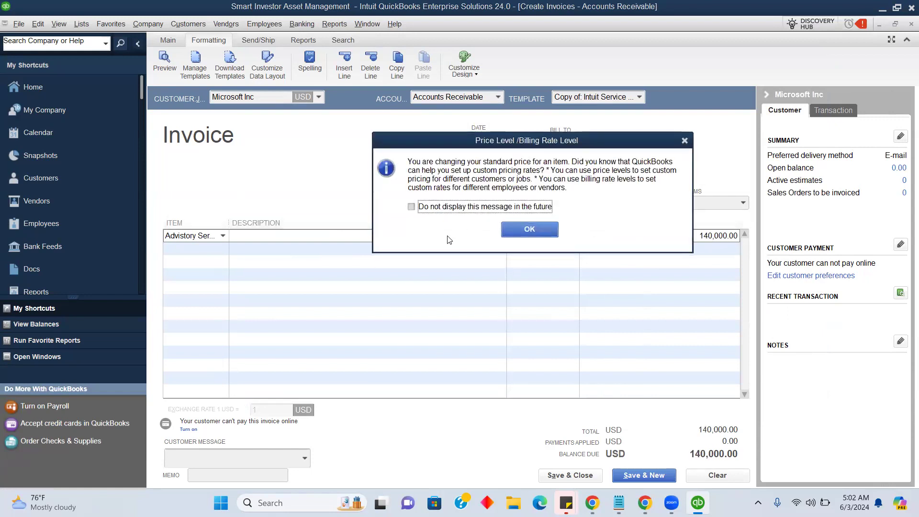
pyautogui.click(515, 229)
pyautogui.click(556, 238)
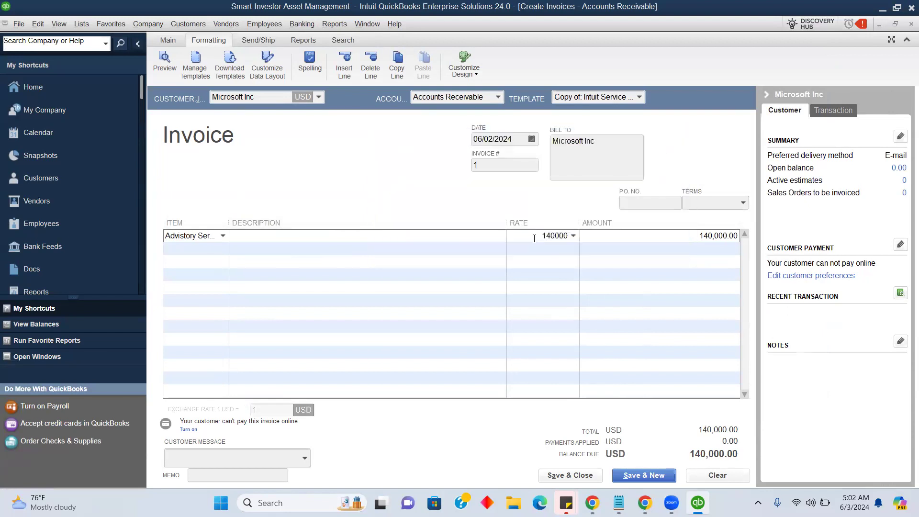
# Step: Describe the line as "Being corporate advisory service provided to MSFT subsidiaries (CEO)", and save and close the Microsoft Inc invoice
pyautogui.click(383, 234)
pyautogui.write('Being ')
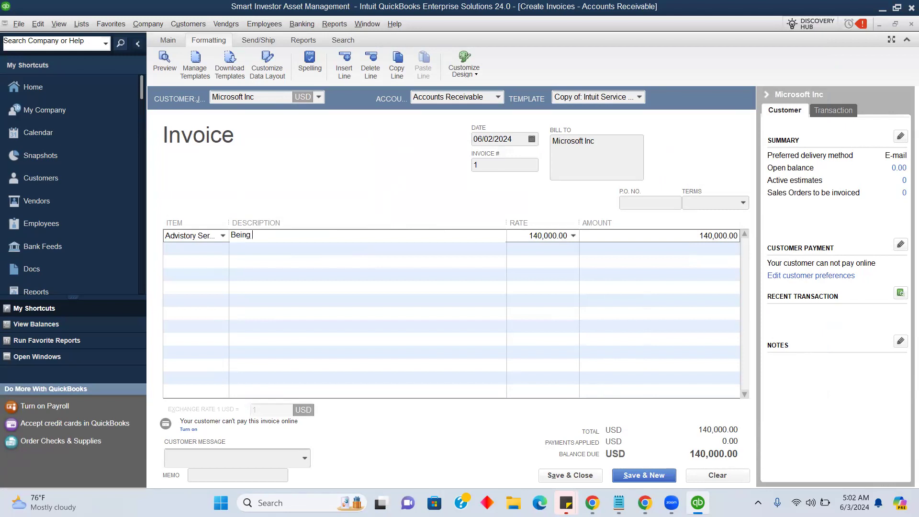
pyautogui.write('corporate advisory service ')
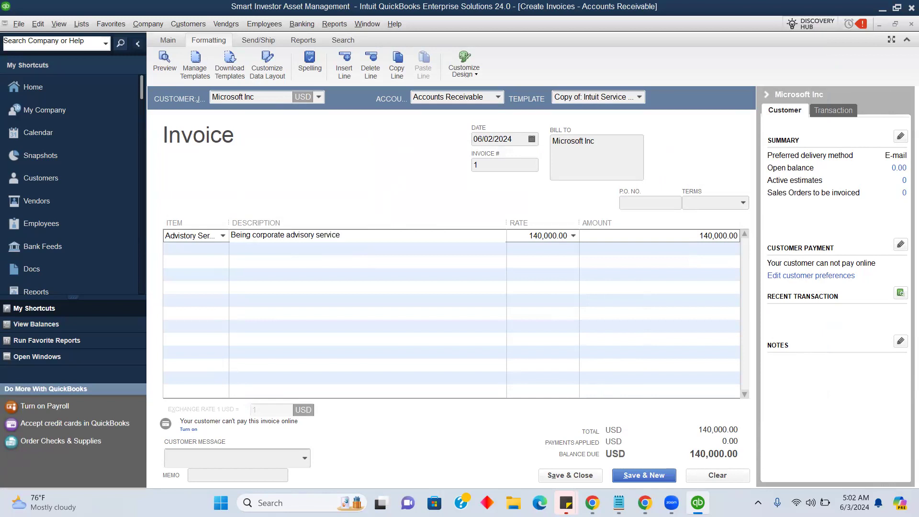
pyautogui.write('provided to MSFT subsidiaries')
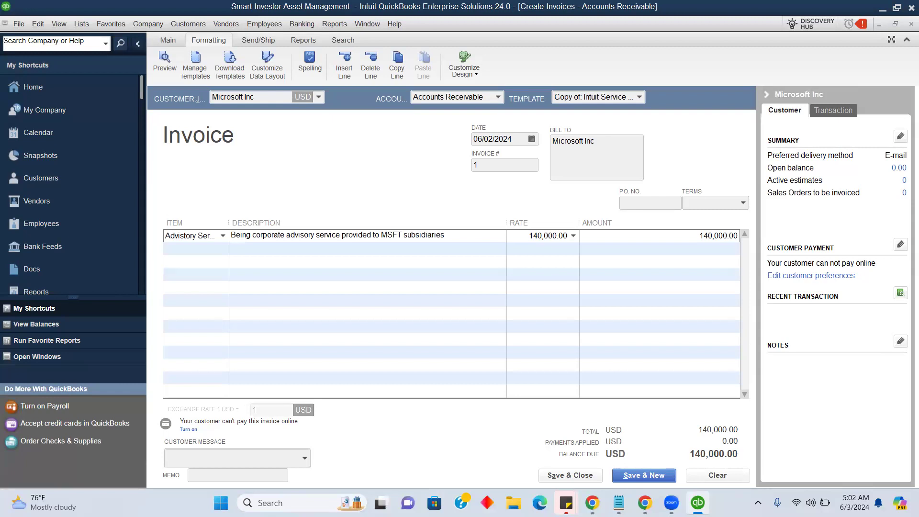
pyautogui.write(' (CEO')
pyautogui.click(597, 235)
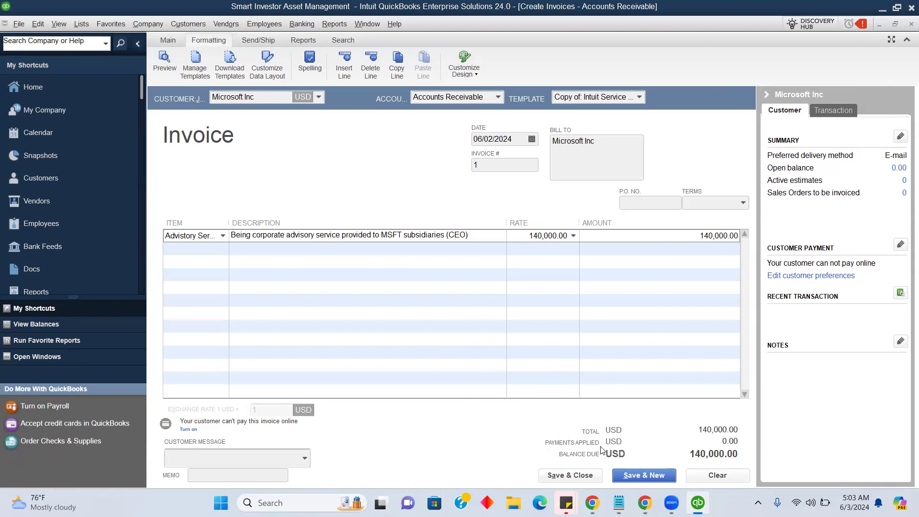
pyautogui.click(573, 474)
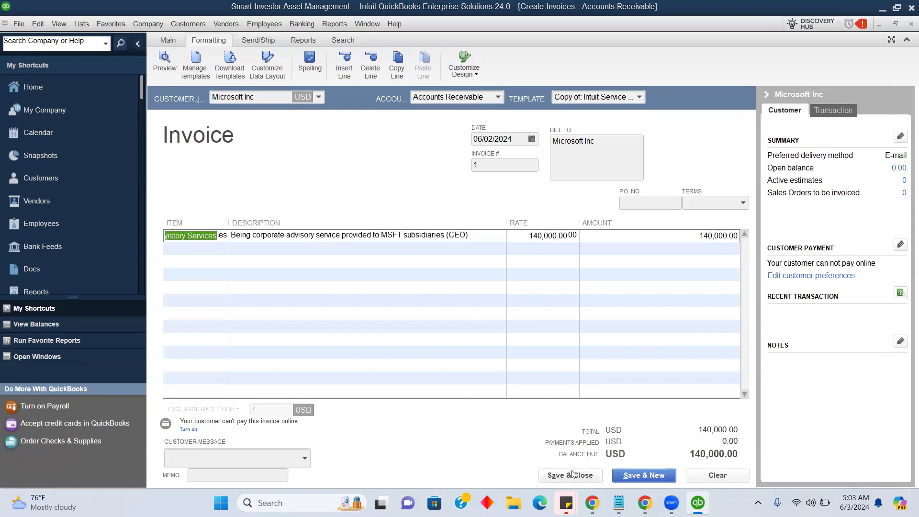
pyautogui.click(530, 288)
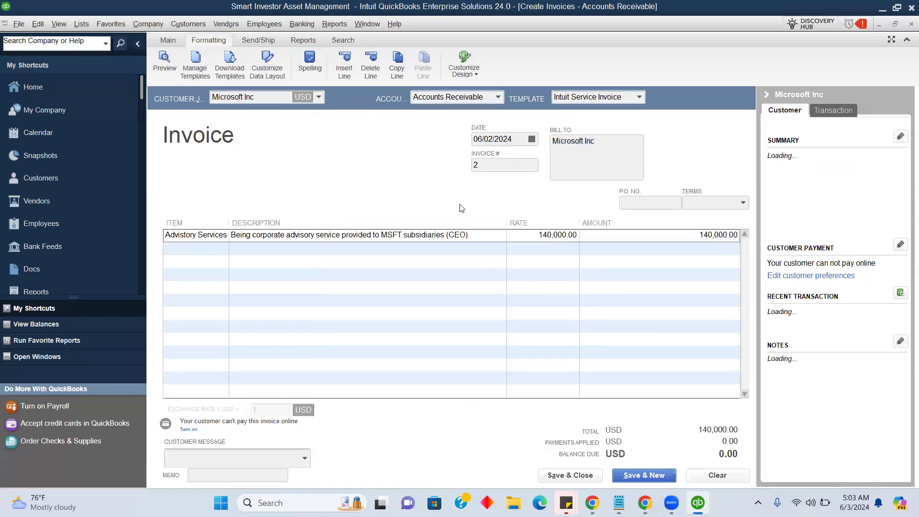
# Step: Run the Customer Balance Summary report to review the customer balances, and return to the Home page
pyautogui.click(334, 24)
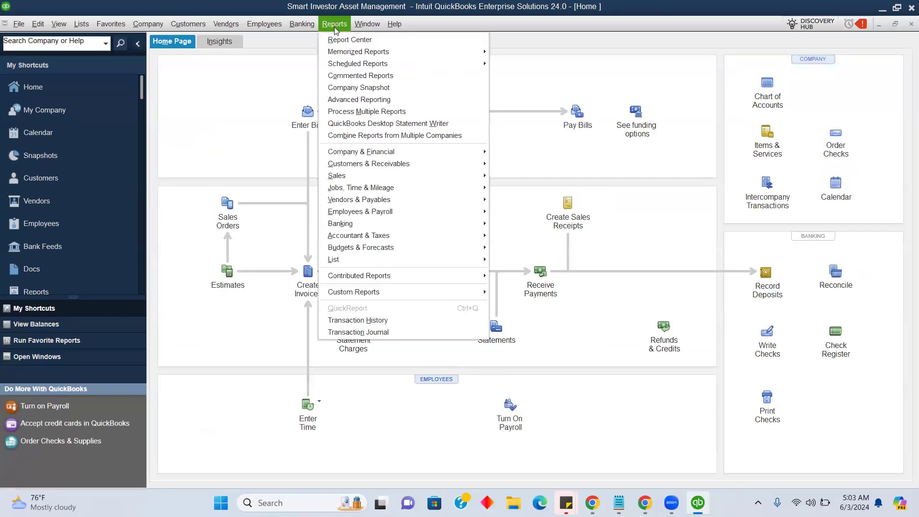
pyautogui.moveTo(394, 164)
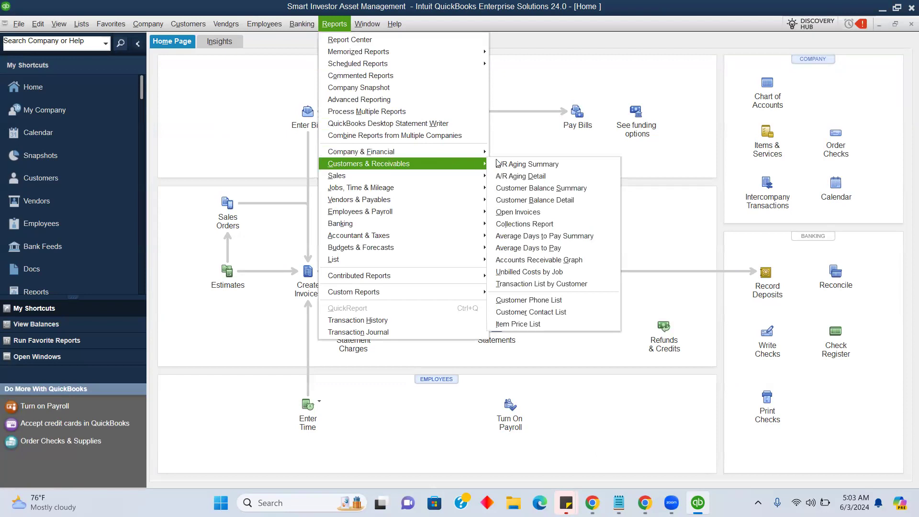
pyautogui.click(529, 188)
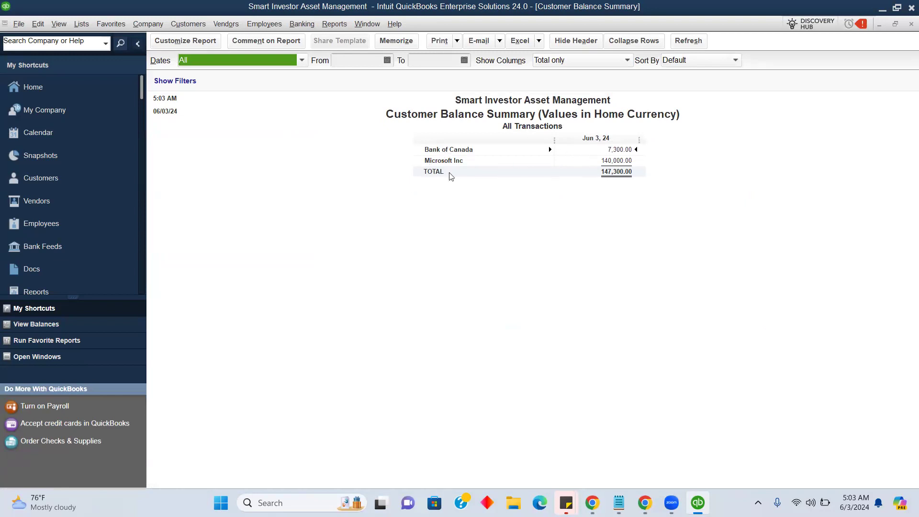
pyautogui.click(80, 83)
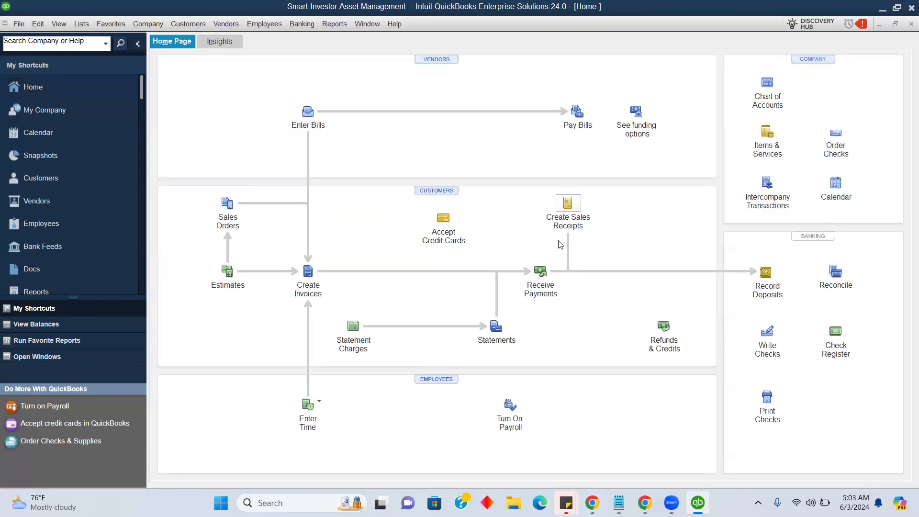
pyautogui.click(538, 271)
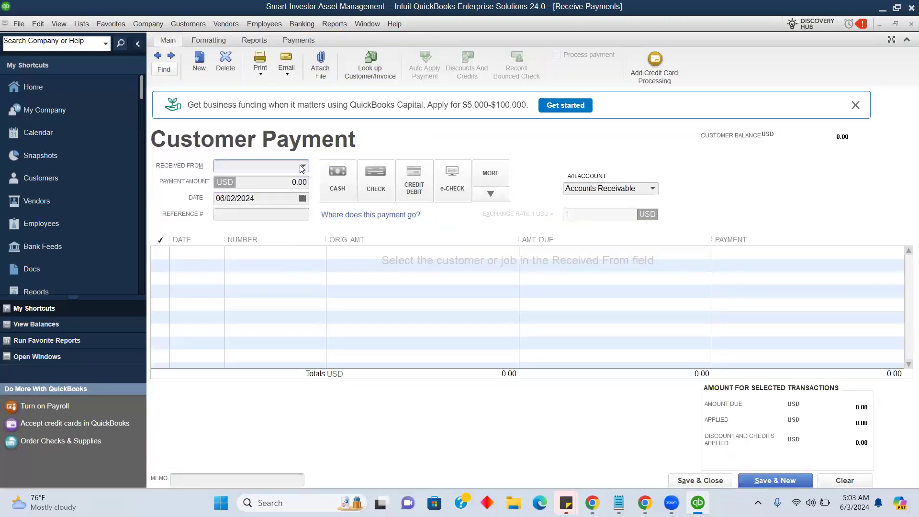
pyautogui.click(302, 166)
pyautogui.click(246, 233)
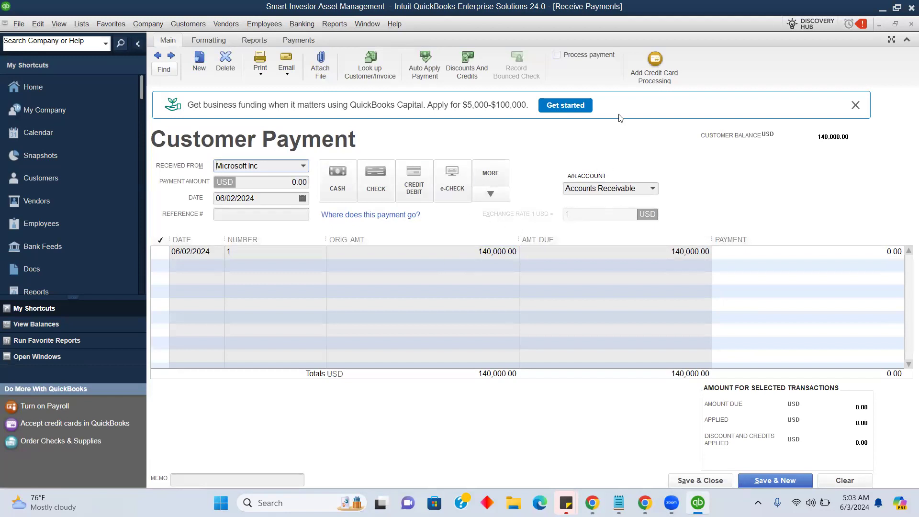
pyautogui.click(911, 24)
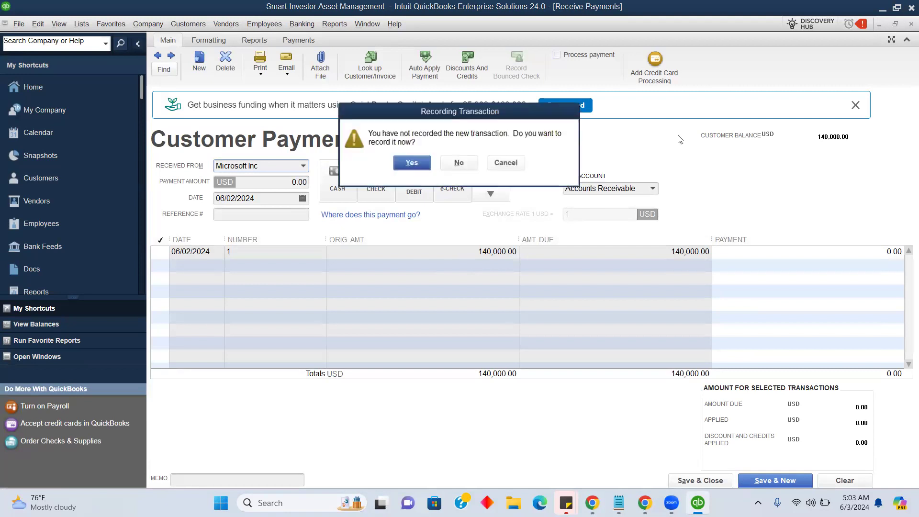
pyautogui.click(466, 165)
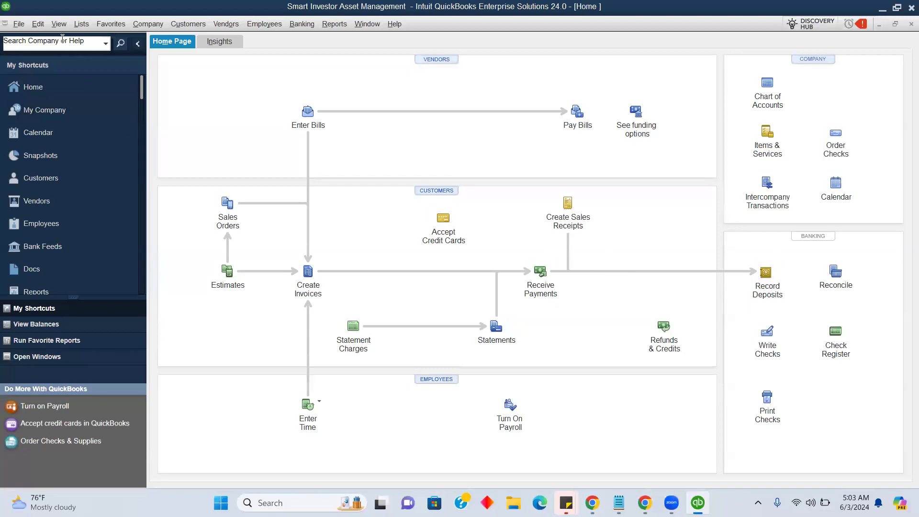
# Step: Turn off Undeposited Funds as the default deposit-to account in the company's Payments preferences, and dismiss the report windows' prompts
pyautogui.click(38, 23)
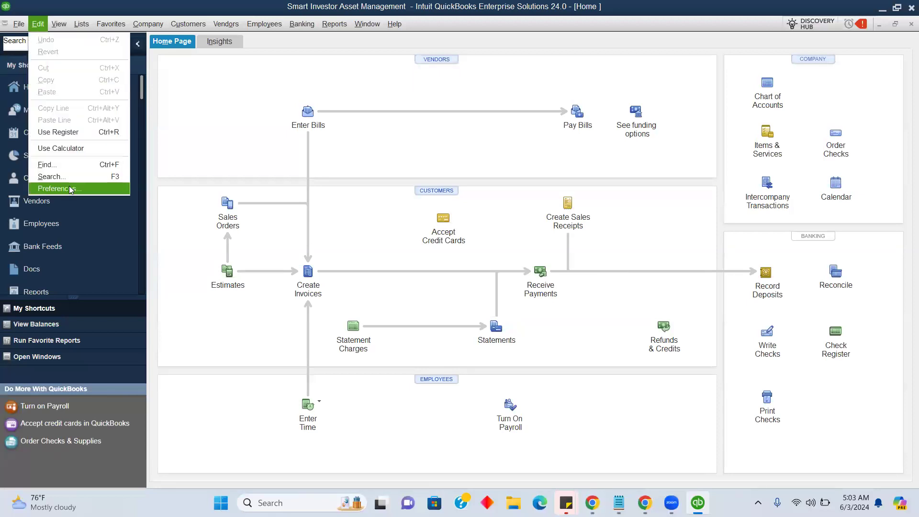
pyautogui.click(63, 189)
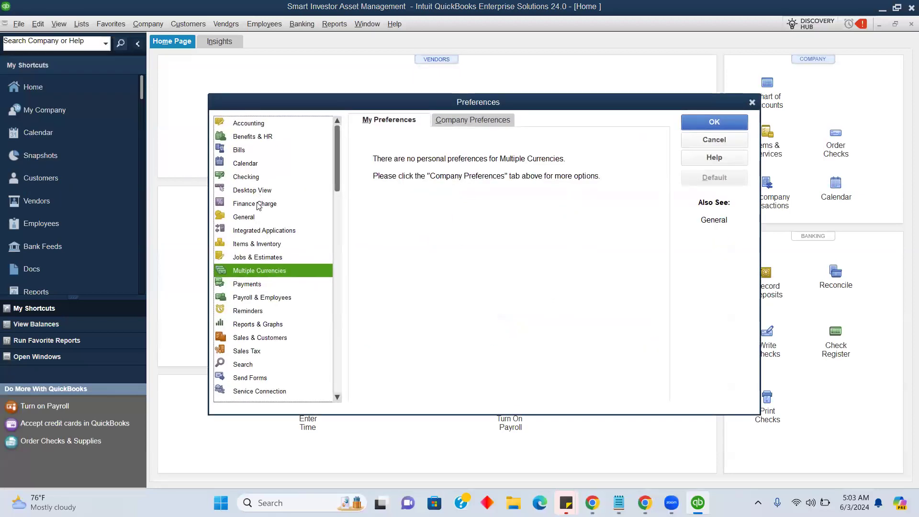
pyautogui.click(255, 285)
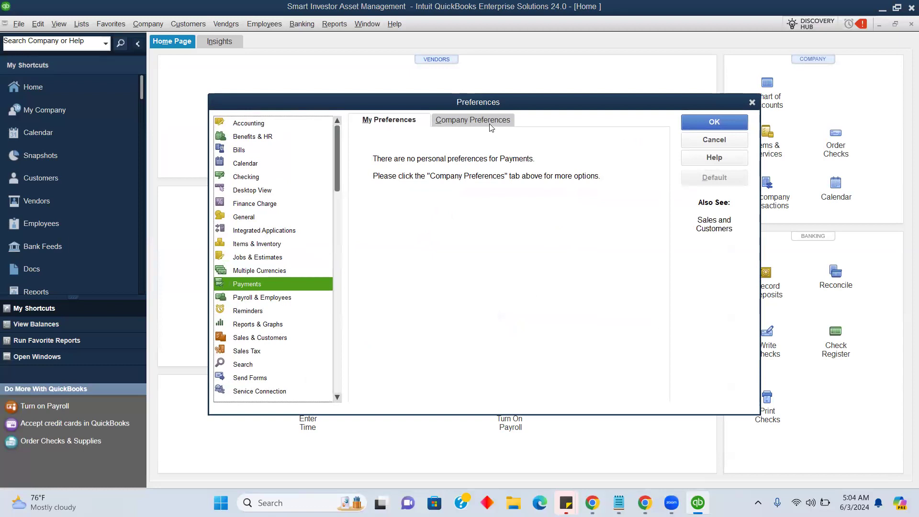
pyautogui.click(492, 125)
pyautogui.click(545, 160)
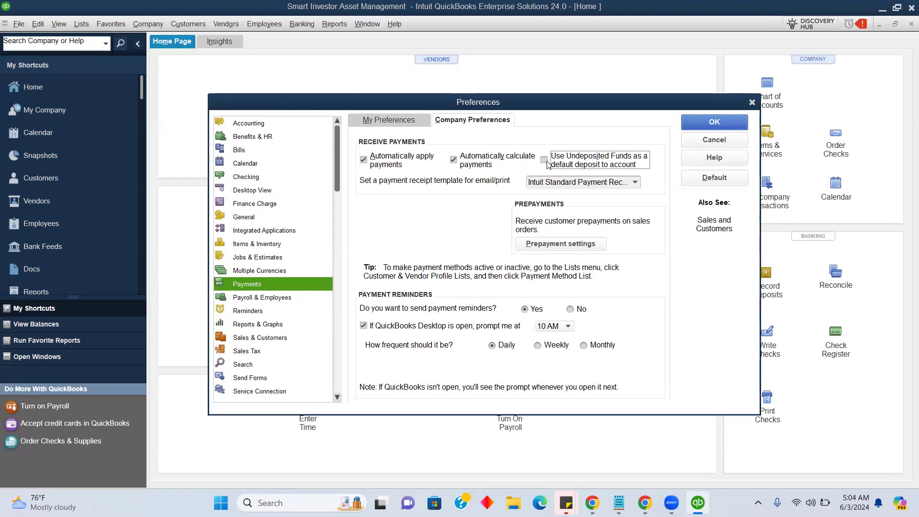
pyautogui.click(736, 123)
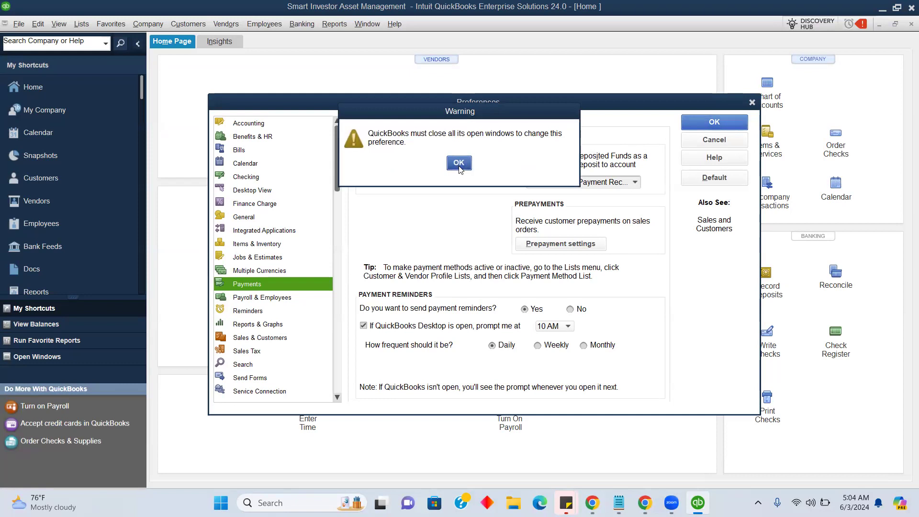
pyautogui.click(458, 163)
pyautogui.click(266, 152)
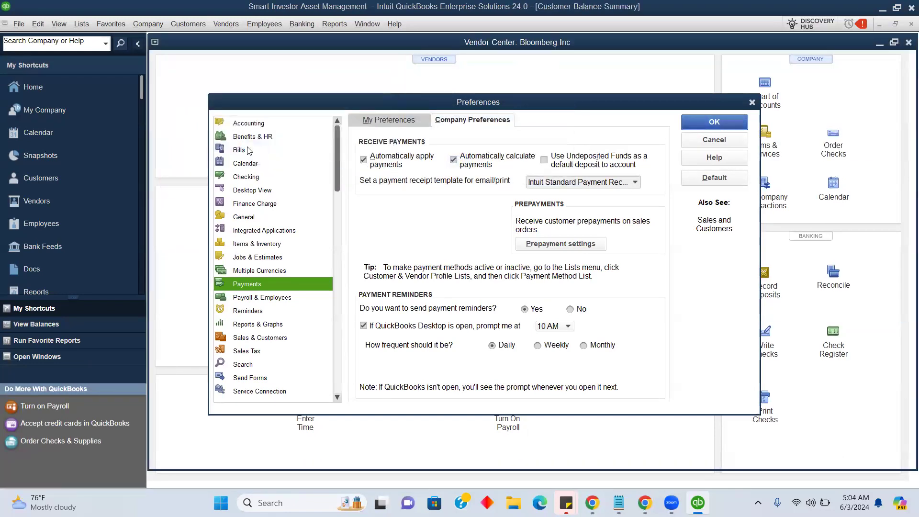
pyautogui.click(708, 123)
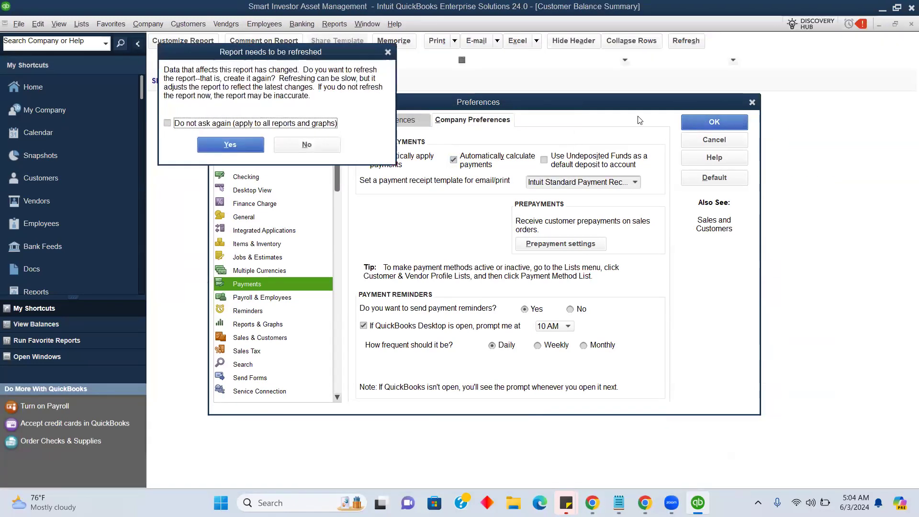
pyautogui.click(230, 145)
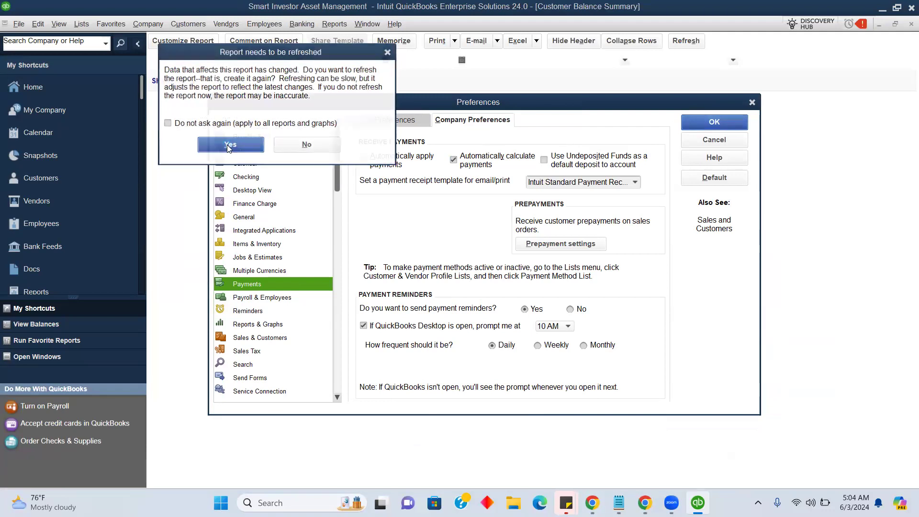
pyautogui.click(458, 224)
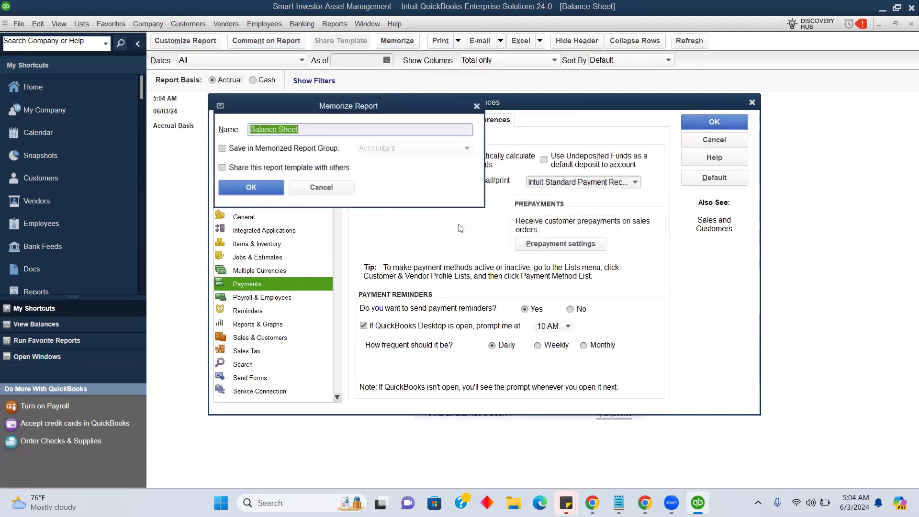
pyautogui.click(289, 184)
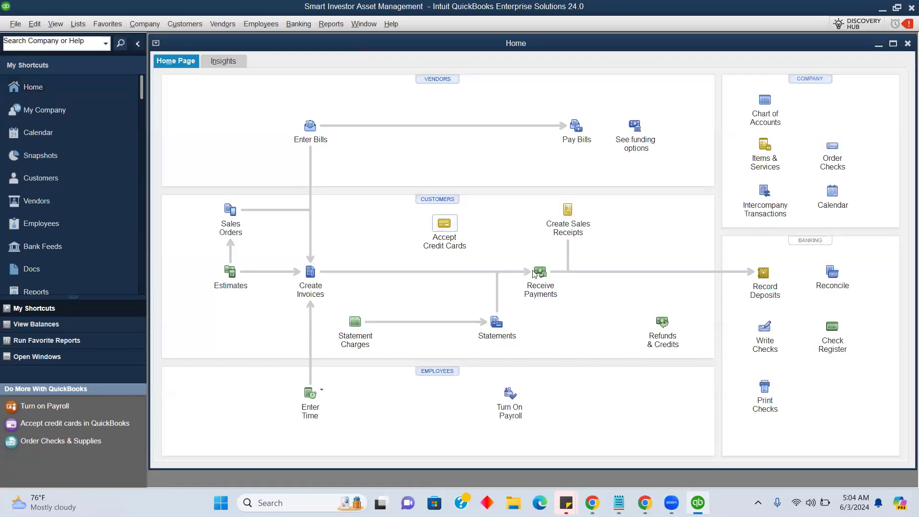
# Step: Examine the deposit-to field on a blank, maximized customer payment form, and close the form
pyautogui.click(536, 272)
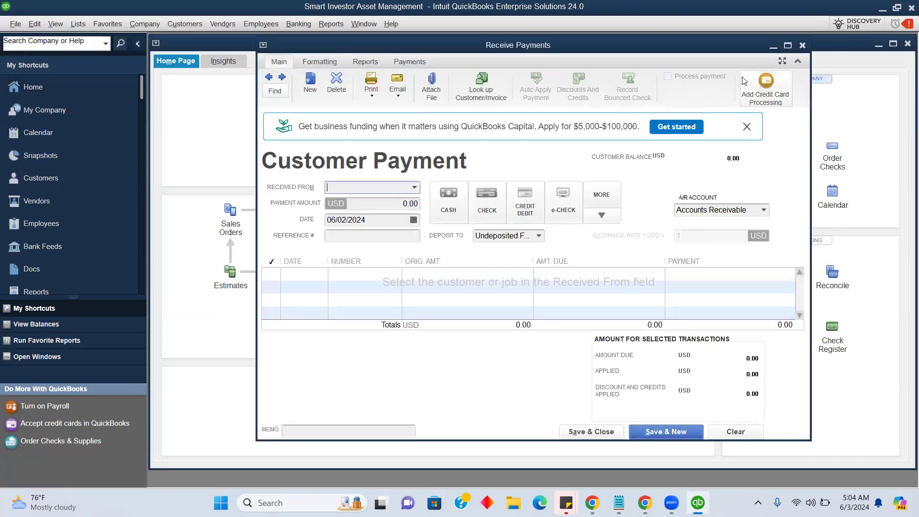
pyautogui.click(787, 45)
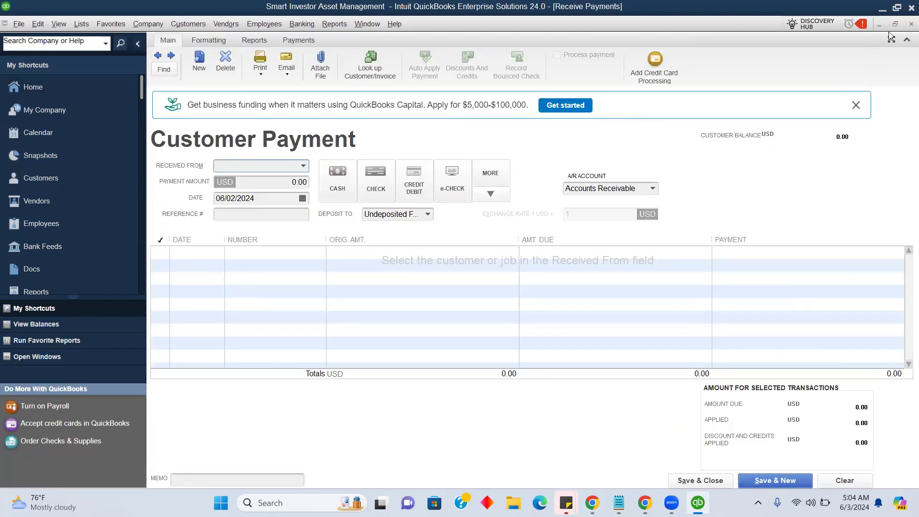
pyautogui.click(911, 24)
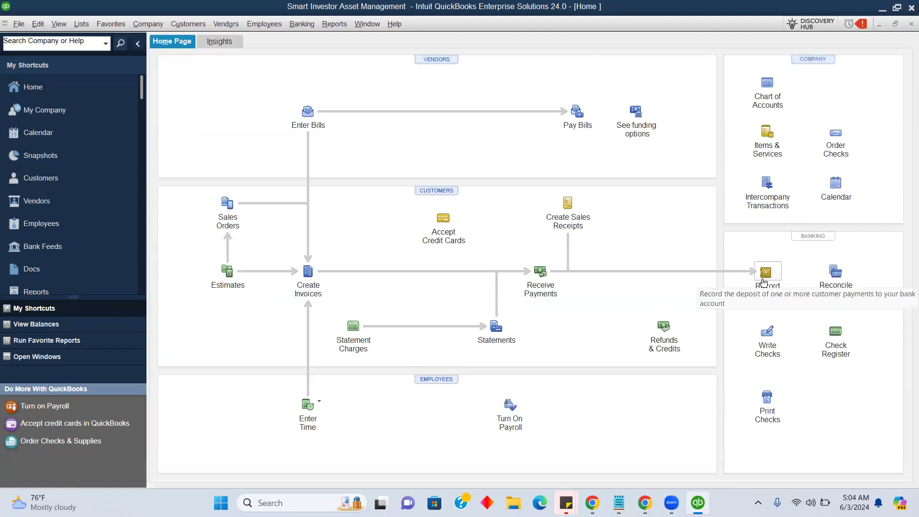
# Step: Record a customer payment of USD 75,000 from Microsoft Inc, deposited to Citigroup, and save and close it
pyautogui.click(539, 276)
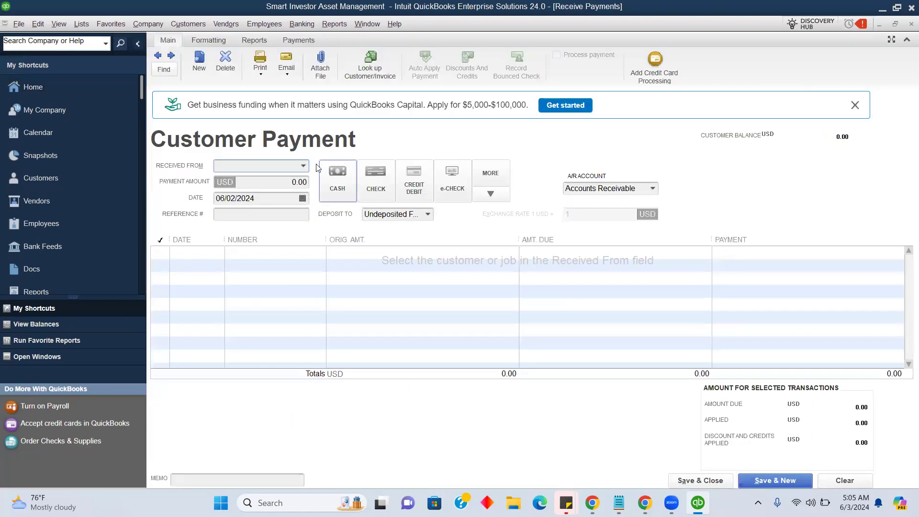
pyautogui.click(303, 166)
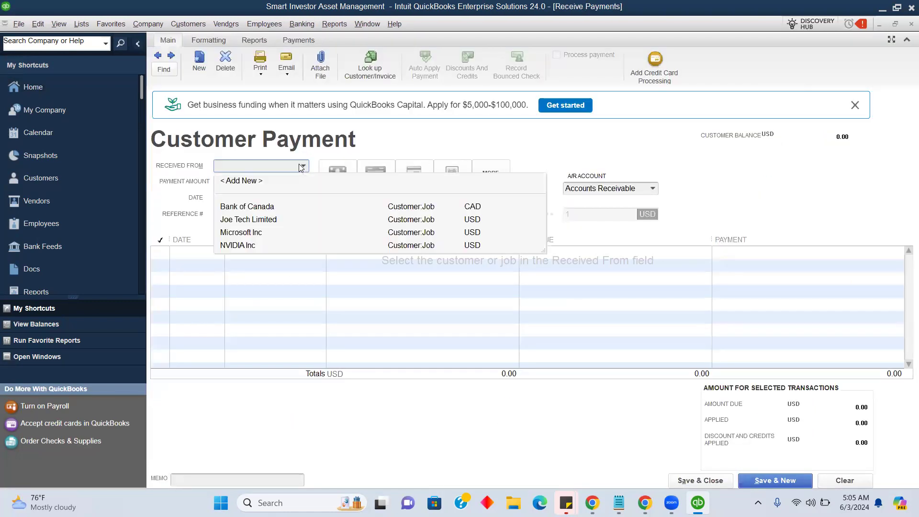
pyautogui.click(249, 232)
pyautogui.click(276, 186)
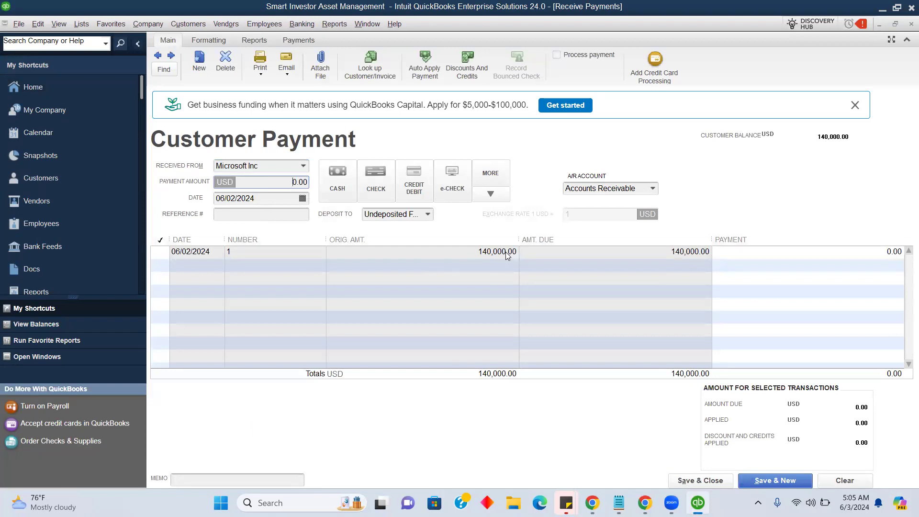
pyautogui.write('75,000')
pyautogui.click(428, 213)
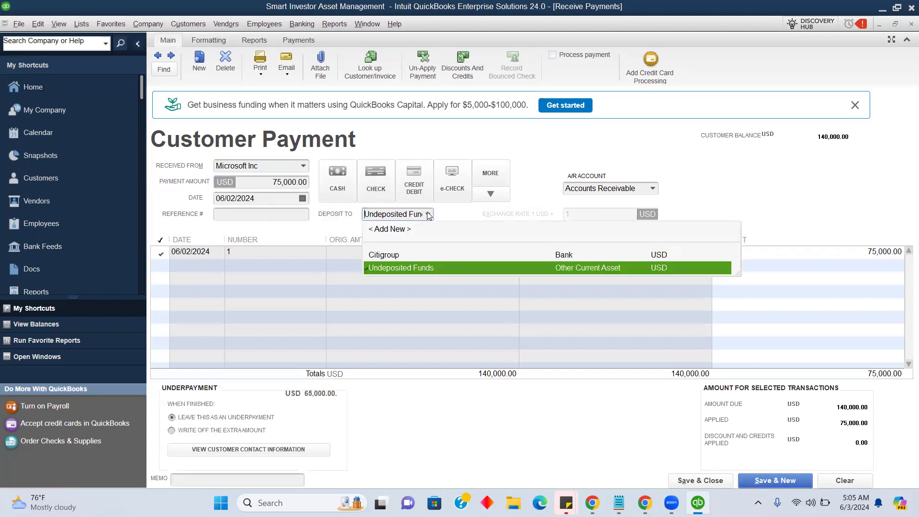
pyautogui.click(390, 255)
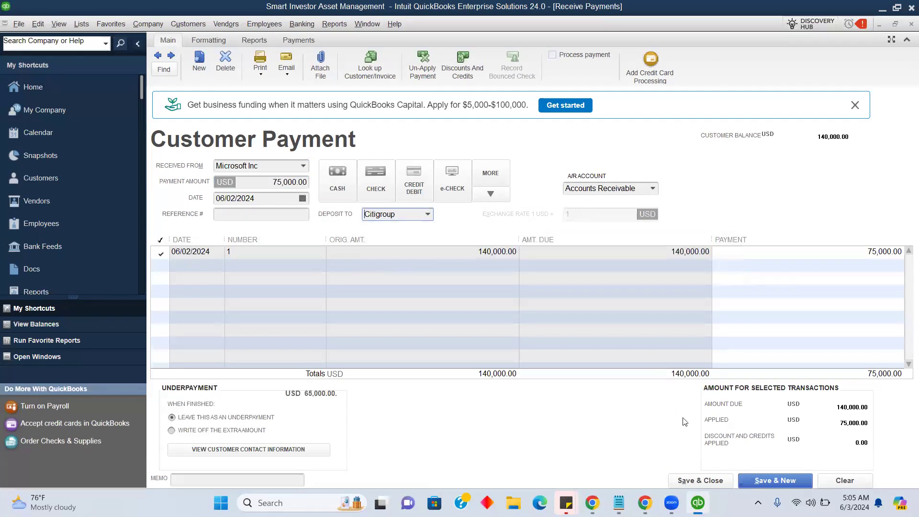
pyautogui.moveTo(689, 490)
pyautogui.click(685, 476)
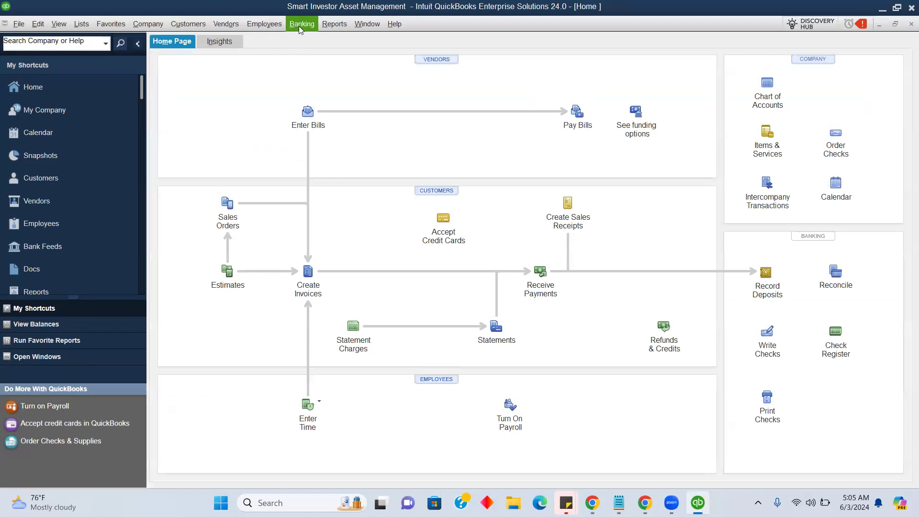
# Step: Review the Citigroup account register for the customer payment, and close the register
pyautogui.click(300, 25)
pyautogui.click(320, 76)
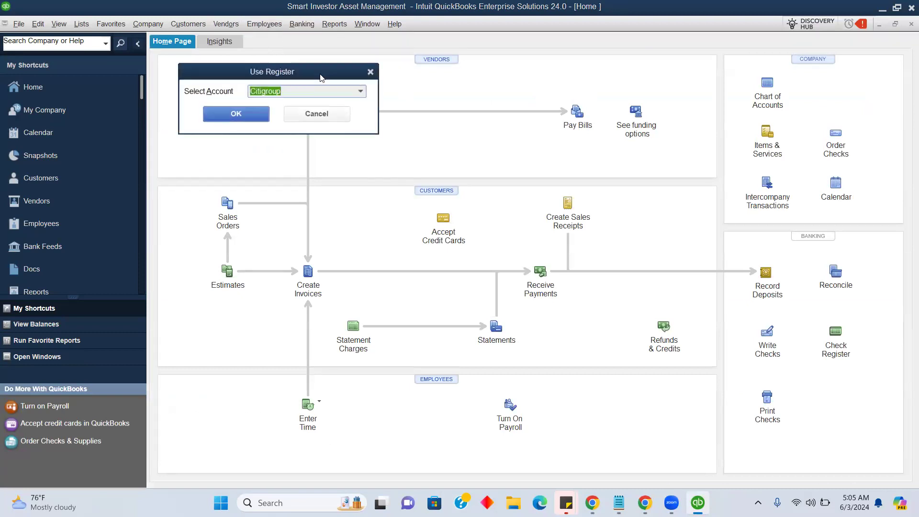
pyautogui.click(235, 117)
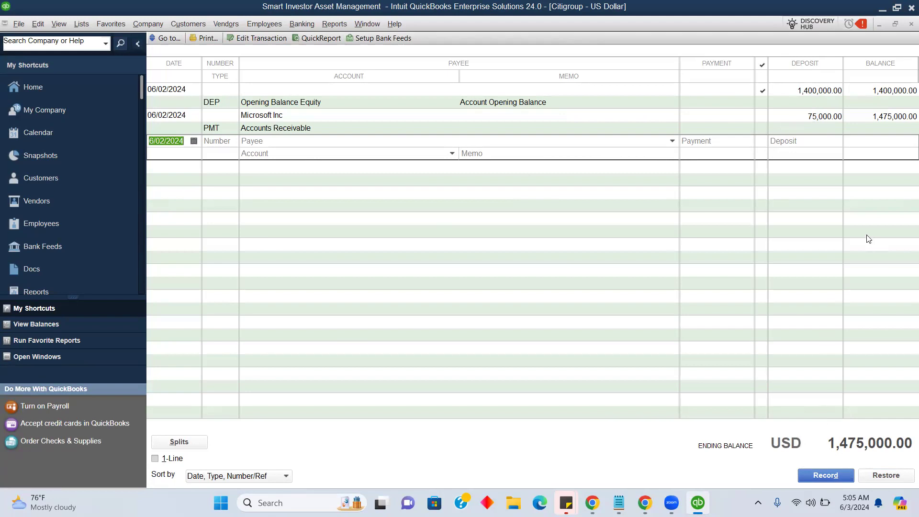
pyautogui.click(905, 25)
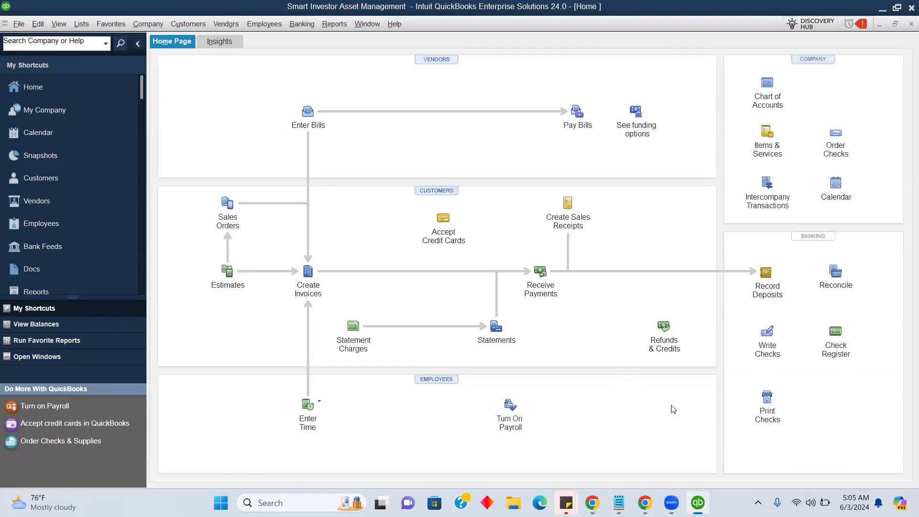
# Step: Switch to the Notepad page in Chrome to review the Transactions outline, and return to QuickBooks
pyautogui.moveTo(646, 497)
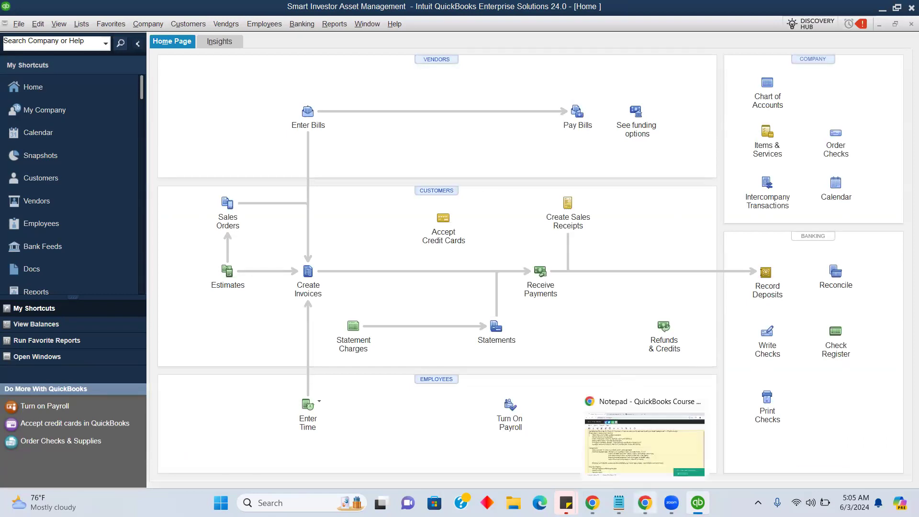
pyautogui.click(664, 451)
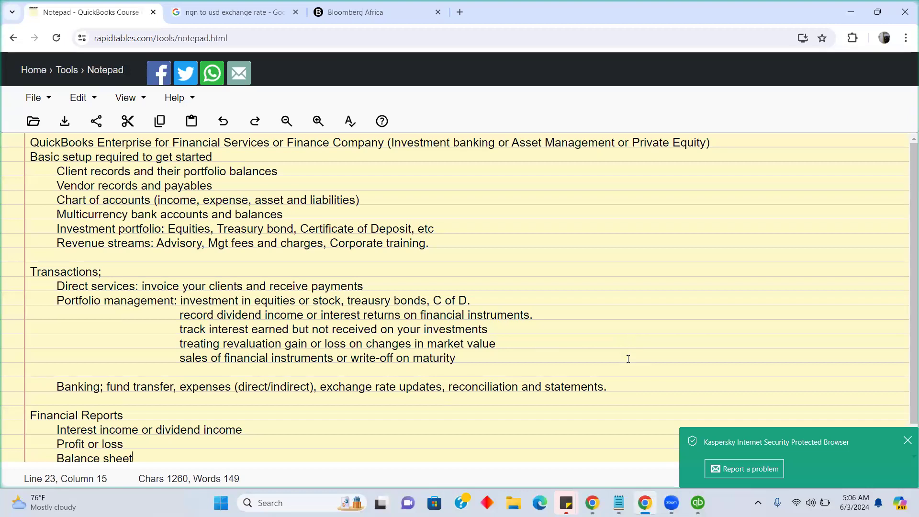
pyautogui.click(698, 503)
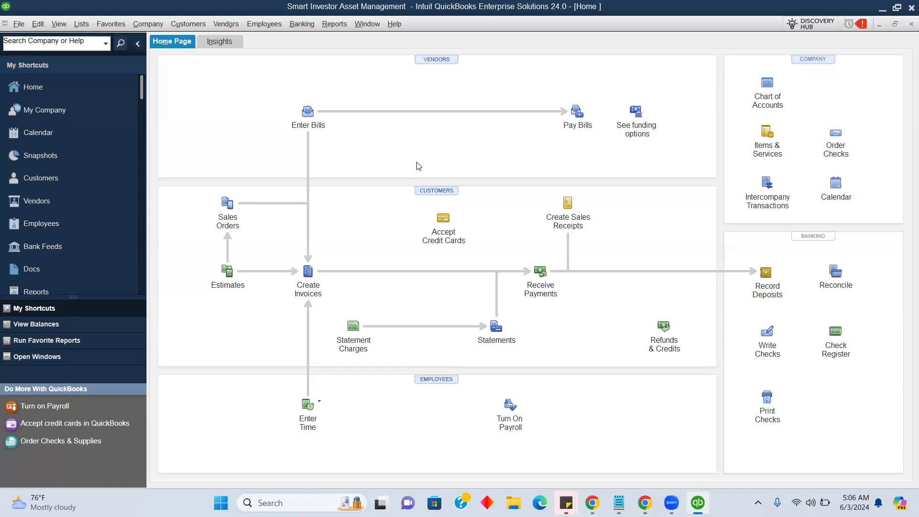
# Step: Add a new vendor named Interactive Brokers, and close the vendor list
pyautogui.click(428, 61)
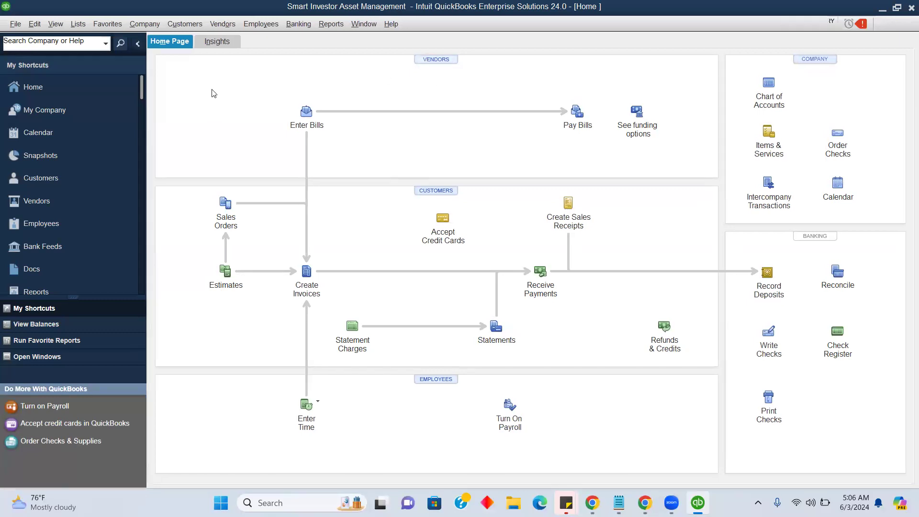
pyautogui.click(198, 47)
pyautogui.click(196, 55)
pyautogui.write('Interactive Brokers')
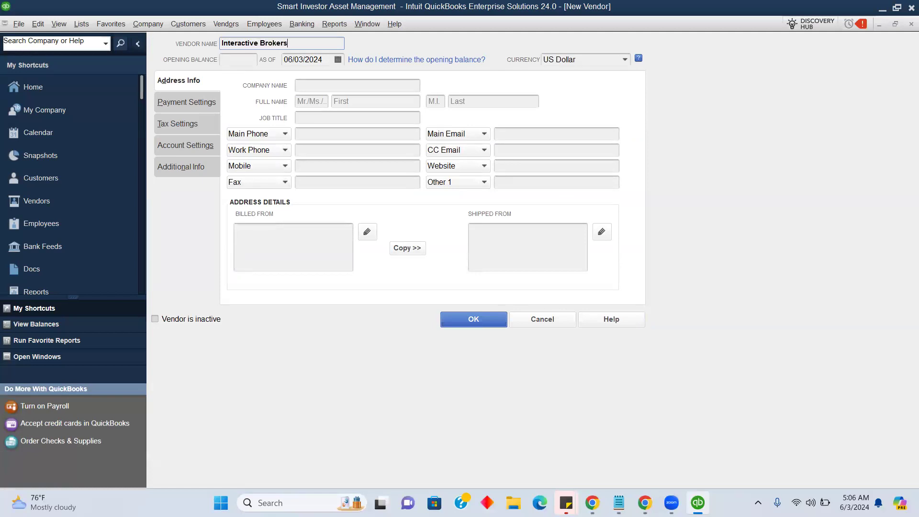
pyautogui.click(466, 320)
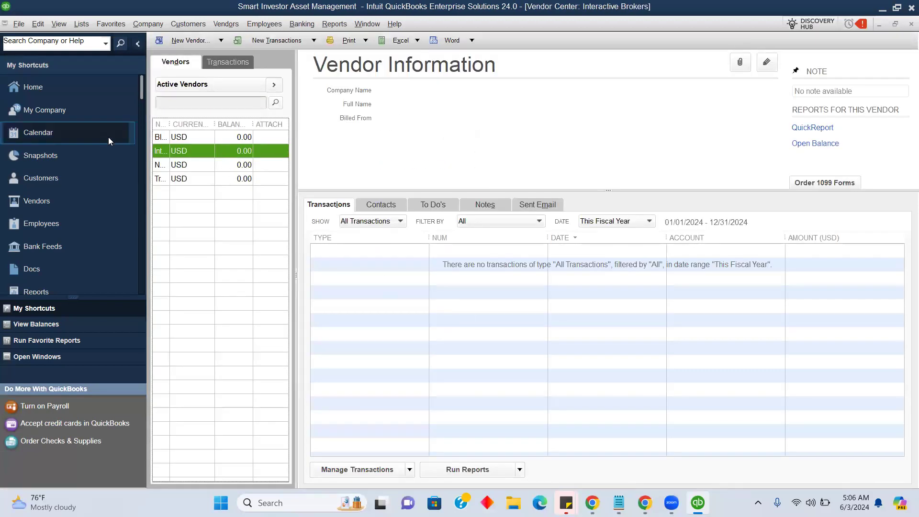
pyautogui.click(907, 25)
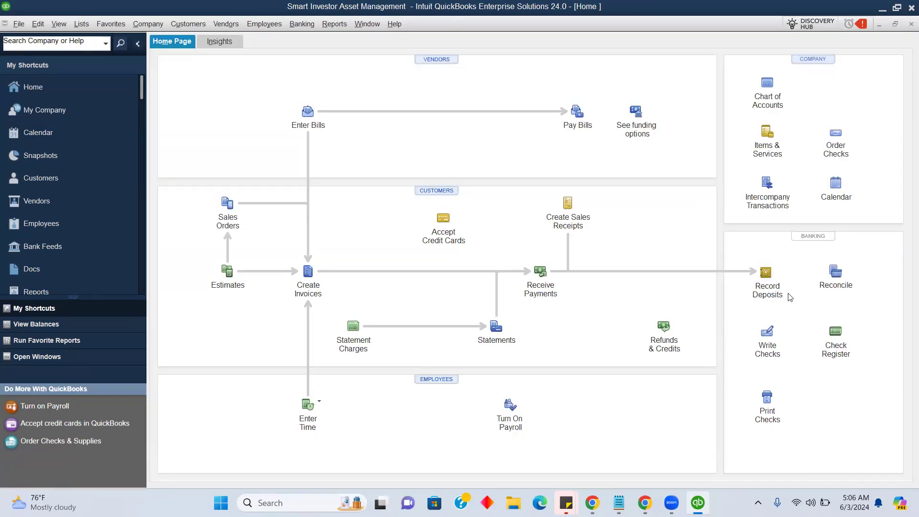
# Step: Start a new check from the Citigroup account payable to the vendor Interactive Brokers
pyautogui.click(768, 331)
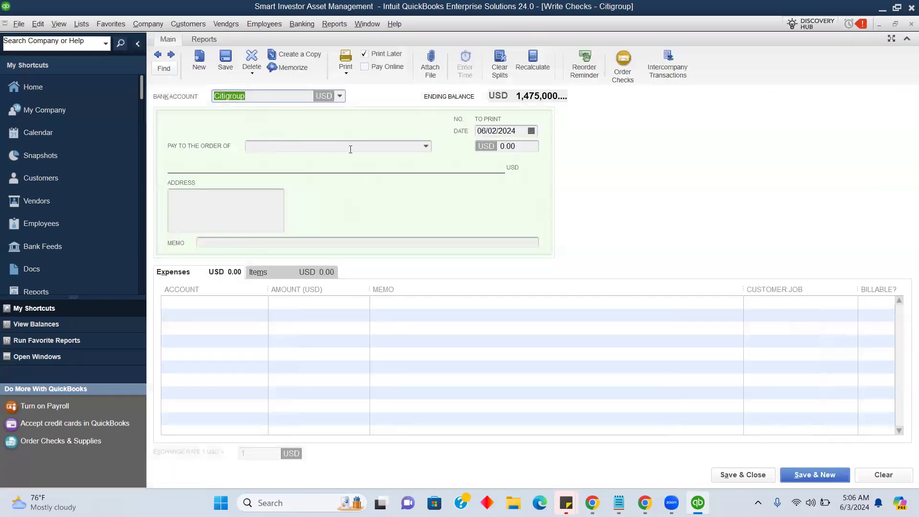
pyautogui.click(425, 146)
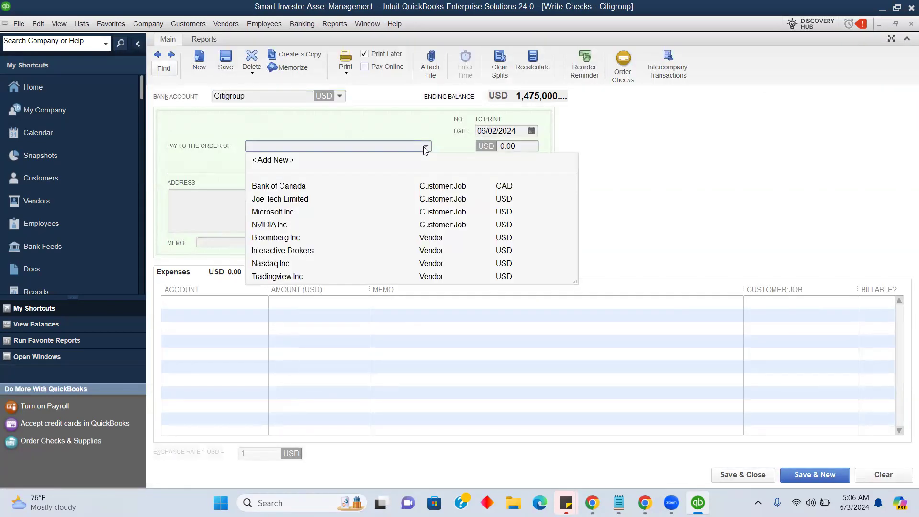
pyautogui.click(272, 251)
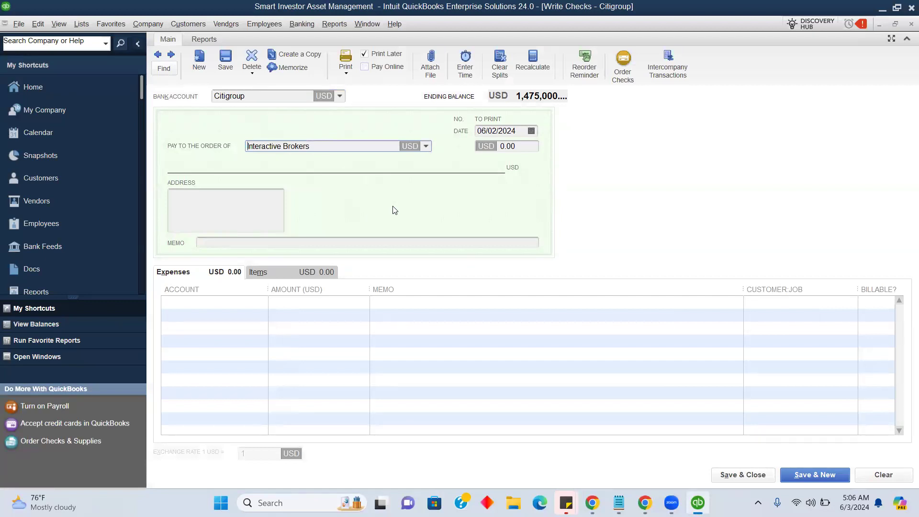
# Step: Enter Shares in Intuit as a new account name on the check's first expense line
pyautogui.click(231, 303)
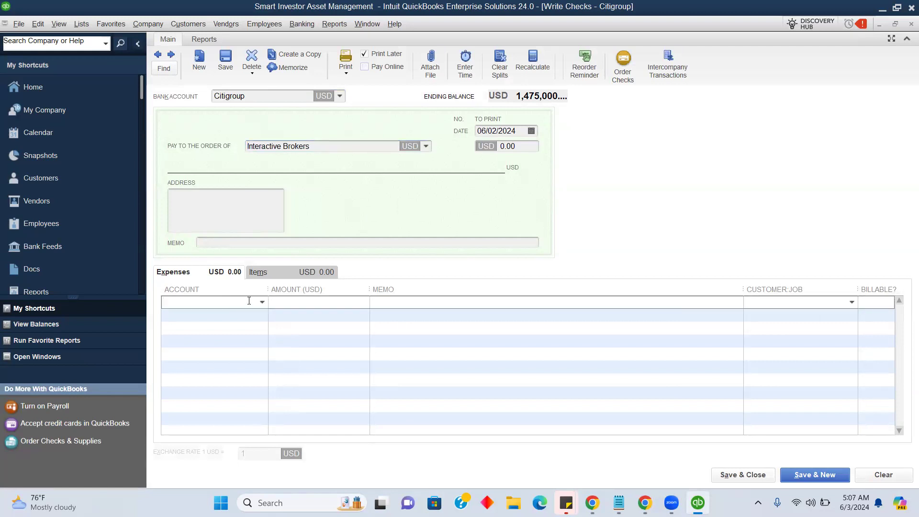
pyautogui.write('I')
pyautogui.press('BackSpace')
pyautogui.press('BackSpace')
pyautogui.write('Share')
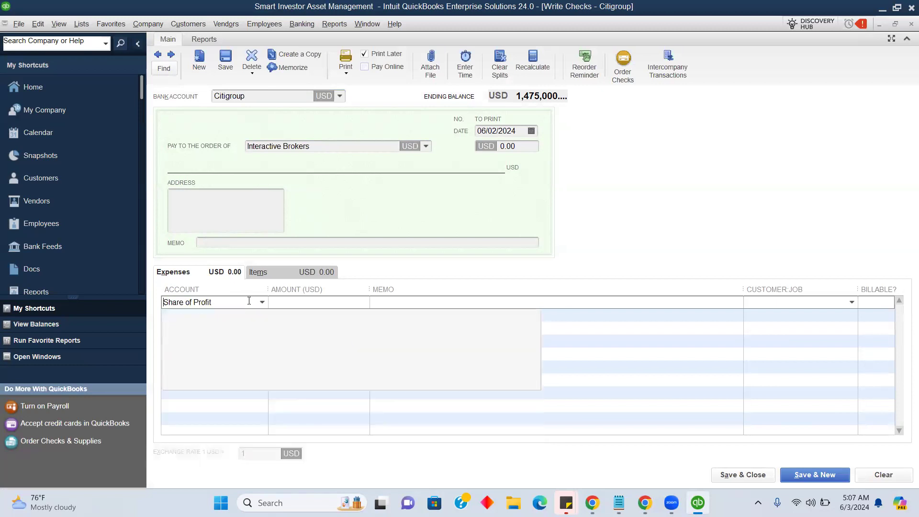
pyautogui.write('s in')
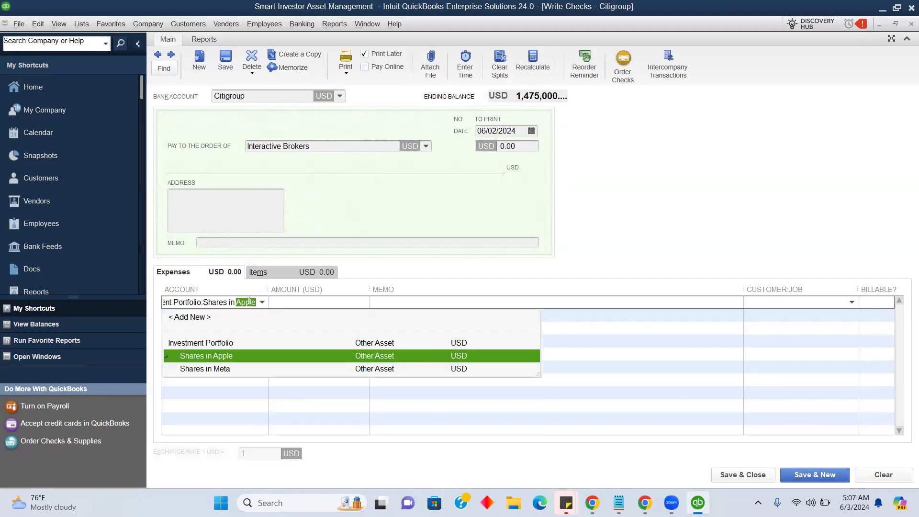
pyautogui.write(' Intuit')
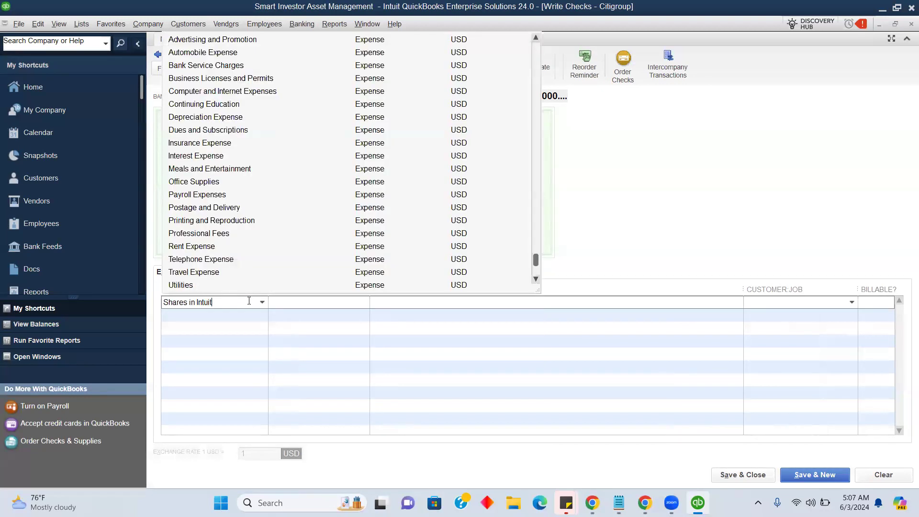
pyautogui.press('Tab')
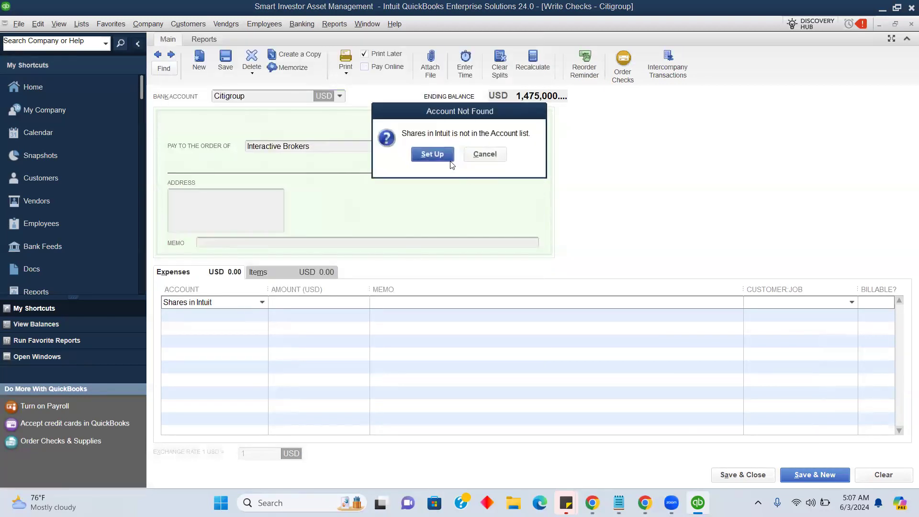
# Step: Set up Shares in Intuit as an Other Asset account, subaccount of Investment Portfolio, and save it
pyautogui.click(432, 154)
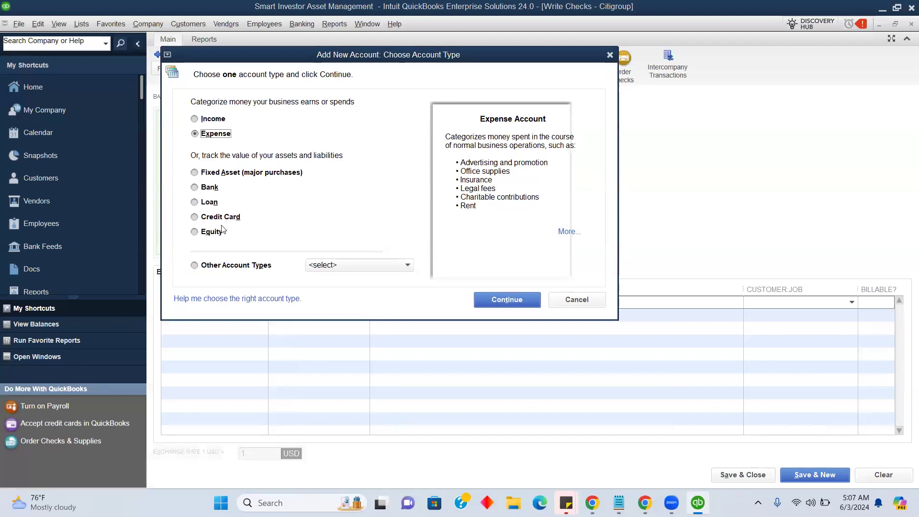
pyautogui.click(242, 270)
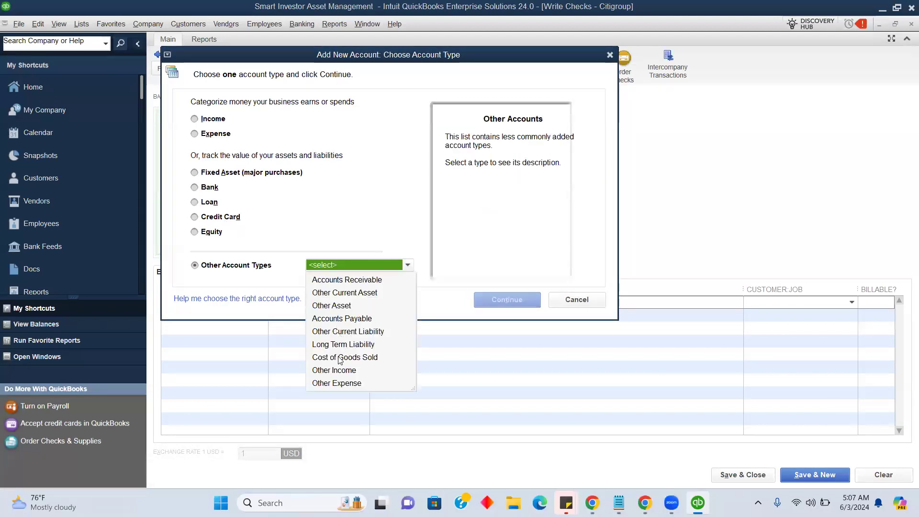
pyautogui.click(318, 308)
pyautogui.click(500, 300)
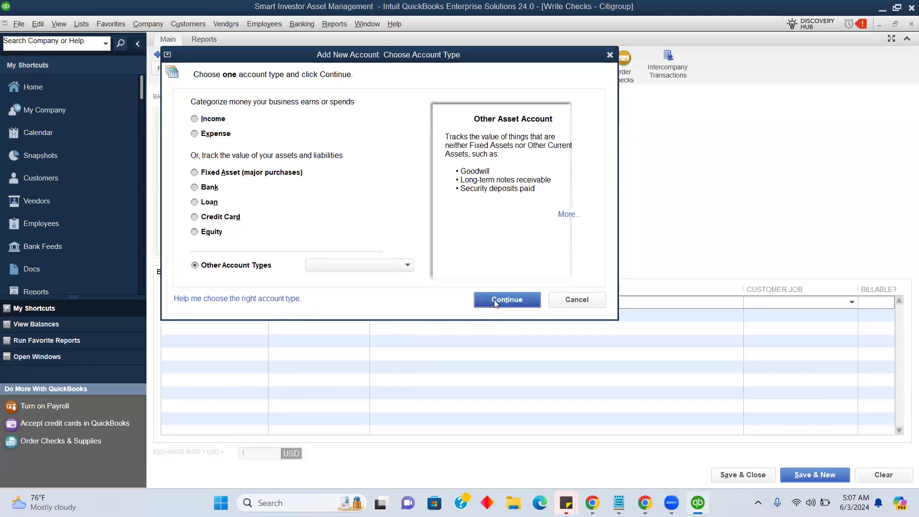
pyautogui.click(298, 152)
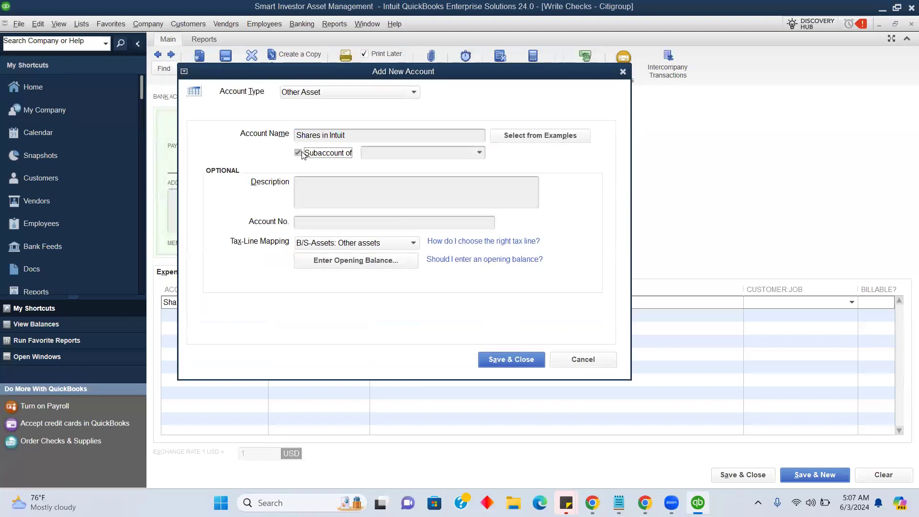
pyautogui.click(479, 153)
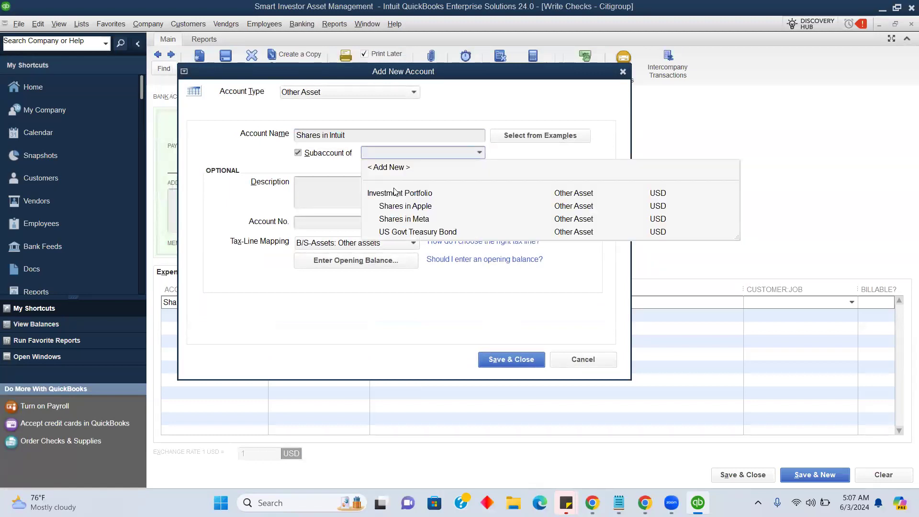
pyautogui.click(394, 189)
pyautogui.click(493, 359)
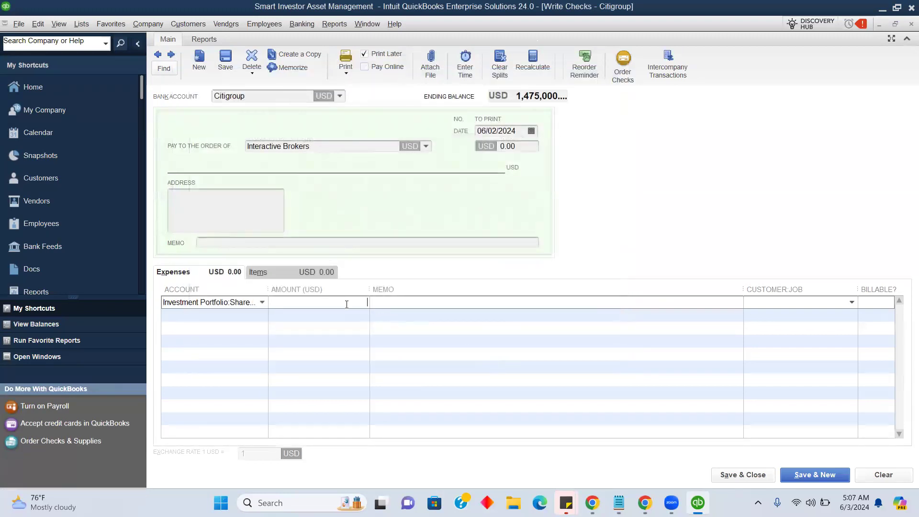
# Step: Enter USD 75,000 and the memo "Being investment in Intuit company via the stock market" on the expense line, and save and close the check
pyautogui.write('75000')
pyautogui.click(408, 306)
pyautogui.write('Being ')
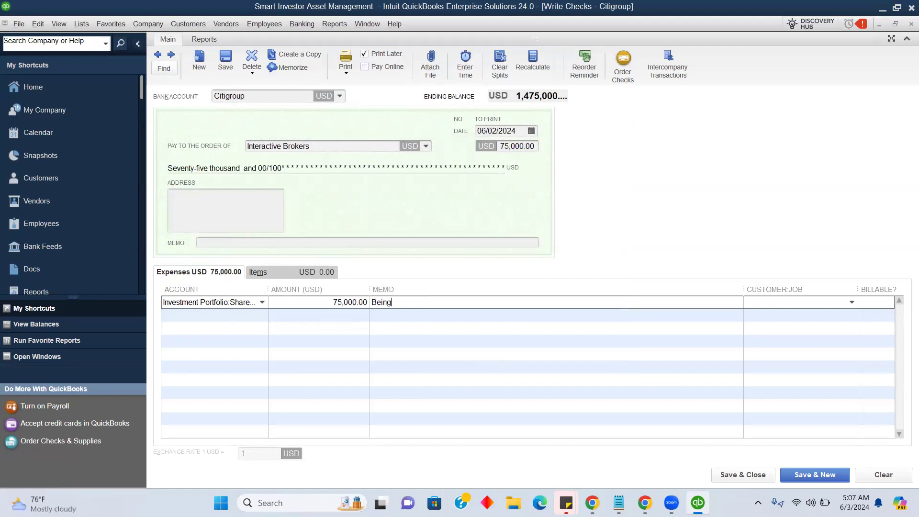
pyautogui.write('investment ')
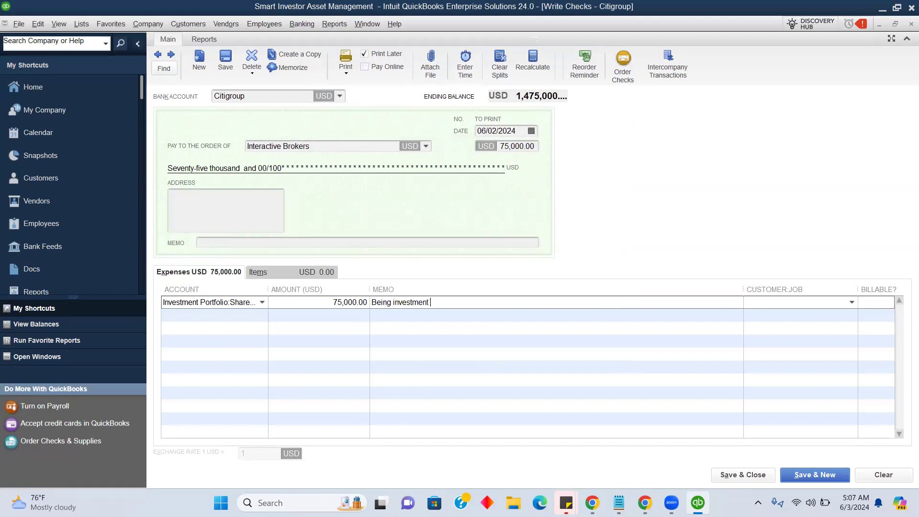
pyautogui.write('in Intuit company via the stock ')
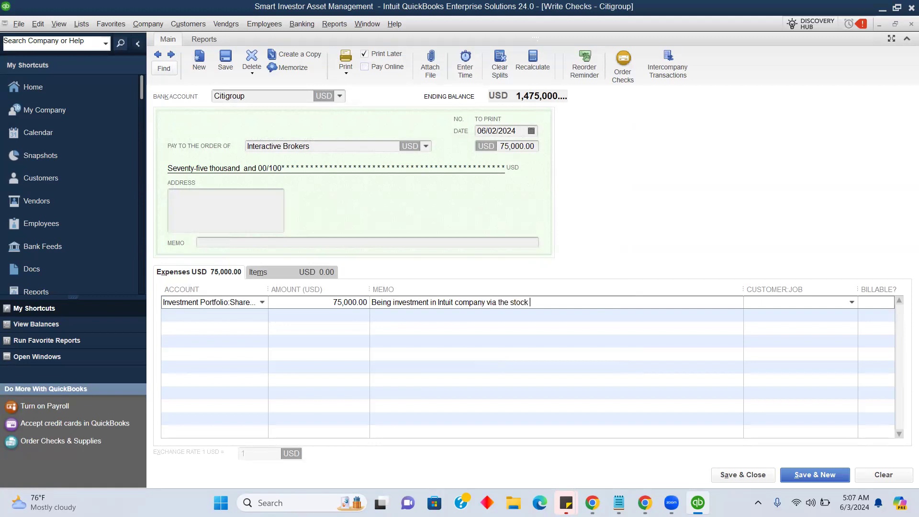
pyautogui.write('market')
pyautogui.click(754, 474)
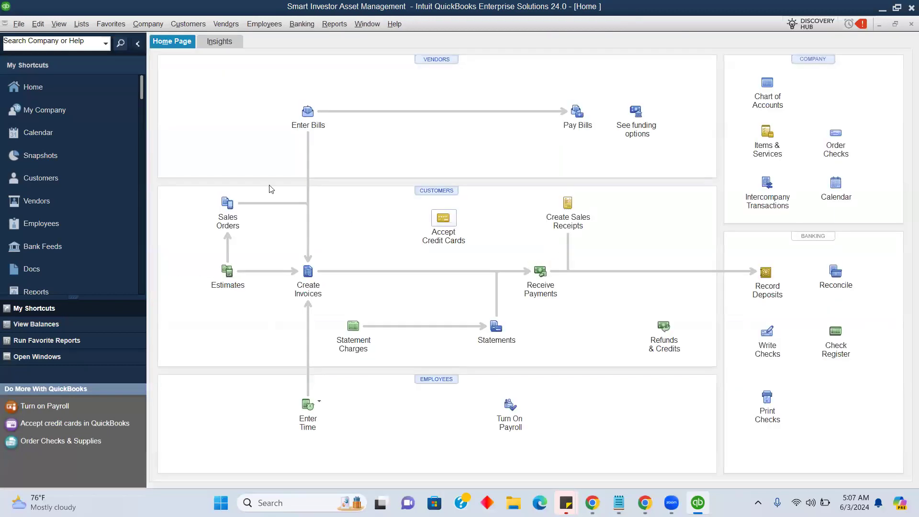
# Step: Open the Balance Sheet Standard report to examine the Citigroup and Investment Portfolio accounts, and return to the home page
pyautogui.click(329, 25)
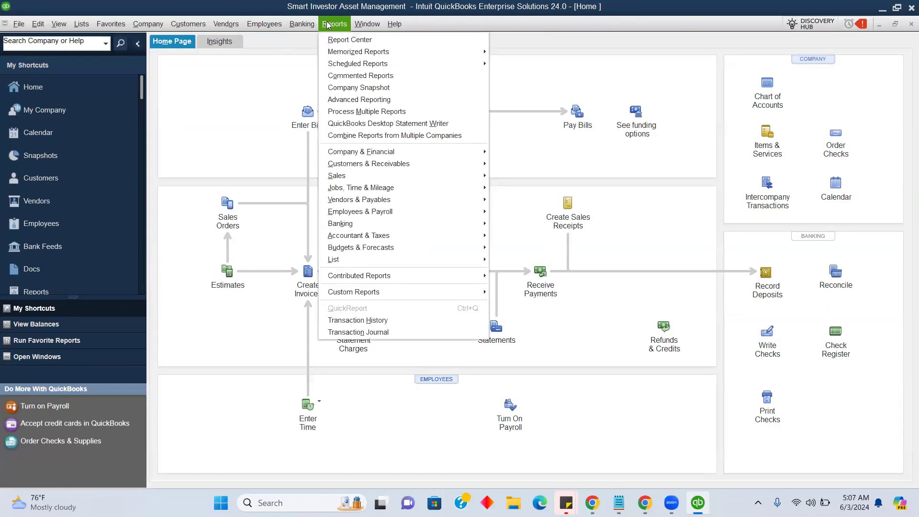
pyautogui.moveTo(369, 152)
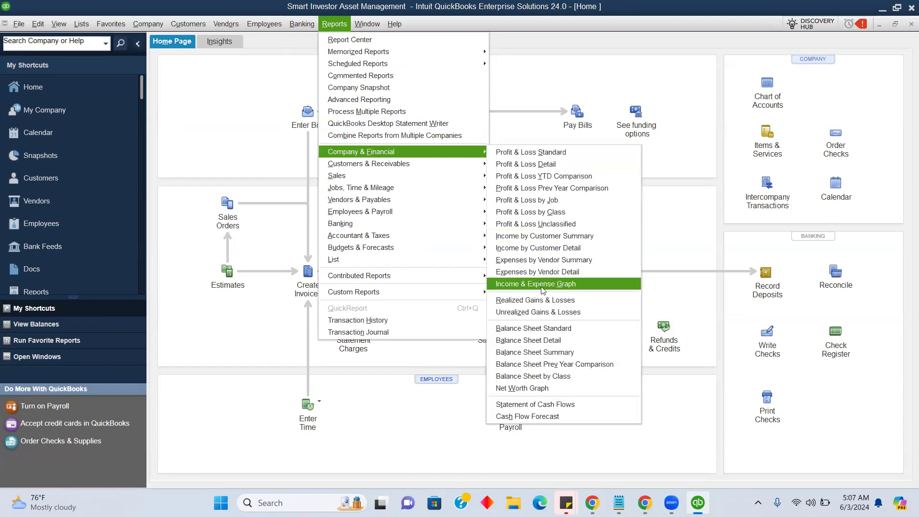
pyautogui.click(546, 329)
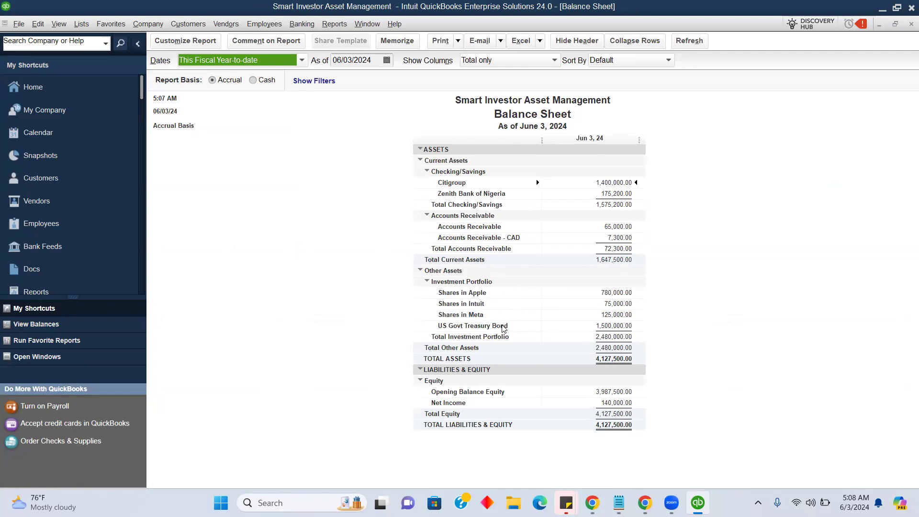
pyautogui.click(71, 89)
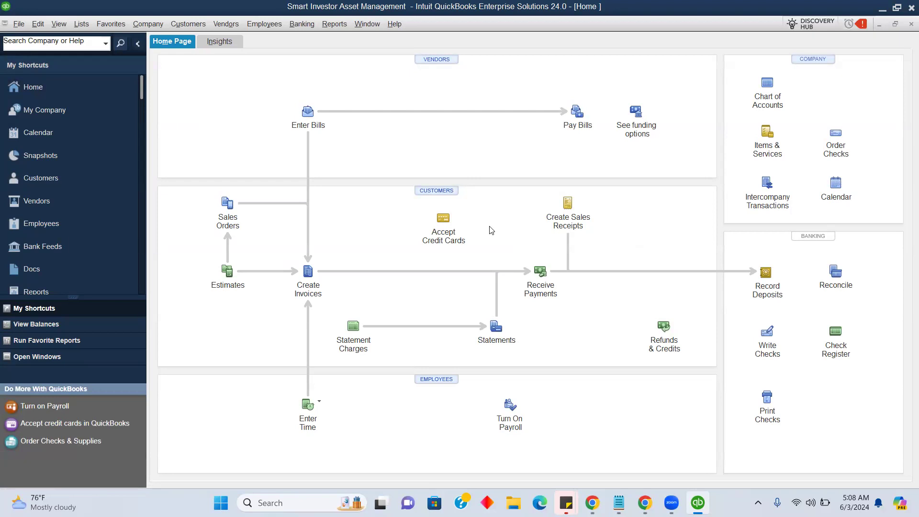
# Step: Start another Citigroup check to Interactive Brokers, entering Investment in SPY ETF as a new account name on the first expense line
pyautogui.click(770, 341)
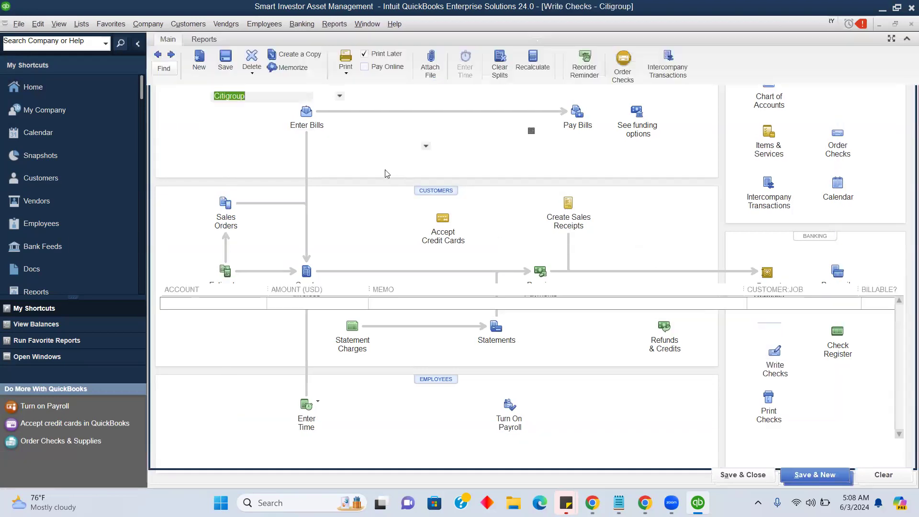
pyautogui.click(426, 147)
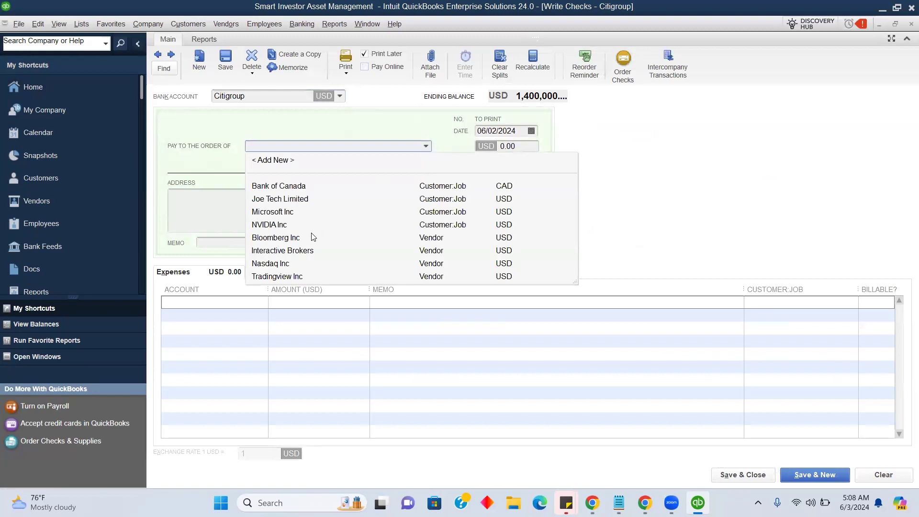
pyautogui.click(302, 244)
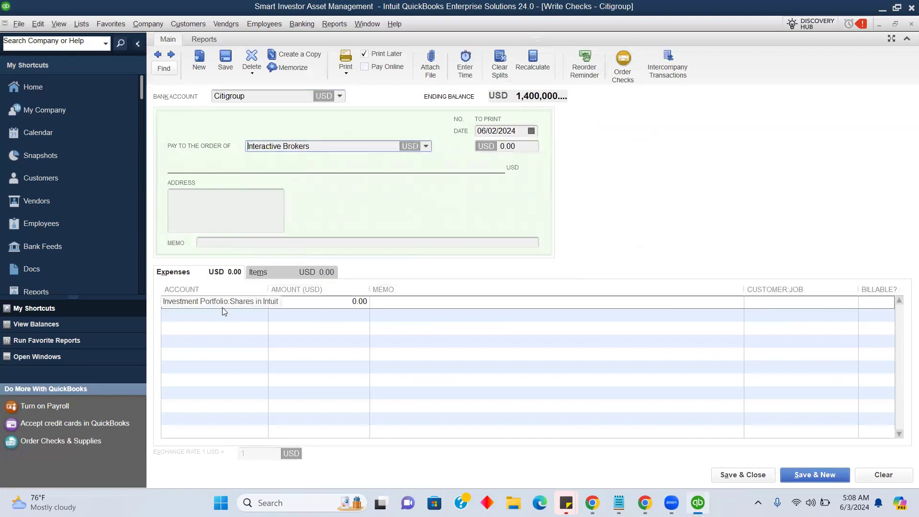
pyautogui.click(206, 306)
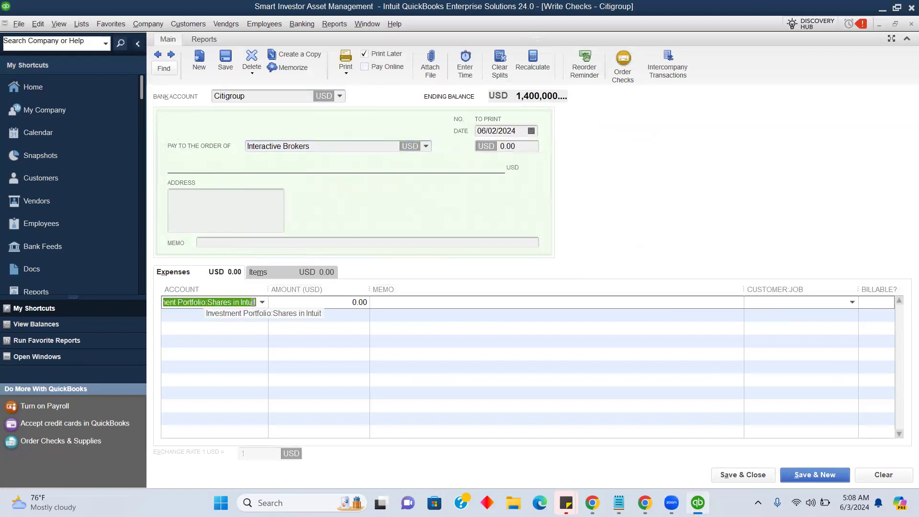
pyautogui.write('Investment i')
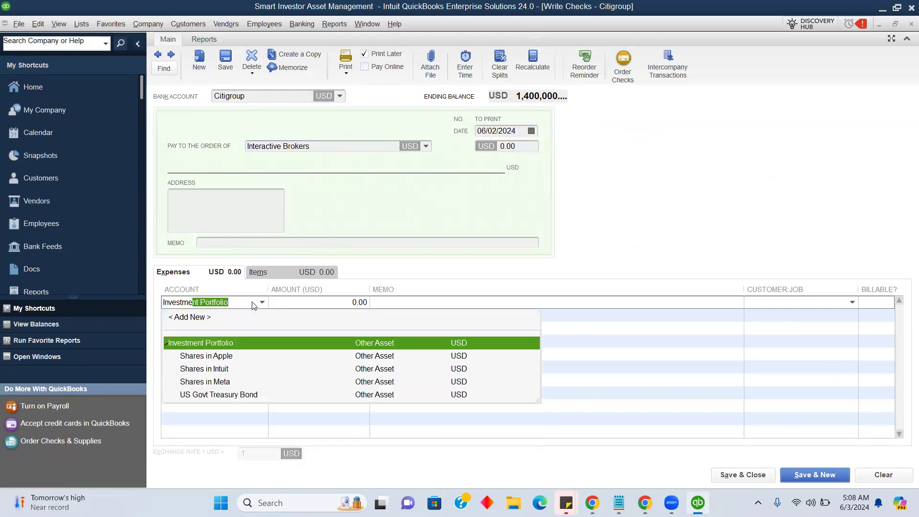
pyautogui.write('n SPY ETF')
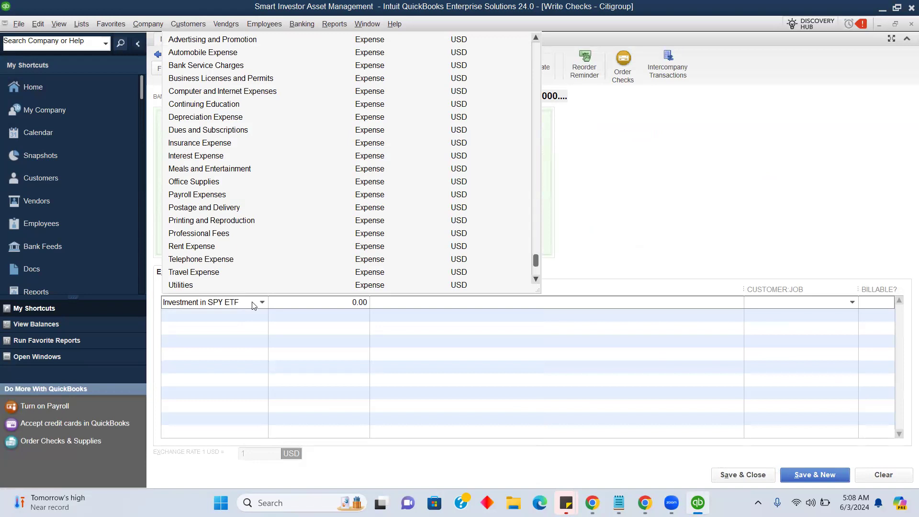
pyautogui.press('Tab')
# Step: Set up Investment in SPY ETF as an Other Asset account, subaccount of Investment Portfolio, and save it
pyautogui.click(442, 159)
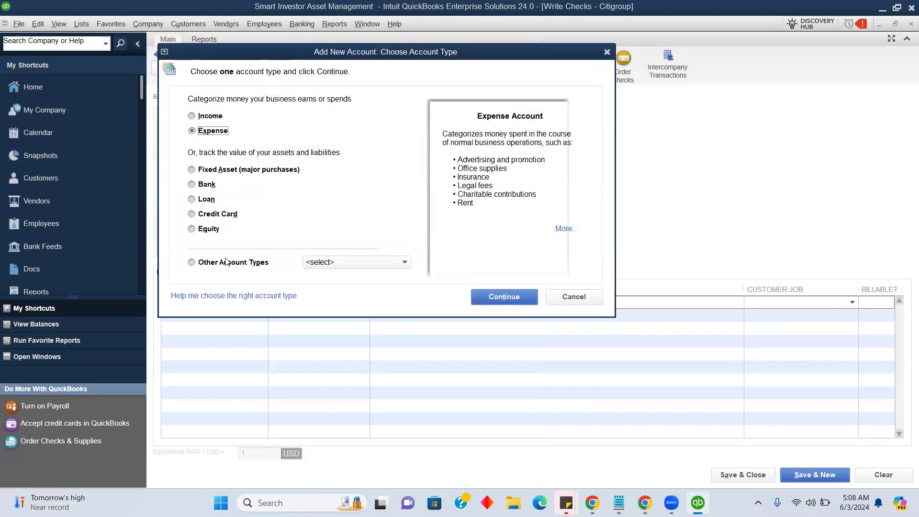
pyautogui.click(227, 262)
pyautogui.click(339, 301)
pyautogui.click(504, 297)
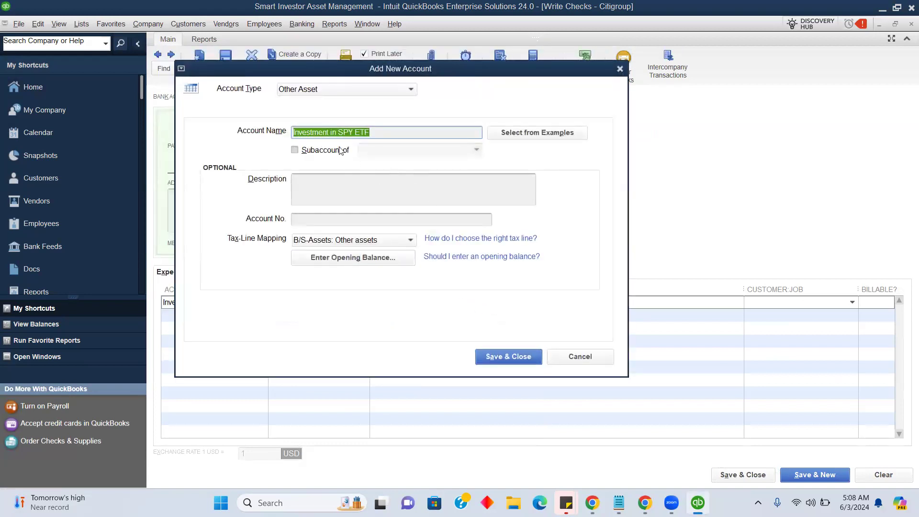
pyautogui.click(340, 151)
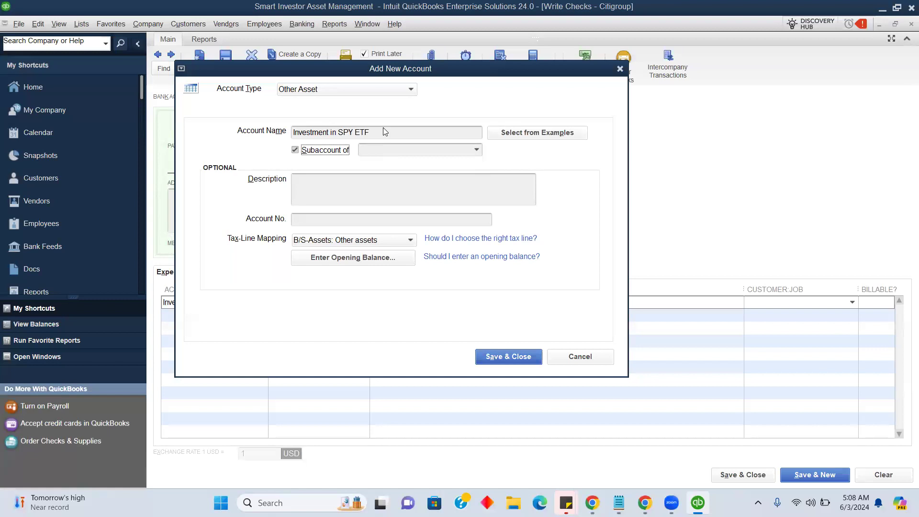
pyautogui.click(476, 150)
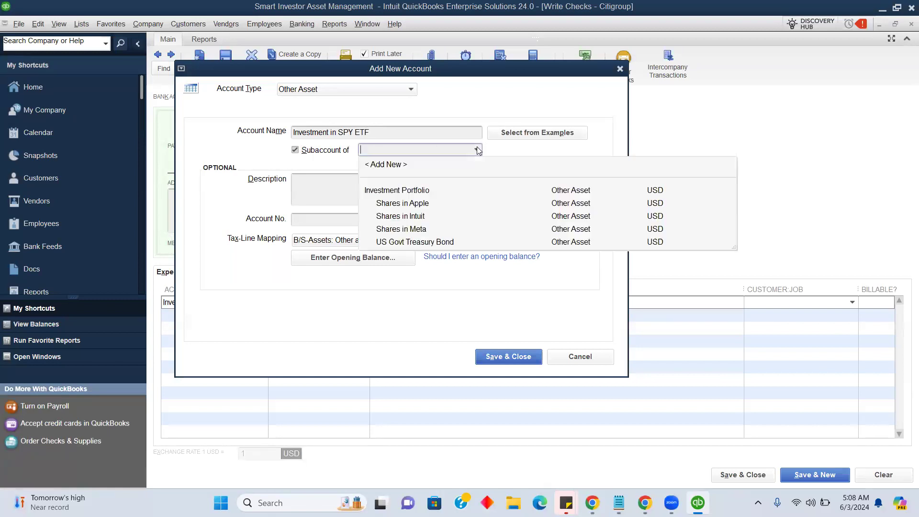
pyautogui.click(423, 190)
pyautogui.click(497, 356)
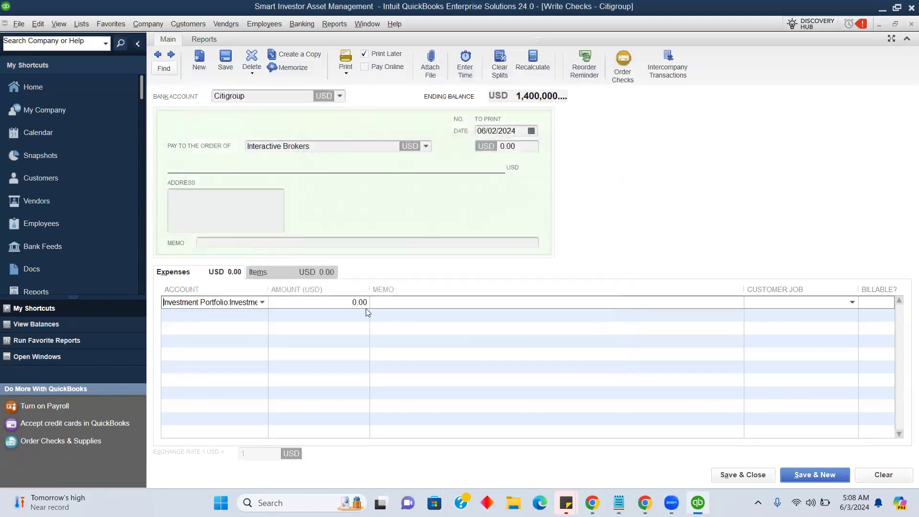
# Step: Enter USD 4,500,000 and the memo "Being an investment S&P 500 ETF" on the expense line, and save and close the check
pyautogui.write('4500000')
pyautogui.click(456, 302)
pyautogui.write('Being an investment S')
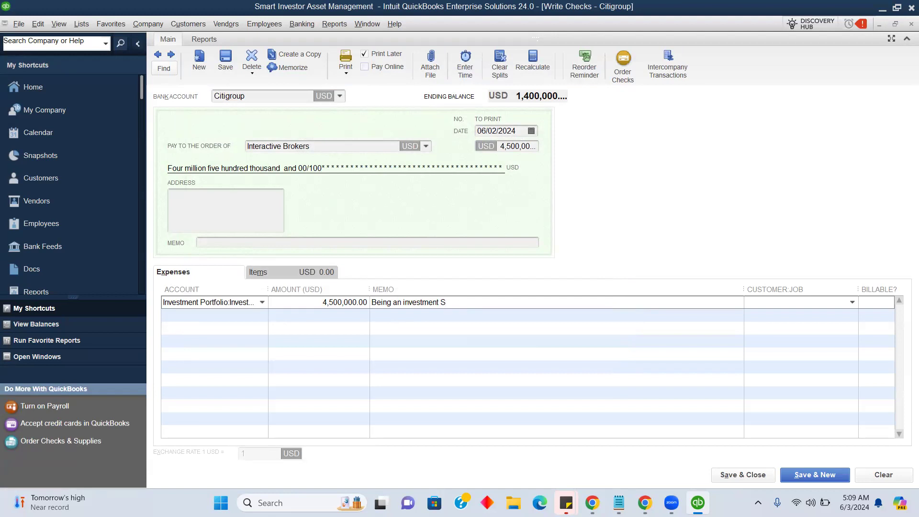
pyautogui.write('&P 500 ETF')
pyautogui.click(764, 481)
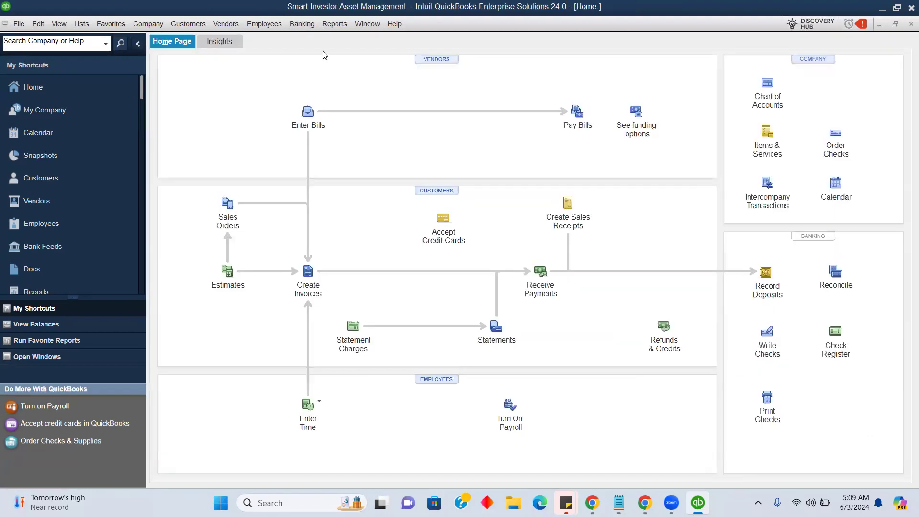
# Step: Open the Balance Sheet Standard report and drill down from Investment in SPY ETF to the underlying Interactive Brokers check
pyautogui.click(338, 26)
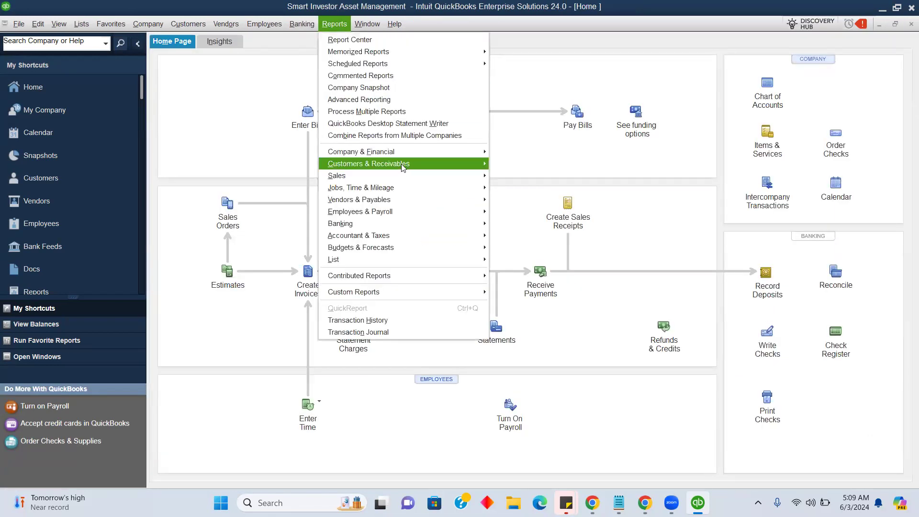
pyautogui.moveTo(402, 152)
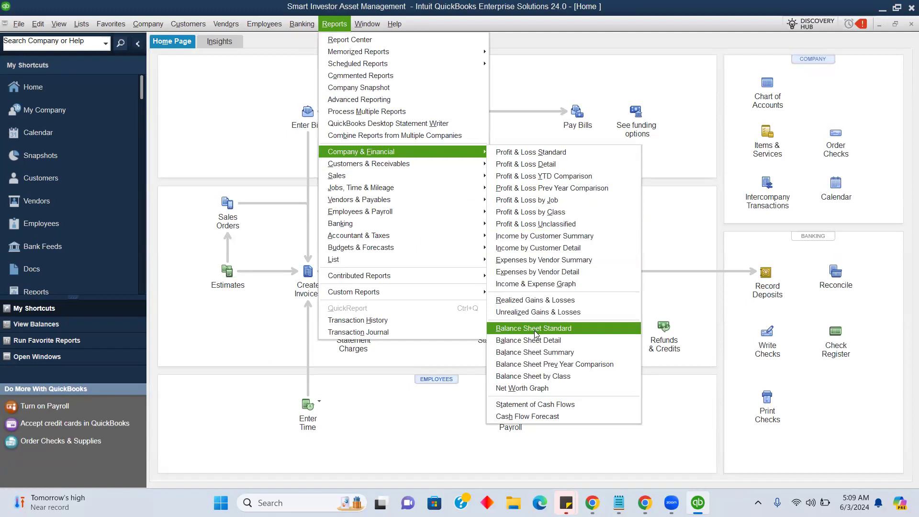
pyautogui.click(535, 330)
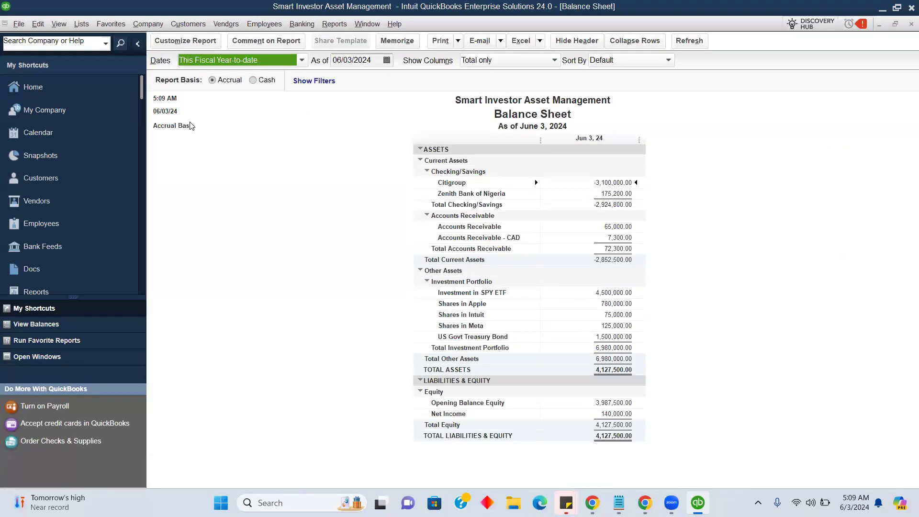
pyautogui.click(606, 293)
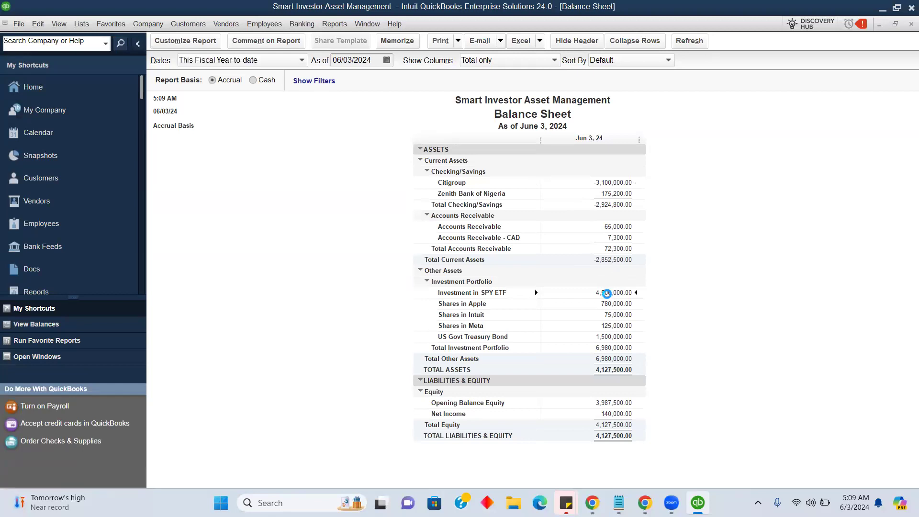
pyautogui.doubleClick(607, 293)
pyautogui.doubleClick(625, 171)
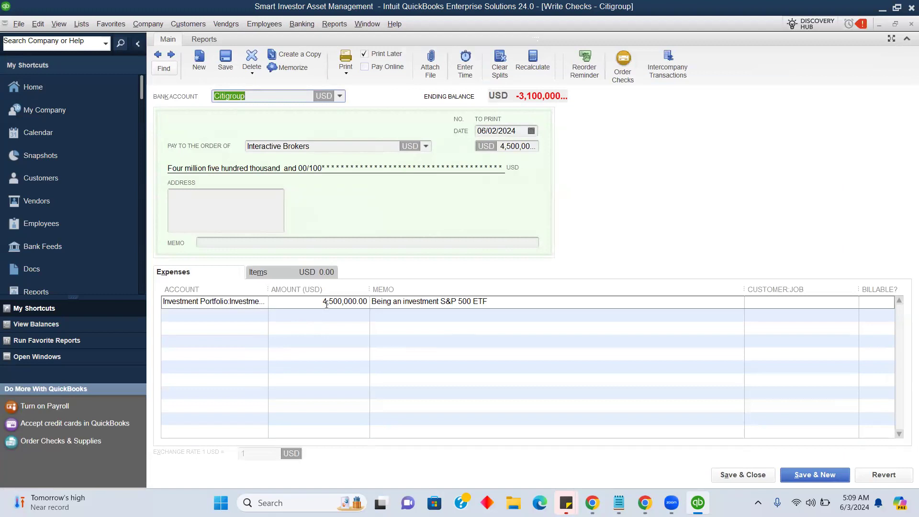
# Step: Set the SPY ETF expense line amount to USD 450,000 and try to record the changed check
pyautogui.doubleClick(344, 304)
pyautogui.click(343, 304)
pyautogui.press('BackSpace')
pyautogui.click(539, 302)
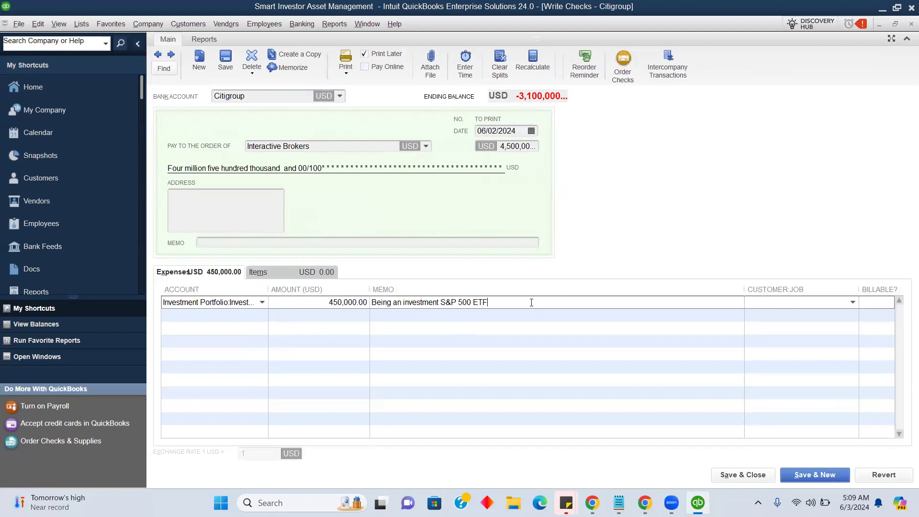
pyautogui.click(763, 481)
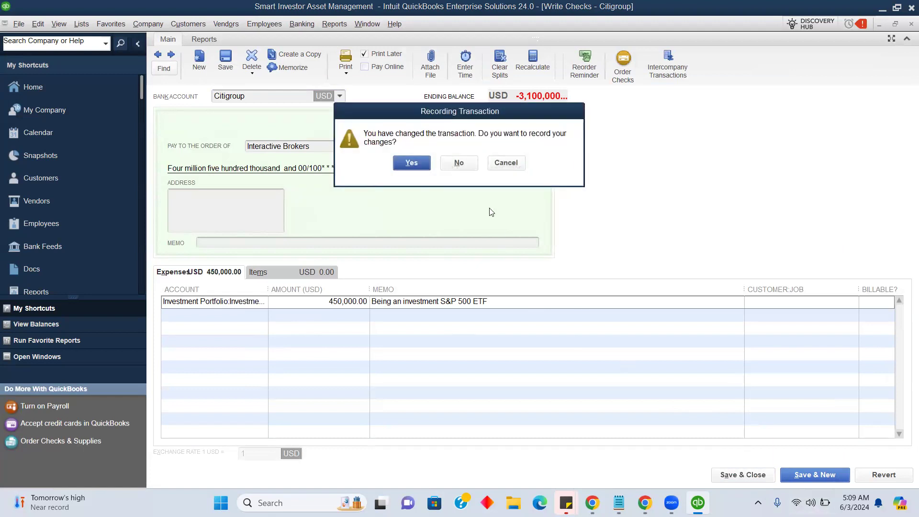
pyautogui.click(410, 163)
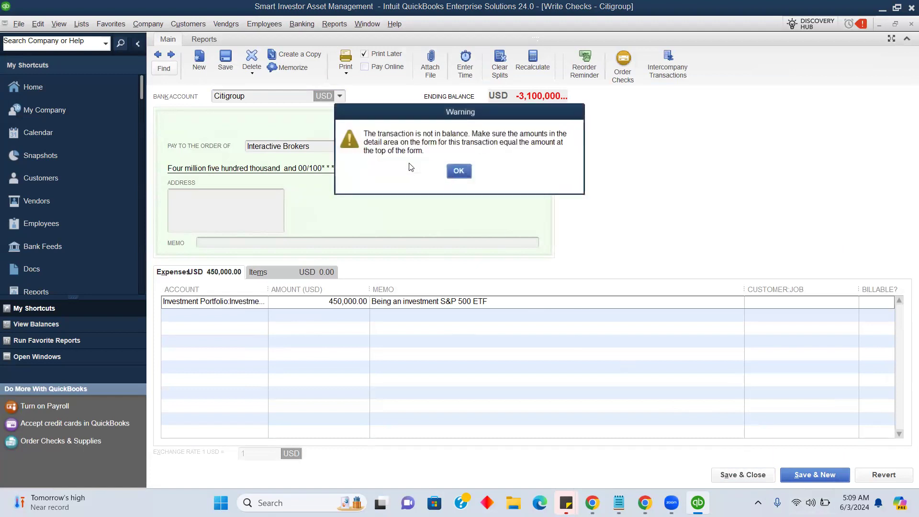
pyautogui.click(465, 176)
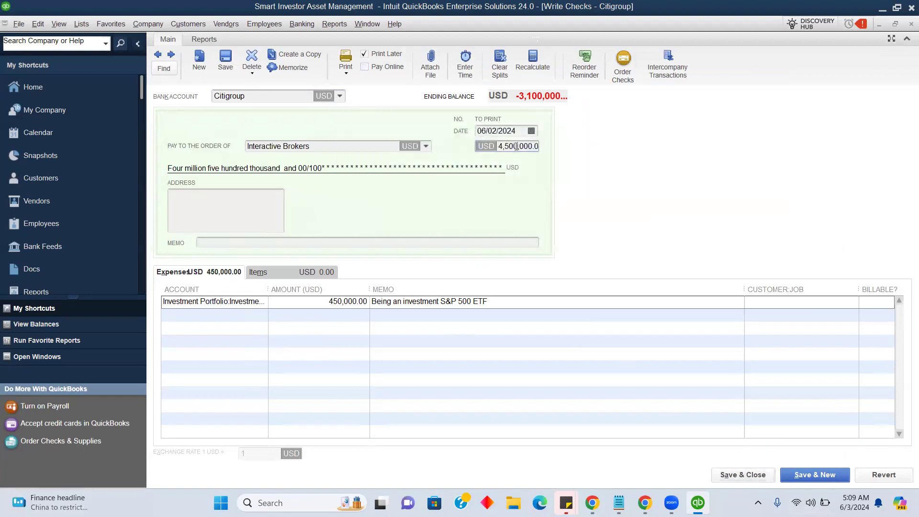
# Step: Set the check's payment amount to USD 450,000 and record the change, then return to the home page via the Balance Sheet
pyautogui.press('BackSpace')
pyautogui.click(466, 242)
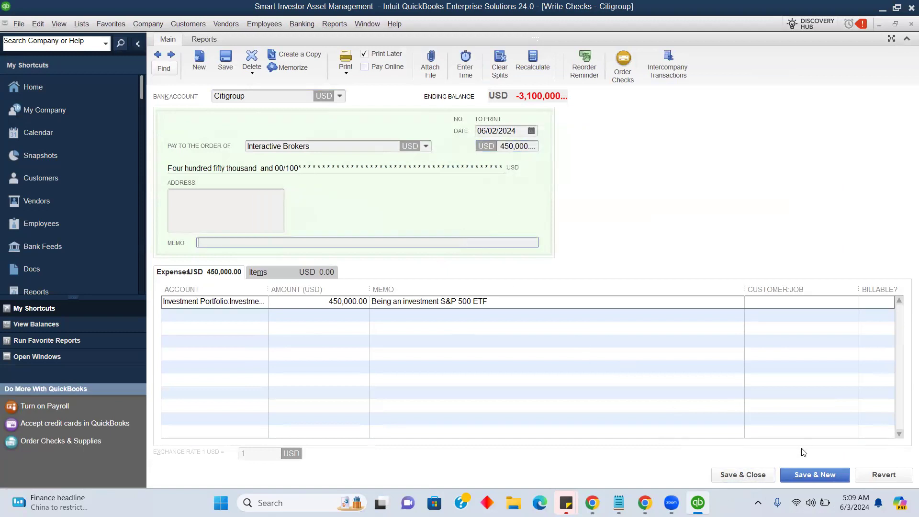
pyautogui.click(761, 476)
pyautogui.click(426, 167)
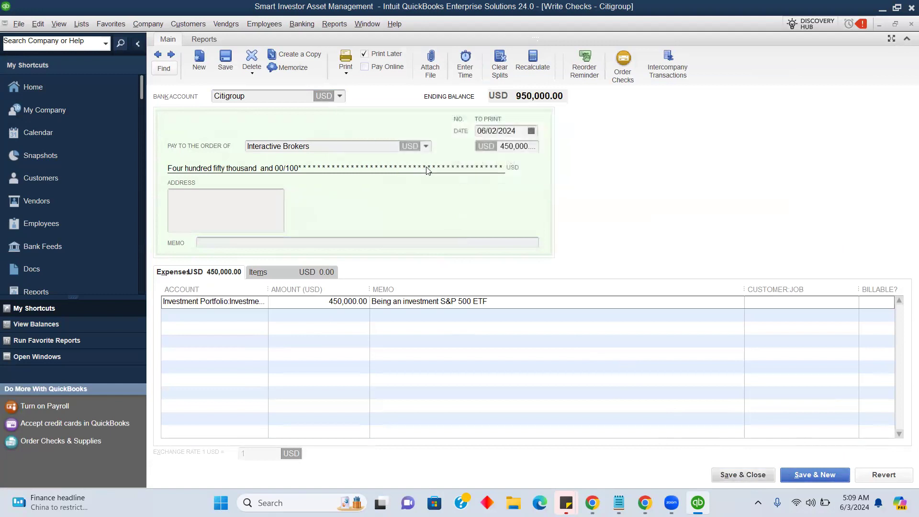
pyautogui.click(904, 24)
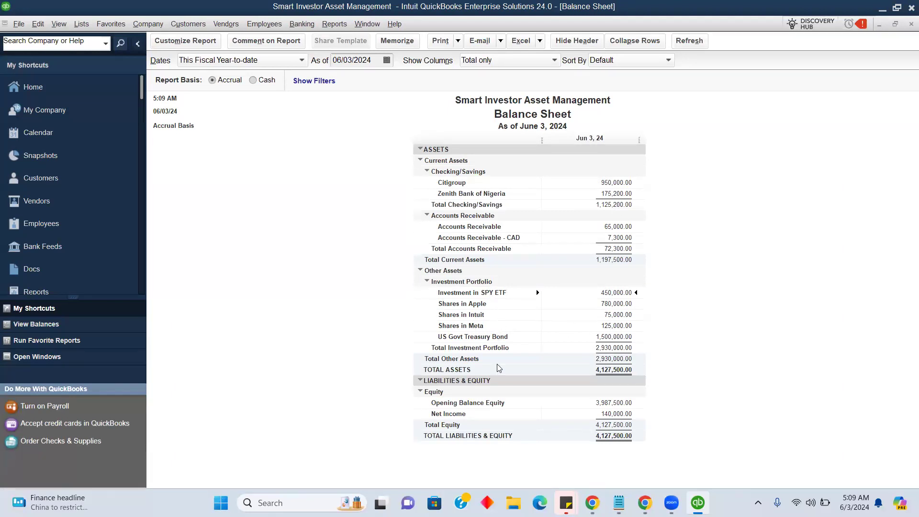
pyautogui.click(72, 92)
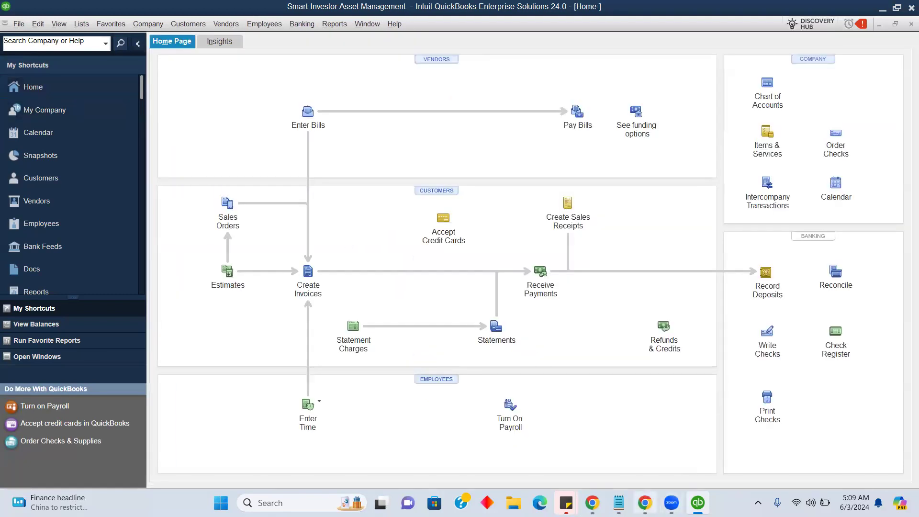
# Step: Switch to the browser notepad to read the portfolio management transactions outline, and return to QuickBooks
pyautogui.moveTo(647, 502)
pyautogui.click(645, 443)
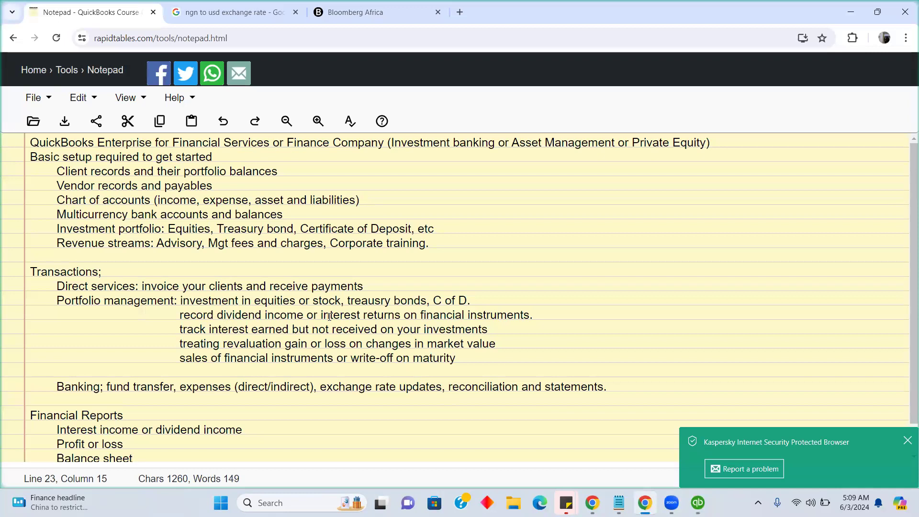
pyautogui.moveTo(698, 503)
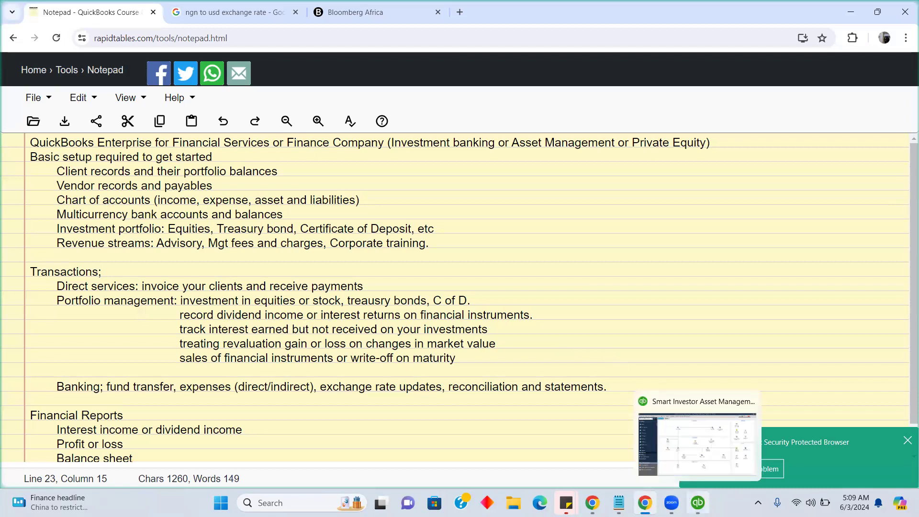
pyautogui.click(703, 438)
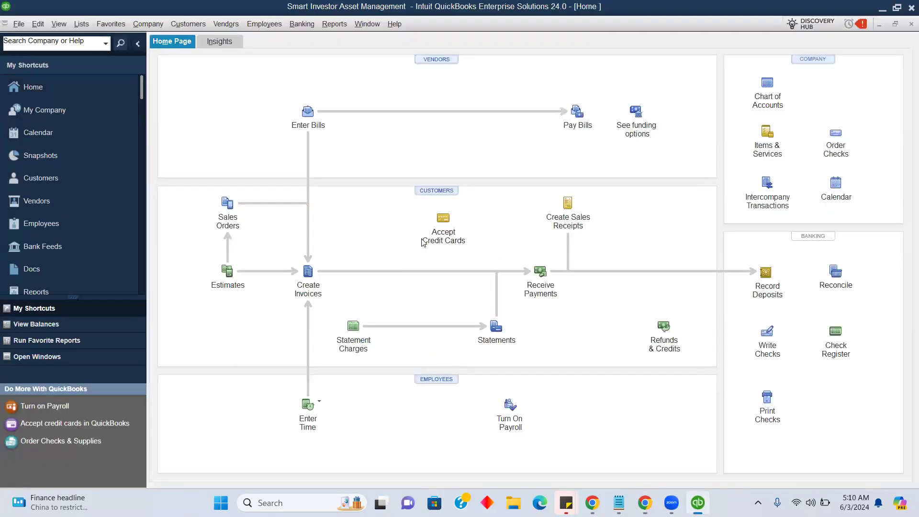
# Step: Start a general journal entry with Dividend Income on the first line and Citigroup on the second
pyautogui.click(142, 25)
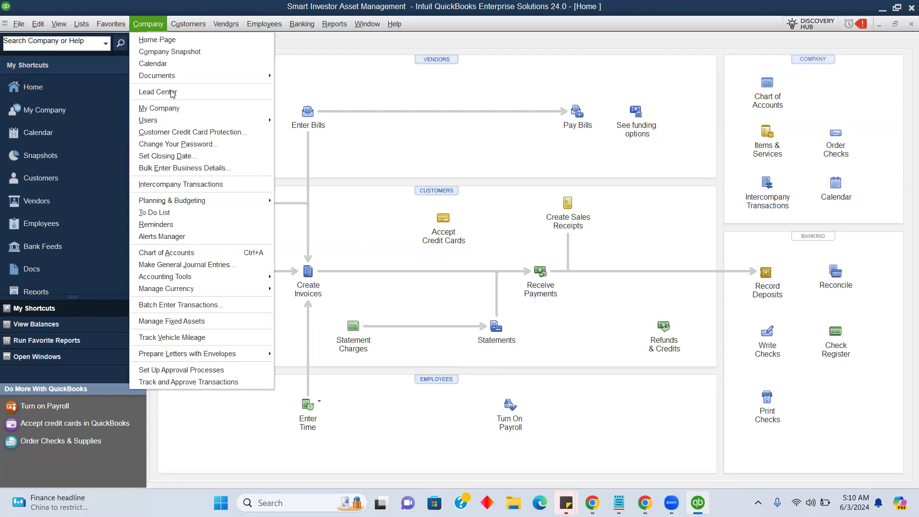
pyautogui.click(211, 267)
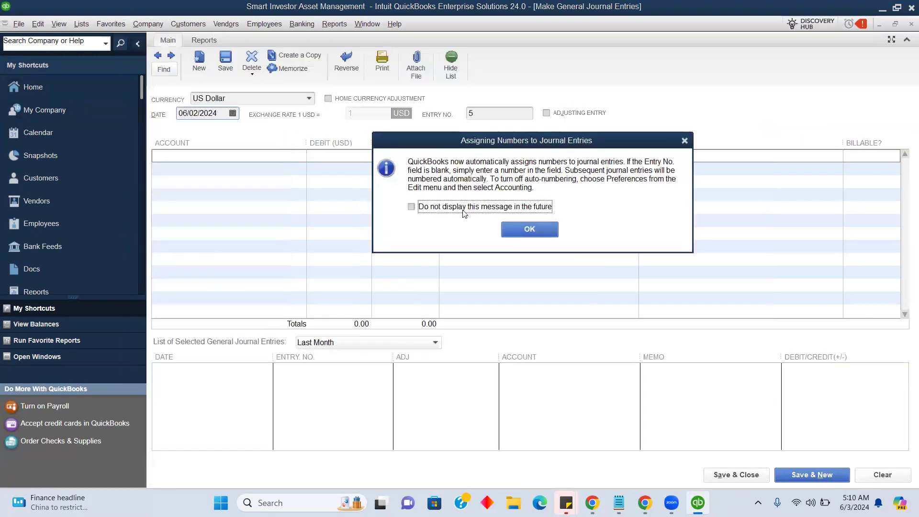
pyautogui.click(487, 229)
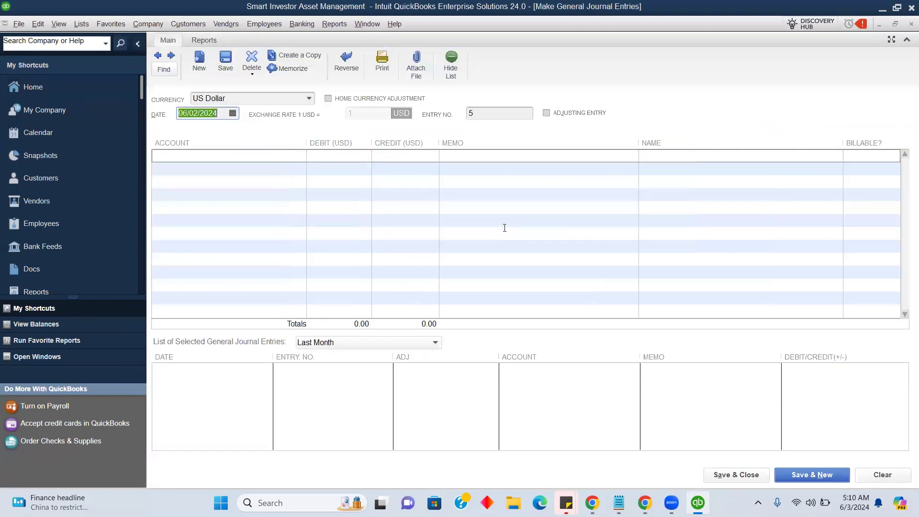
pyautogui.click(281, 155)
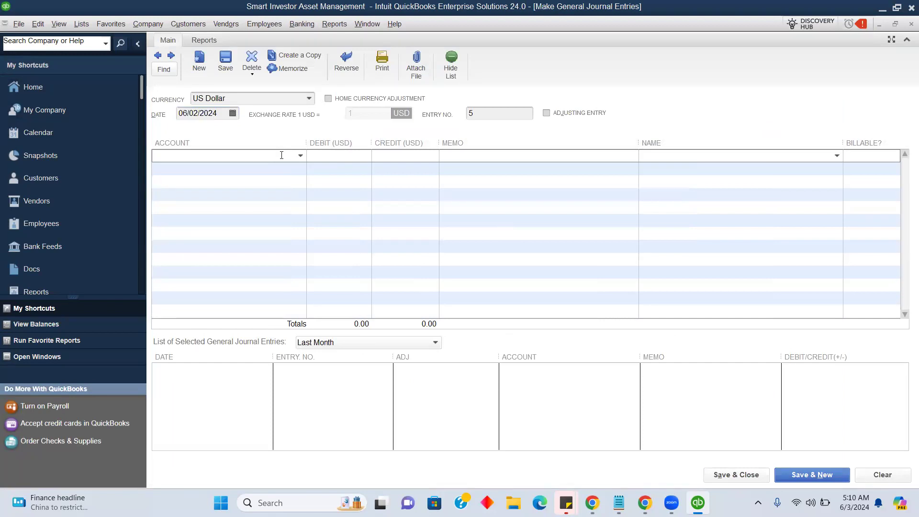
pyautogui.write('Dividend Income')
pyautogui.click(261, 206)
pyautogui.click(240, 166)
pyautogui.write('Citigroup')
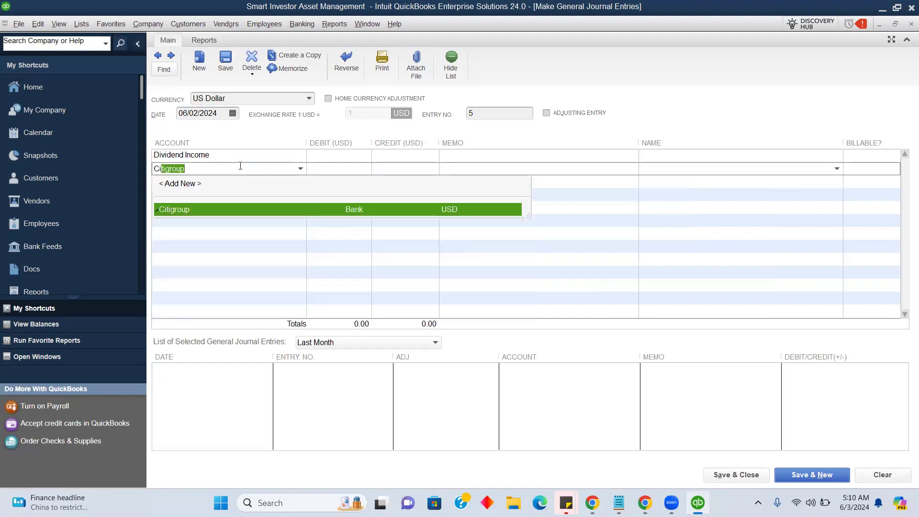
pyautogui.click(218, 205)
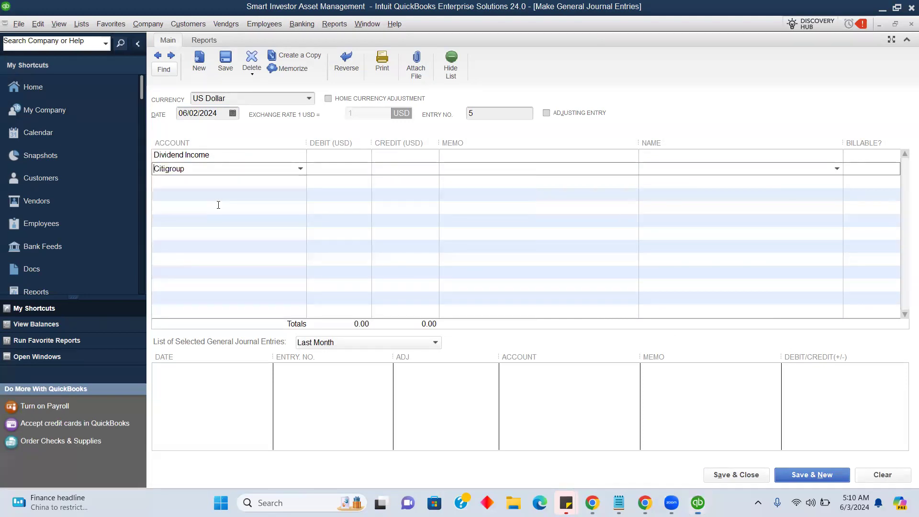
# Step: Credit Dividend Income USD 15,000 and debit Citigroup USD 15,000 in the journal entry
pyautogui.click(400, 153)
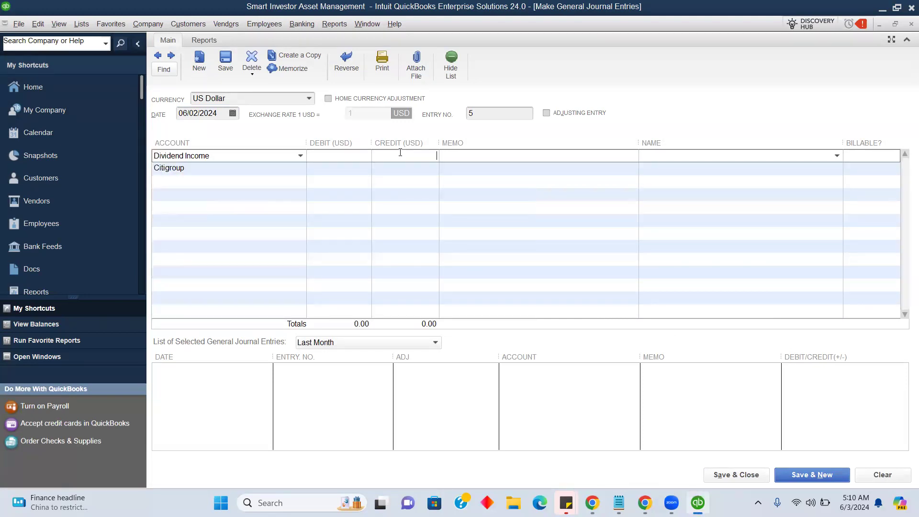
pyautogui.write('15000')
pyautogui.click(377, 168)
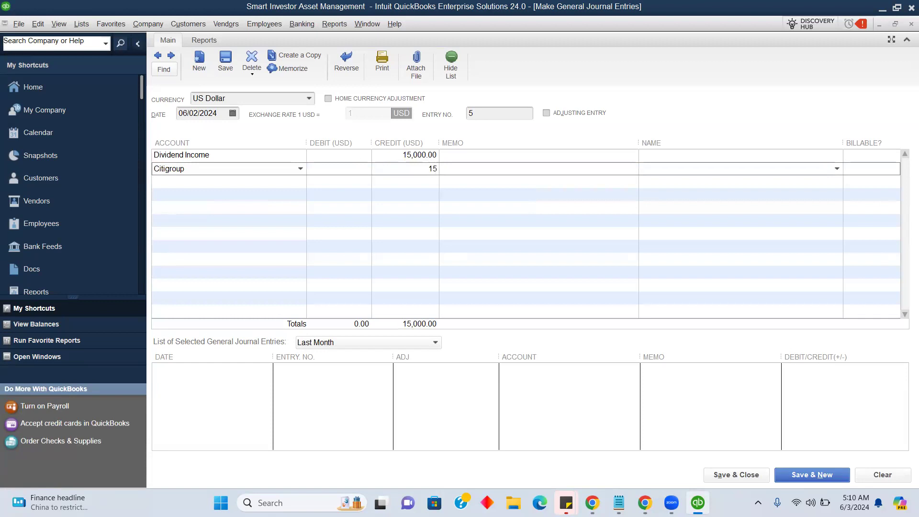
pyautogui.click(322, 167)
pyautogui.write('15000')
# Step: Enter the memo "Being dividend income from Meta" on the Dividend Income line, and save and close the journal entry
pyautogui.click(451, 150)
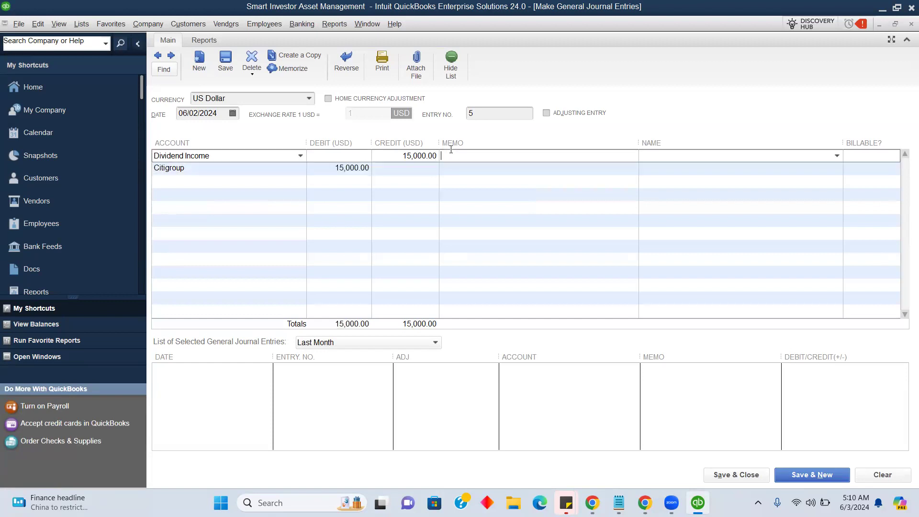
pyautogui.write('Being di')
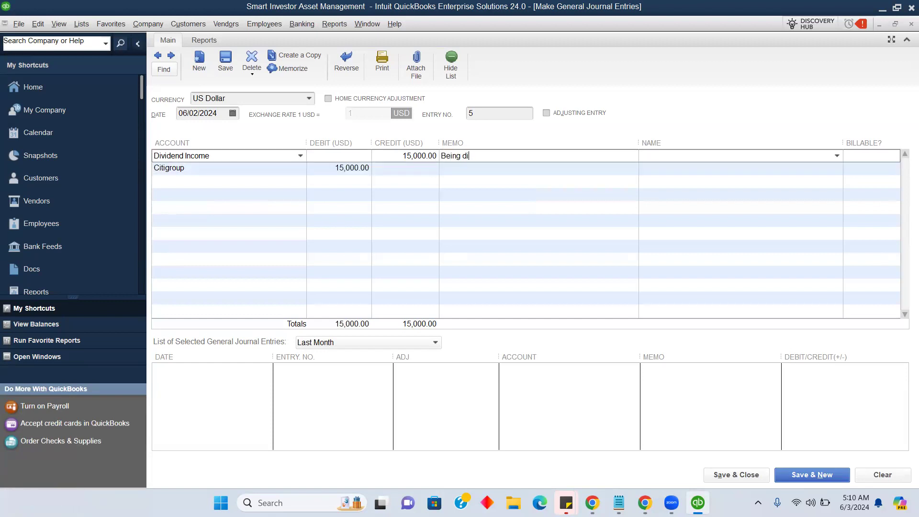
pyautogui.write('vidend income from Meta')
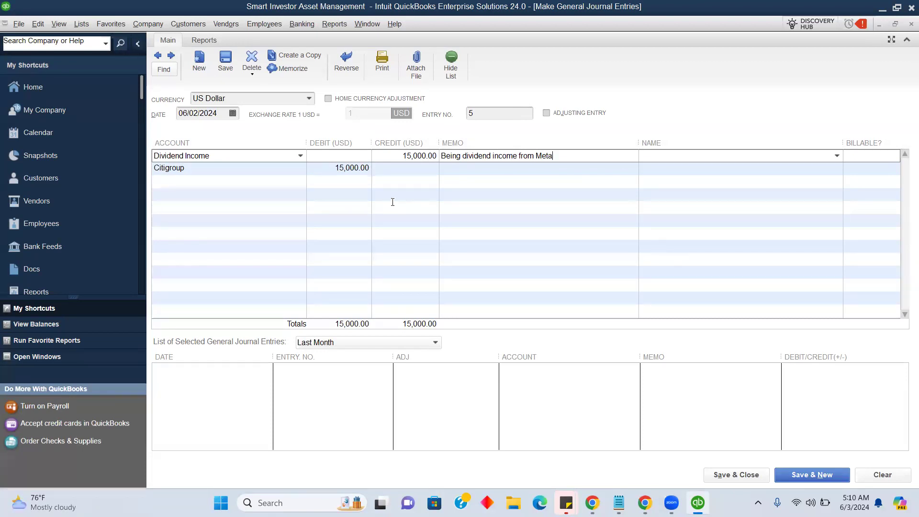
pyautogui.click(744, 469)
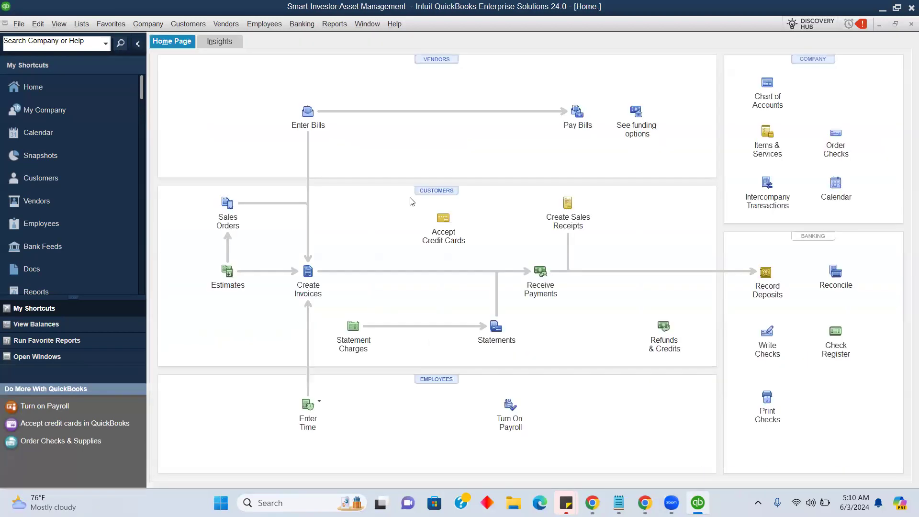
# Step: Start a general journal entry with Interest Income on the first line and Citigroup on the second
pyautogui.click(148, 24)
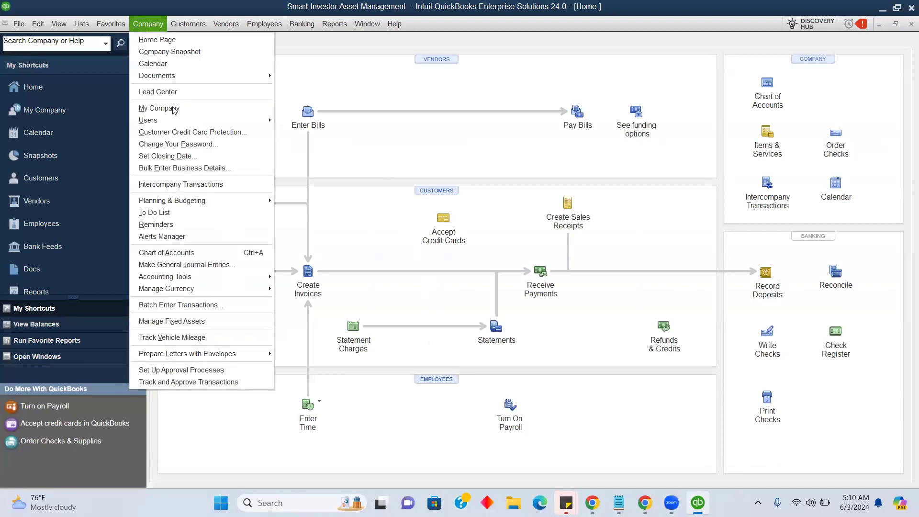
pyautogui.click(199, 266)
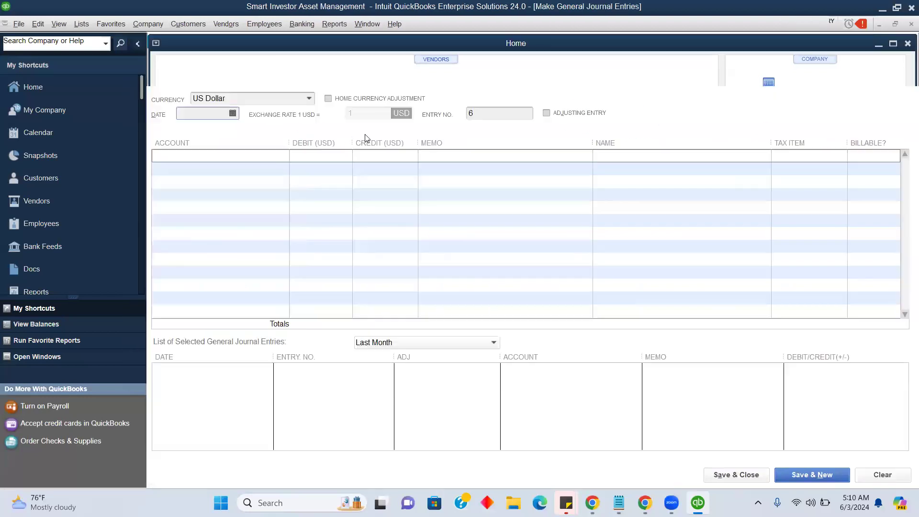
pyautogui.click(515, 226)
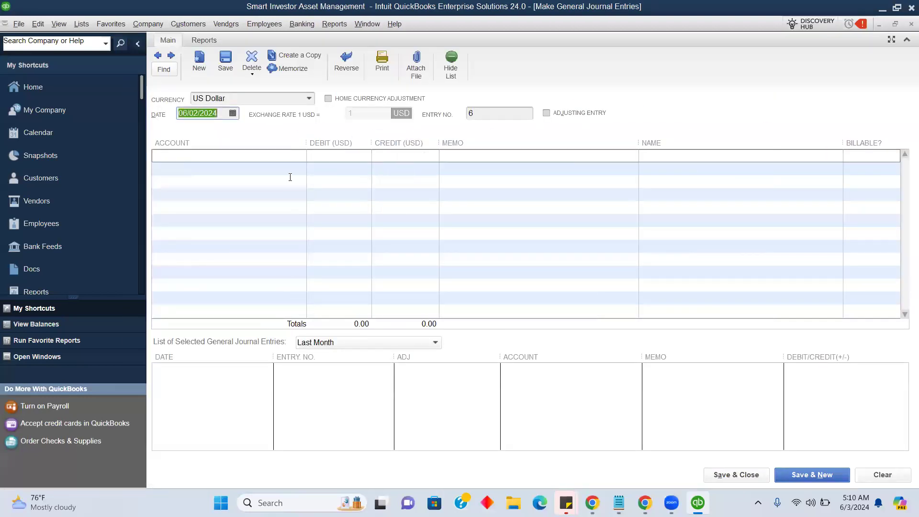
pyautogui.click(252, 156)
pyautogui.write('Insurance Expense')
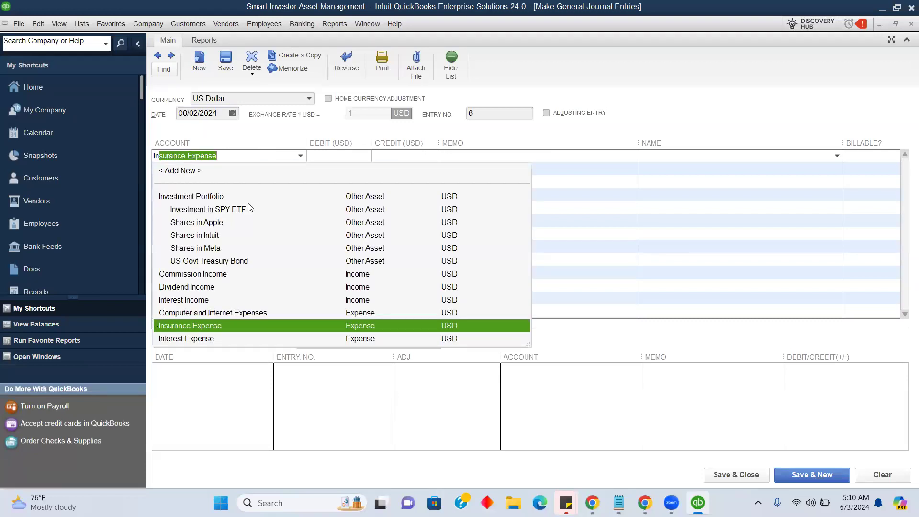
pyautogui.click(203, 300)
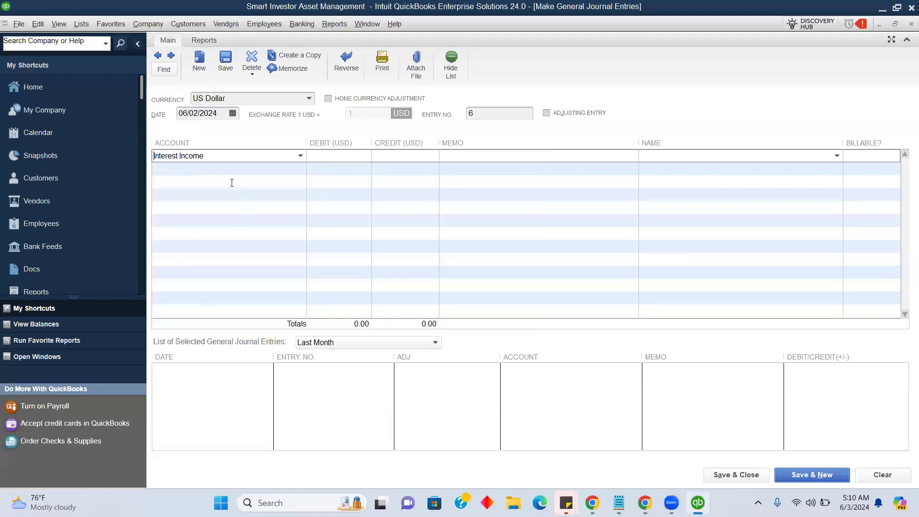
pyautogui.click(228, 169)
pyautogui.write('Citigroup')
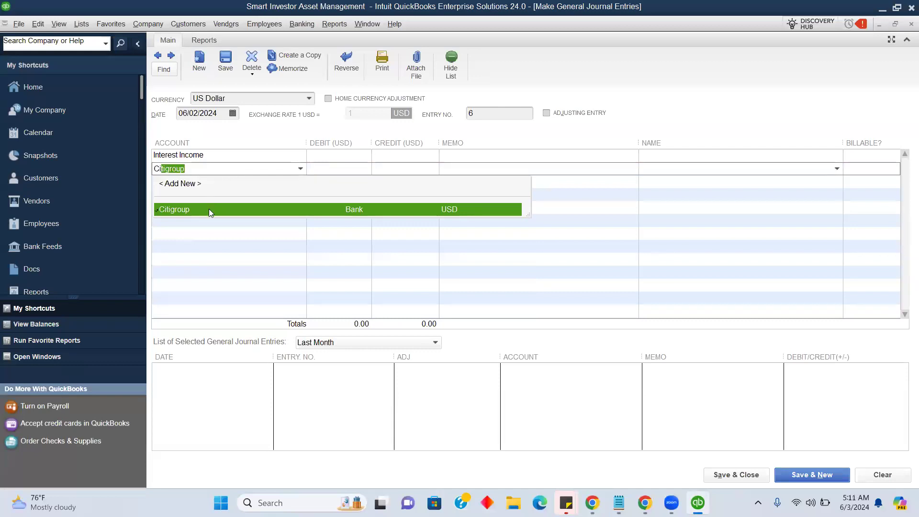
pyautogui.click(209, 209)
# Step: Credit Interest Income USD 5,700 and debit Citigroup USD 5,700 in the journal entry
pyautogui.click(399, 154)
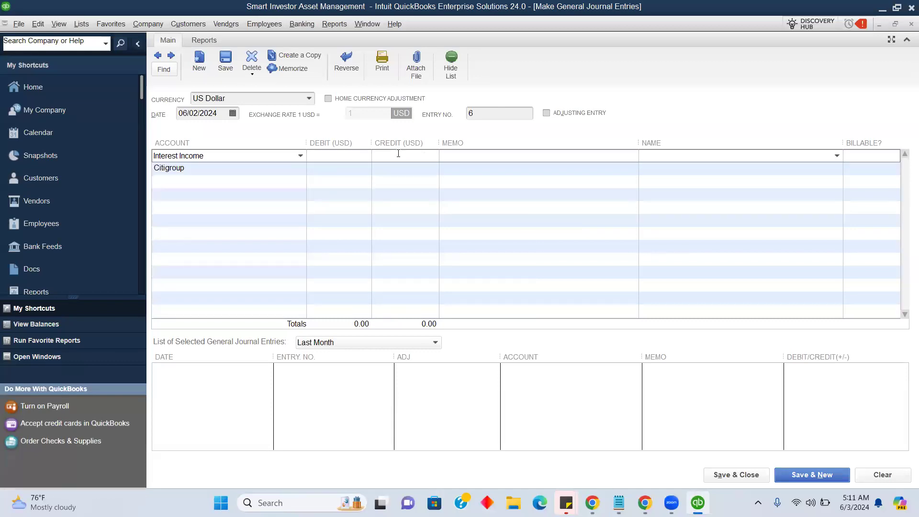
pyautogui.write('57000')
pyautogui.press('BackSpace')
pyautogui.click(351, 170)
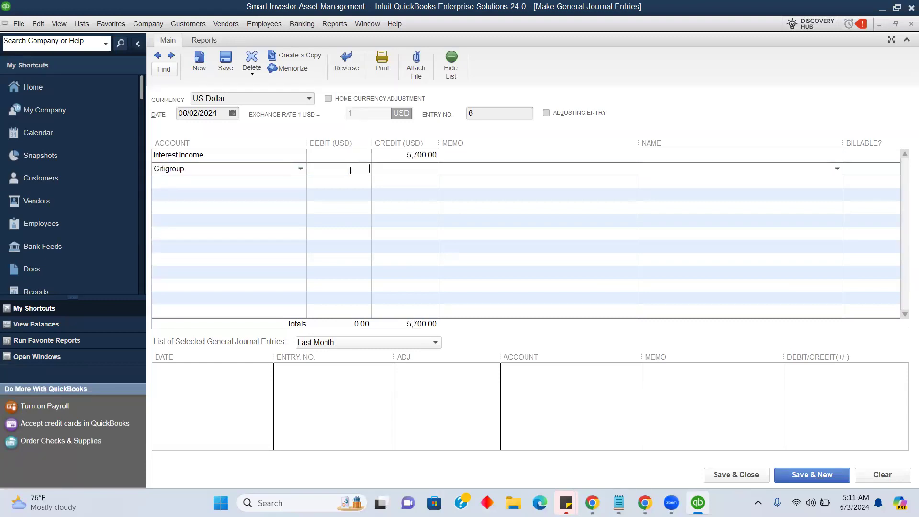
pyautogui.write('5700')
pyautogui.click(450, 155)
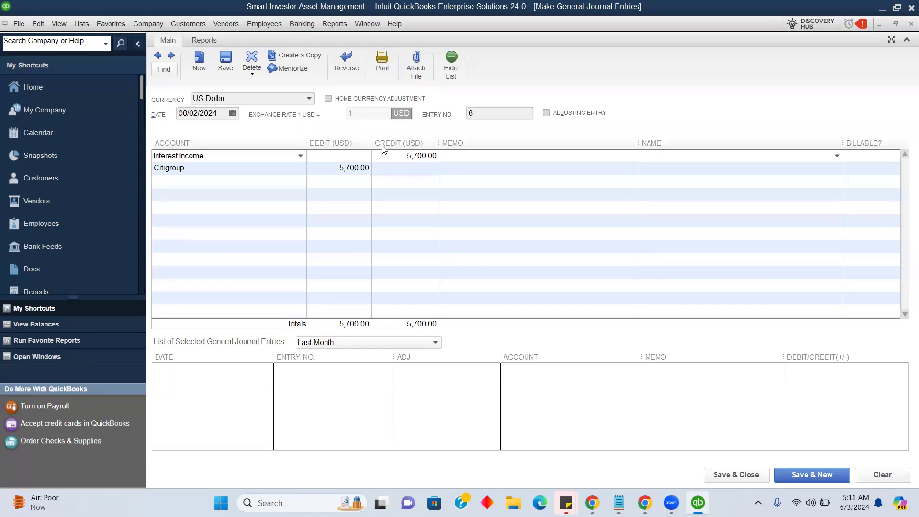
# Step: Memorize the journal entry as an automated transaction named "Interest income on 10-year bond"
pyautogui.click(292, 70)
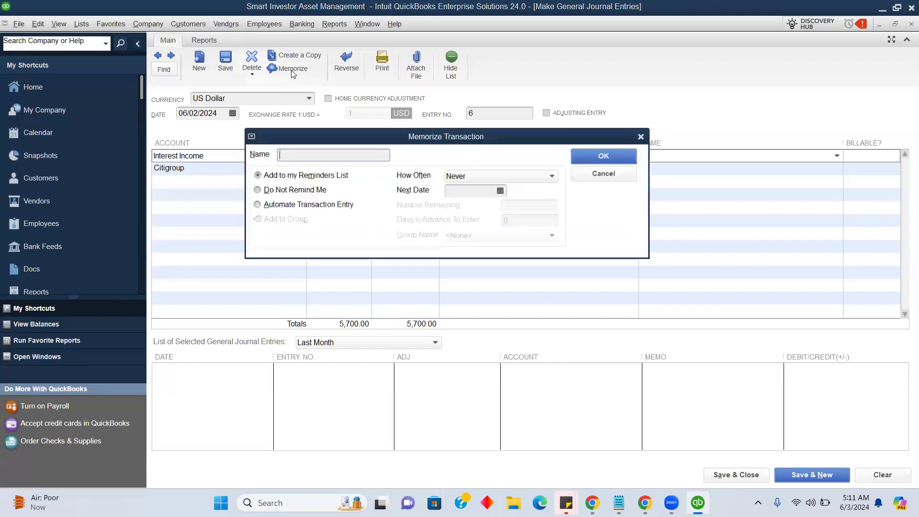
pyautogui.click(254, 205)
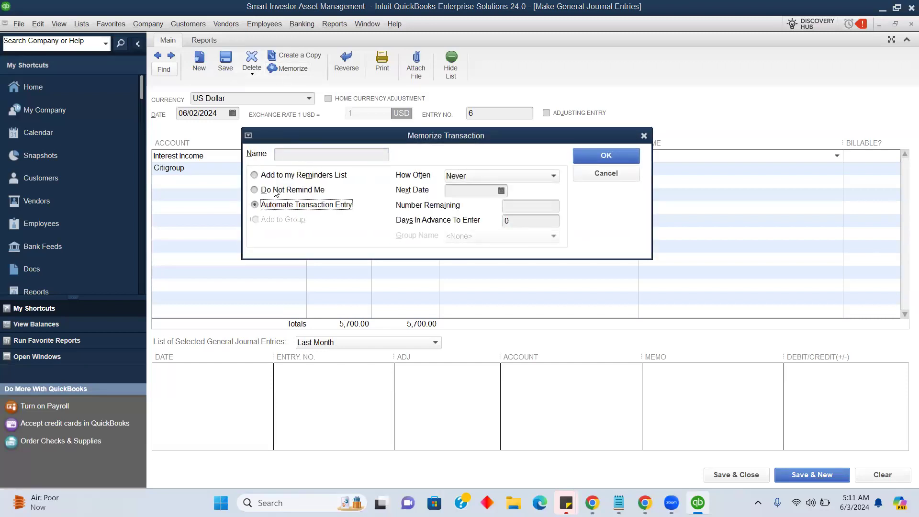
pyautogui.click(302, 153)
pyautogui.write('Being')
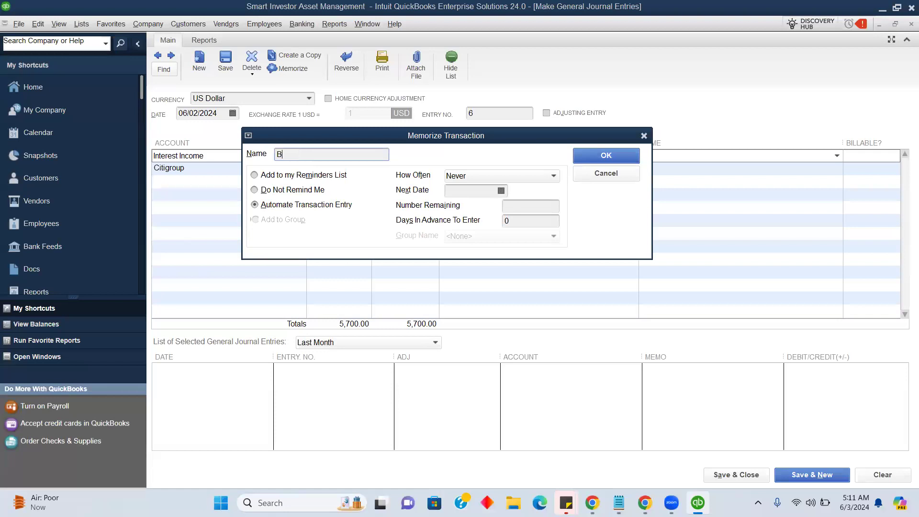
pyautogui.press('BackSpace')
pyautogui.press('BackSpace')
pyautogui.press('BackSpace')
pyautogui.press('BackSpace')
pyautogui.press('BackSpace')
pyautogui.write('Interest income on 10-year bond')
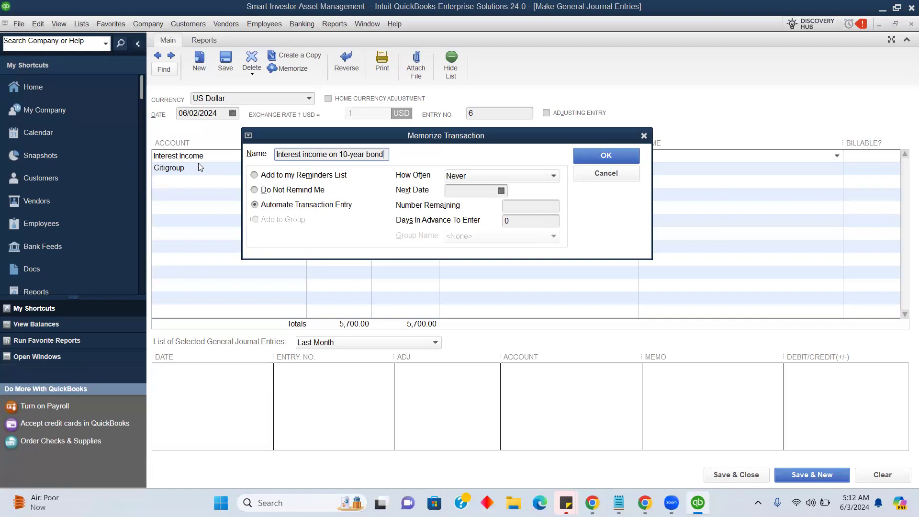
# Step: Schedule the memorized entry twice a year with next date 12/03/2024 and 19 remaining, and save and close the journal entry
pyautogui.click(477, 176)
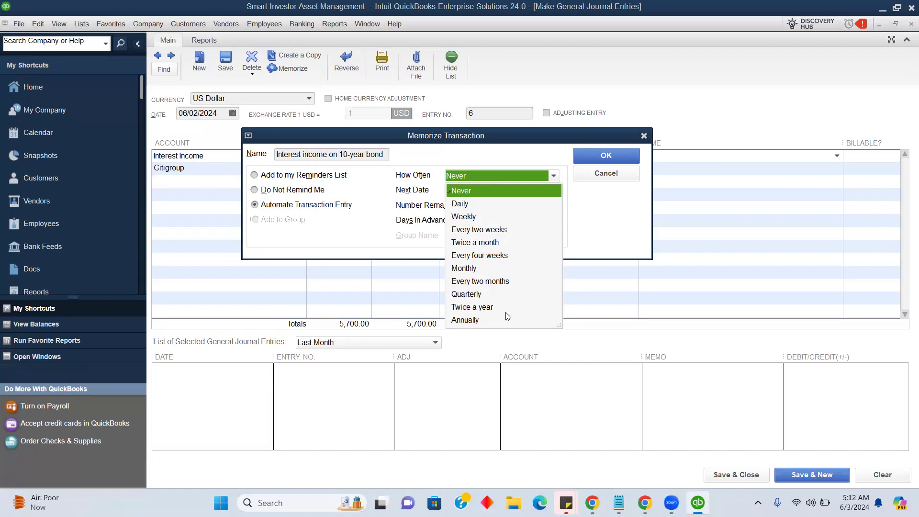
pyautogui.click(475, 307)
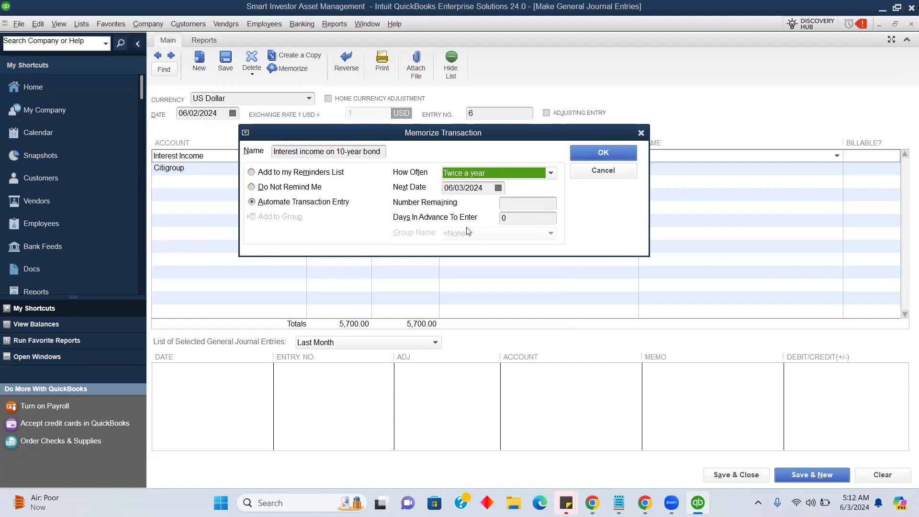
pyautogui.click(514, 203)
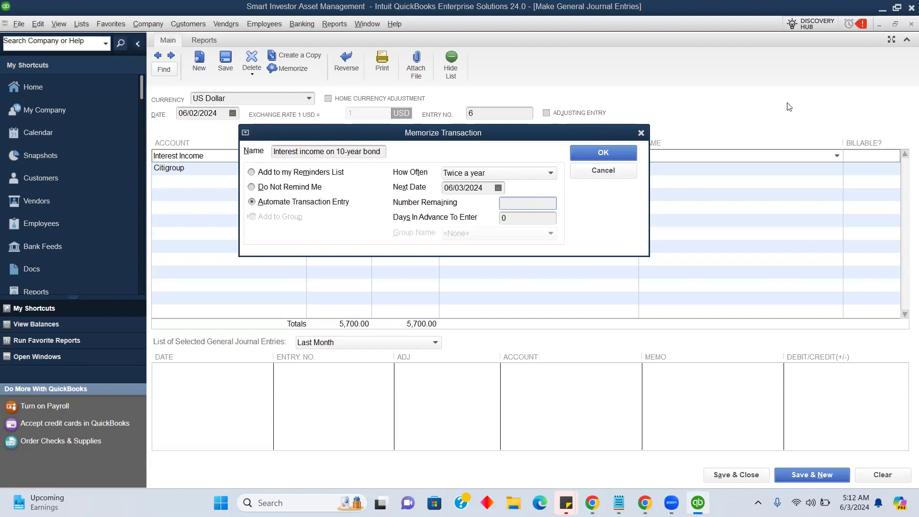
pyautogui.write('19')
pyautogui.click(499, 188)
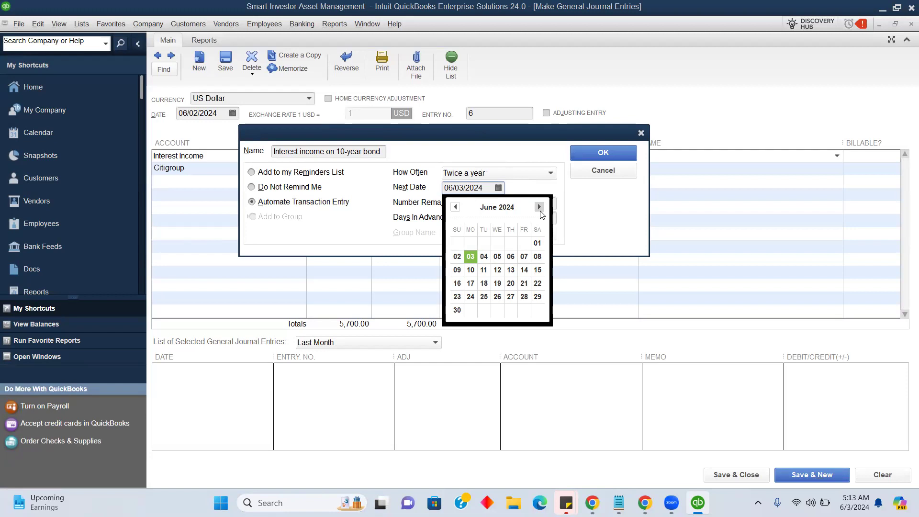
pyautogui.click(453, 187)
pyautogui.press('BackSpace')
pyautogui.press('BackSpace')
pyautogui.write('12')
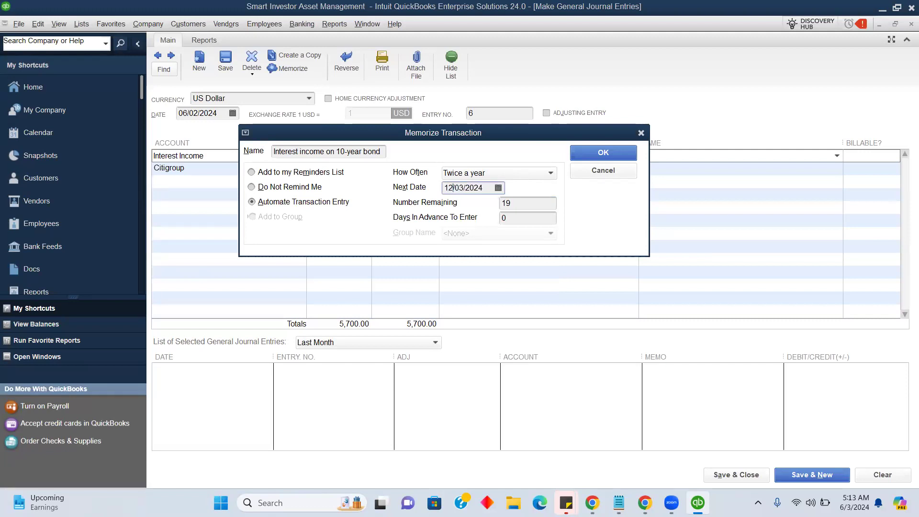
pyautogui.click(508, 202)
pyautogui.click(597, 153)
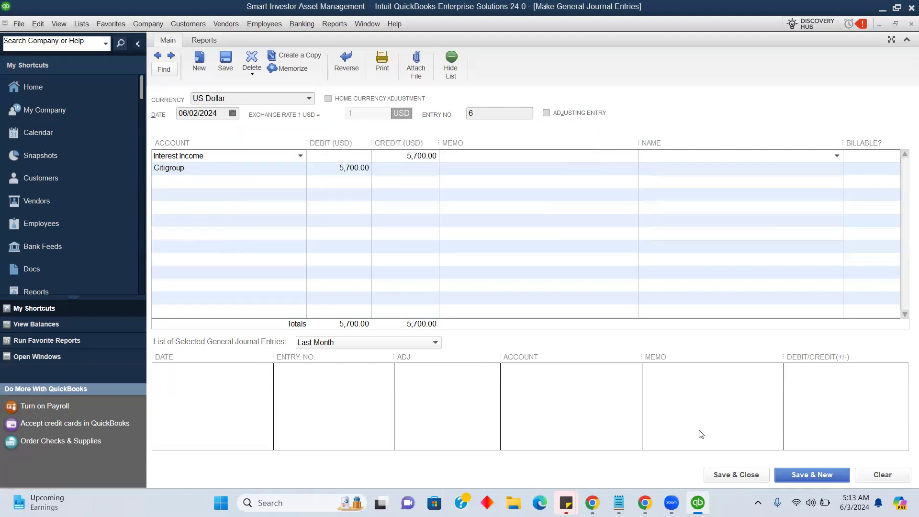
pyautogui.click(729, 472)
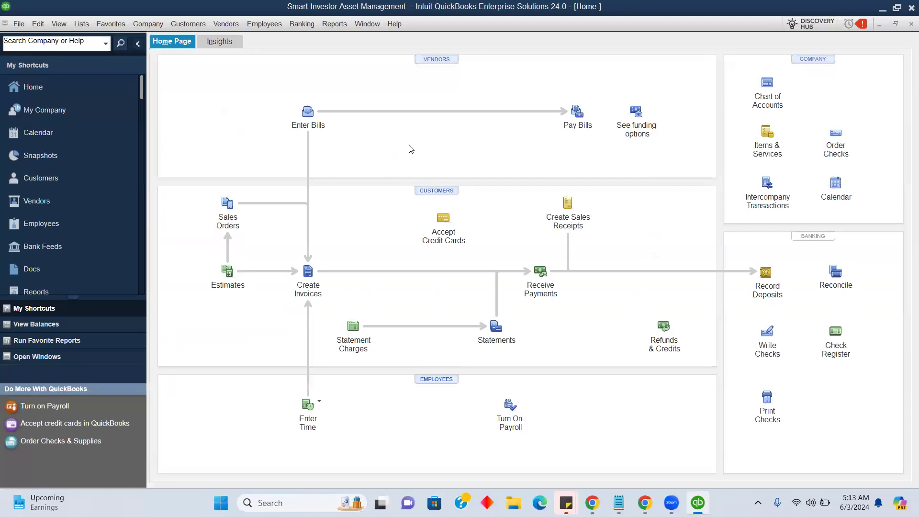
# Step: Open the Memorized Transaction List to check the frequency and next date of the bond interest entry
pyautogui.click(82, 24)
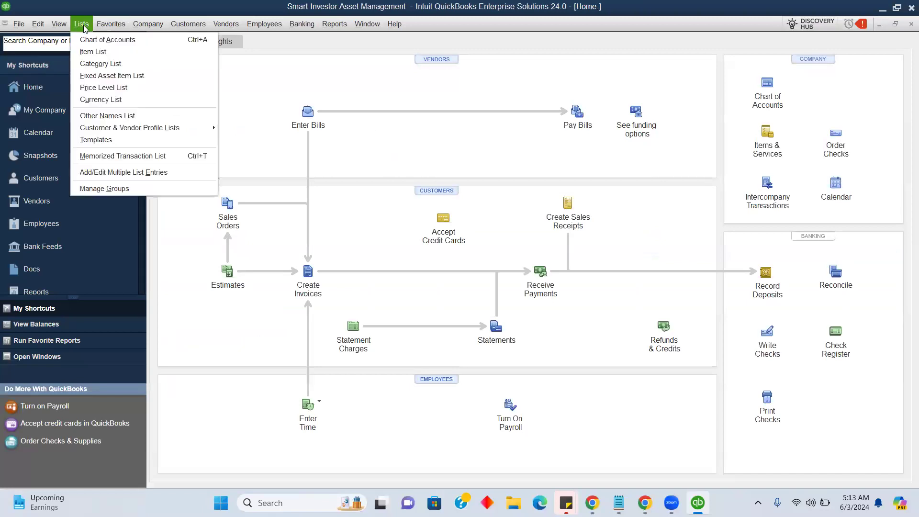
pyautogui.click(141, 158)
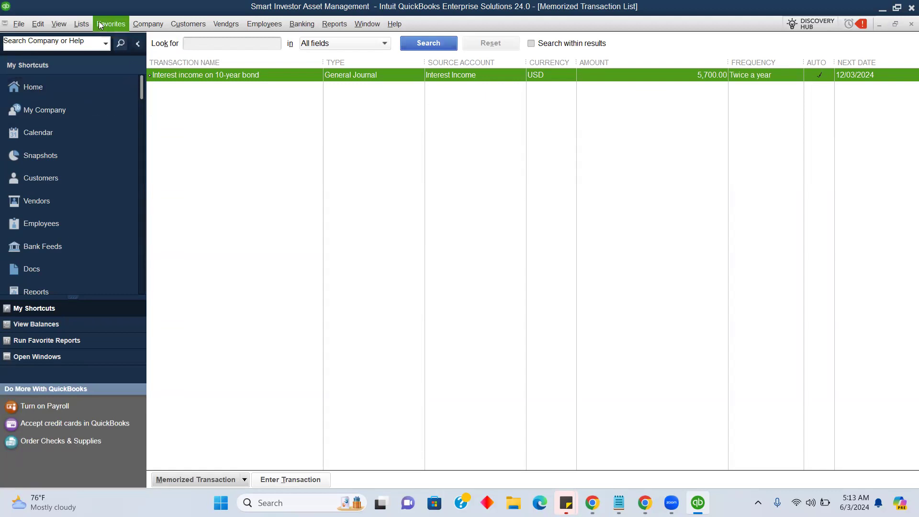
# Step: Open the standard Profit & Loss report for all dates to check the dividend and interest income
pyautogui.click(82, 24)
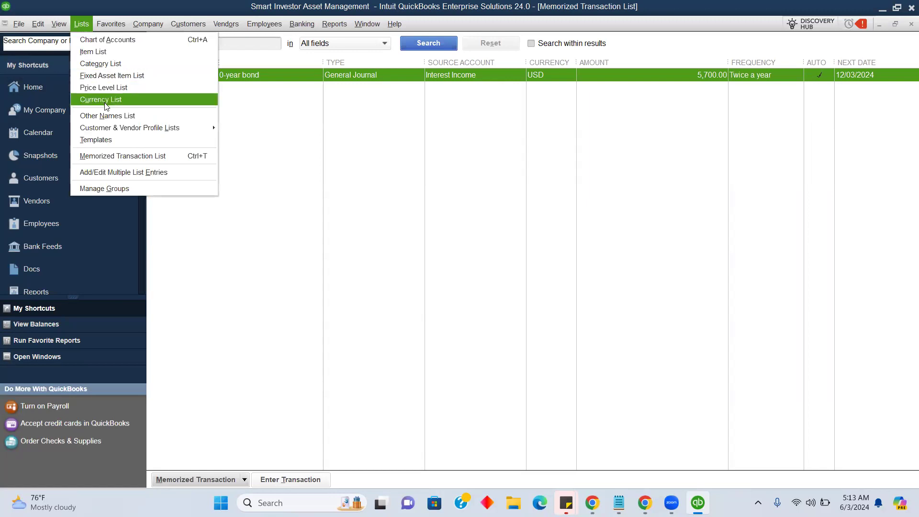
pyautogui.moveTo(334, 24)
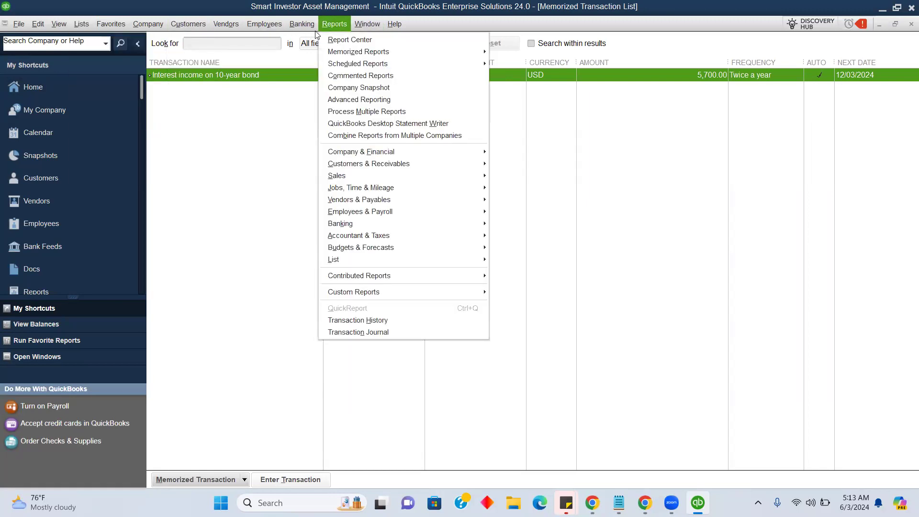
pyautogui.moveTo(375, 151)
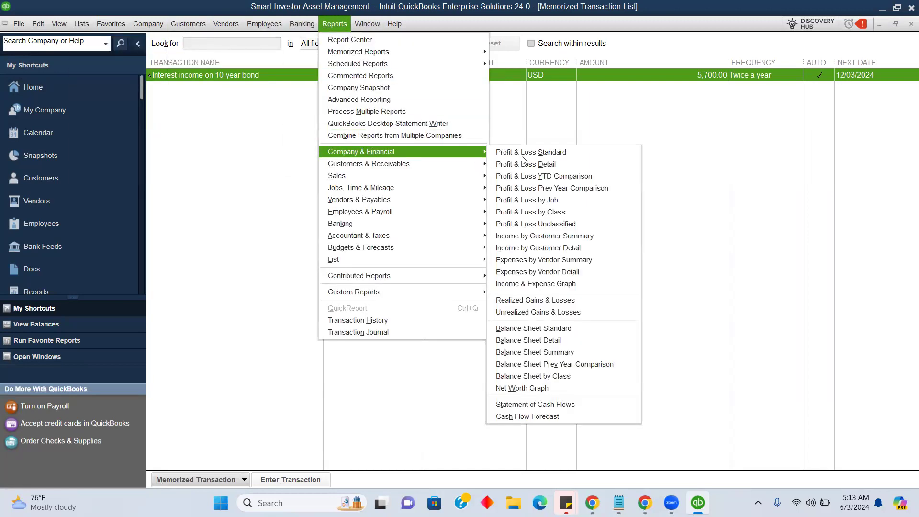
pyautogui.click(525, 152)
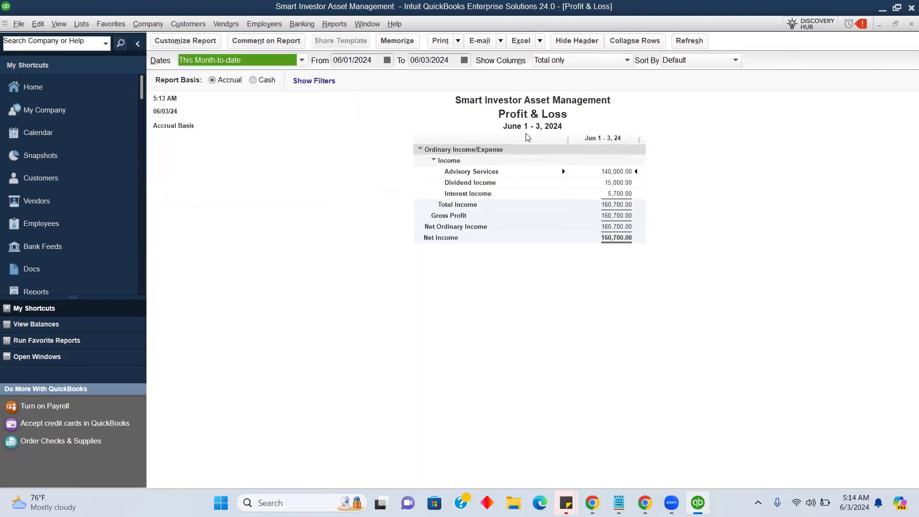
pyautogui.click(302, 60)
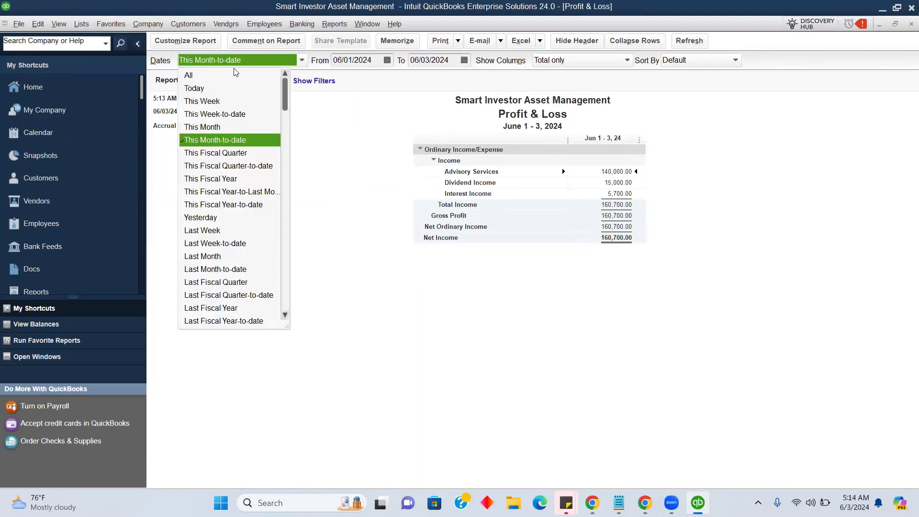
pyautogui.click(224, 76)
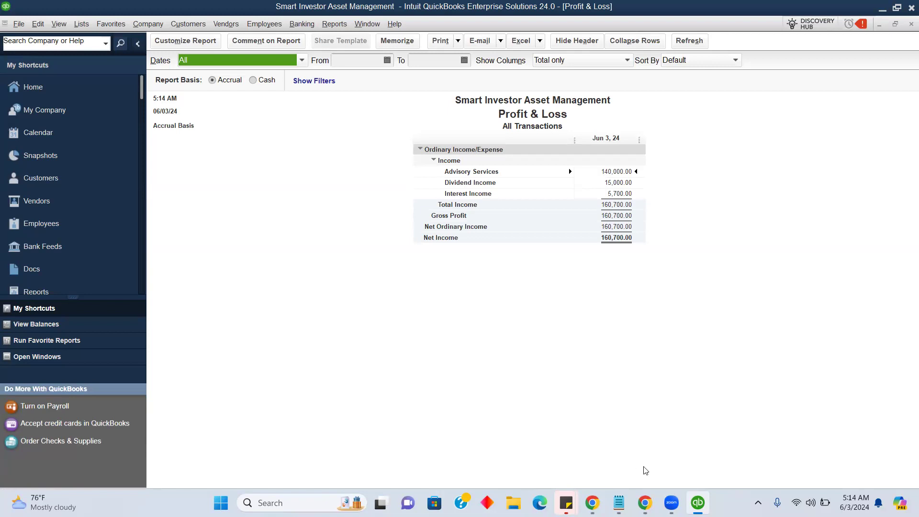
# Step: Switch to the browser notepad to review the remaining portfolio management items, and return to QuickBooks
pyautogui.moveTo(644, 501)
pyautogui.click(673, 468)
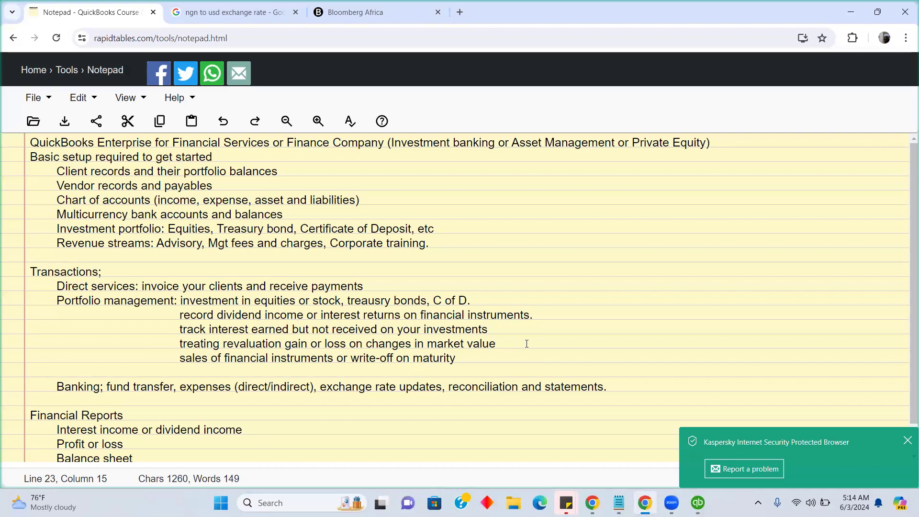
pyautogui.click(691, 503)
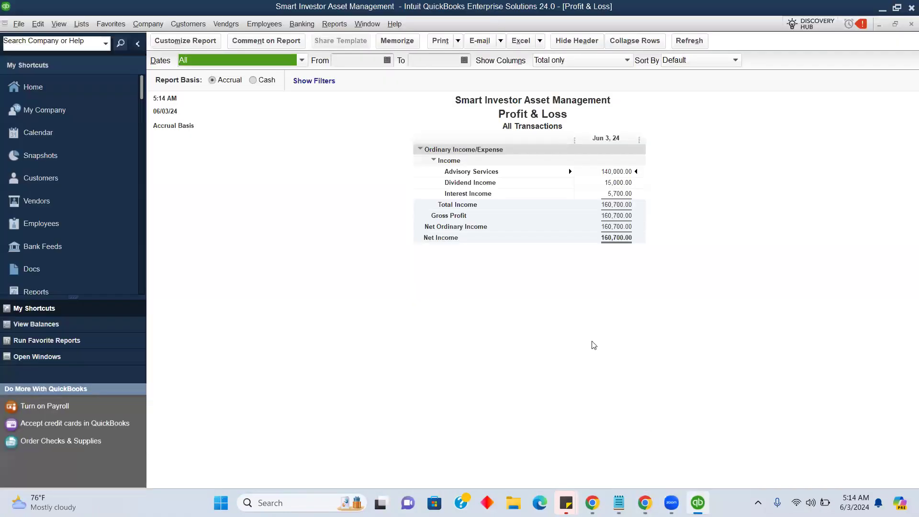
# Step: Open the standard Balance Sheet report to examine the bank and investment portfolio balances, and return to the home page
pyautogui.click(44, 87)
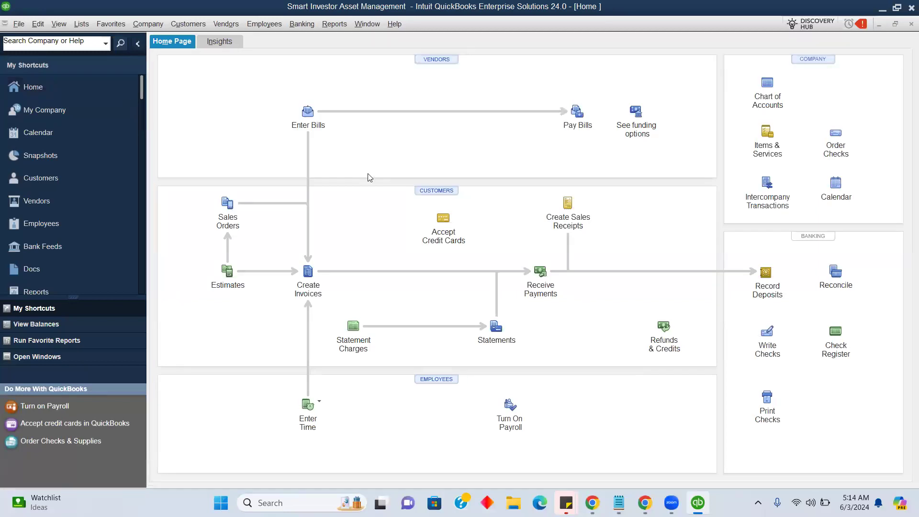
pyautogui.click(335, 24)
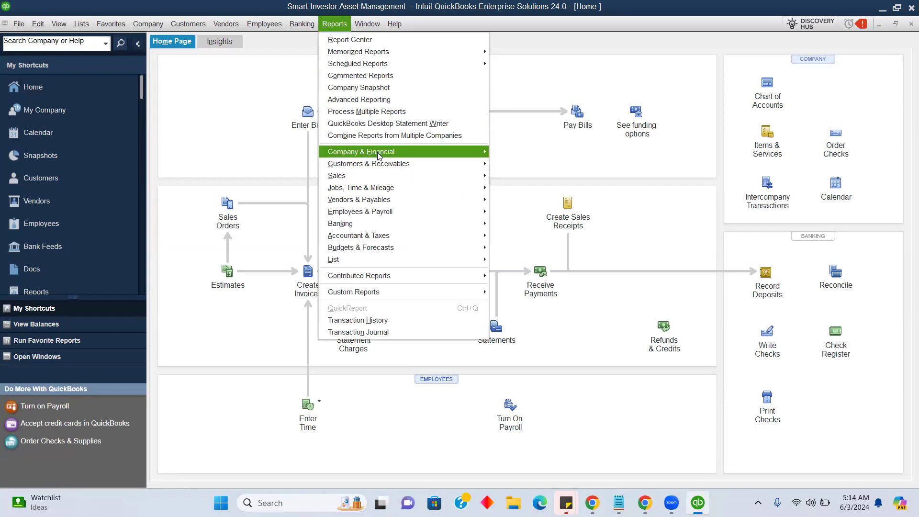
pyautogui.moveTo(380, 152)
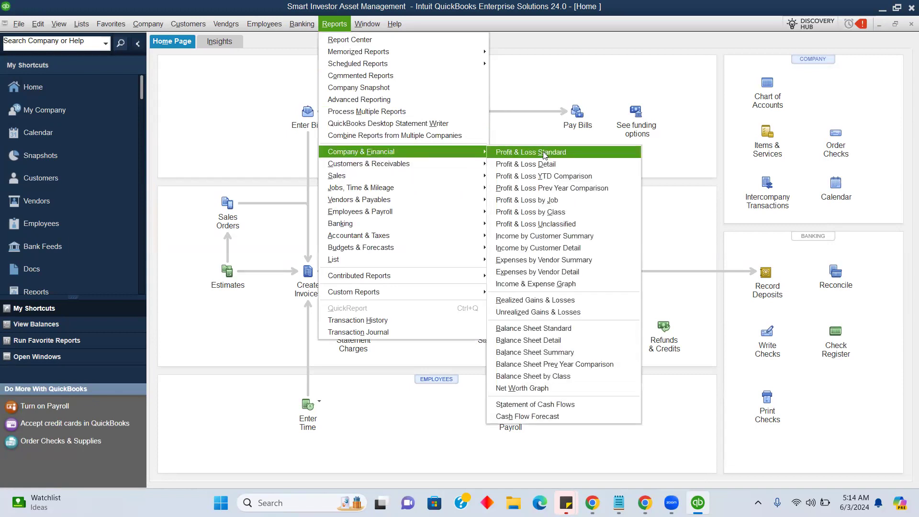
pyautogui.click(546, 326)
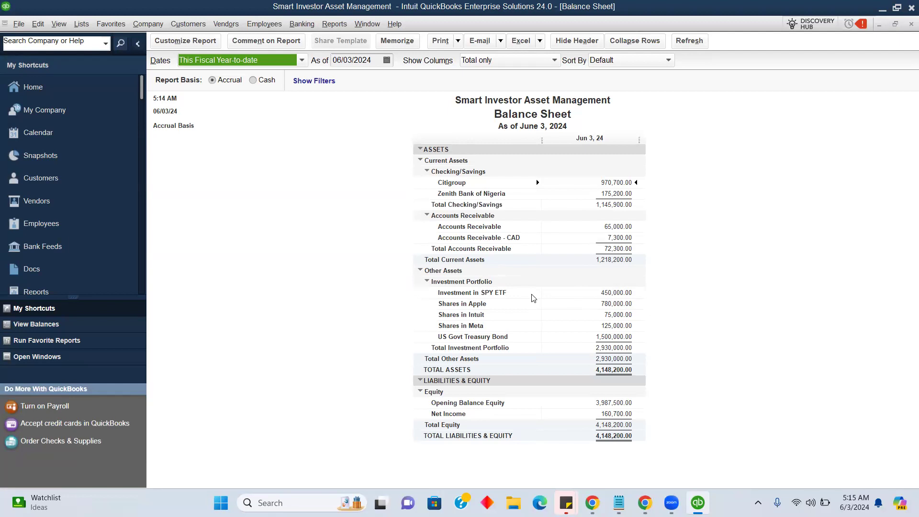
pyautogui.click(58, 89)
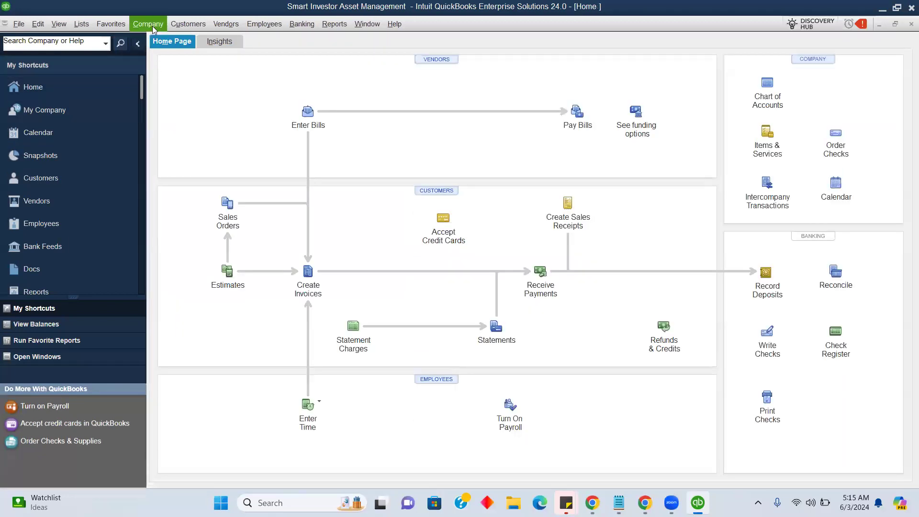
# Step: Start a general journal entry and debit the Shares in Apple investment account with 15,000 USD
pyautogui.click(154, 27)
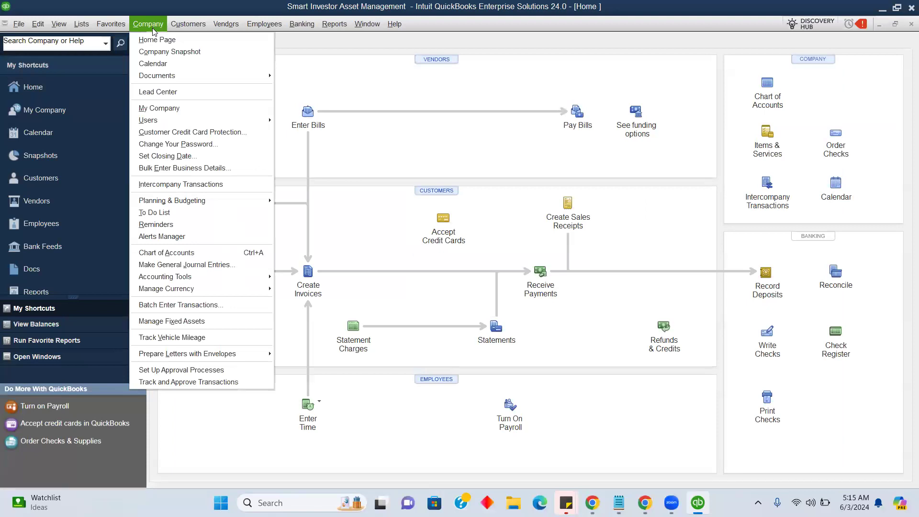
pyautogui.click(186, 264)
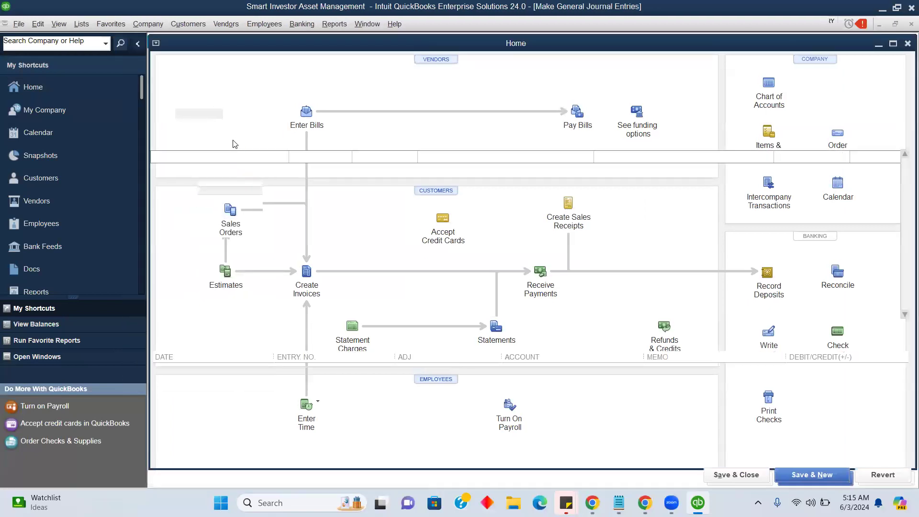
pyautogui.click(523, 226)
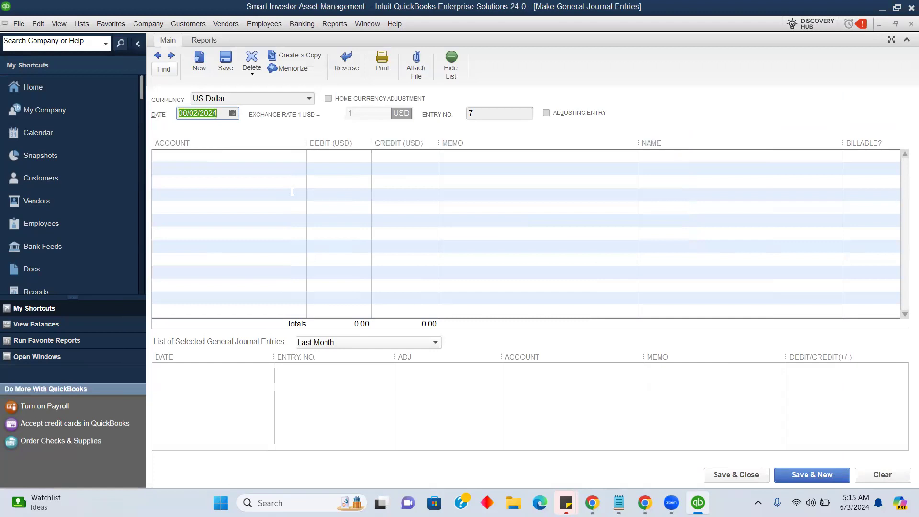
pyautogui.click(241, 156)
pyautogui.write('Share of Profit')
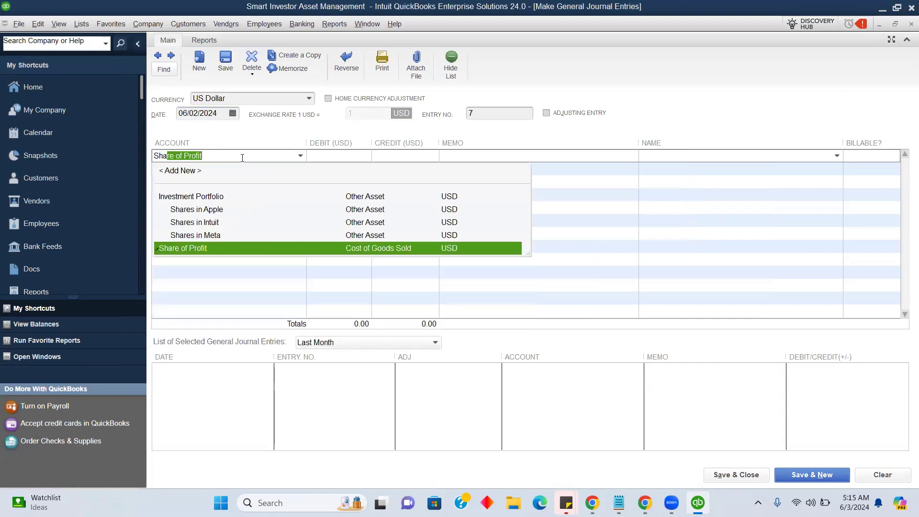
pyautogui.click(211, 209)
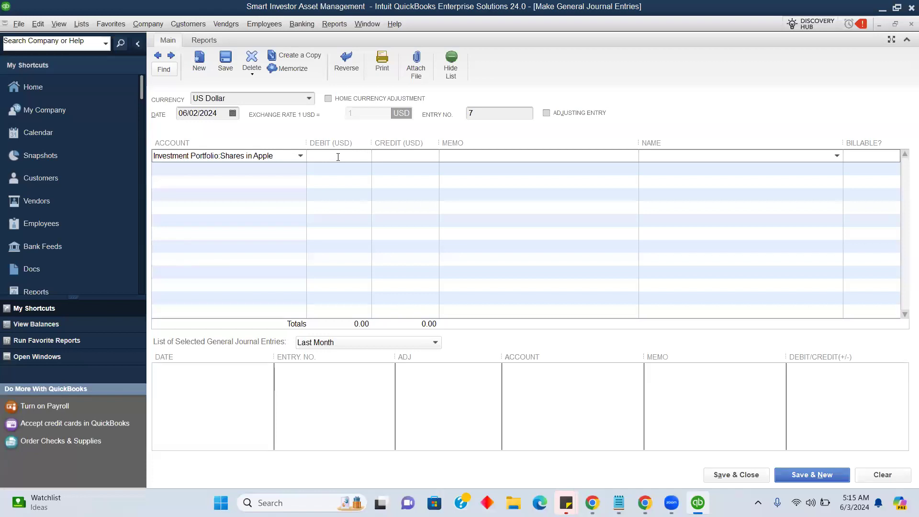
pyautogui.write('15000')
# Step: Credit the 15,000 USD to a new account named Revaluation gain, created as an Income account
pyautogui.click(279, 177)
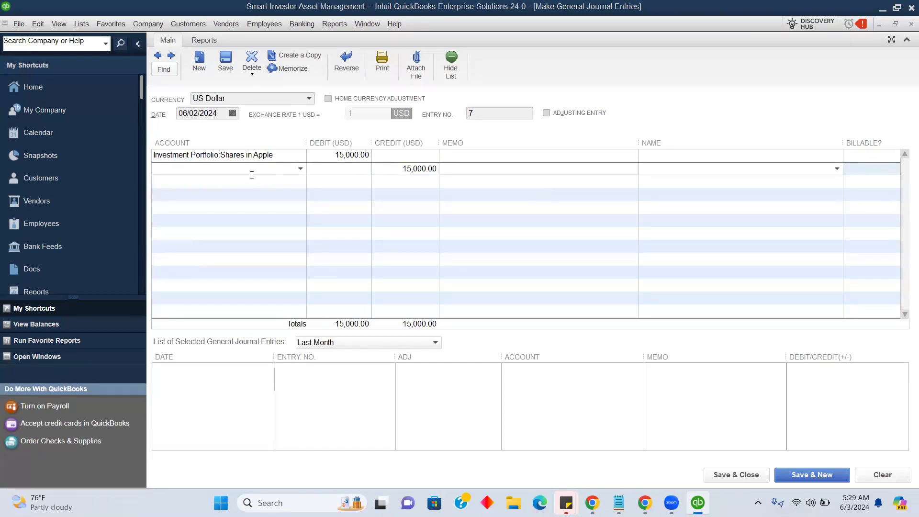
pyautogui.click(253, 180)
pyautogui.click(244, 169)
pyautogui.write('Reva')
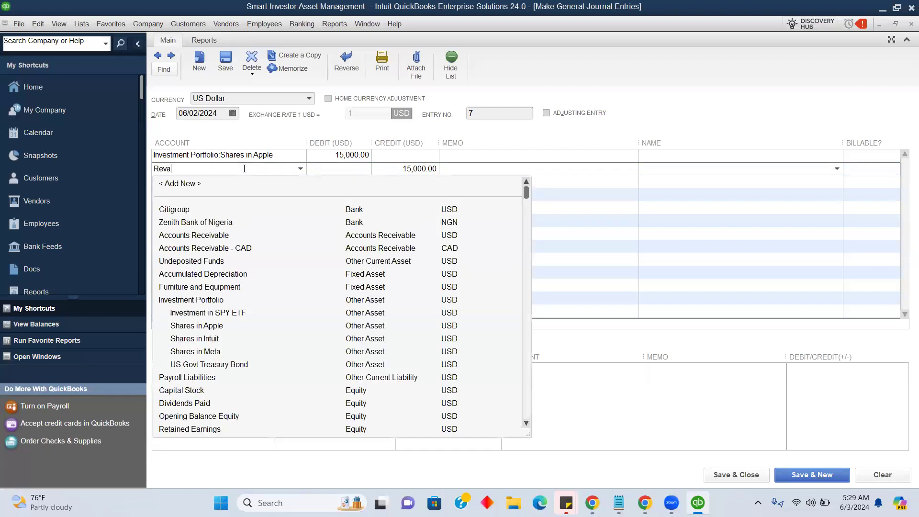
pyautogui.write('luation gain')
pyautogui.press('Tab')
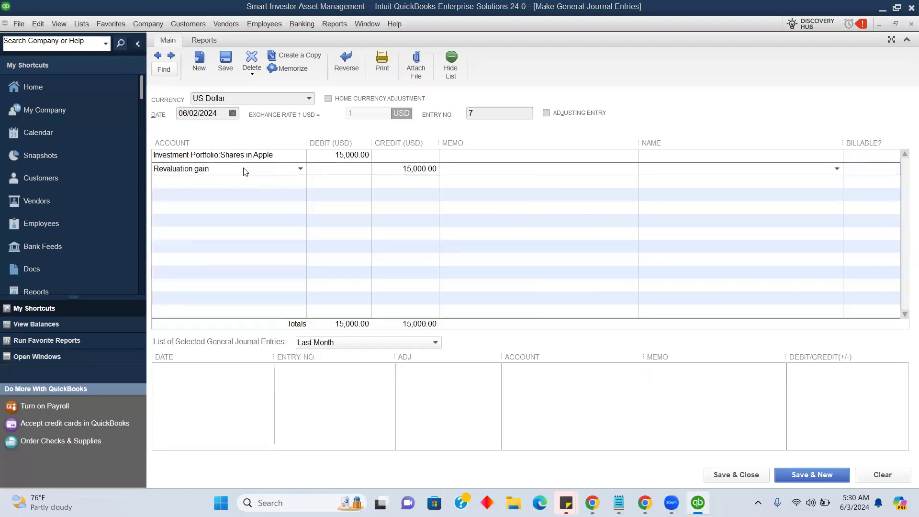
pyautogui.click(432, 154)
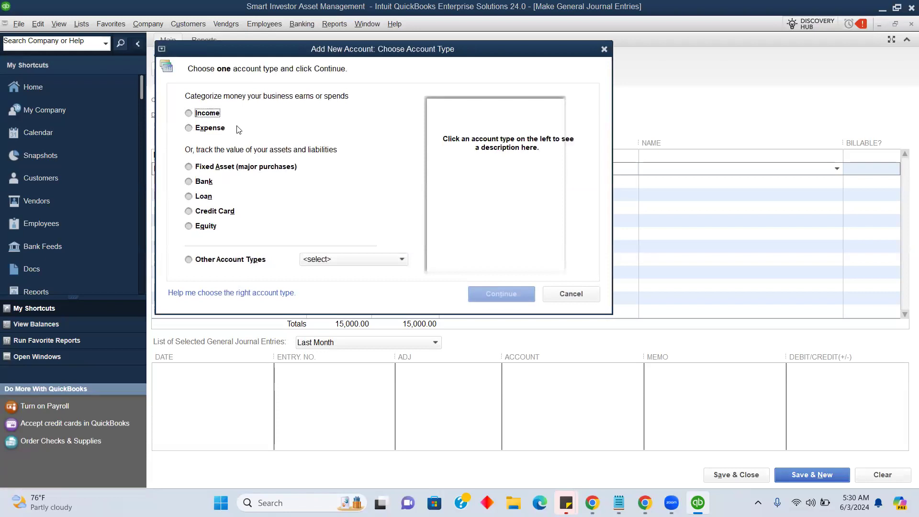
pyautogui.click(194, 114)
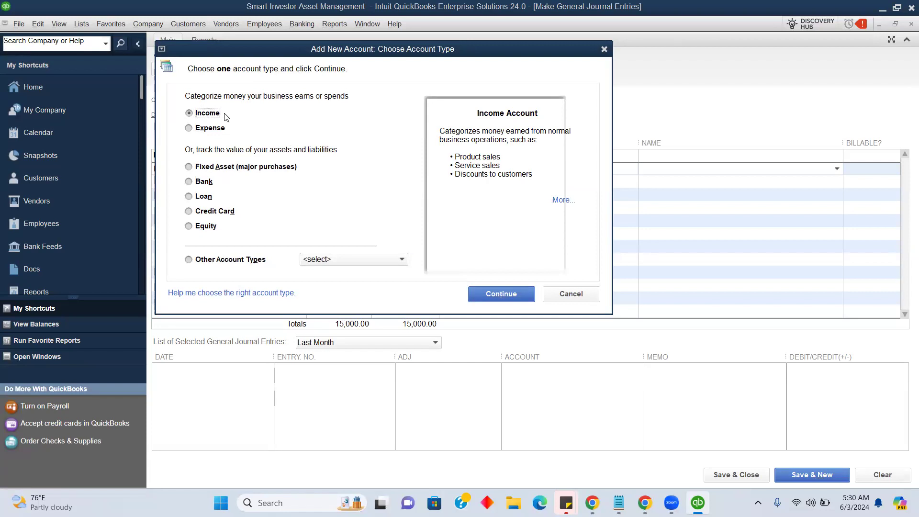
pyautogui.click(484, 293)
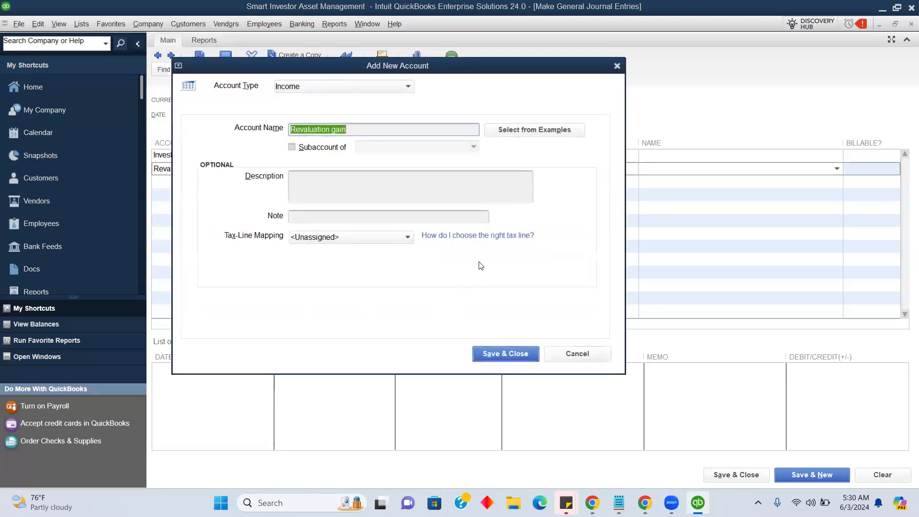
pyautogui.click(488, 354)
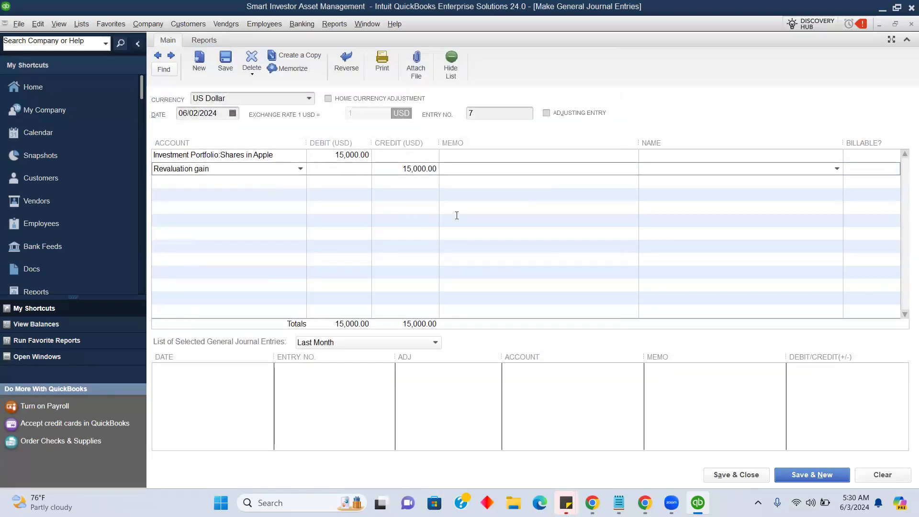
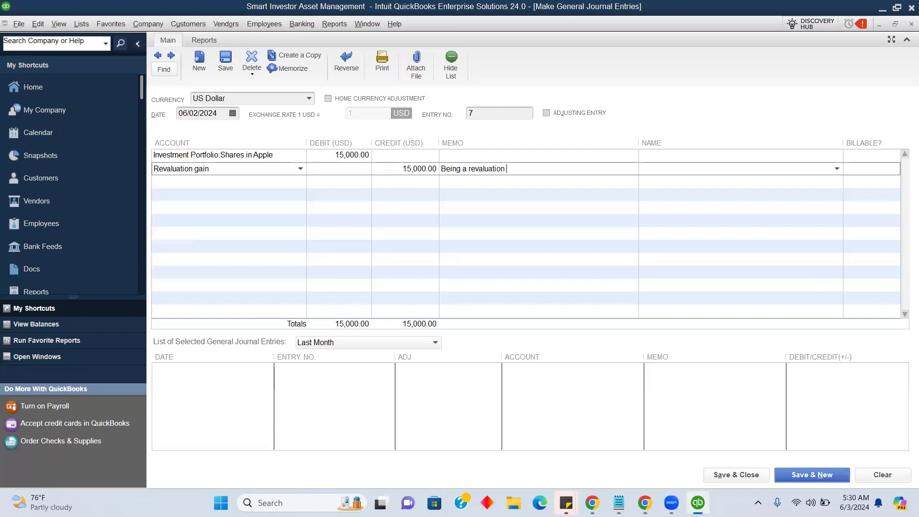
# Step: Add the memo "Being a revaluation gain on Apple shares", date the entry 06/05/2024, and save and close it
pyautogui.write('Apple shares')
pyautogui.click(232, 113)
pyautogui.click(231, 179)
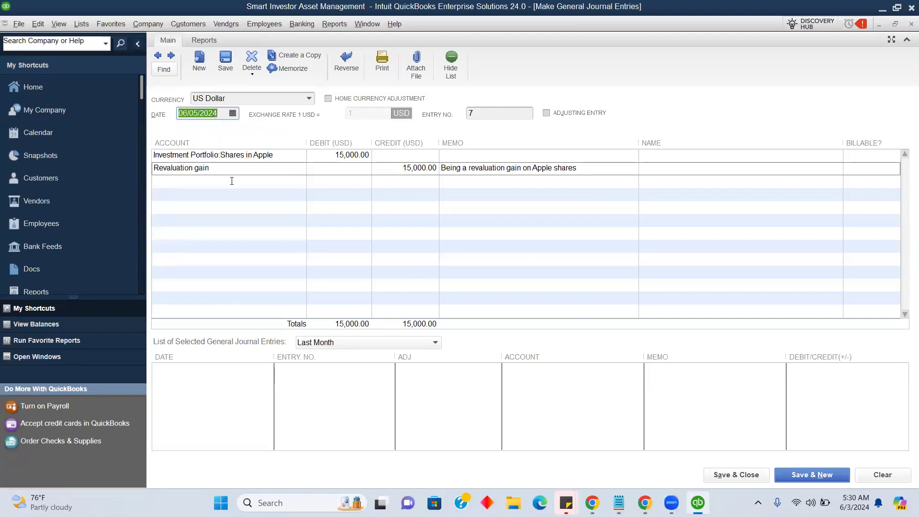
pyautogui.click(736, 474)
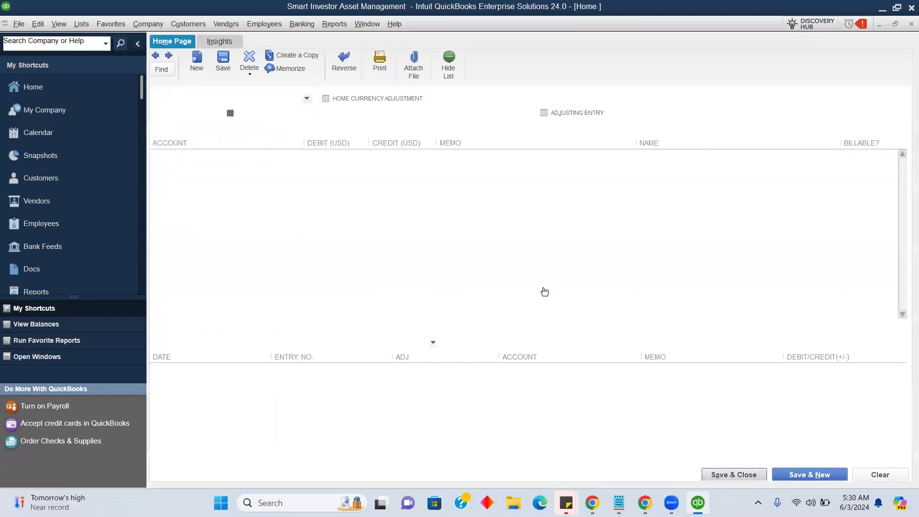
# Step: Open the standard Profit & Loss report for all dates to check the revaluation gain
pyautogui.click(338, 25)
pyautogui.moveTo(431, 152)
pyautogui.click(512, 153)
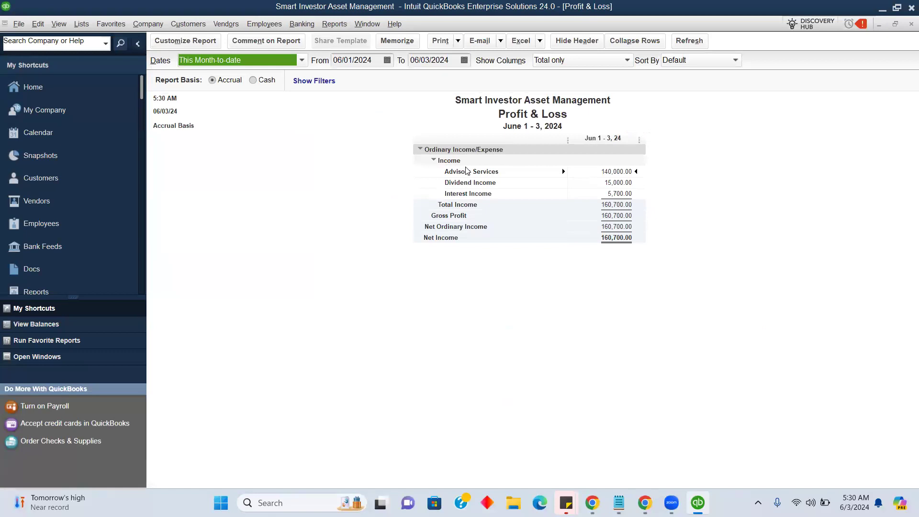
pyautogui.click(305, 61)
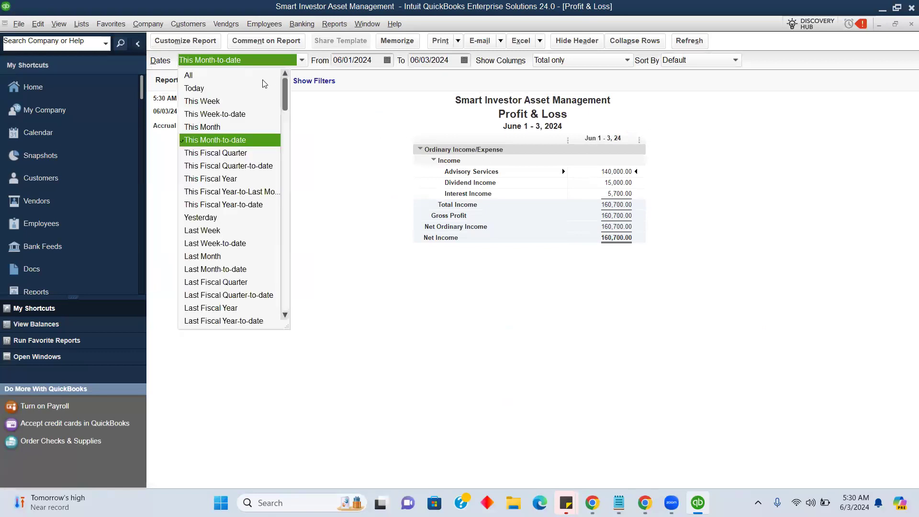
pyautogui.click(246, 74)
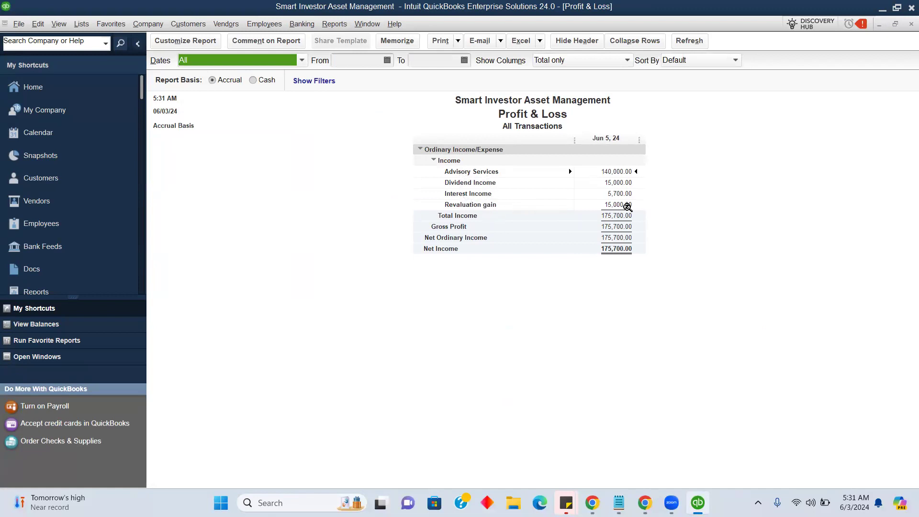
# Step: Open the standard Balance Sheet, inspect the transactions behind the Shares in Apple balance, and return to the report
pyautogui.click(339, 25)
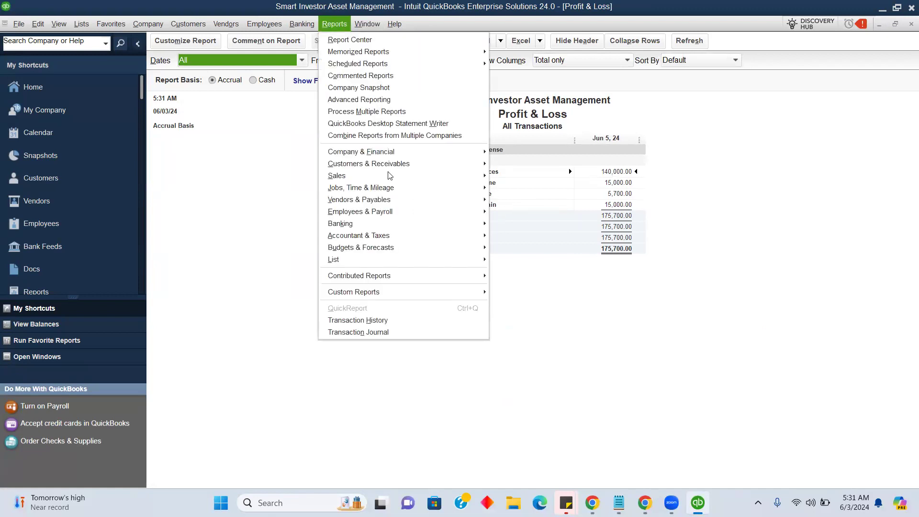
pyautogui.moveTo(408, 151)
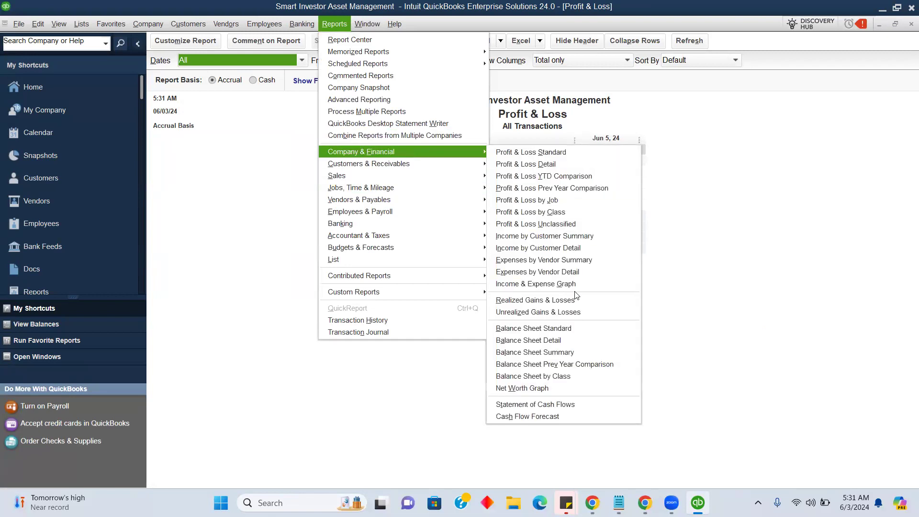
pyautogui.click(555, 330)
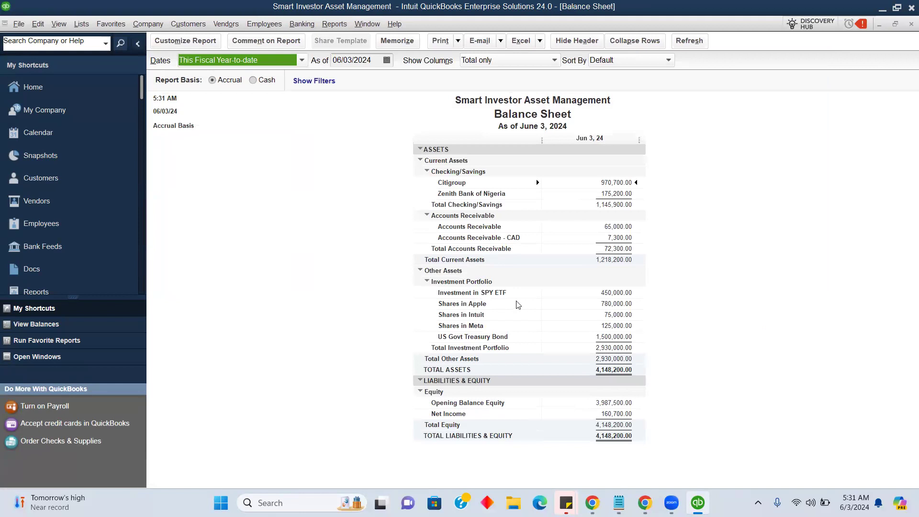
pyautogui.doubleClick(610, 302)
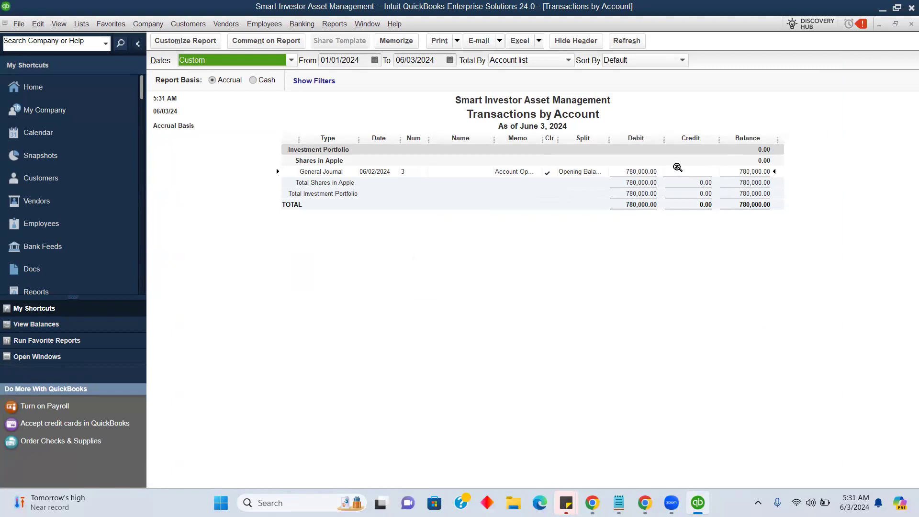
pyautogui.click(910, 24)
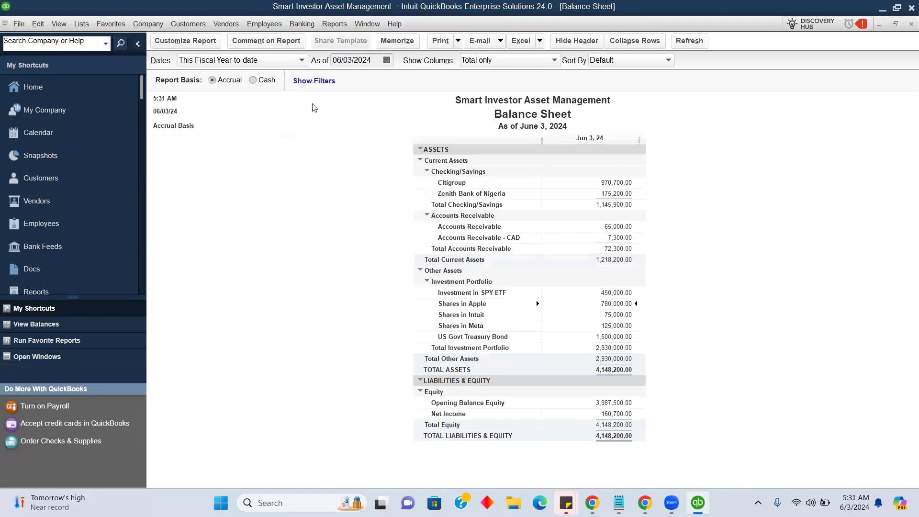
# Step: Set the Balance Sheet dates to All, review the Shares in Apple transactions again, and go back to the report
pyautogui.click(301, 59)
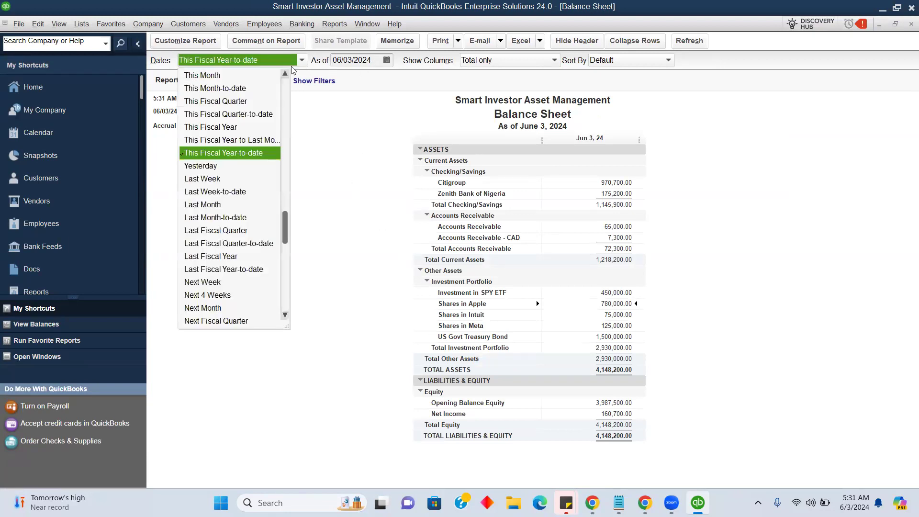
pyautogui.scroll(2, 287, 82)
pyautogui.click(232, 76)
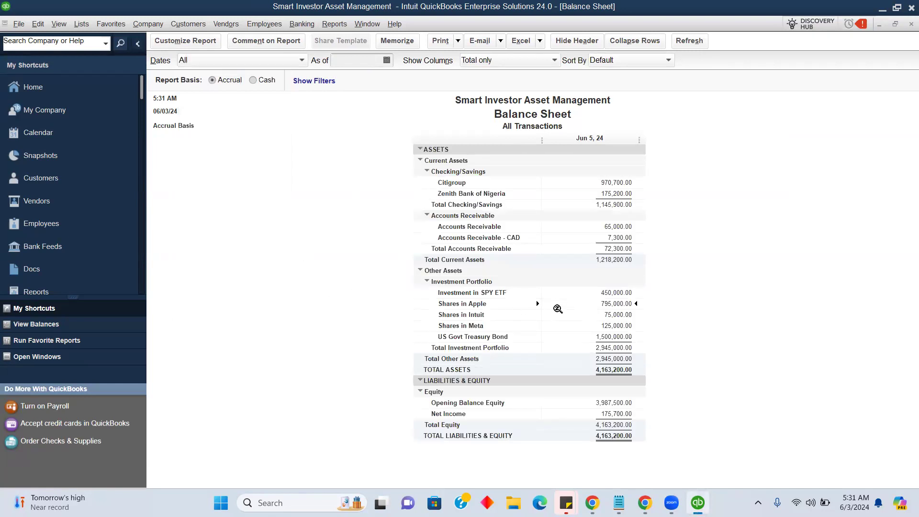
pyautogui.doubleClick(618, 304)
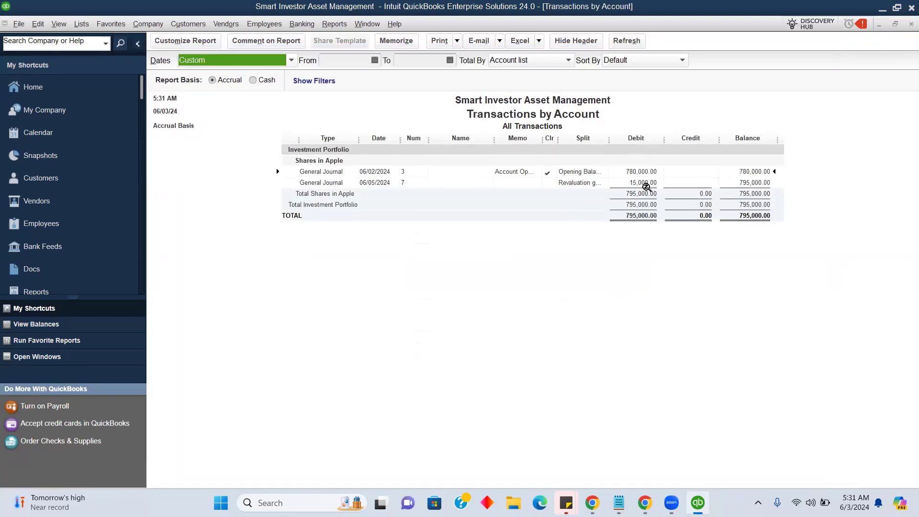
pyautogui.click(911, 24)
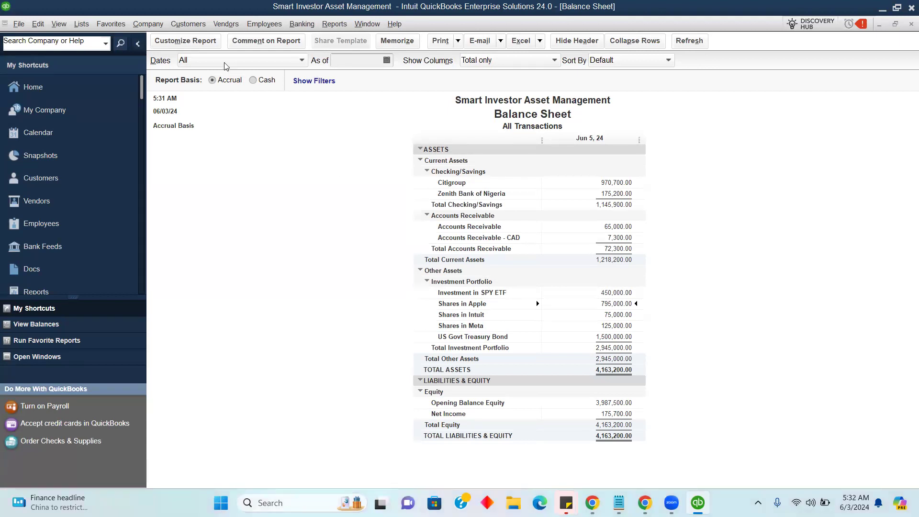
# Step: Start another general journal entry dated 06/05/2024 and debit the Investment in SPY ETF account with 200,000 USD
pyautogui.click(160, 25)
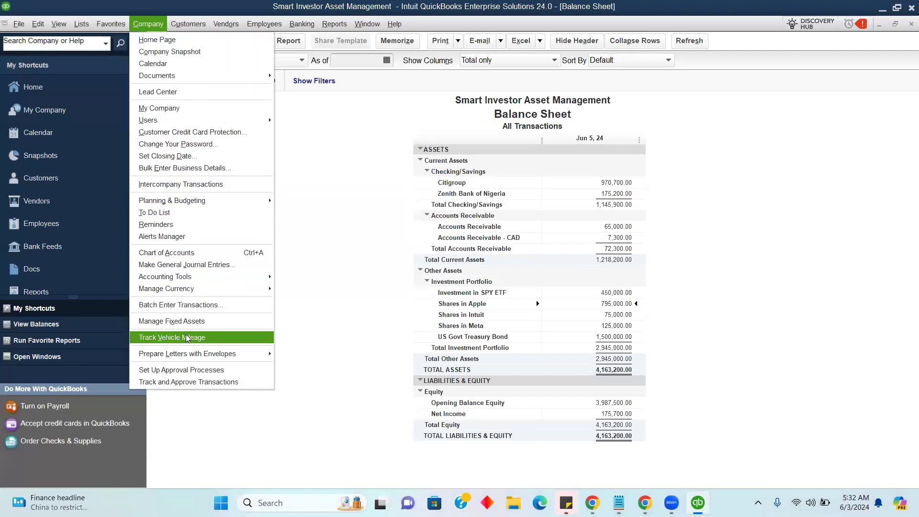
pyautogui.click(187, 265)
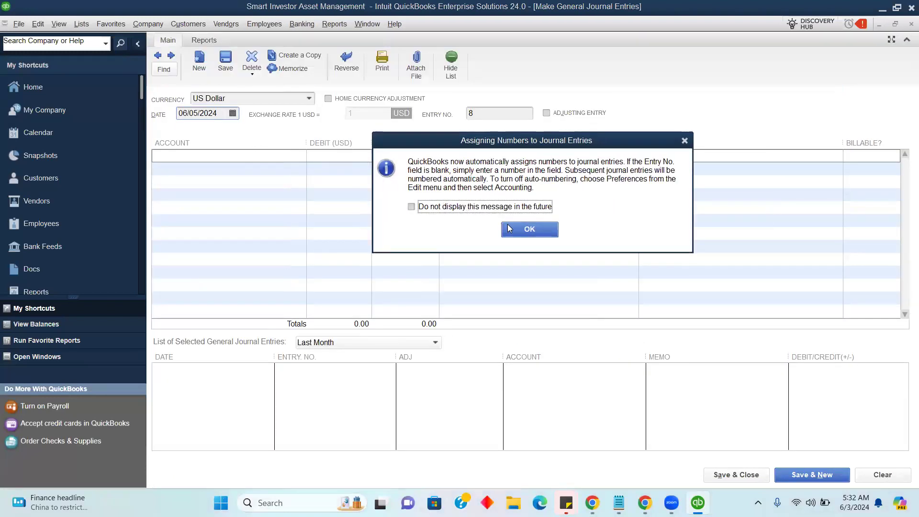
pyautogui.click(507, 226)
pyautogui.click(287, 156)
pyautogui.write('sp')
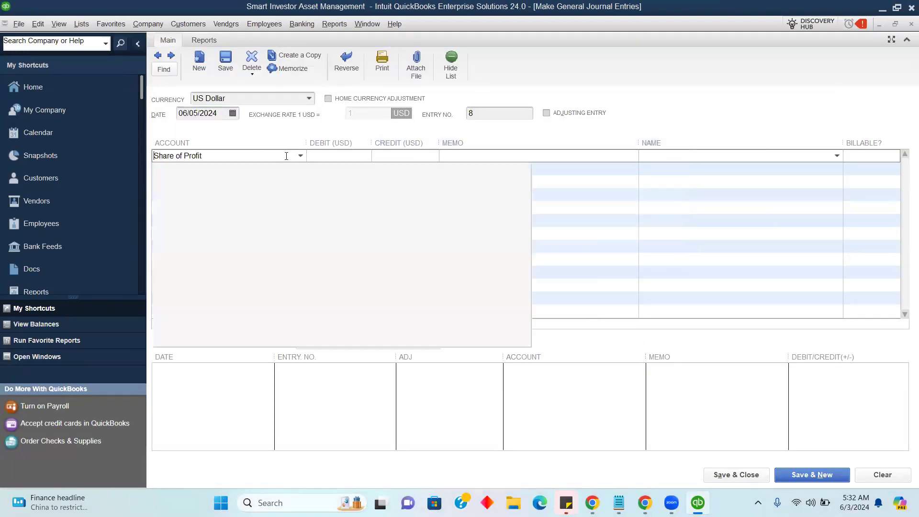
pyautogui.click(235, 211)
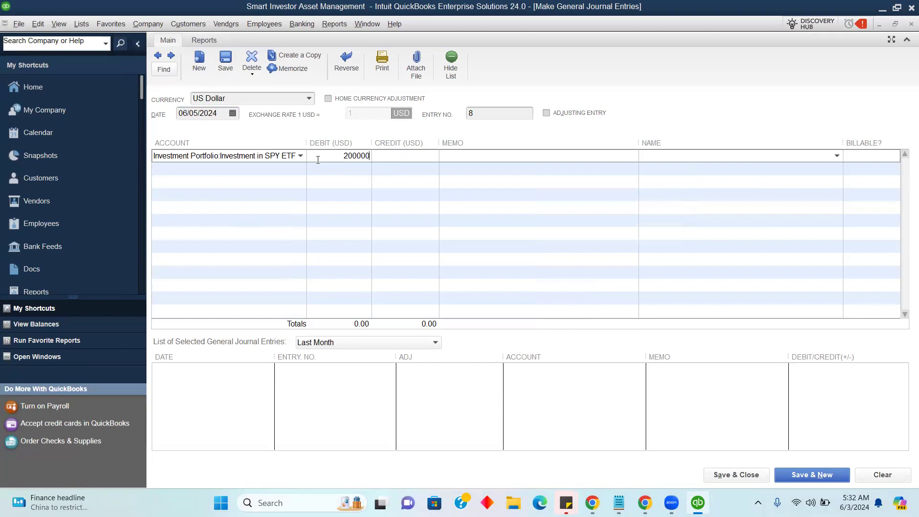
# Step: Credit the 200,000 USD to the Revaluation gain account, and save and close the journal entry
pyautogui.click(284, 171)
pyautogui.write('Revaluation gain')
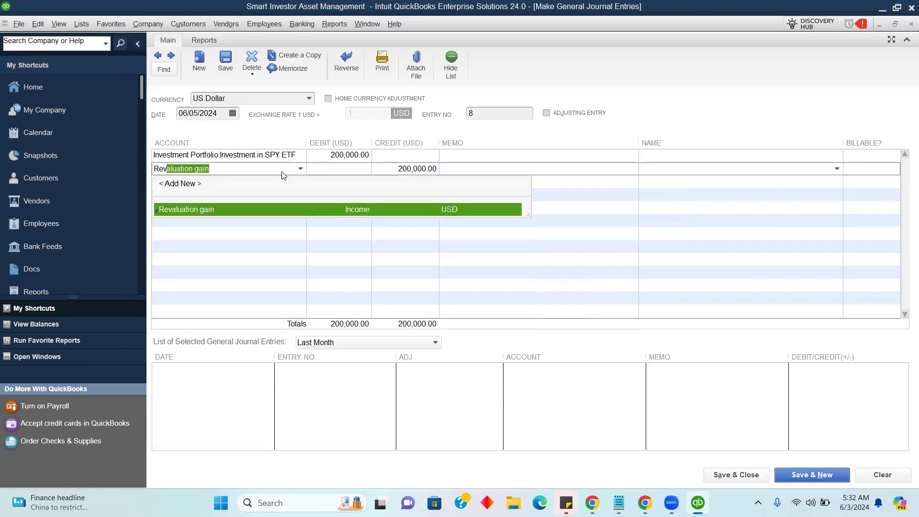
pyautogui.click(264, 210)
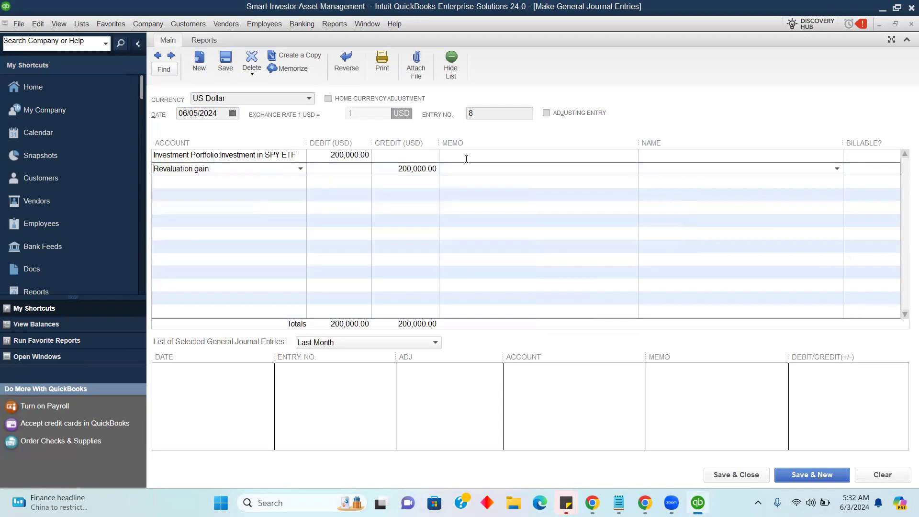
pyautogui.click(739, 475)
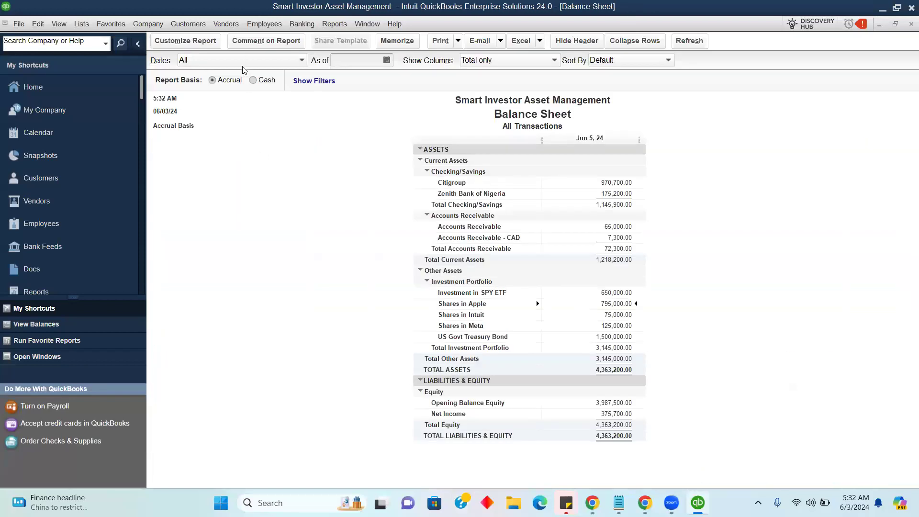
# Step: Reapply all dates to the Balance Sheet to check the Investment in SPY ETF balance
pyautogui.click(241, 60)
pyautogui.click(219, 75)
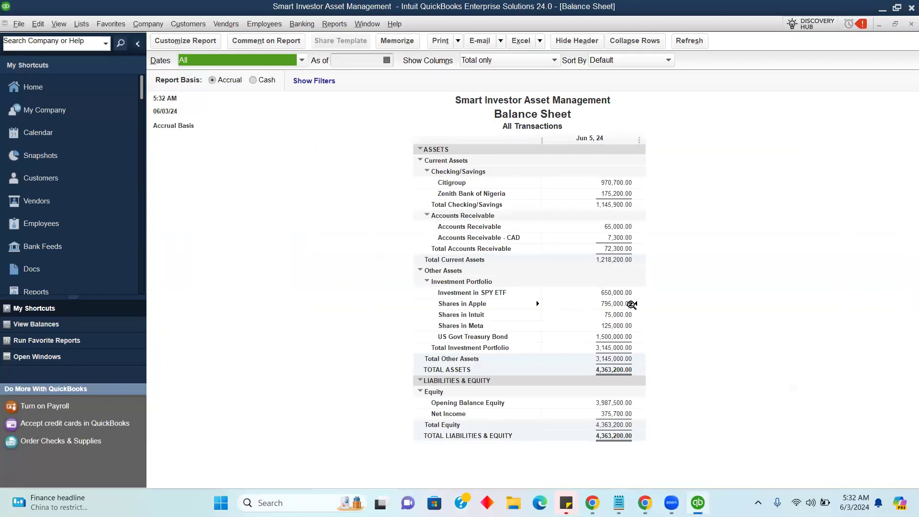
# Step: Open the standard Profit & Loss report and set its dates to All
pyautogui.click(324, 27)
pyautogui.moveTo(431, 151)
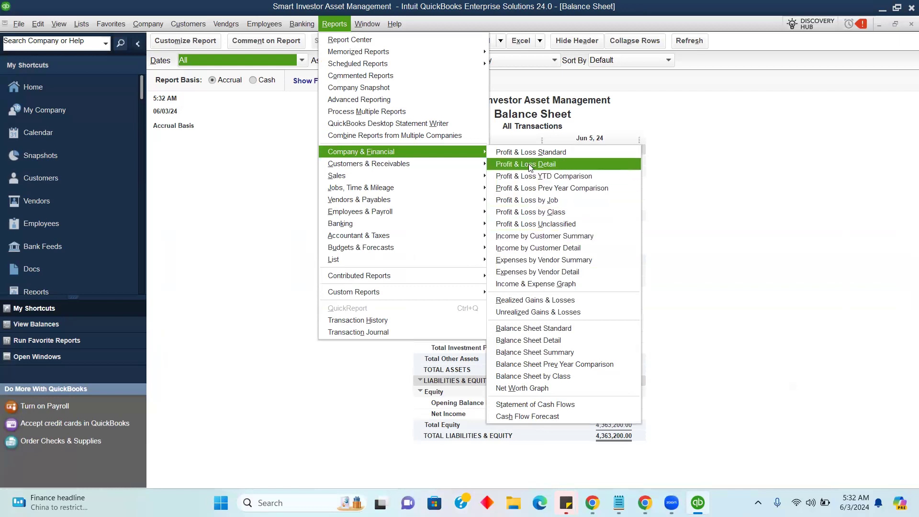
pyautogui.click(527, 152)
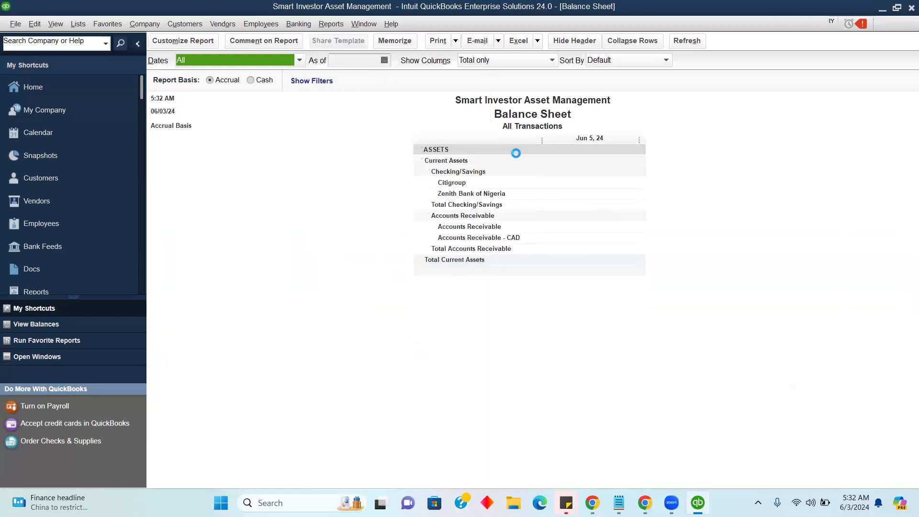
pyautogui.click(303, 65)
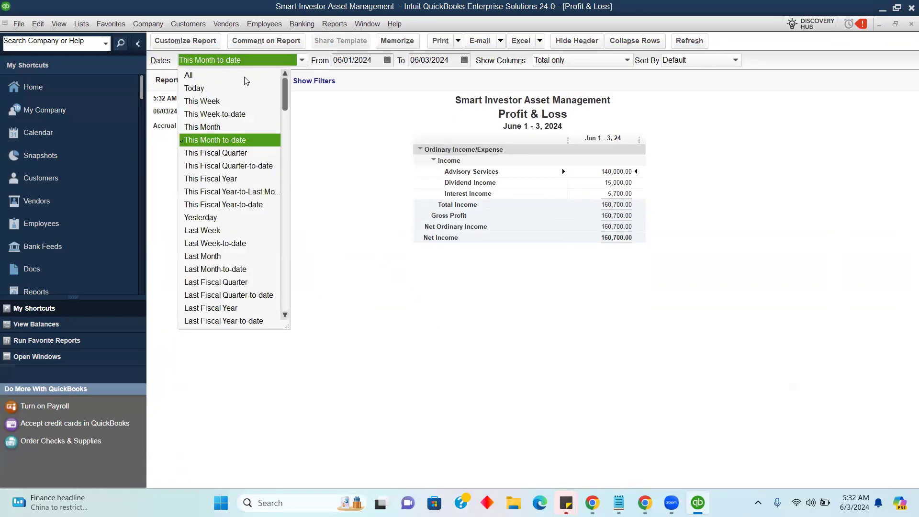
pyautogui.click(237, 76)
# Step: Review the Revaluation gain transactions with the Split column widened, and close the detail report without memorizing it
pyautogui.doubleClick(615, 204)
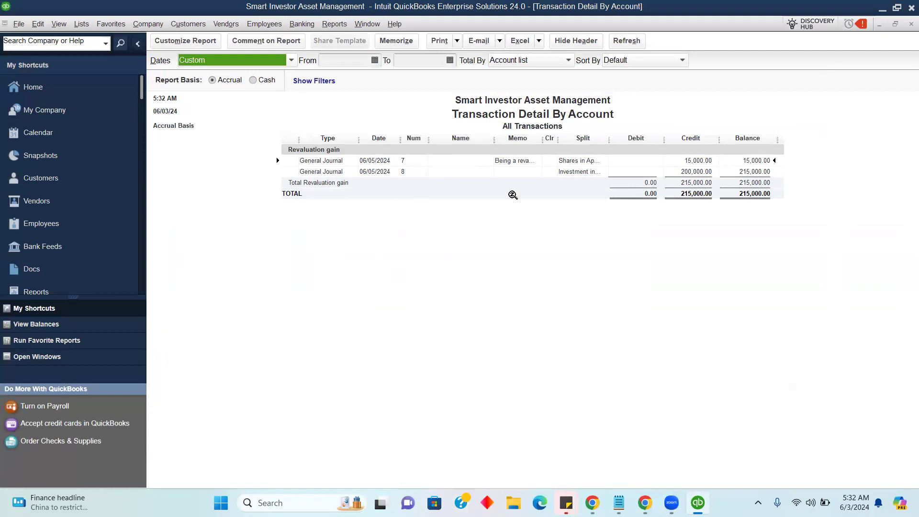
pyautogui.click(608, 136)
pyautogui.moveTo(607, 142); pyautogui.dragTo(644, 142)
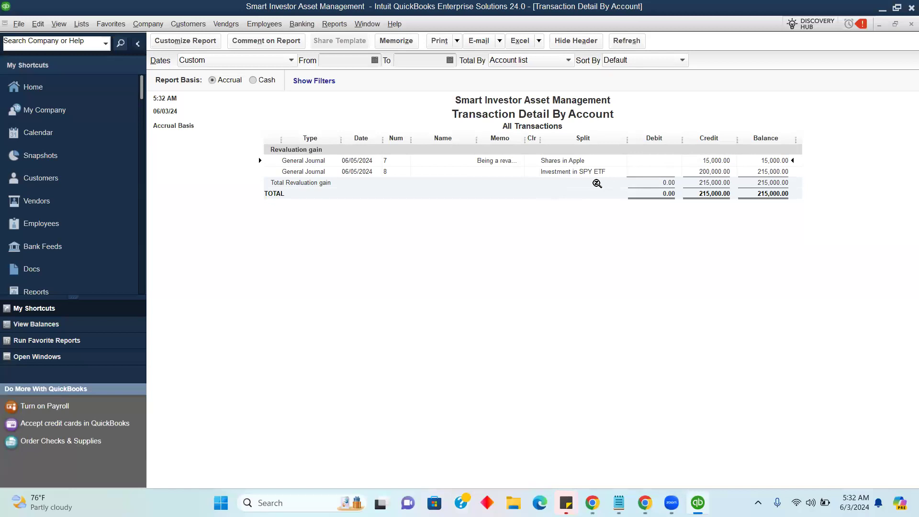
pyautogui.click(905, 27)
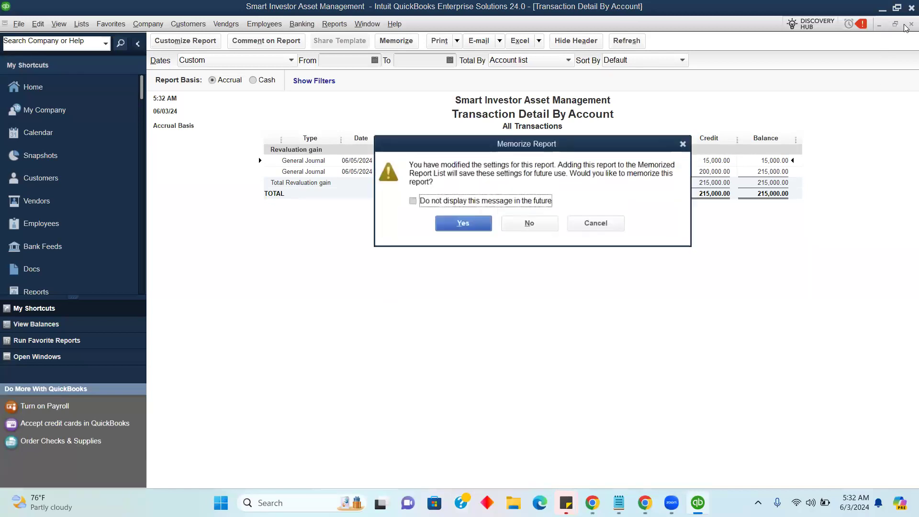
pyautogui.click(534, 222)
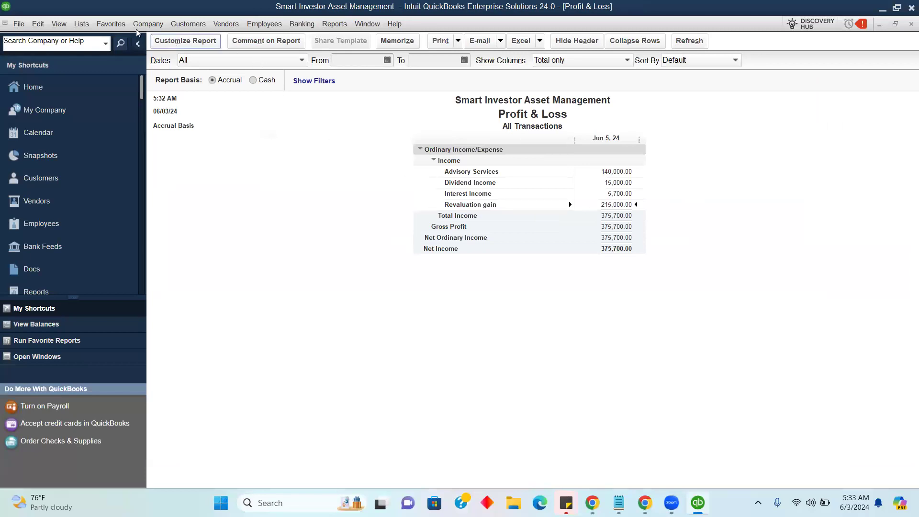
# Step: Find the Revaluation gain account in the Chart of Accounts by searching "gain" and rename it Revaluation gain/loss
pyautogui.click(84, 24)
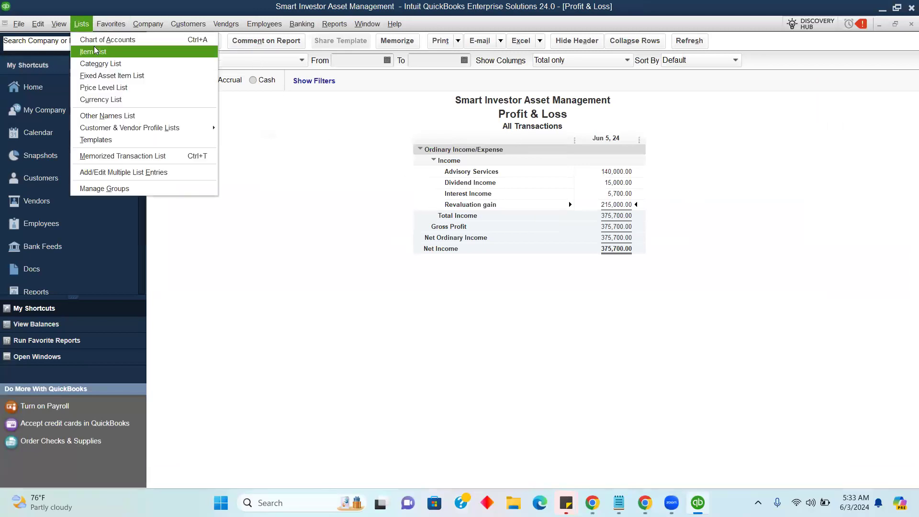
pyautogui.click(94, 40)
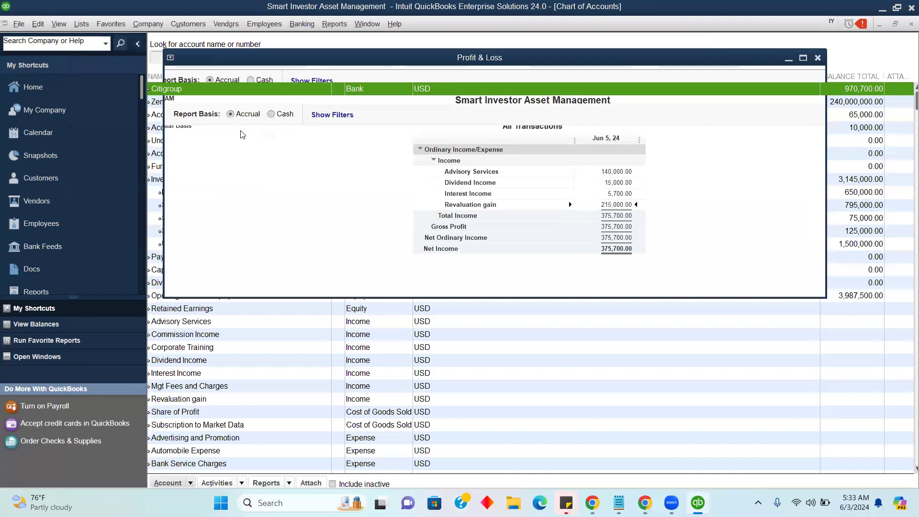
pyautogui.click(183, 59)
pyautogui.write('gain')
pyautogui.press('Return')
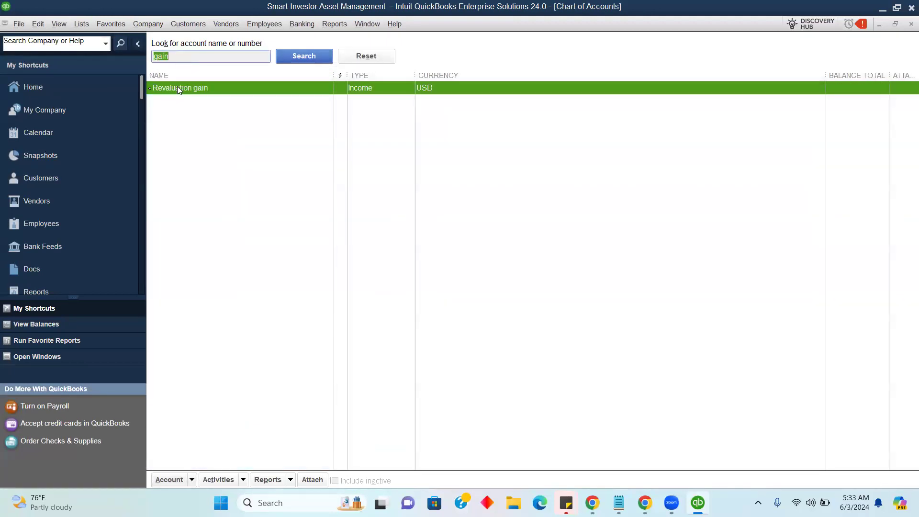
pyautogui.rightClick(177, 87)
pyautogui.click(206, 135)
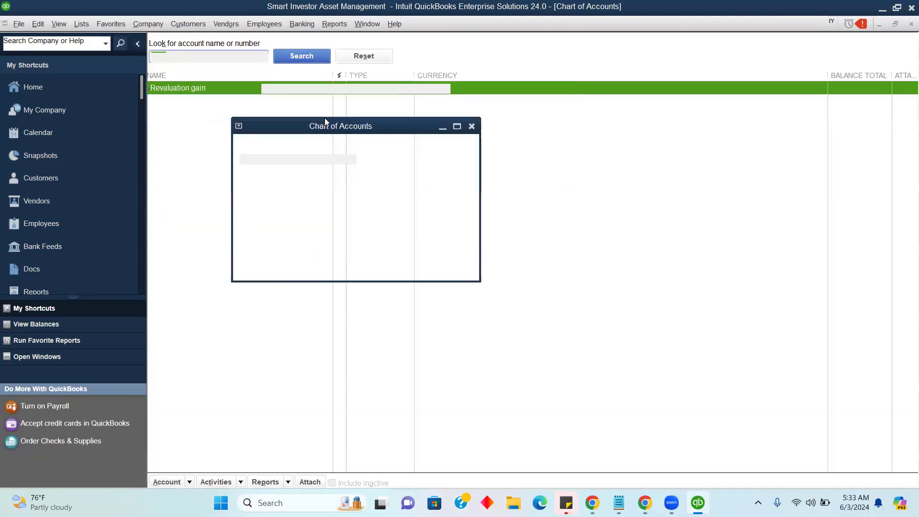
pyautogui.click(339, 92)
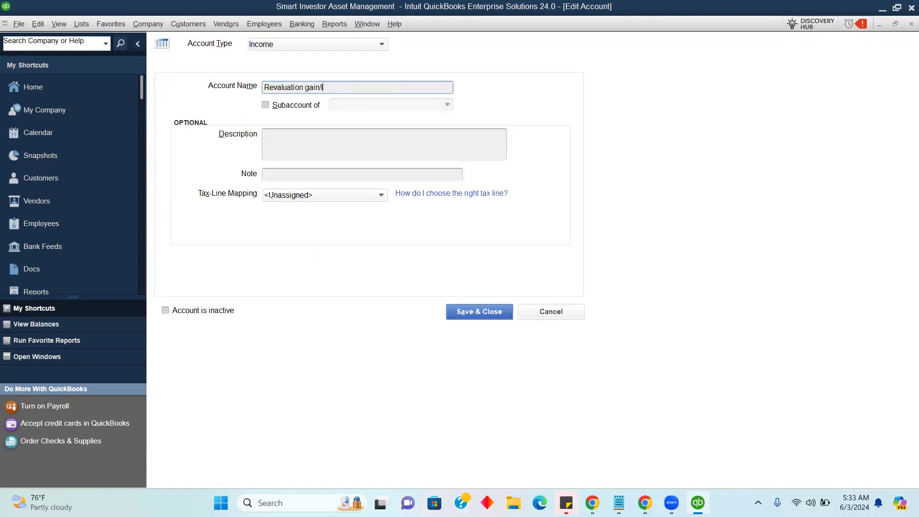
pyautogui.click(464, 311)
# Step: Return to the home page and open the standard Balance Sheet to review the investment balances
pyautogui.click(51, 89)
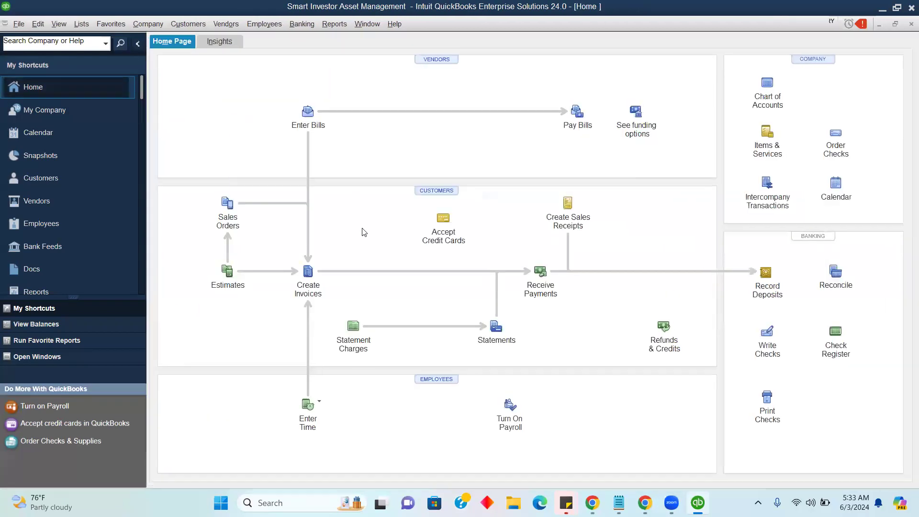
pyautogui.click(334, 24)
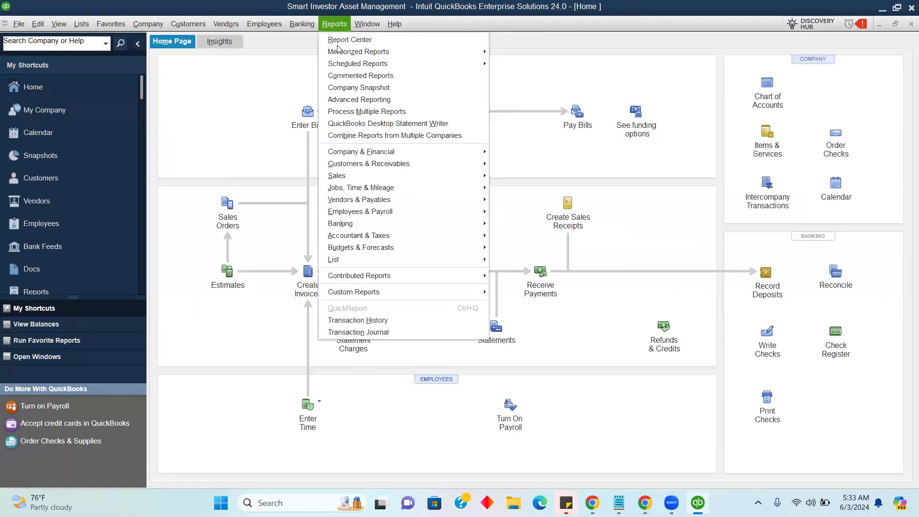
pyautogui.moveTo(399, 152)
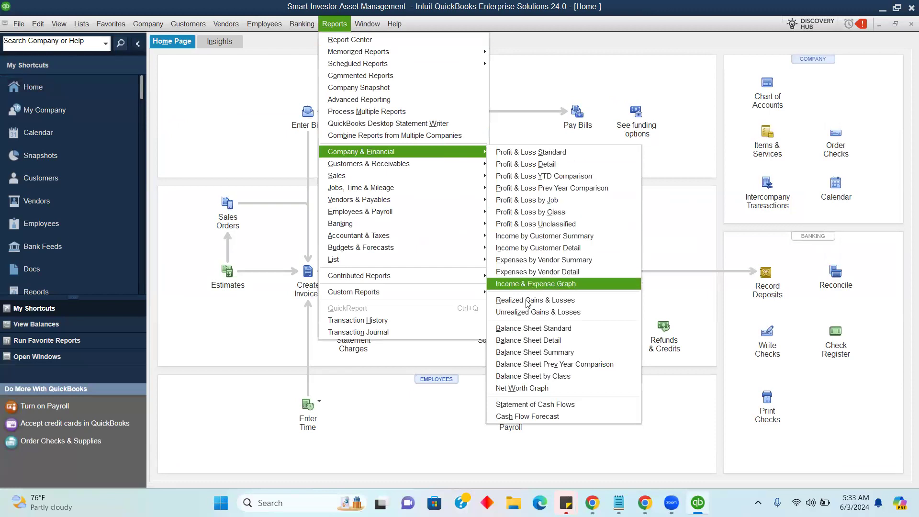
pyautogui.click(526, 328)
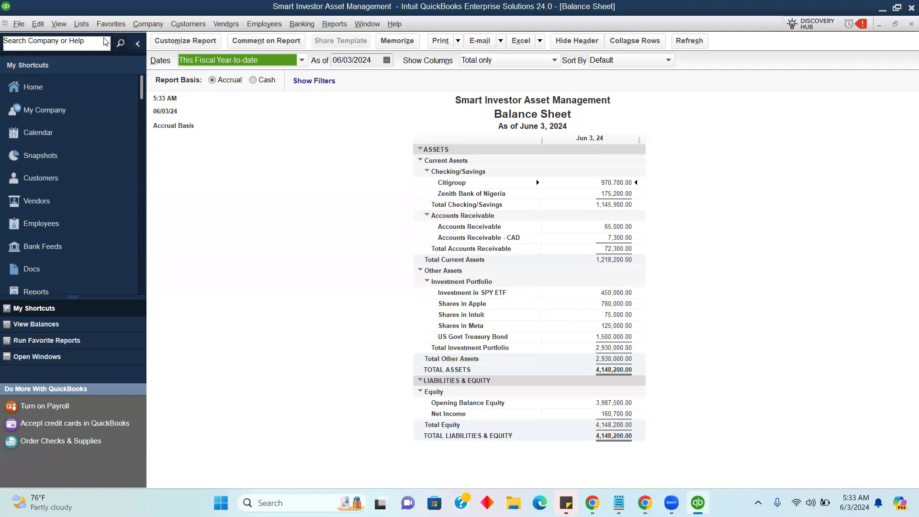
# Step: Start a general journal entry dated 06/05/2024 and credit the Shares in Meta account with 15,000 USD
pyautogui.click(152, 28)
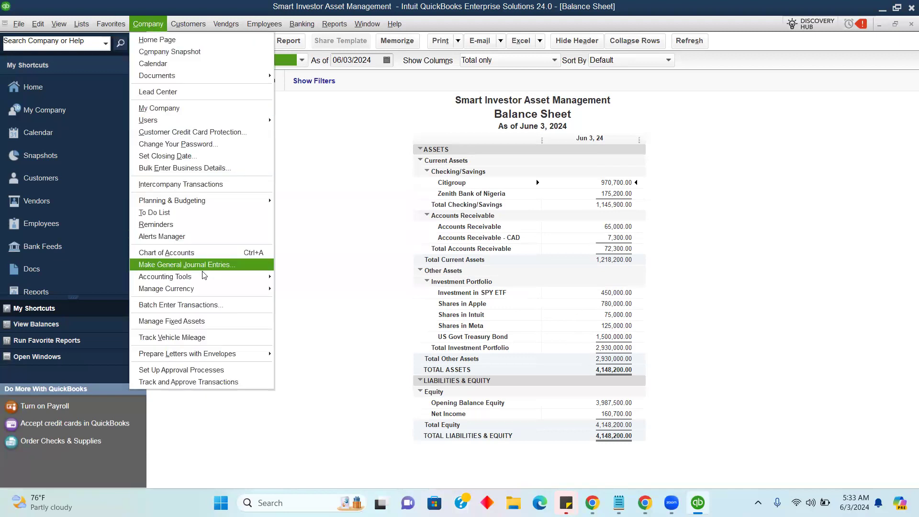
pyautogui.click(185, 265)
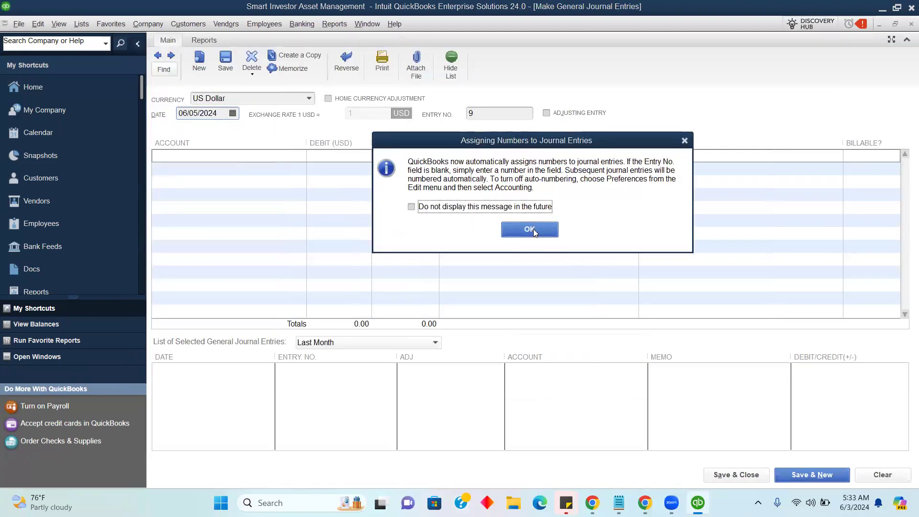
pyautogui.click(533, 228)
pyautogui.click(257, 160)
pyautogui.write('Meals and Entertainment')
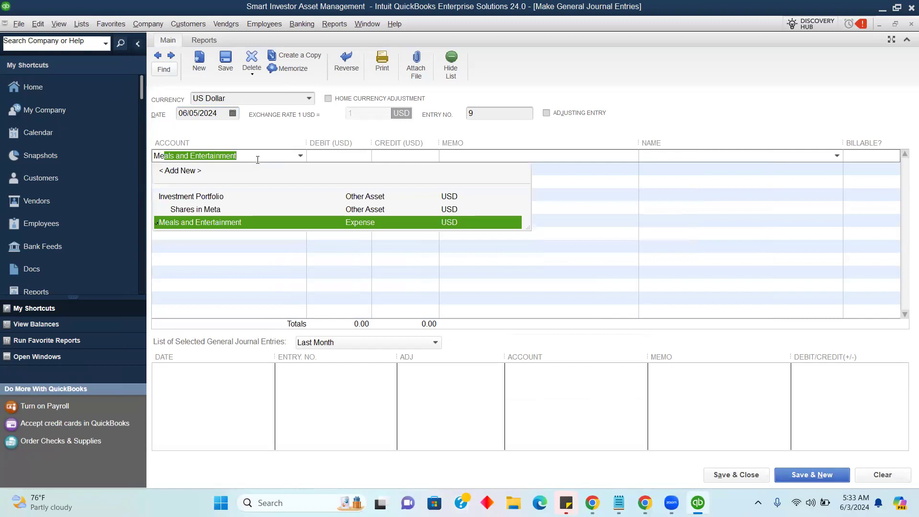
pyautogui.click(221, 209)
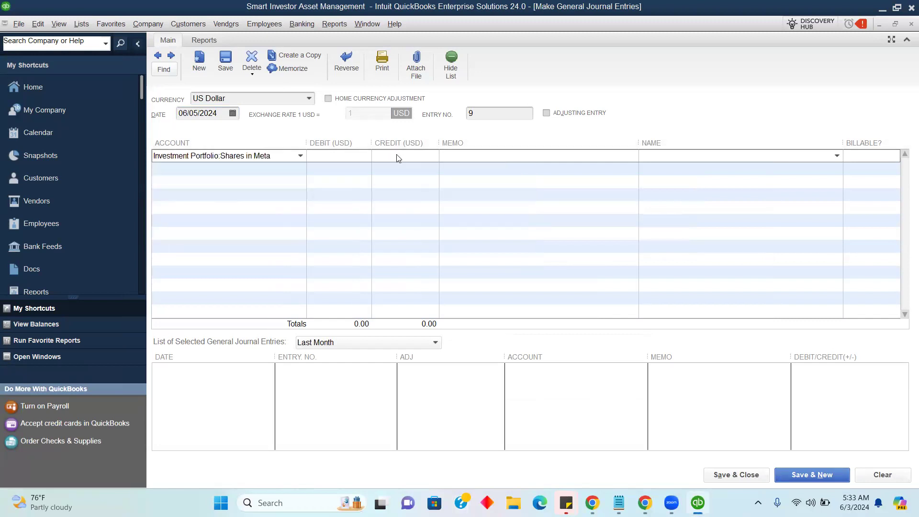
pyautogui.write('15000')
# Step: Debit the 15,000 USD to the Revaluation gain/loss account on the second journal line
pyautogui.click(275, 170)
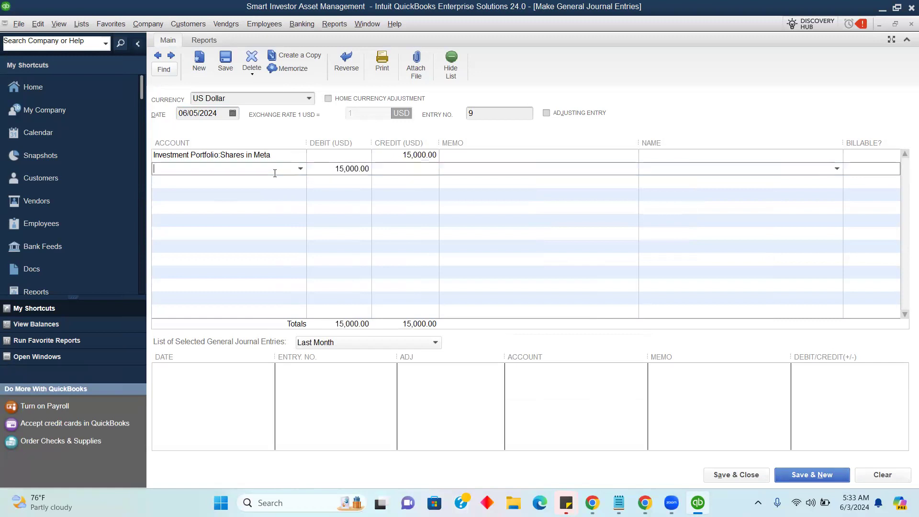
pyautogui.write('Revaluation gain/loss')
pyautogui.click(253, 210)
# Step: Add the memo "Being loss of value on Meta shares as a result of dip in market price" and save and close the entry
pyautogui.click(463, 156)
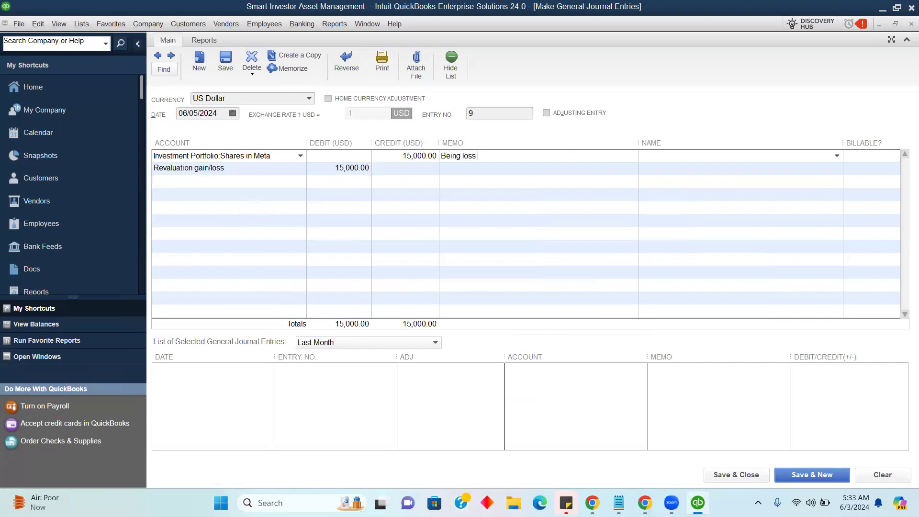
pyautogui.write('Being loss of value on Meta shares as a result of dip')
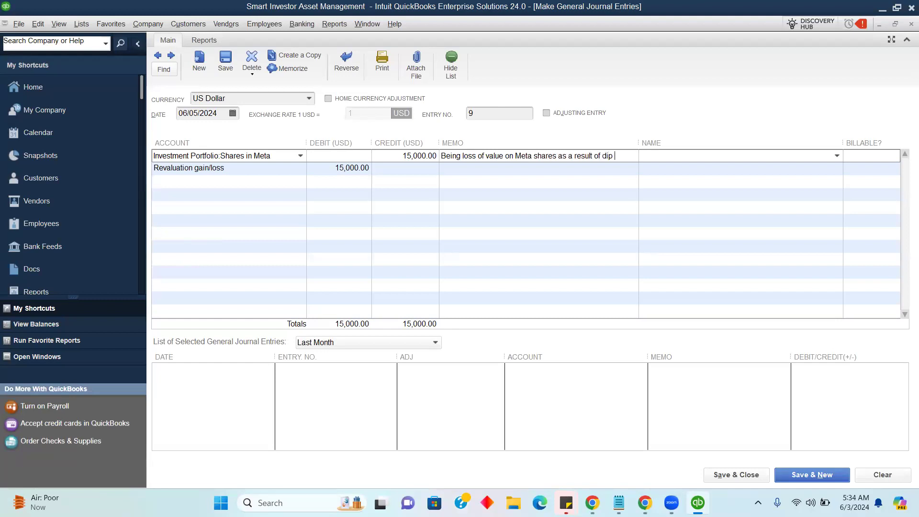
pyautogui.write('ket price')
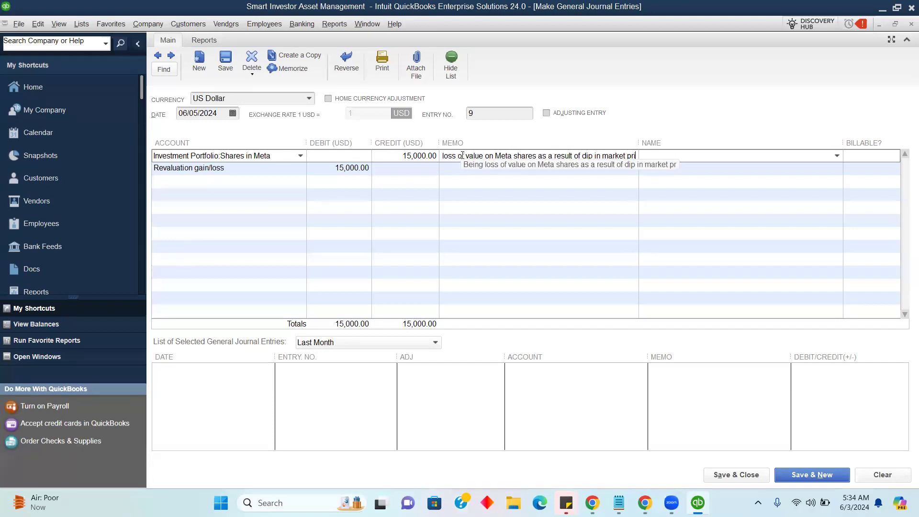
pyautogui.click(440, 180)
pyautogui.click(713, 472)
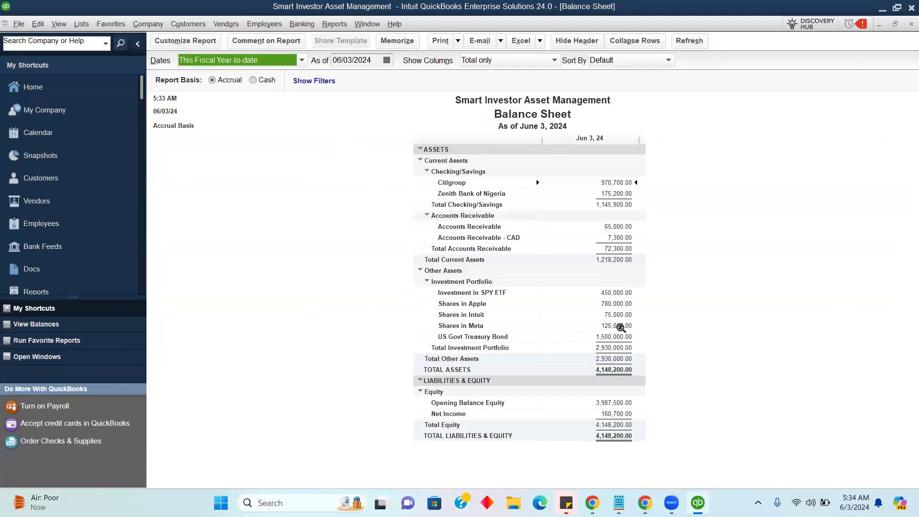
# Step: Set the Balance Sheet dates to All to check the Shares in Meta balance
pyautogui.click(301, 59)
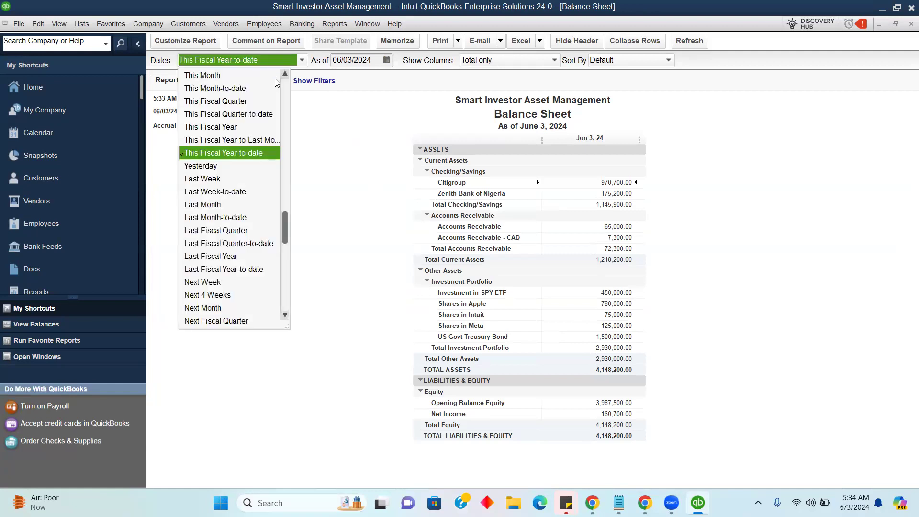
pyautogui.click(286, 85)
pyautogui.click(237, 75)
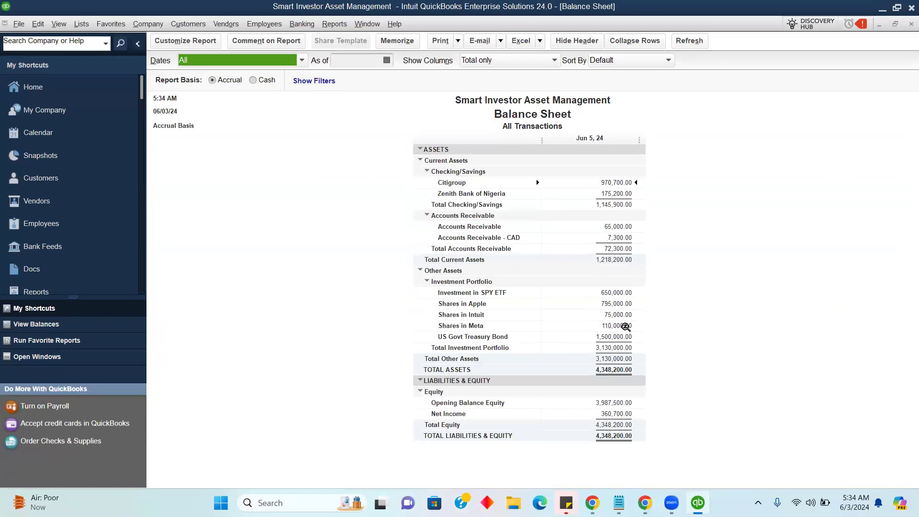
# Step: Reopen the standard Profit & Loss report with dates set to All to check the Revaluation gain/loss line
pyautogui.click(334, 23)
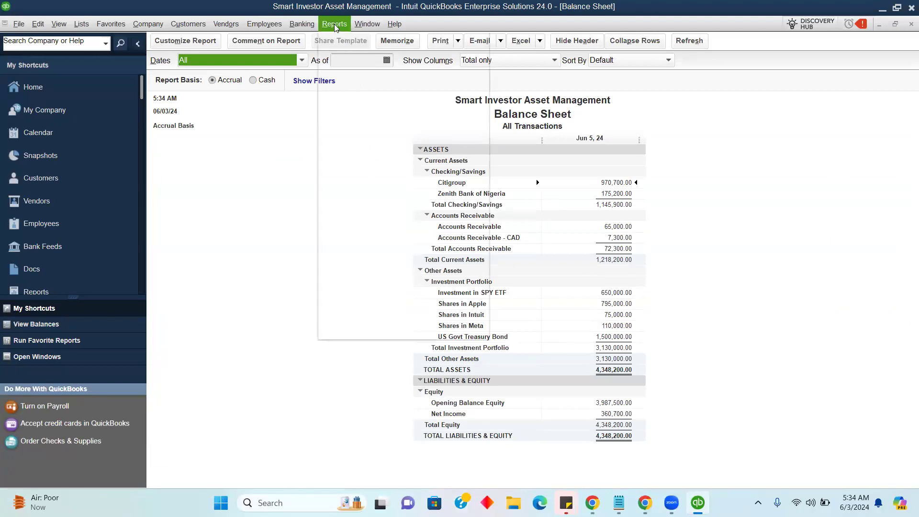
pyautogui.moveTo(395, 151)
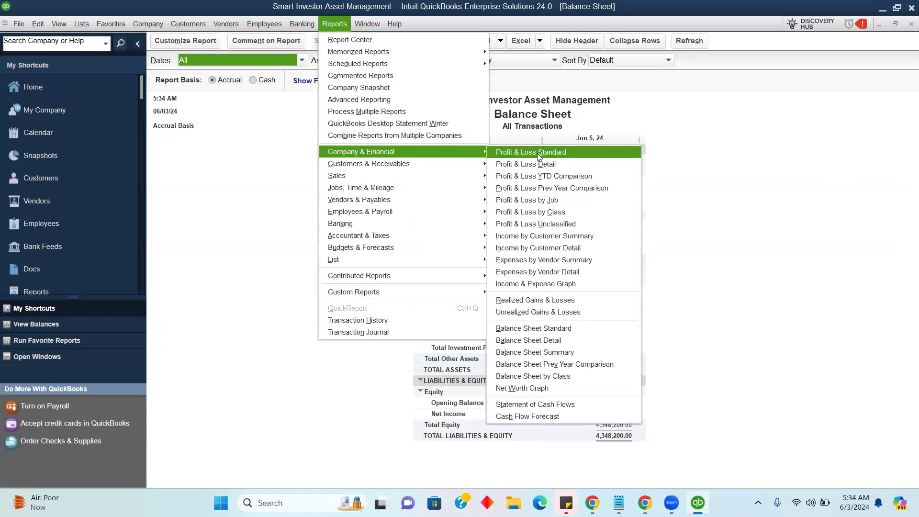
pyautogui.click(562, 155)
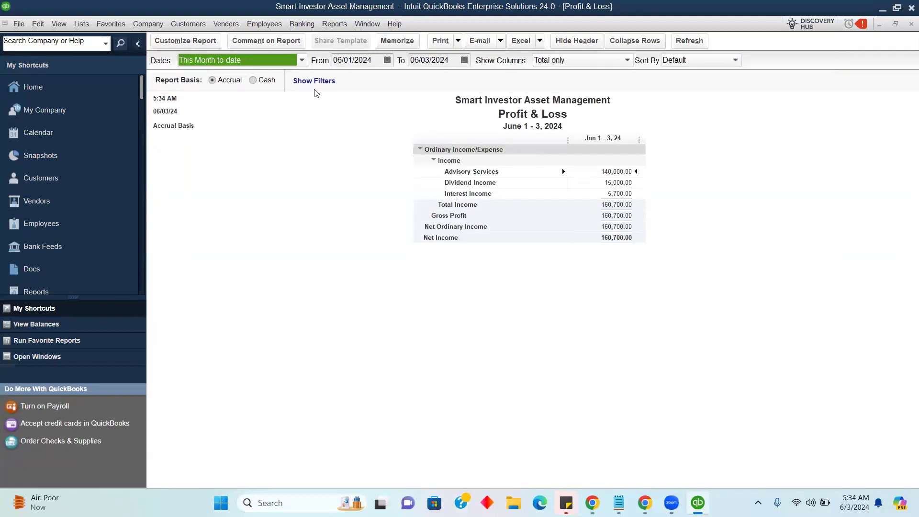
pyautogui.click(302, 62)
pyautogui.click(256, 80)
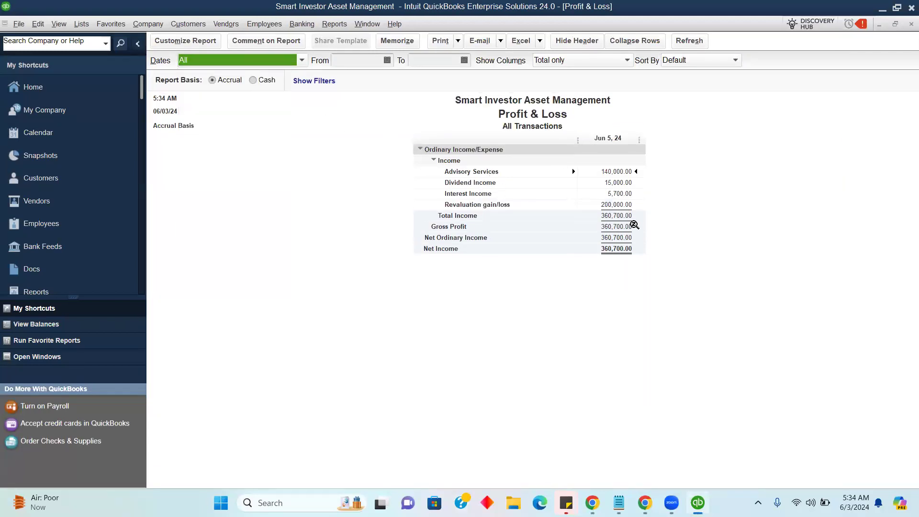
# Step: Review the transactions behind Revaluation gain/loss, close the detail report, and return to the home page
pyautogui.doubleClick(613, 205)
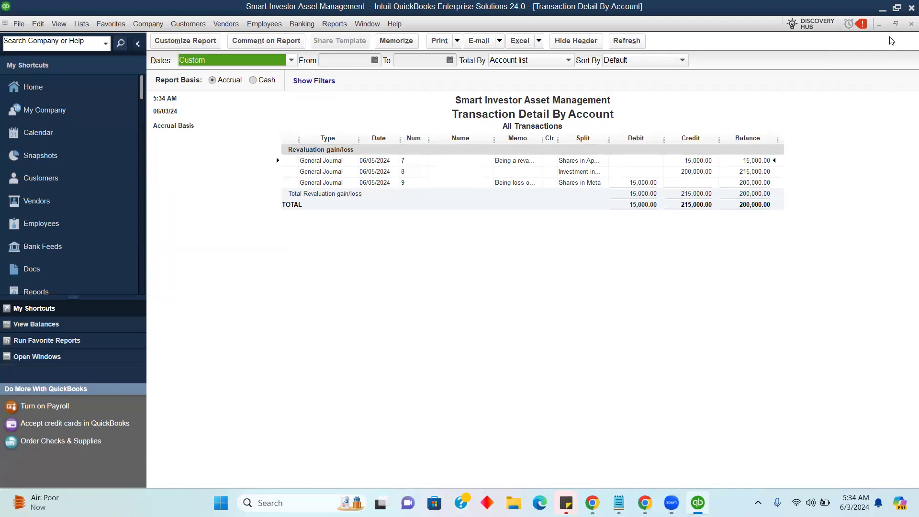
pyautogui.click(910, 24)
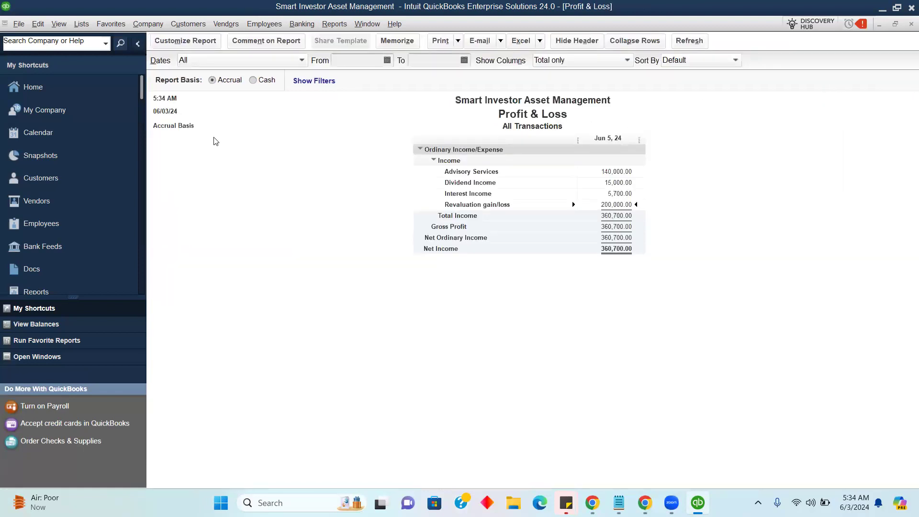
pyautogui.click(47, 88)
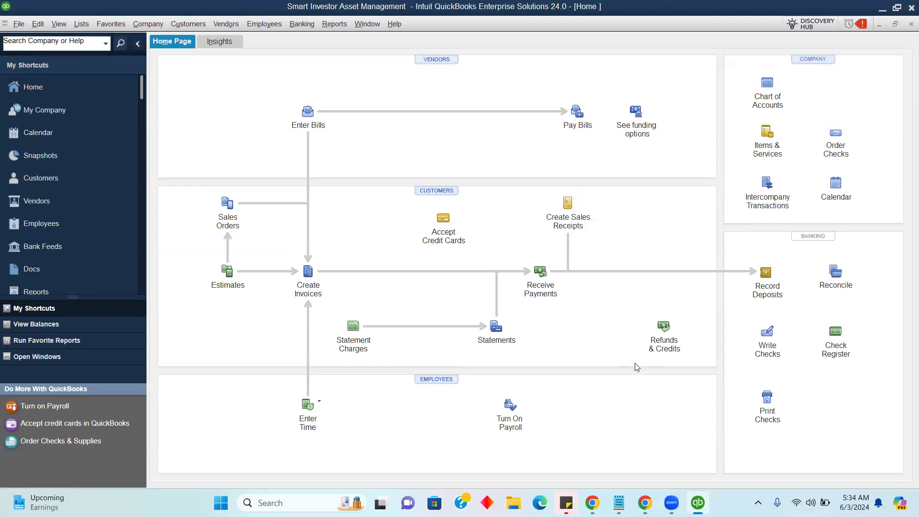
pyautogui.moveTo(645, 500)
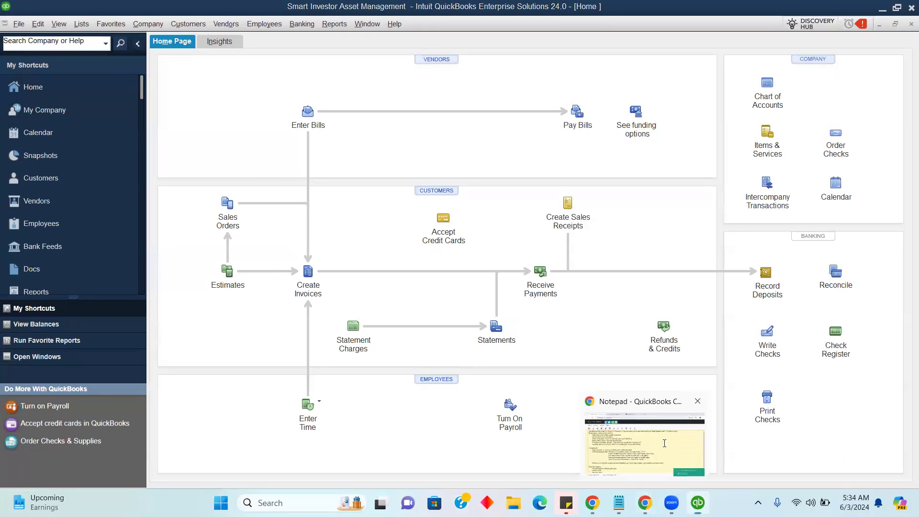
# Step: Check the transactions outline in the online Notepad in Chrome and return to QuickBooks
pyautogui.click(665, 445)
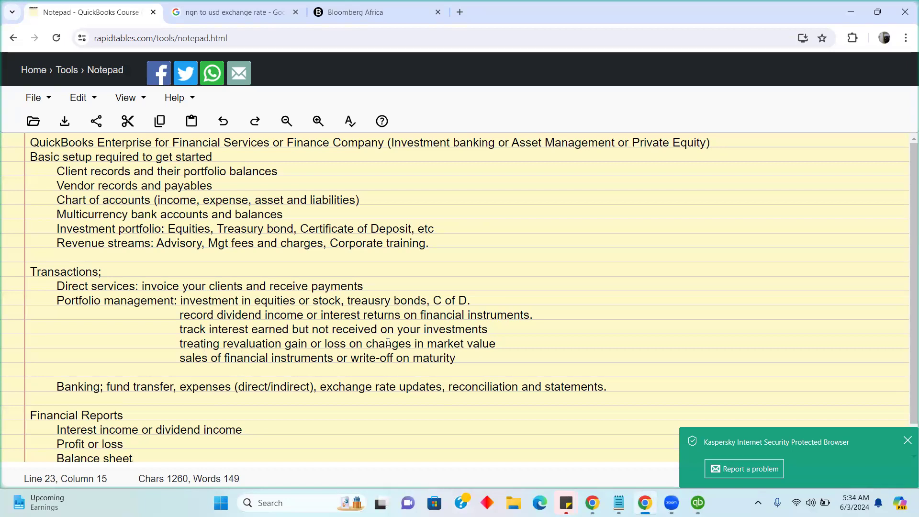
pyautogui.moveTo(697, 503)
pyautogui.click(692, 461)
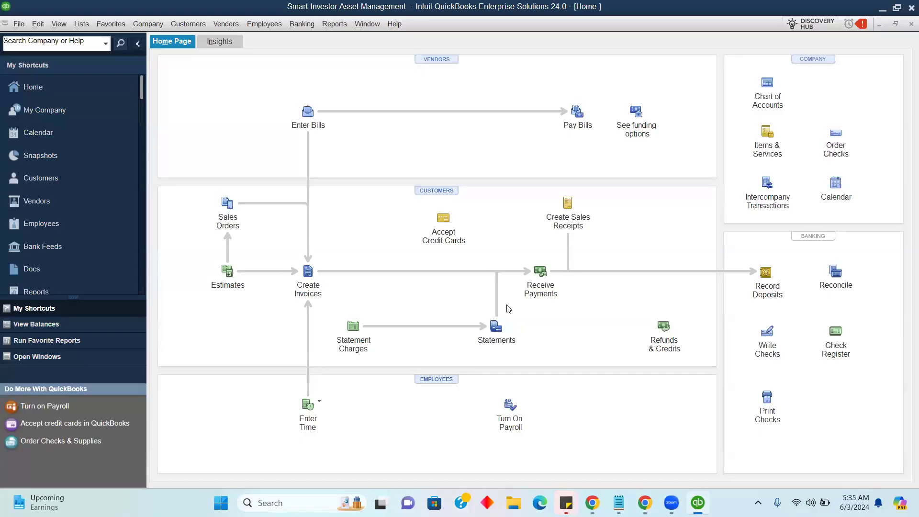
# Step: Open the standard Balance Sheet report with dates set to All to check the Shares in Meta balance
pyautogui.click(334, 24)
pyautogui.moveTo(312, 26)
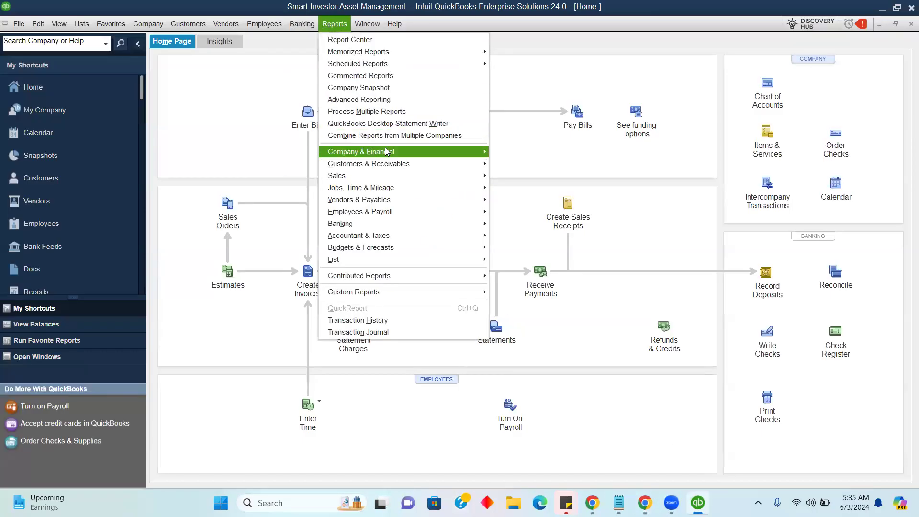
pyautogui.moveTo(383, 151)
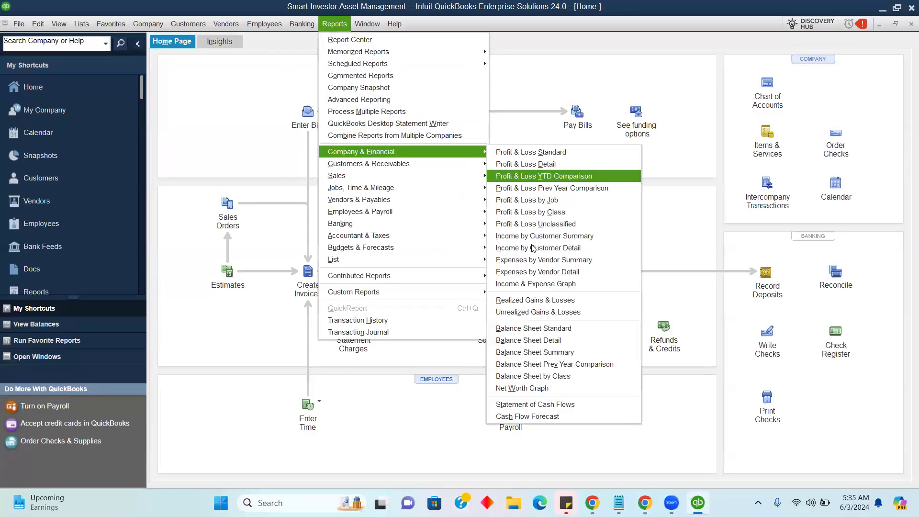
pyautogui.click(528, 330)
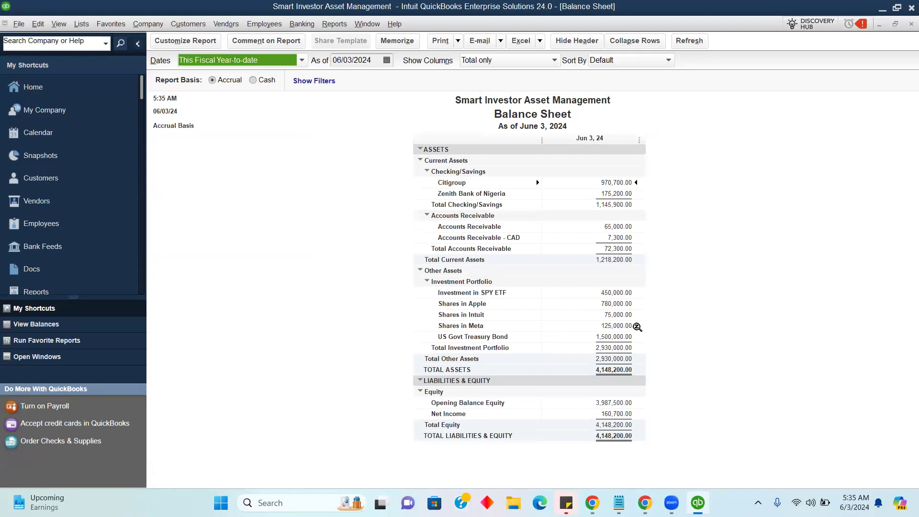
pyautogui.click(297, 63)
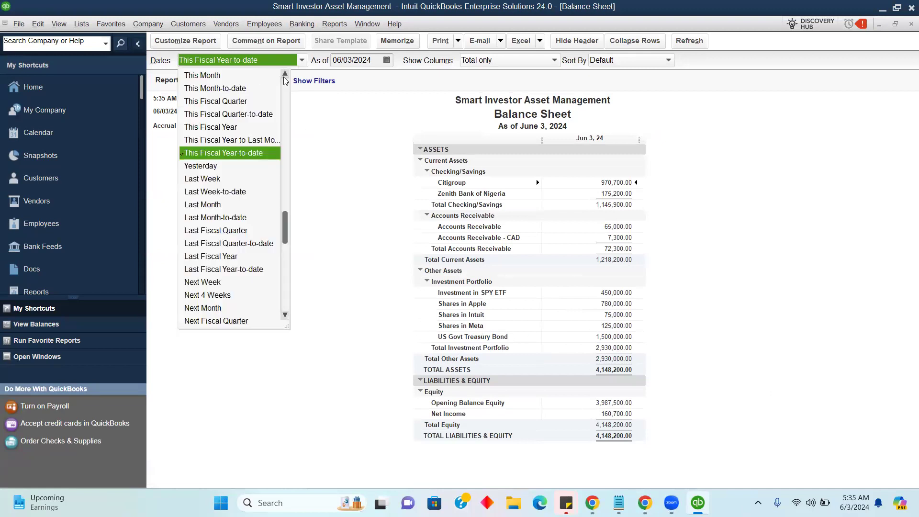
pyautogui.click(285, 79)
pyautogui.click(242, 75)
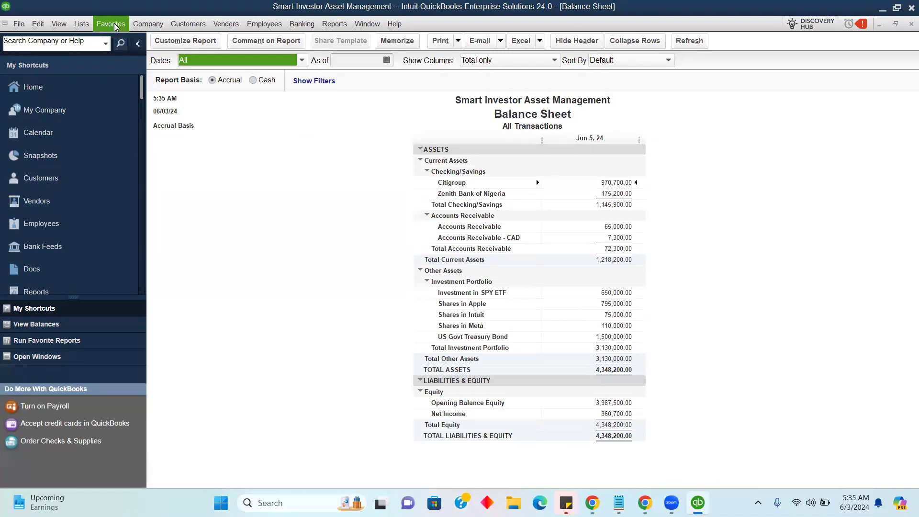
# Step: Start a new general journal entry with Investment Portfolio:Shares in Meta as the first line's account
pyautogui.click(147, 24)
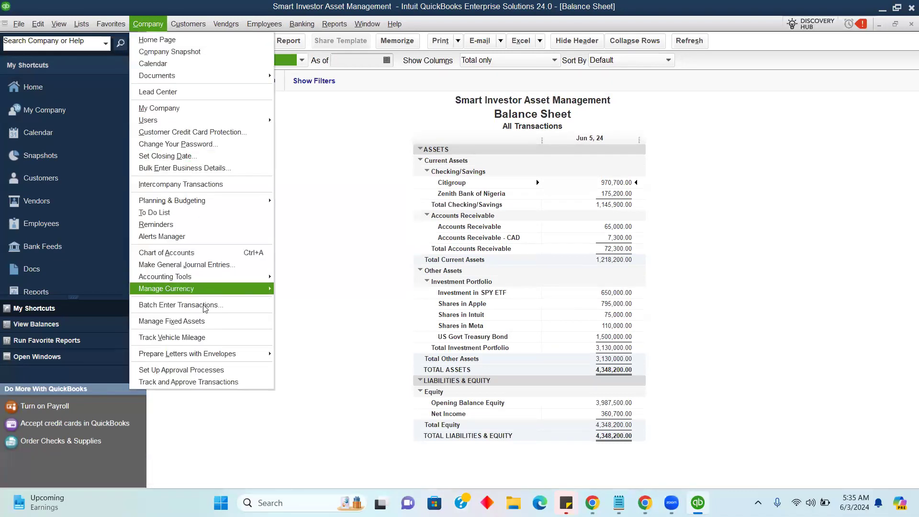
pyautogui.click(190, 265)
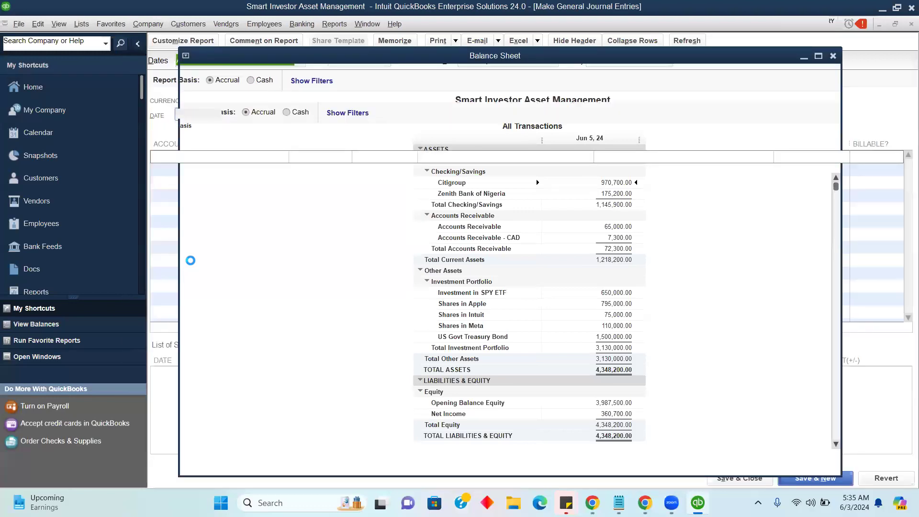
pyautogui.click(521, 224)
pyautogui.click(287, 158)
pyautogui.write('meta')
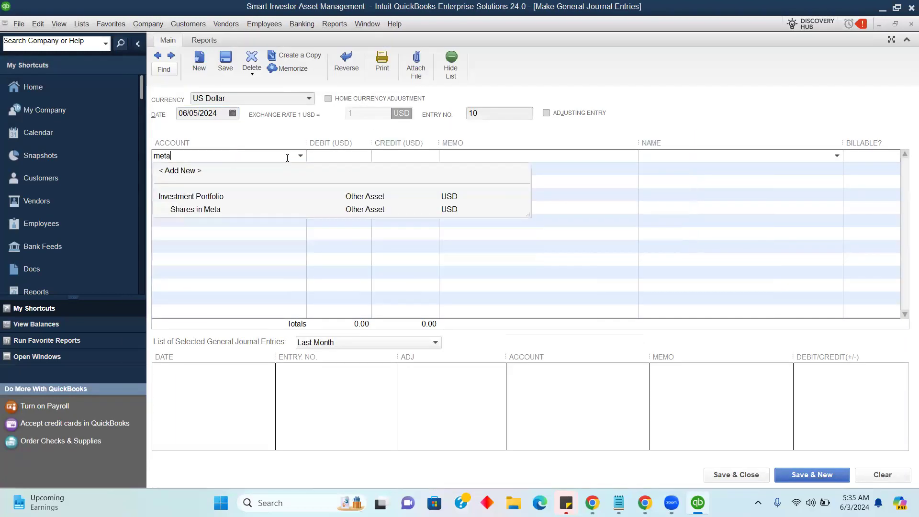
pyautogui.click(219, 207)
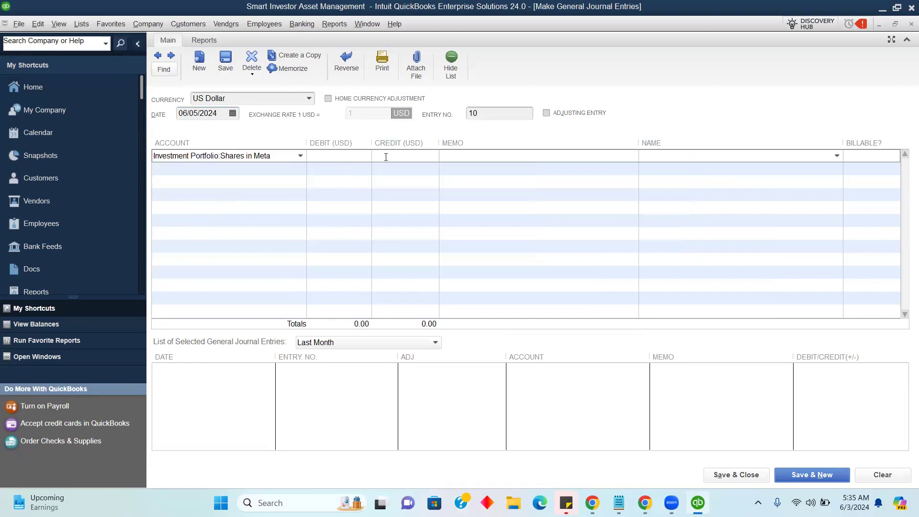
pyautogui.write('000')
pyautogui.click(443, 156)
pyautogui.click(252, 173)
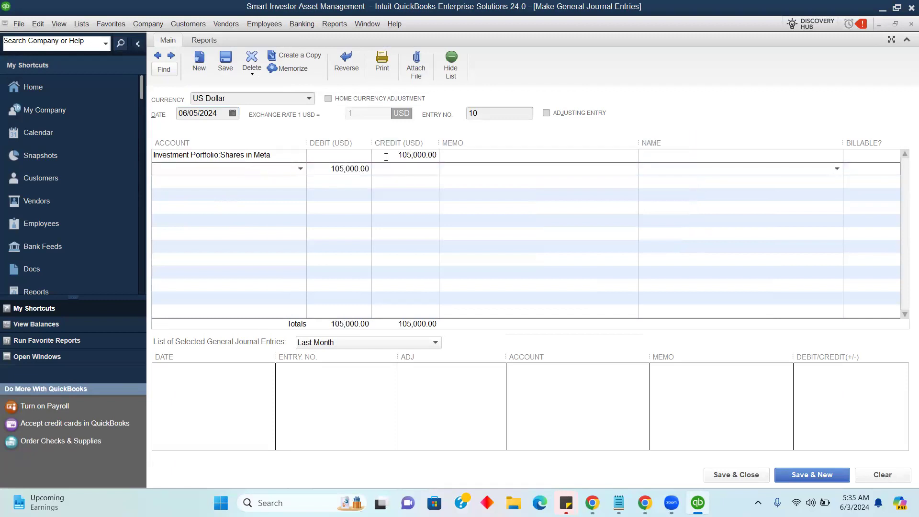
pyautogui.click(335, 169)
pyautogui.press('BackSpace')
pyautogui.click(411, 169)
pyautogui.write('5,')
pyautogui.write('000')
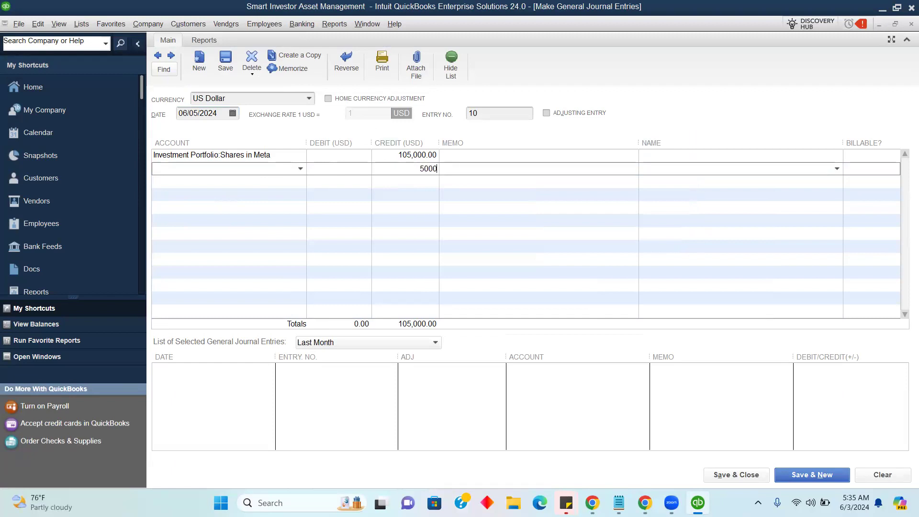
pyautogui.click(453, 155)
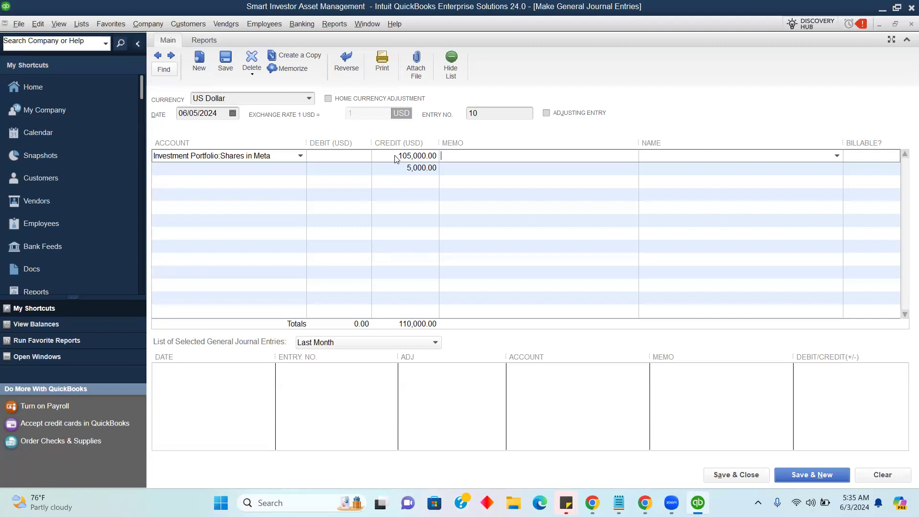
pyautogui.click(404, 169)
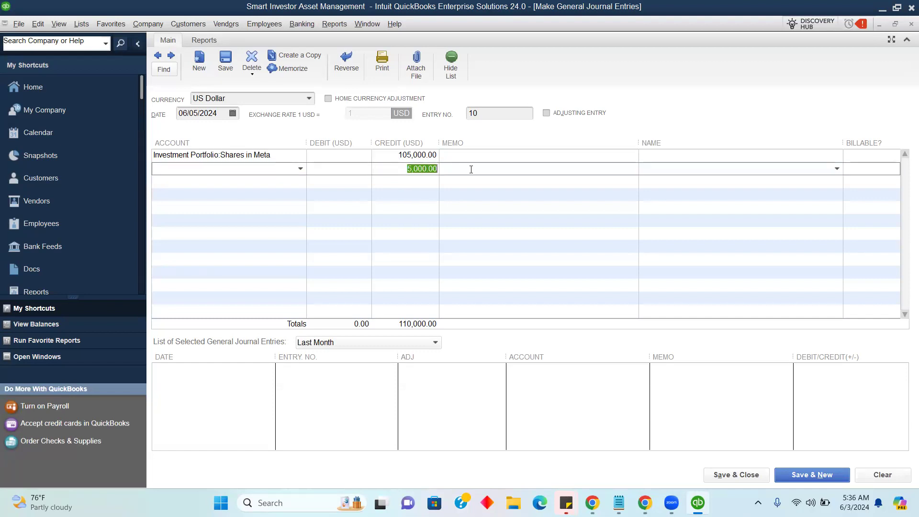
pyautogui.press('BackSpace')
# Step: Set the credit amount for Shares in Meta to 110,000
pyautogui.click(400, 155)
pyautogui.write('1')
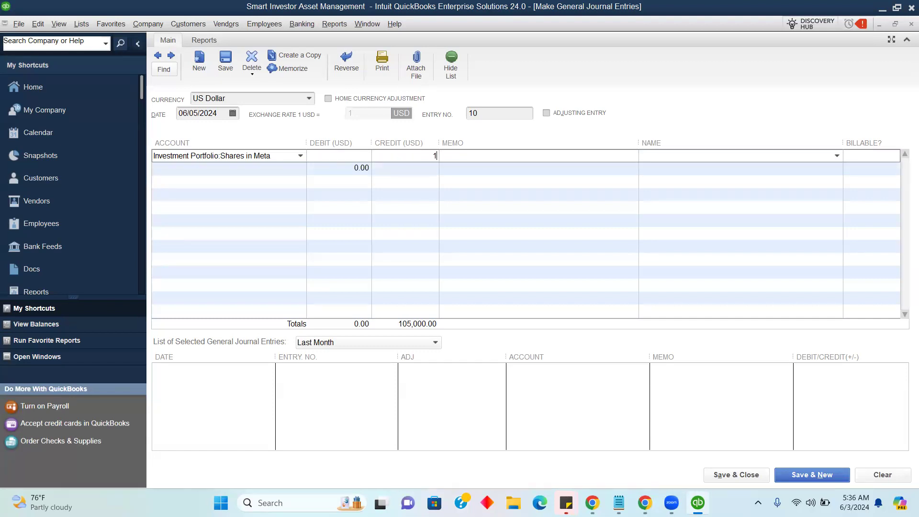
pyautogui.write('10,000')
# Step: Enter Brokerage fees as the second line's account and create it as a new Cost of Goods Sold account
pyautogui.click(418, 171)
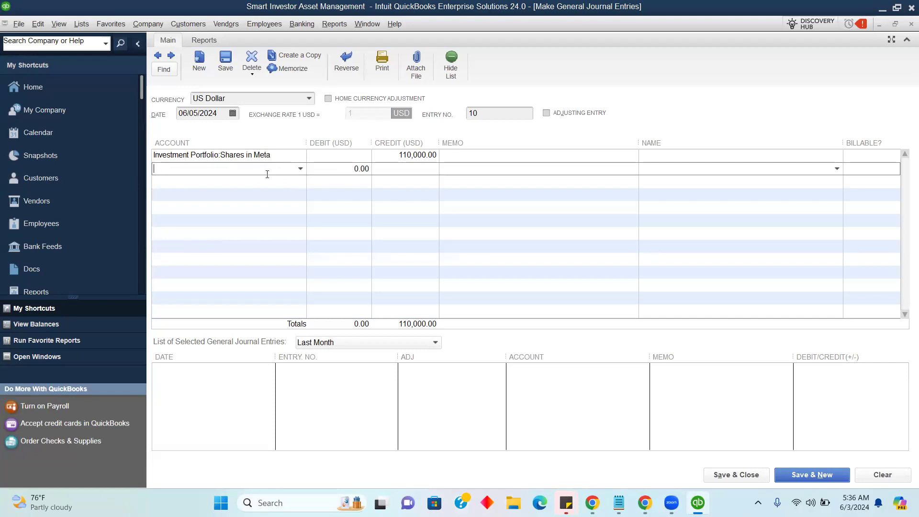
pyautogui.write('Broekrag')
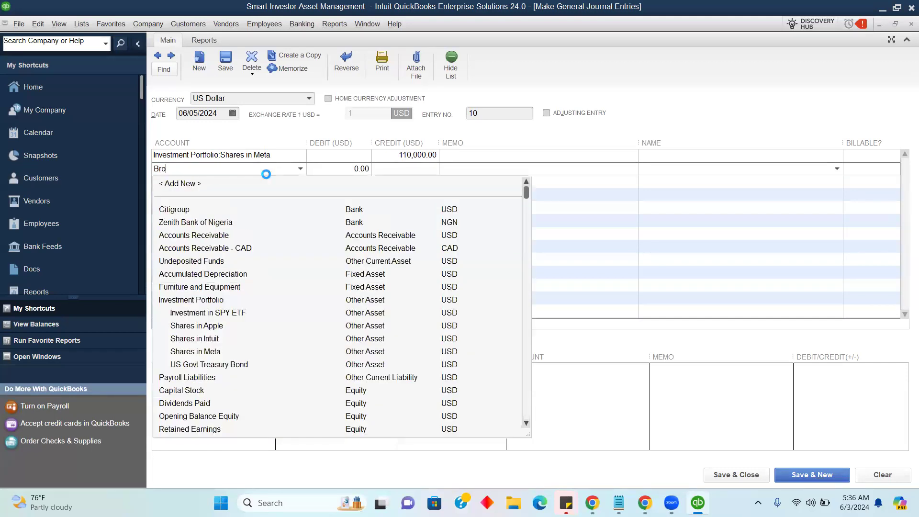
pyautogui.press('BackSpace')
pyautogui.press('BackSpace')
pyautogui.press('BackSpace')
pyautogui.press('BackSpace')
pyautogui.press('BackSpace')
pyautogui.write('kerage fee')
pyautogui.press('Tab')
pyautogui.click(439, 154)
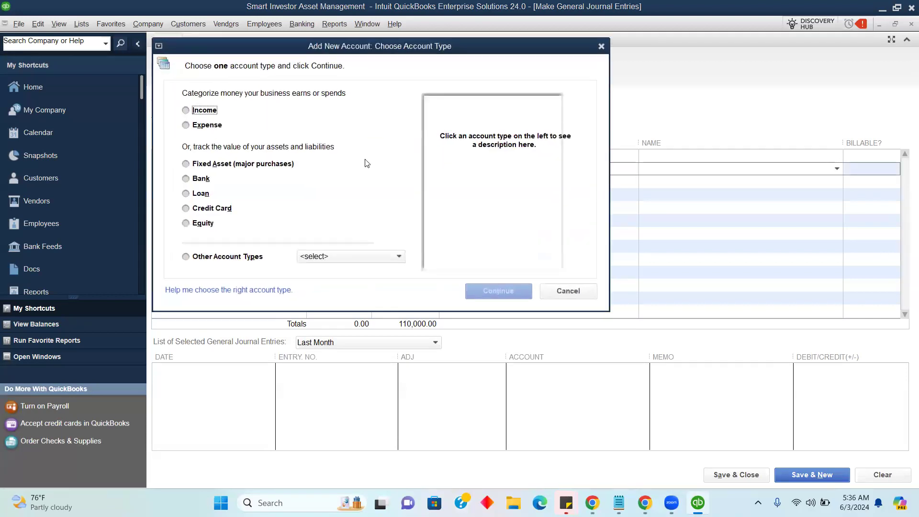
pyautogui.click(303, 260)
pyautogui.click(336, 349)
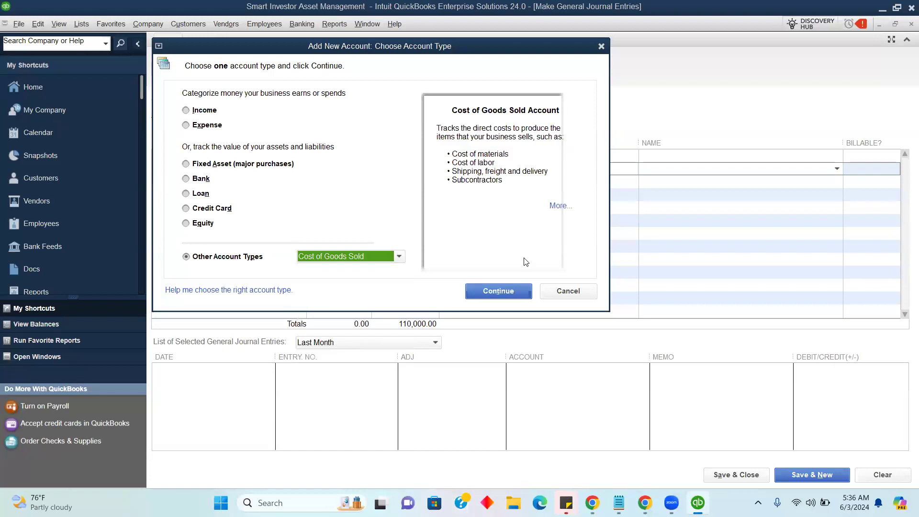
pyautogui.click(492, 291)
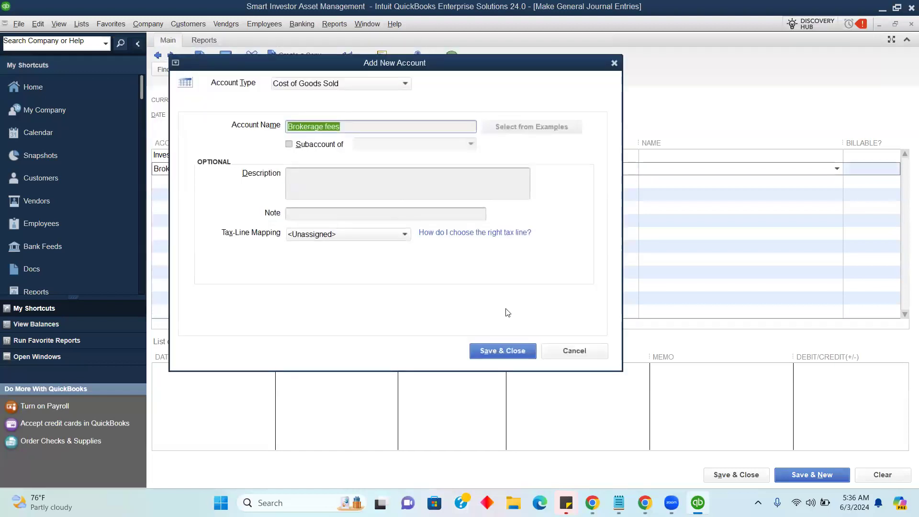
pyautogui.click(498, 351)
# Step: Debit 5,000 to Brokerage fees and assign the third line to Revaluation gain/loss
pyautogui.doubleClick(349, 173)
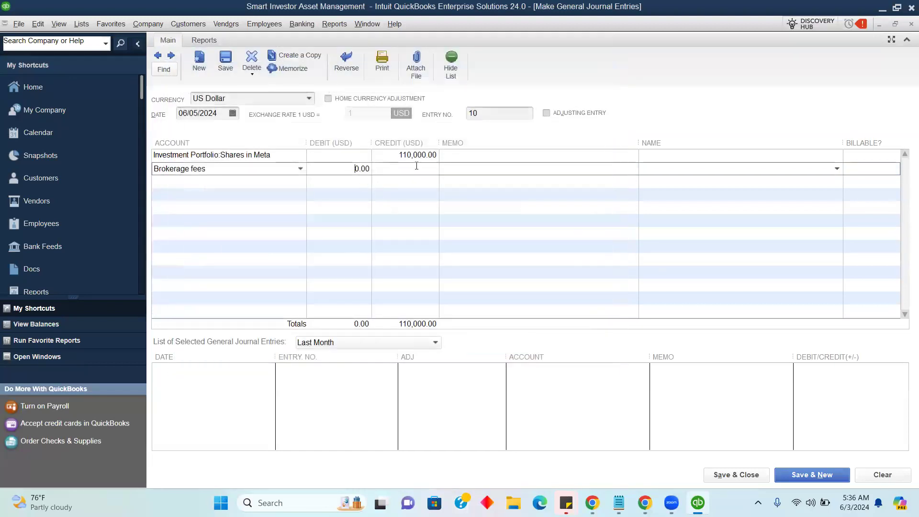
pyautogui.write('5000')
pyautogui.click(266, 181)
pyautogui.write('Revaluation gain/loss')
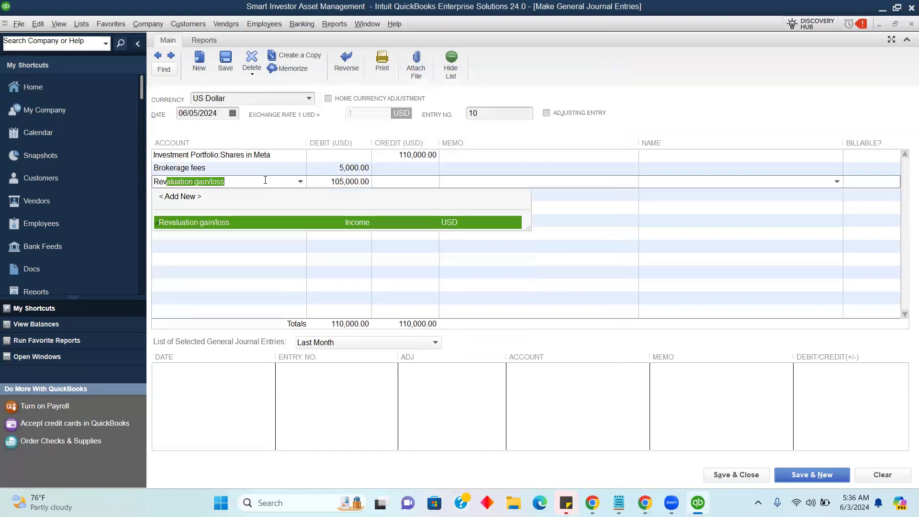
pyautogui.click(253, 219)
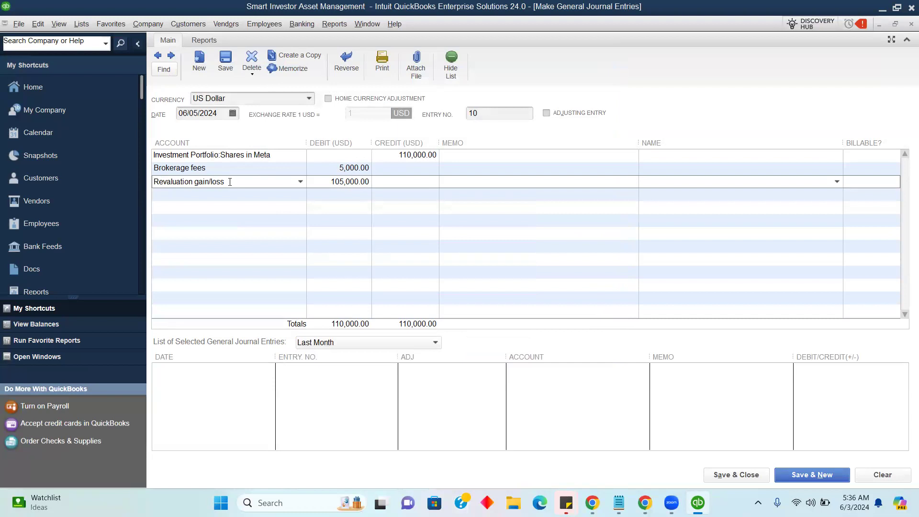
# Step: Change the third line's account to Citigroup so the remaining debit is posted to the bank
pyautogui.moveTo(272, 184); pyautogui.dragTo(143, 188)
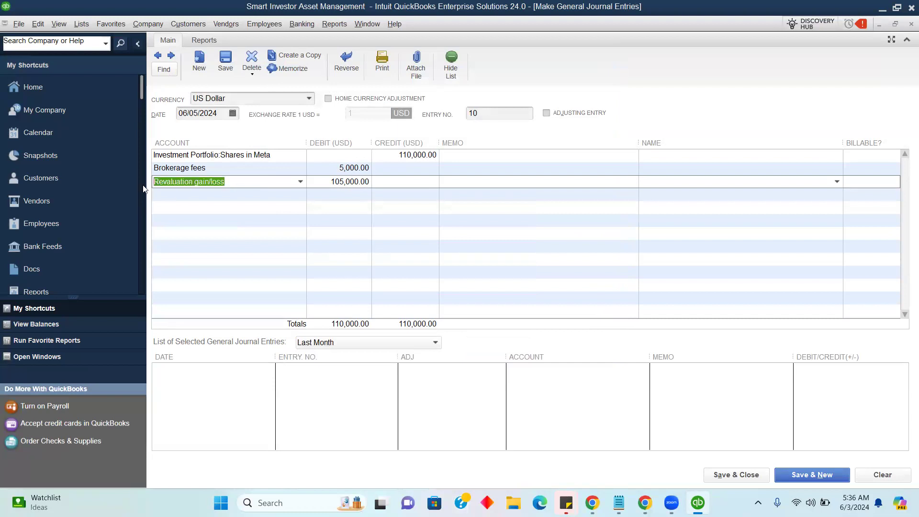
pyautogui.write('Ban')
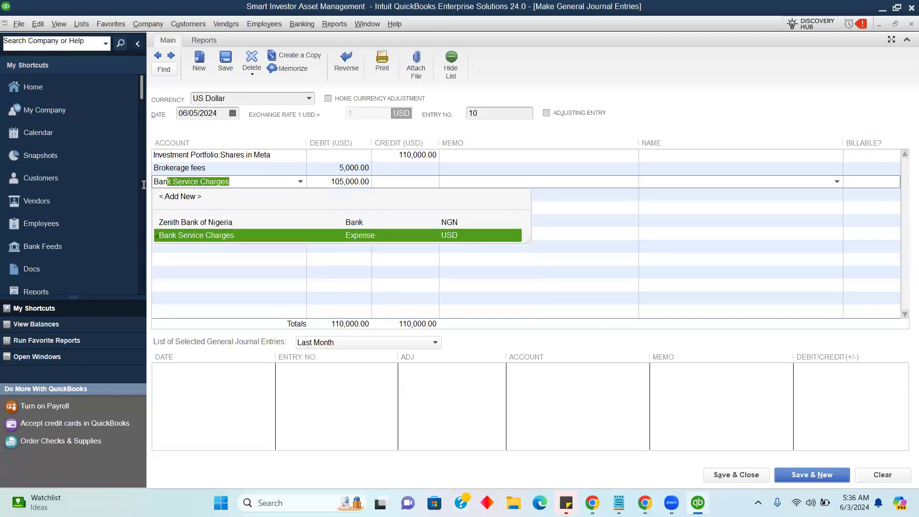
pyautogui.press('BackSpace')
pyautogui.press('BackSpace')
pyautogui.press('BackSpace')
pyautogui.press('BackSpace')
pyautogui.write('Citigroup')
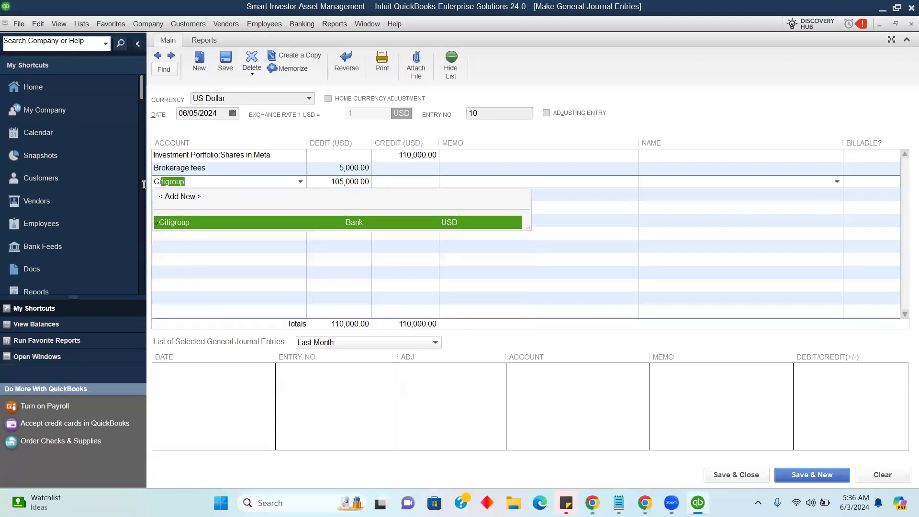
pyautogui.click(176, 221)
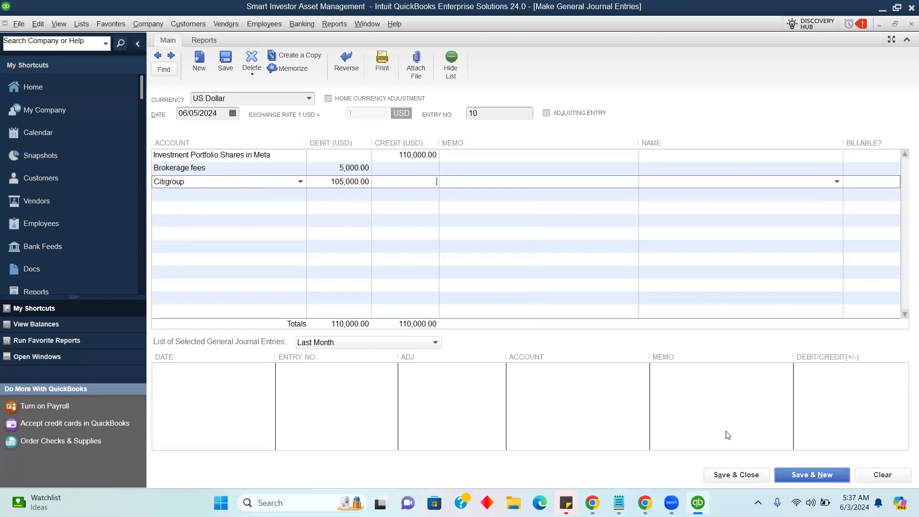
# Step: Add the memo "Being a sale of Meta shares" and save and close the entry, refreshing the Balance Sheet
pyautogui.click(495, 158)
pyautogui.write('Being a sale of Meta shares')
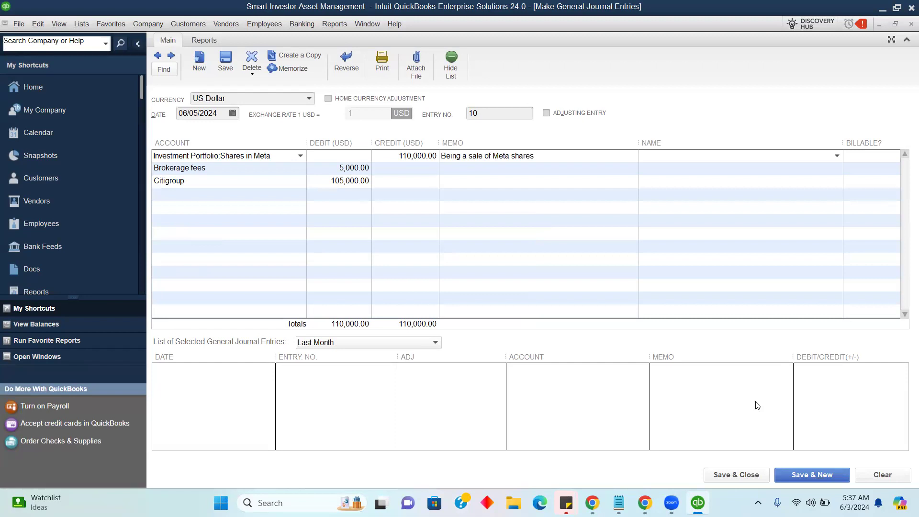
pyautogui.click(759, 474)
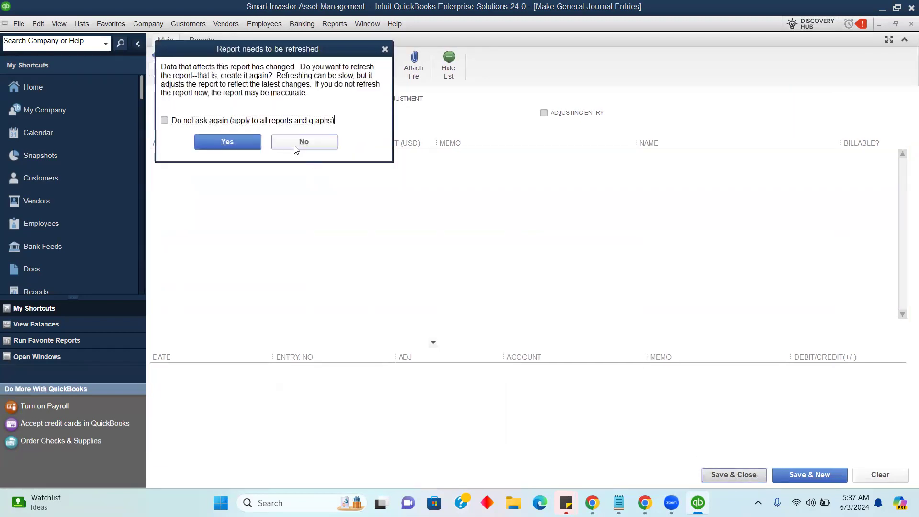
pyautogui.click(254, 142)
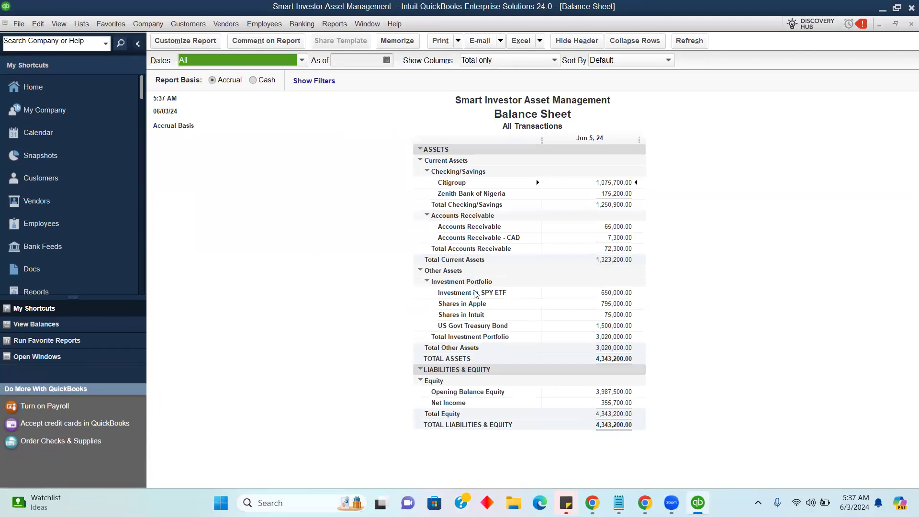
# Step: Open the Citigroup account register to review the share sale deposit, and close the register
pyautogui.click(302, 23)
pyautogui.click(322, 77)
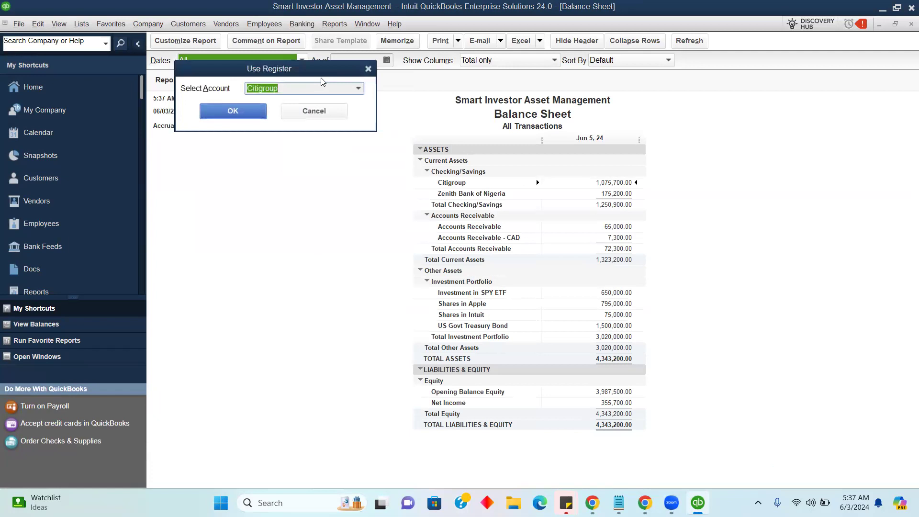
pyautogui.click(264, 111)
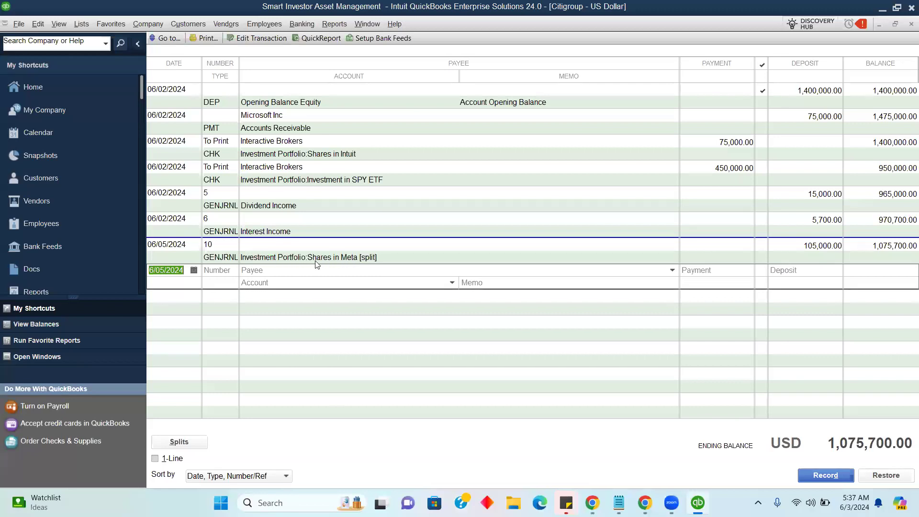
pyautogui.click(907, 24)
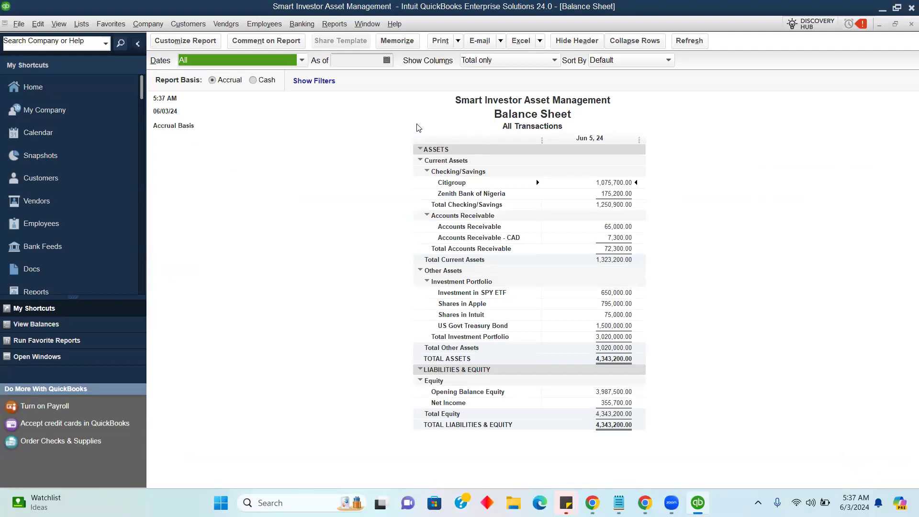
pyautogui.moveTo(646, 497)
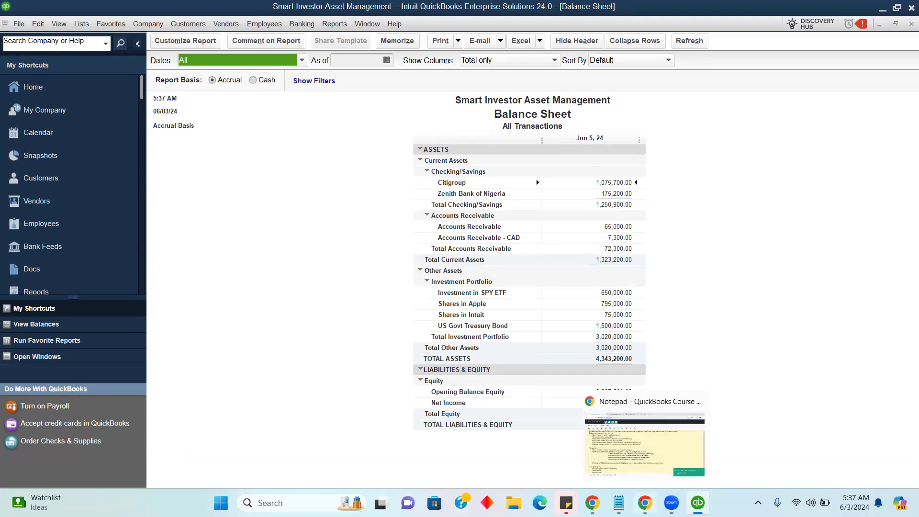
# Step: After checking the notes outline, start a funds transfer and add a US Dollar bank account named Bank of America as its destination
pyautogui.click(639, 444)
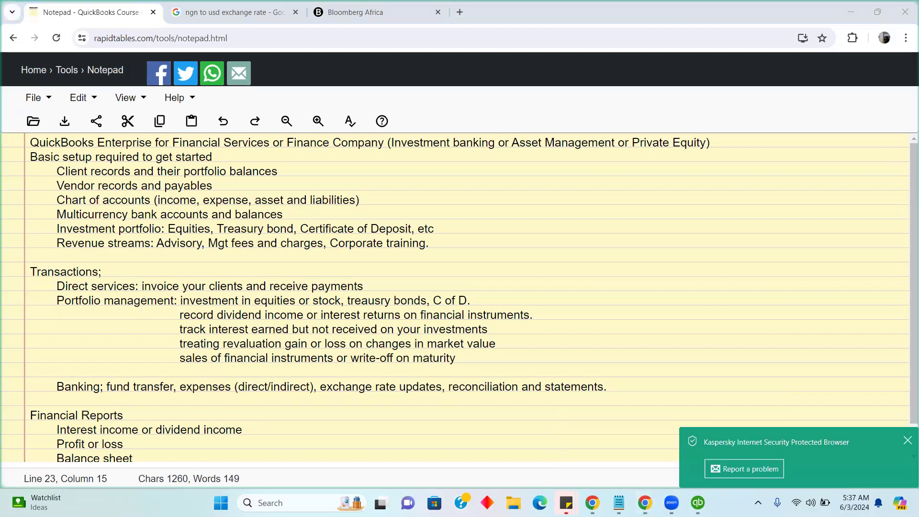
pyautogui.click(698, 503)
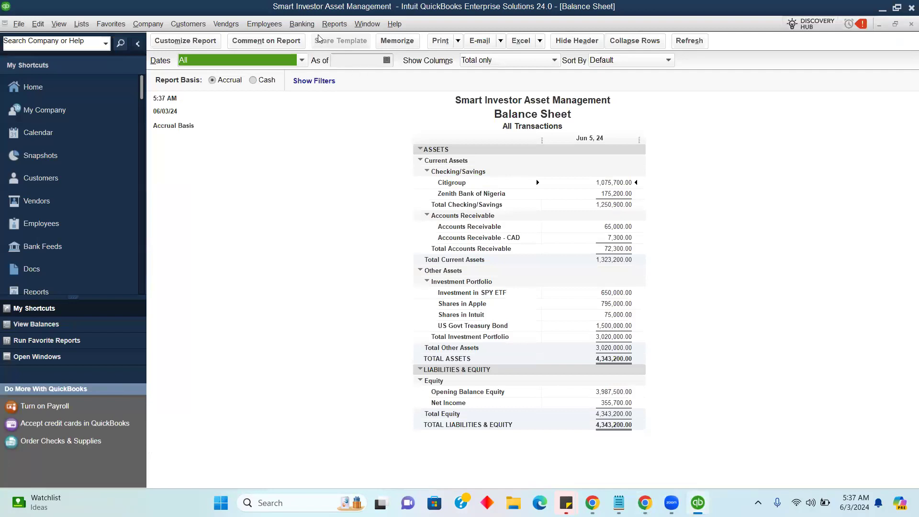
pyautogui.click(302, 24)
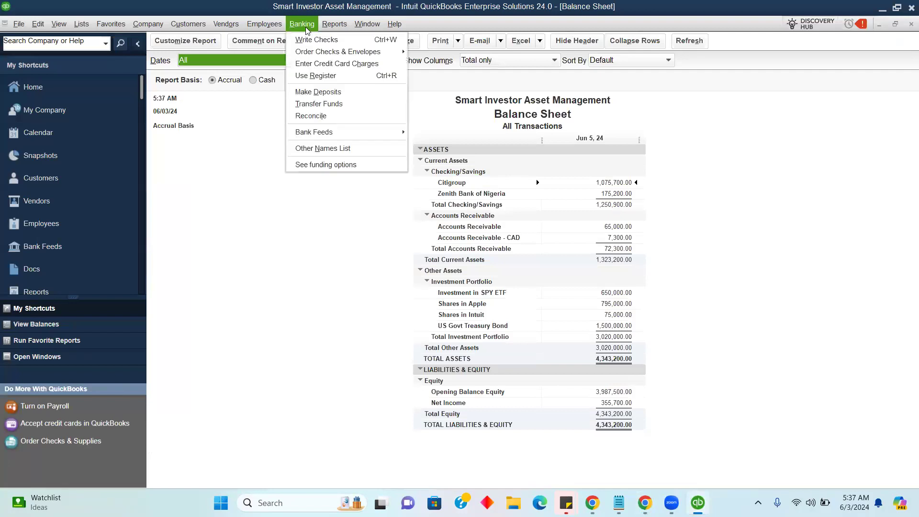
pyautogui.click(334, 104)
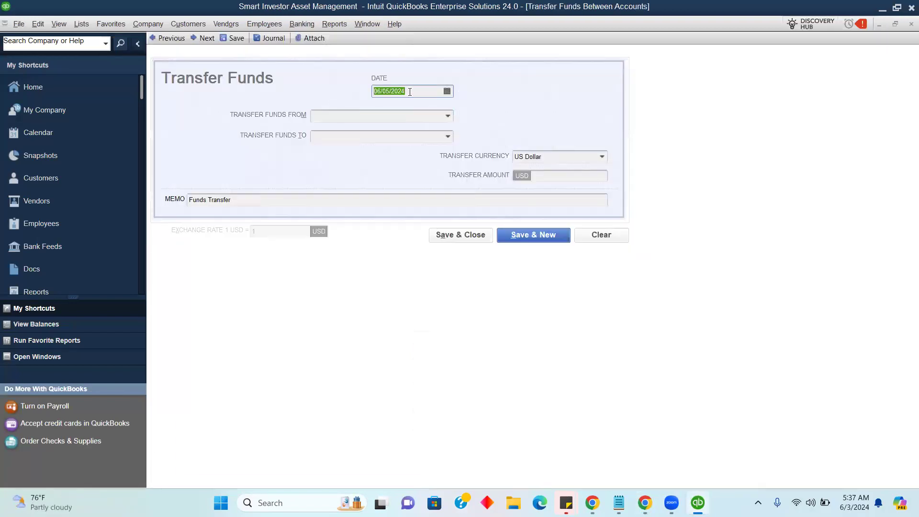
pyautogui.click(448, 136)
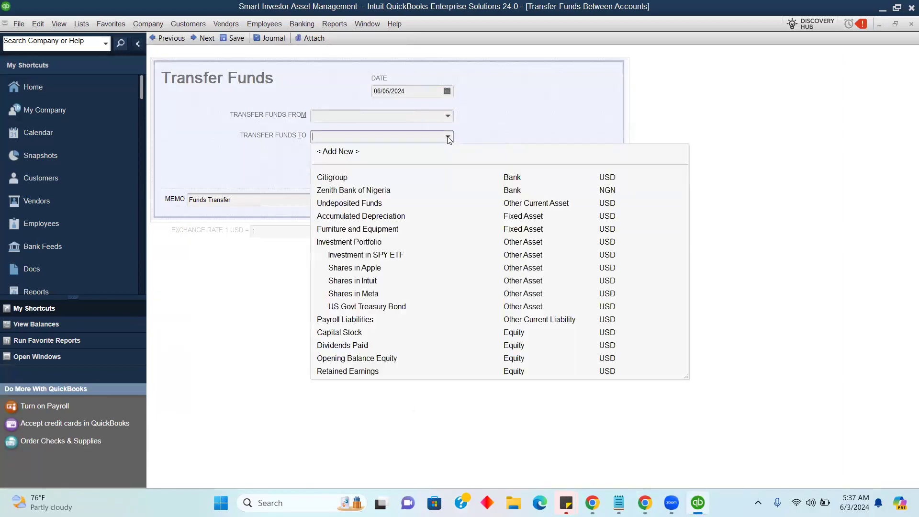
pyautogui.click(335, 152)
pyautogui.click(190, 177)
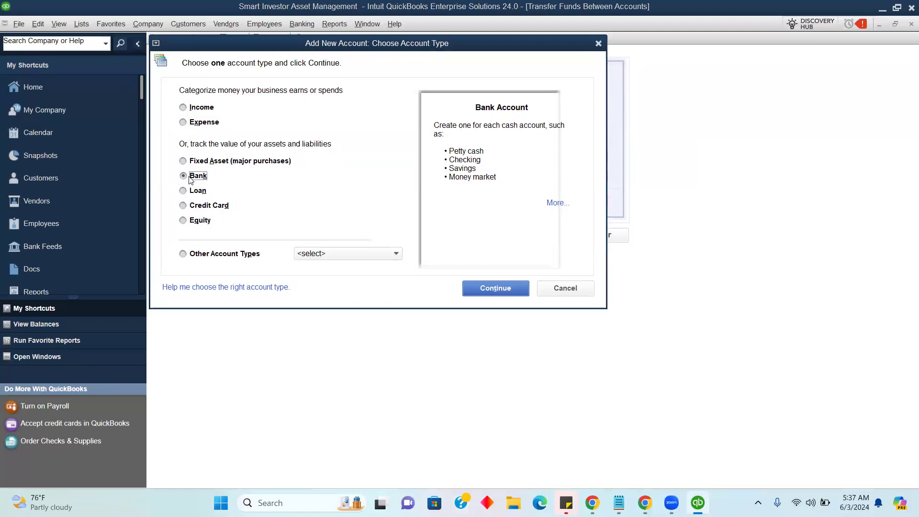
pyautogui.click(470, 291)
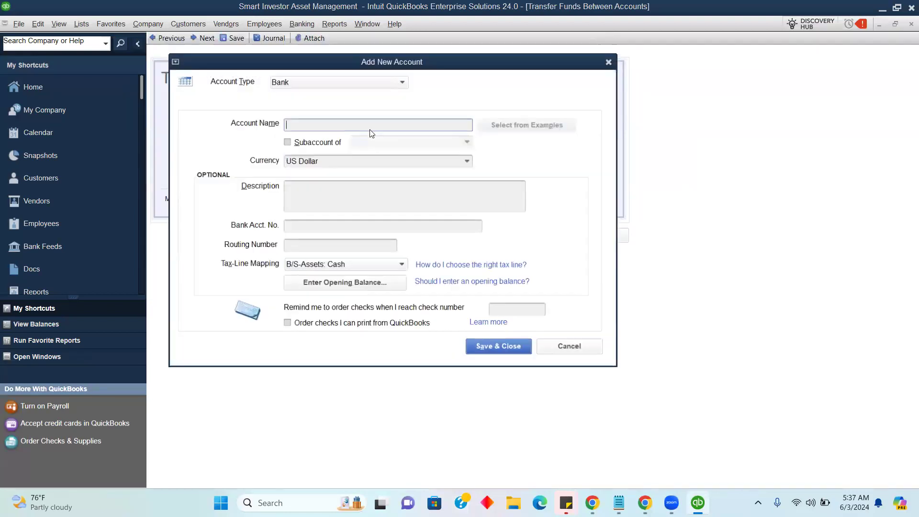
pyautogui.write('Bank of America')
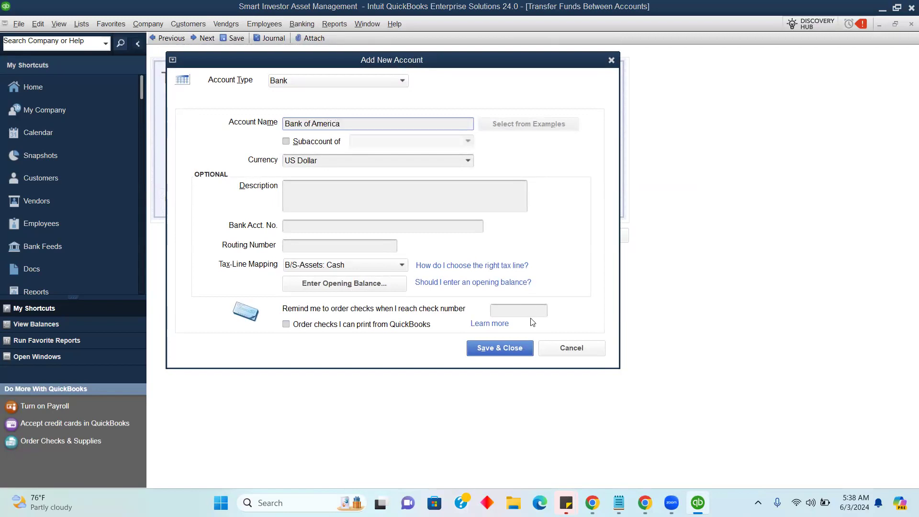
pyautogui.click(500, 348)
# Step: Transfer 500,000 USD from Citigroup to Bank of America, save and close the transfer, and refresh the Balance Sheet
pyautogui.click(448, 116)
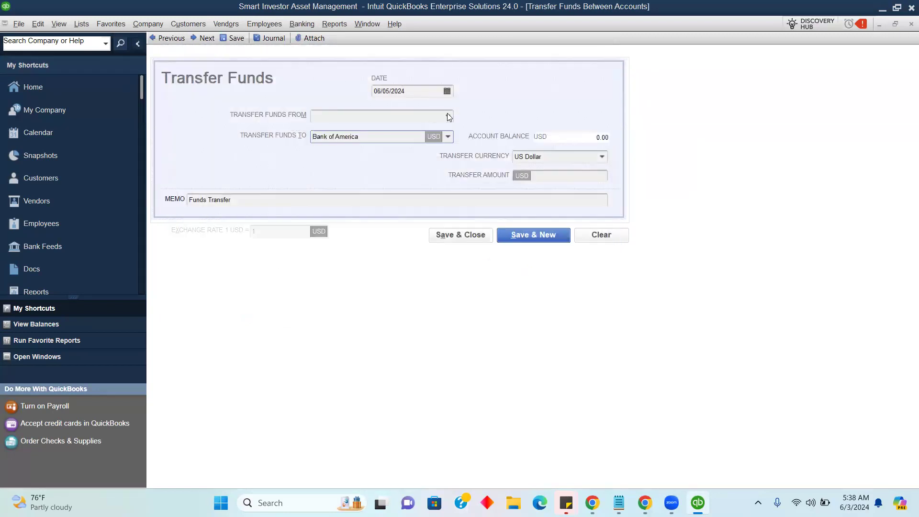
pyautogui.click(347, 170)
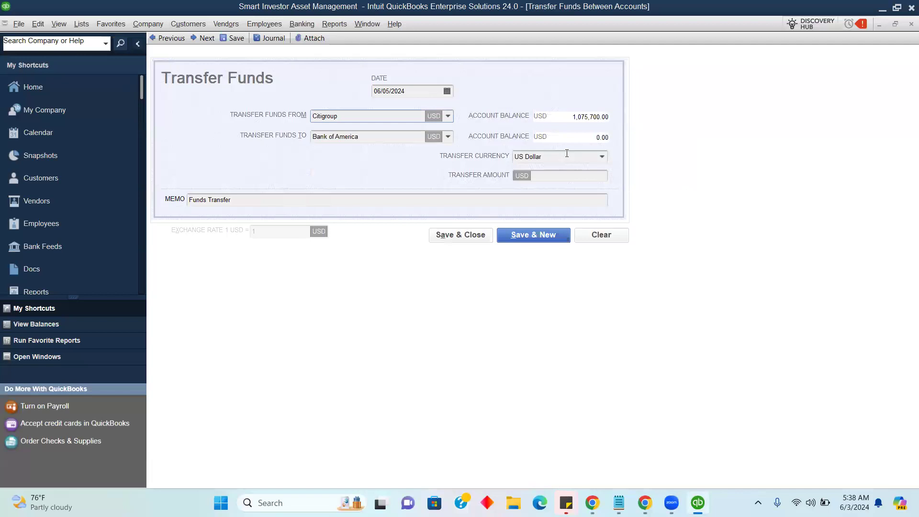
pyautogui.click(545, 176)
pyautogui.write('500000')
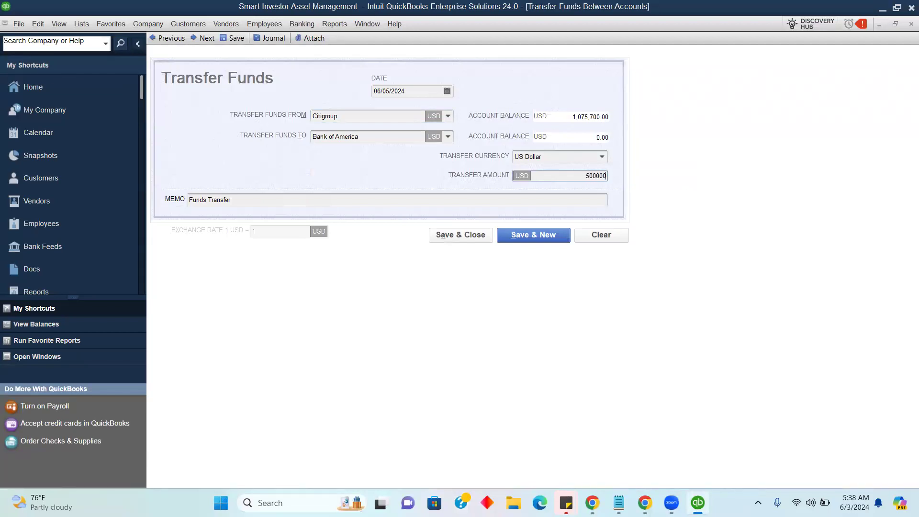
pyautogui.click(507, 200)
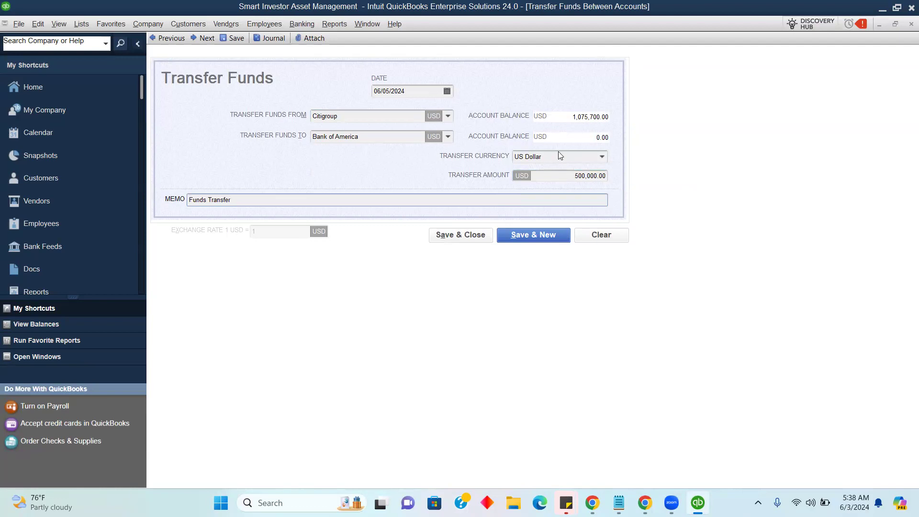
pyautogui.click(459, 235)
pyautogui.click(246, 142)
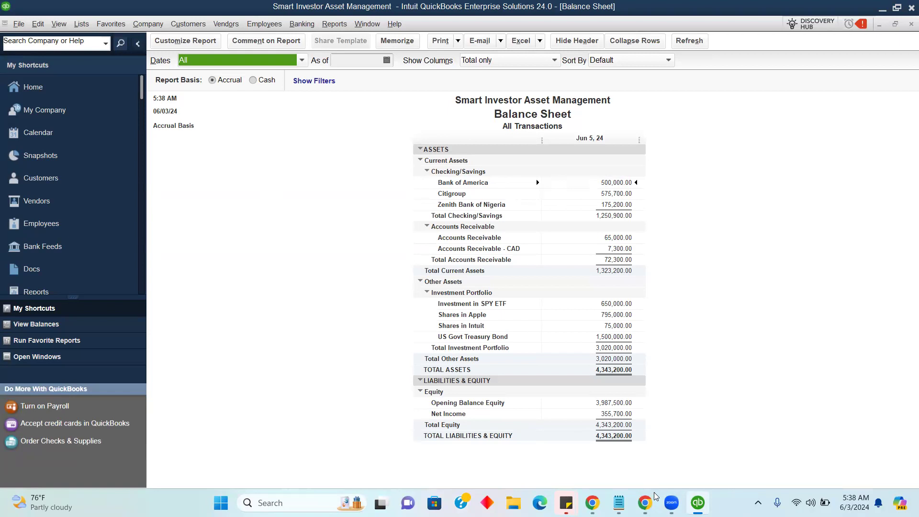
# Step: Switch to the browser notepad to check the banking topics in the outline, and return to QuickBooks
pyautogui.moveTo(644, 502)
pyautogui.click(645, 445)
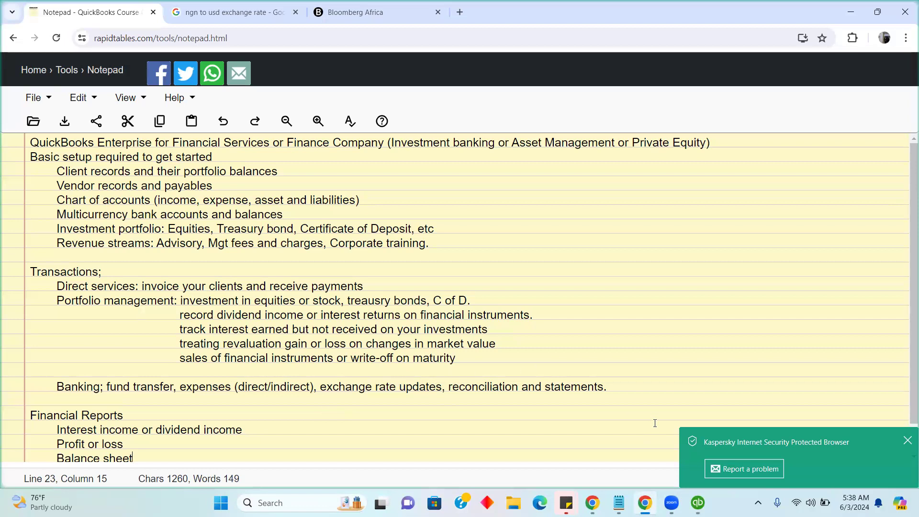
pyautogui.click(697, 500)
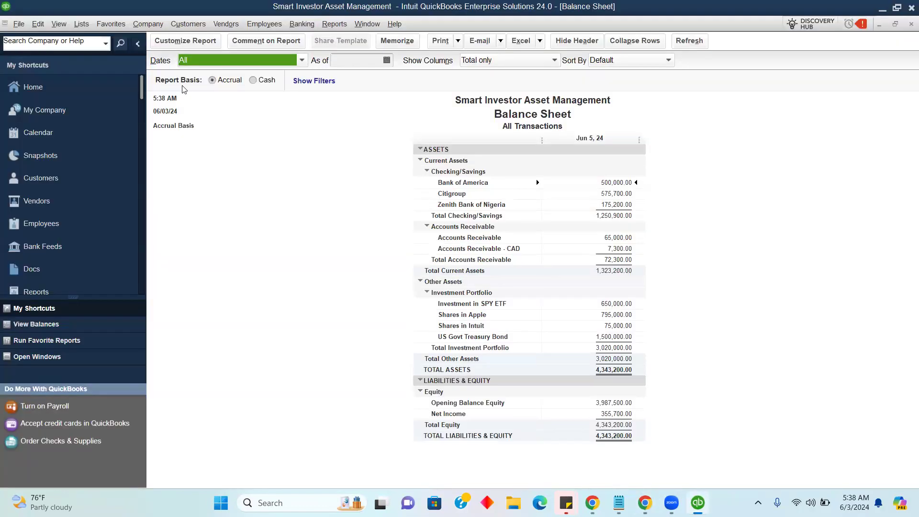
# Step: Open the Currency List and look through the currencies for active ones such as the Nigerian Naira and Euro
pyautogui.click(148, 24)
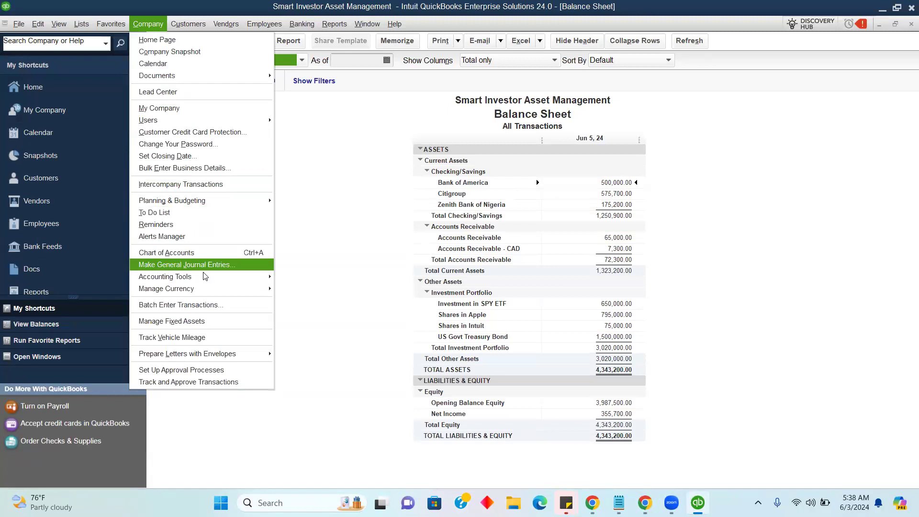
pyautogui.moveTo(195, 291)
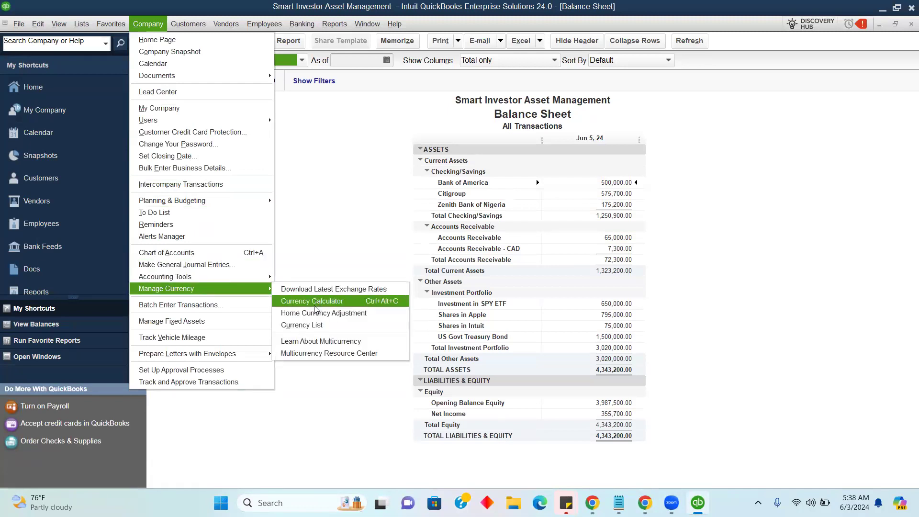
pyautogui.click(312, 326)
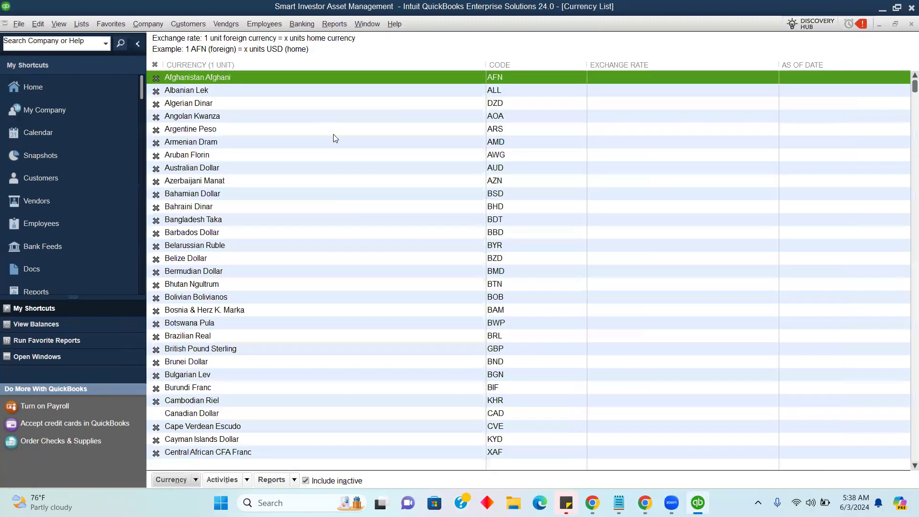
pyautogui.scroll(-20, 905, 206)
pyautogui.scroll(-15, 905, 304)
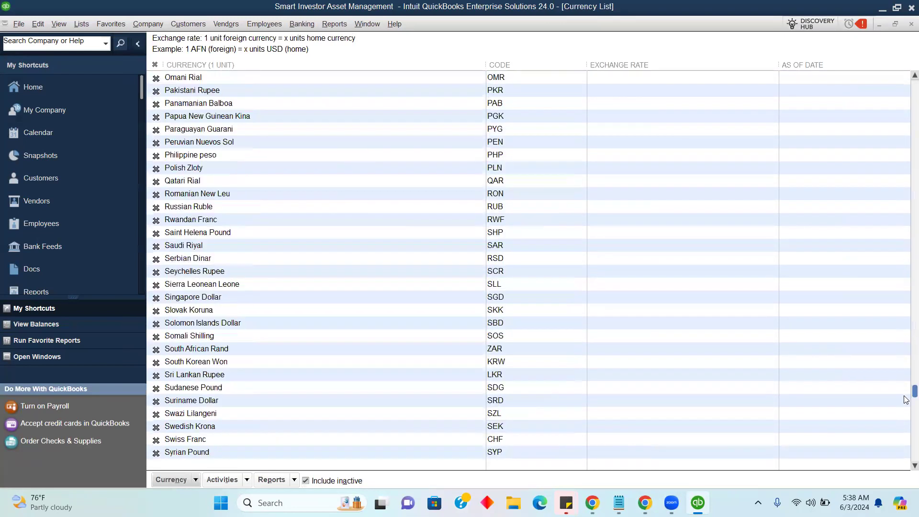
pyautogui.scroll(-4, 905, 431)
pyautogui.scroll(12, 905, 335)
pyautogui.scroll(10, 905, 330)
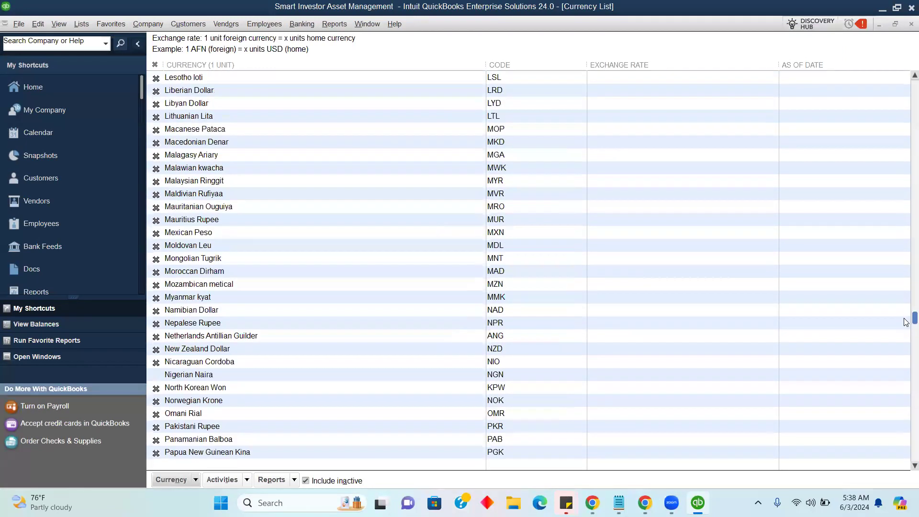
pyautogui.scroll(11, 166, 288)
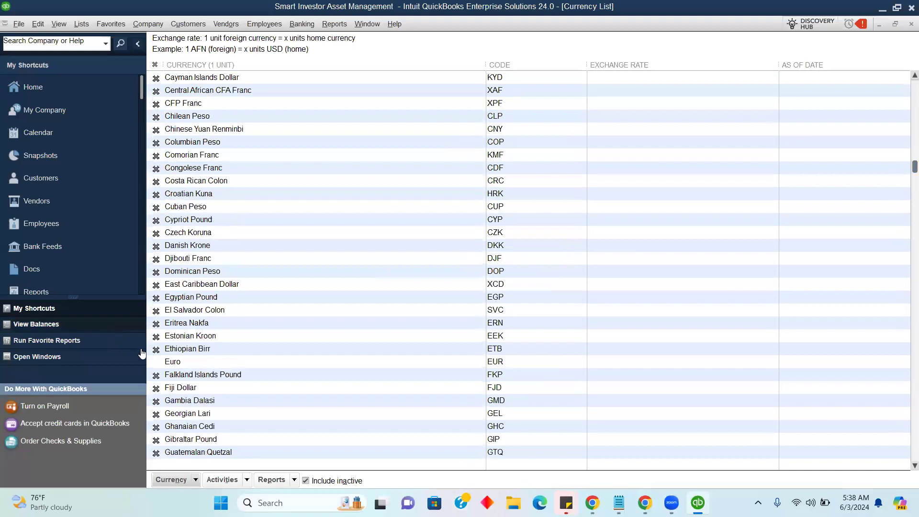
# Step: Open the Euro for editing to examine where exchange rates are entered by date, and cancel without entering a rate
pyautogui.doubleClick(208, 361)
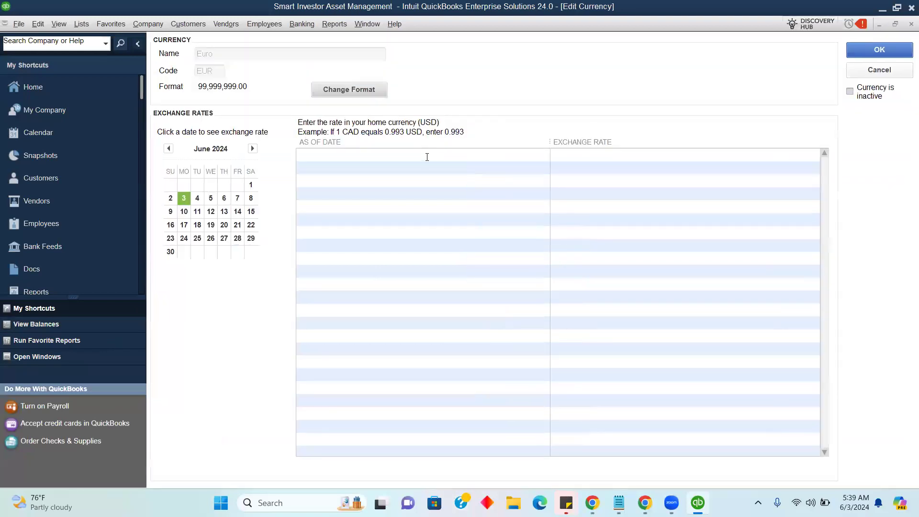
pyautogui.click(426, 156)
pyautogui.click(543, 155)
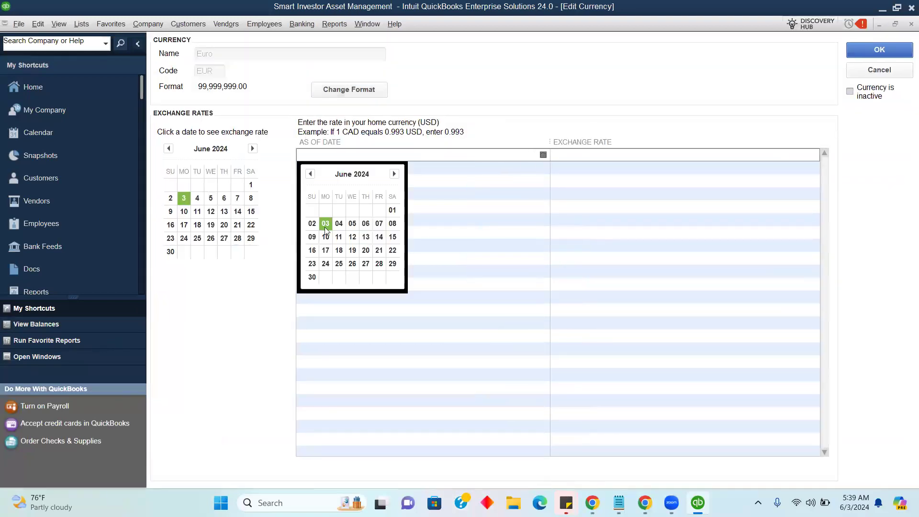
pyautogui.click(632, 154)
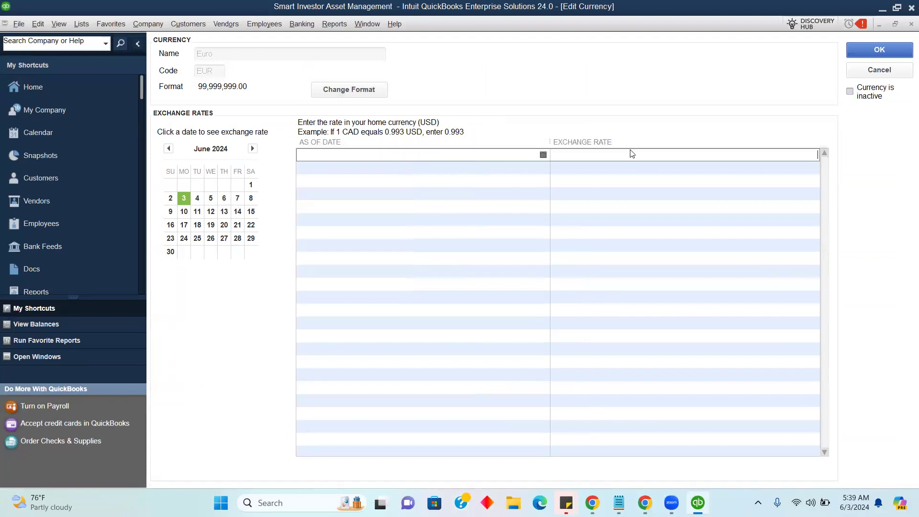
pyautogui.click(899, 73)
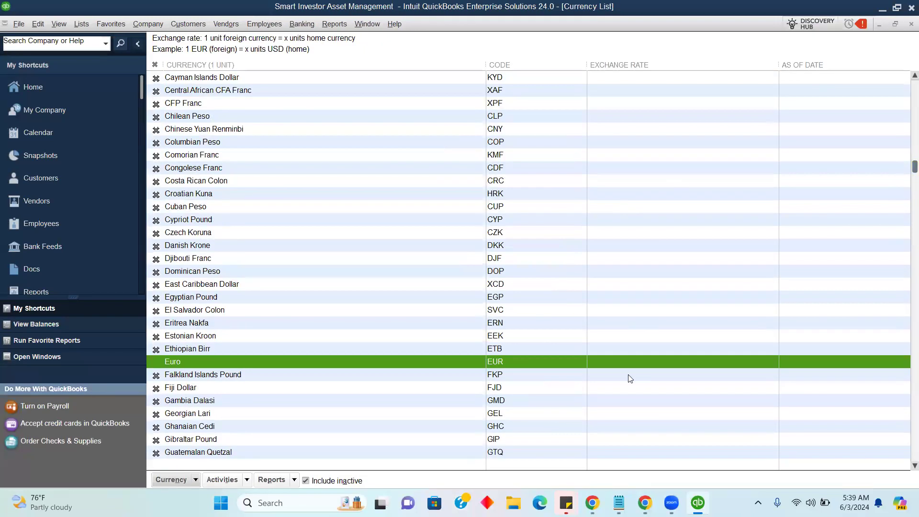
# Step: Review the banking and financial reports sections of the browser notepad outline, and switch back to QuickBooks
pyautogui.moveTo(645, 502)
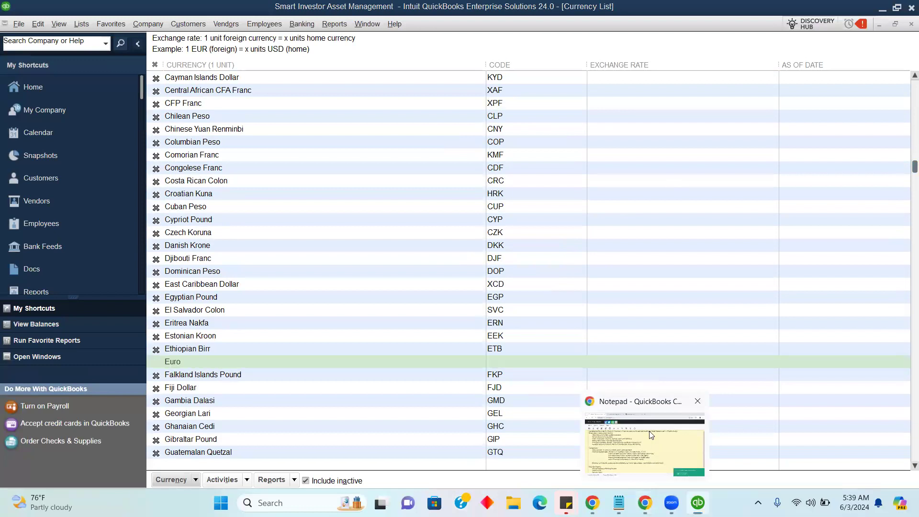
pyautogui.click(651, 433)
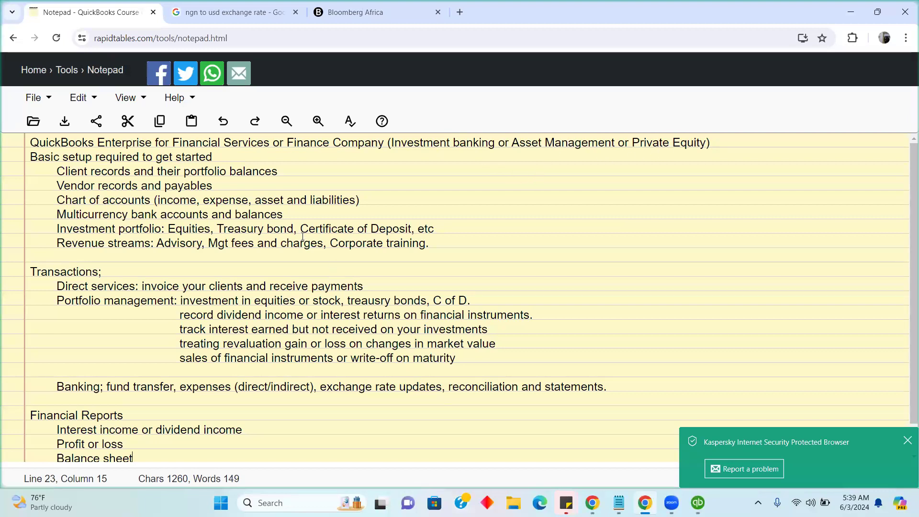
pyautogui.click(690, 455)
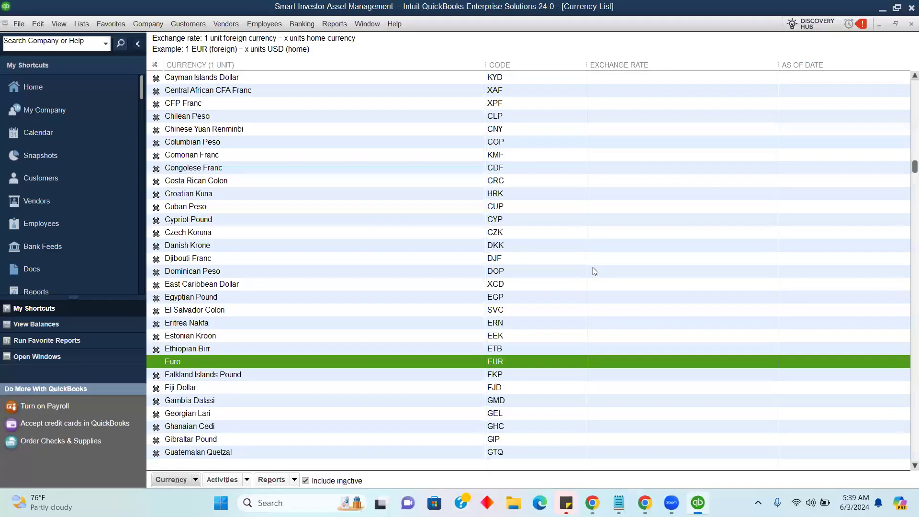
# Step: Go to the home page and run the Balance Sheet Standard report
pyautogui.click(88, 94)
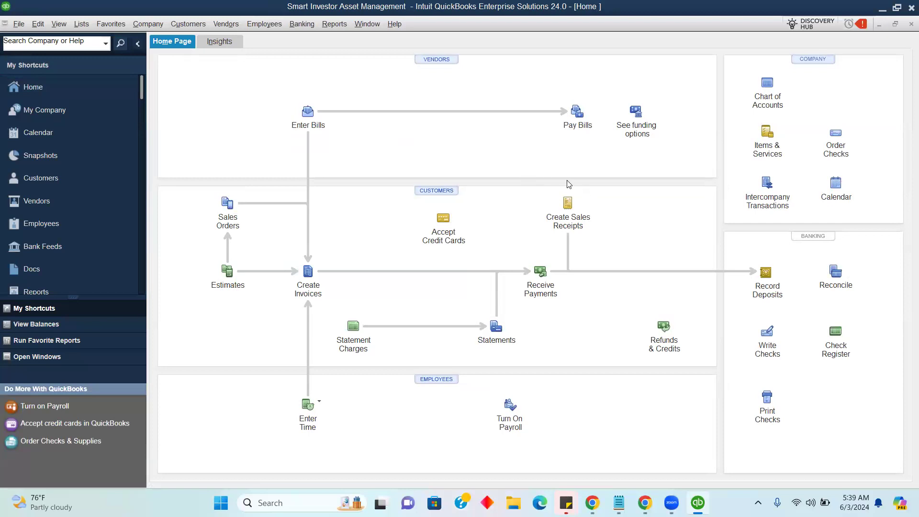
pyautogui.click(341, 25)
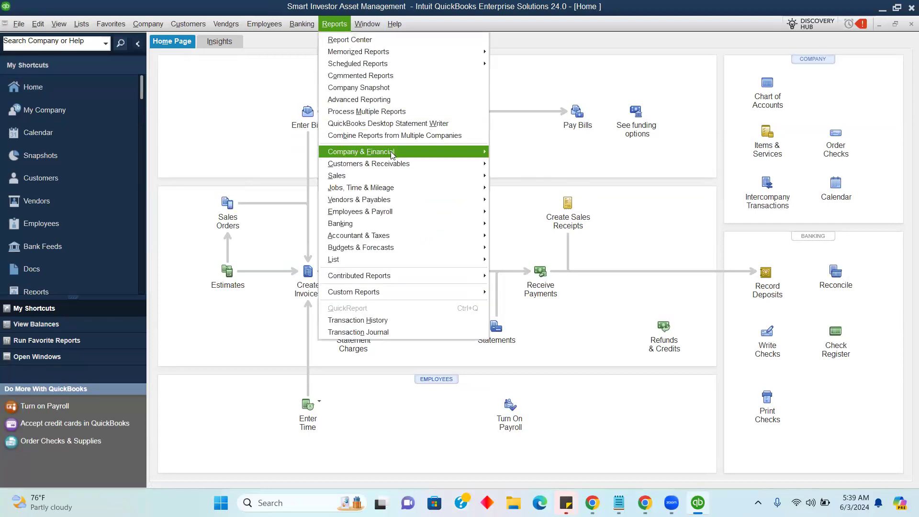
pyautogui.moveTo(393, 152)
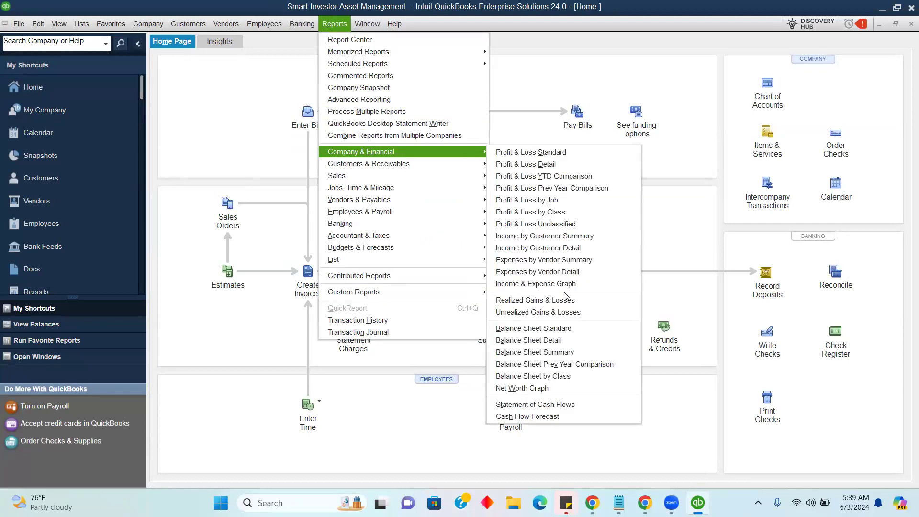
pyautogui.click(555, 329)
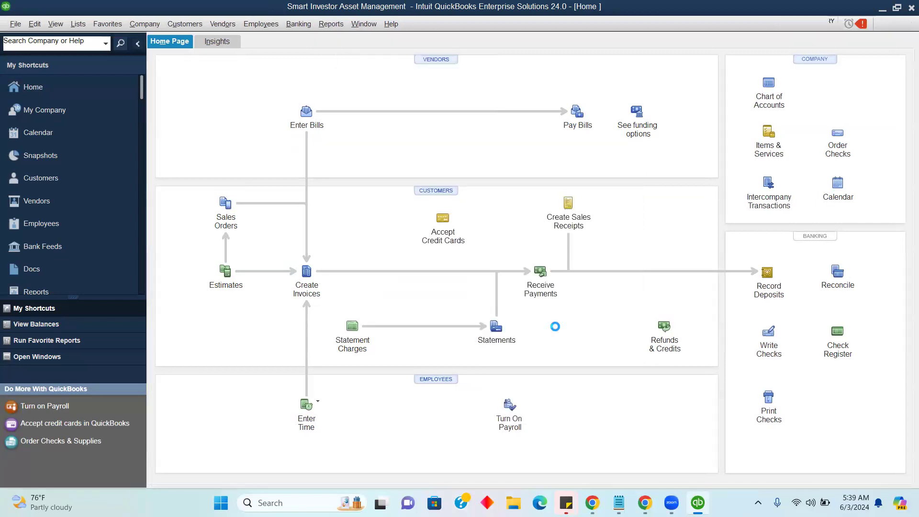